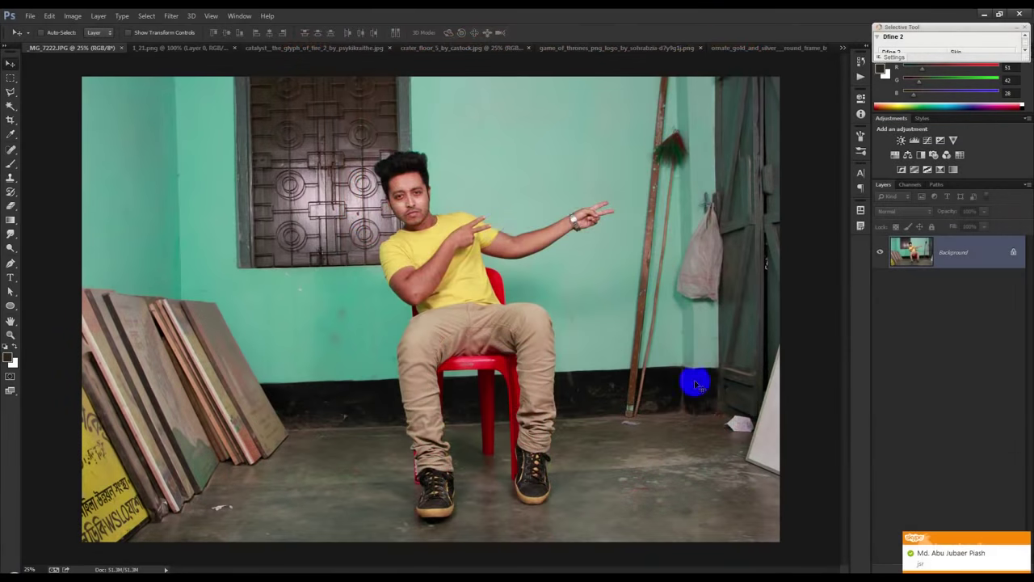
- Open the Camera Raw Filter and set Highlights to -83, raise Shadows, and lower Vibrance to -23
{"action": "left_click", "coordinate": [146, 15]}
{"action": "mouse_move", "coordinate": [171, 15]}
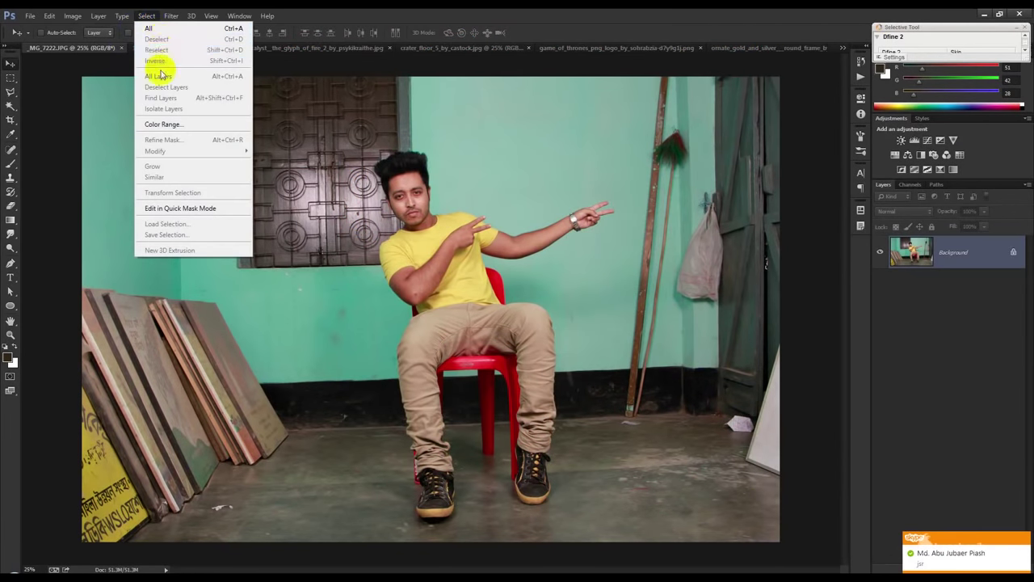
{"action": "left_click", "coordinate": [179, 81]}
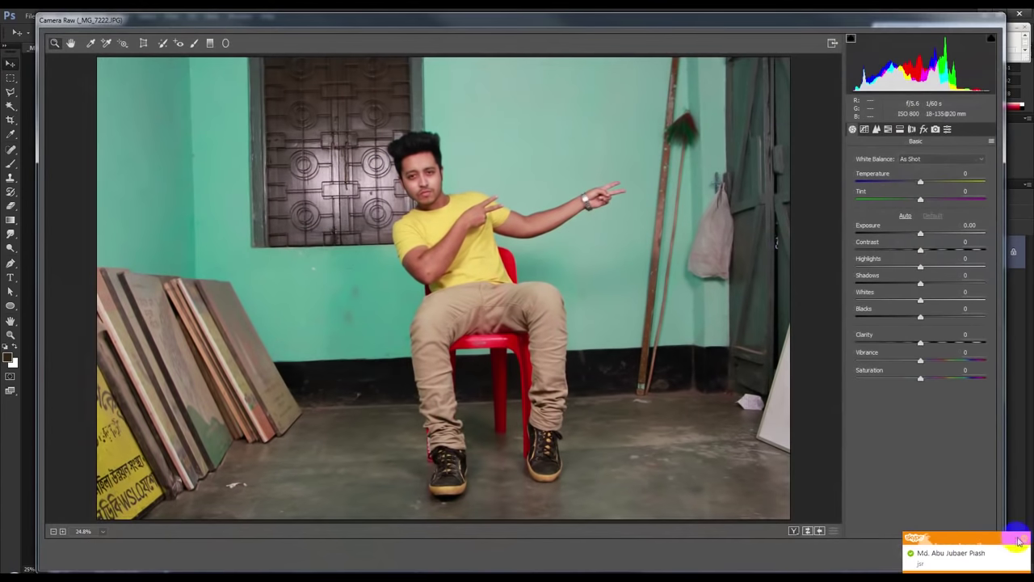
{"action": "left_click", "coordinate": [1025, 540]}
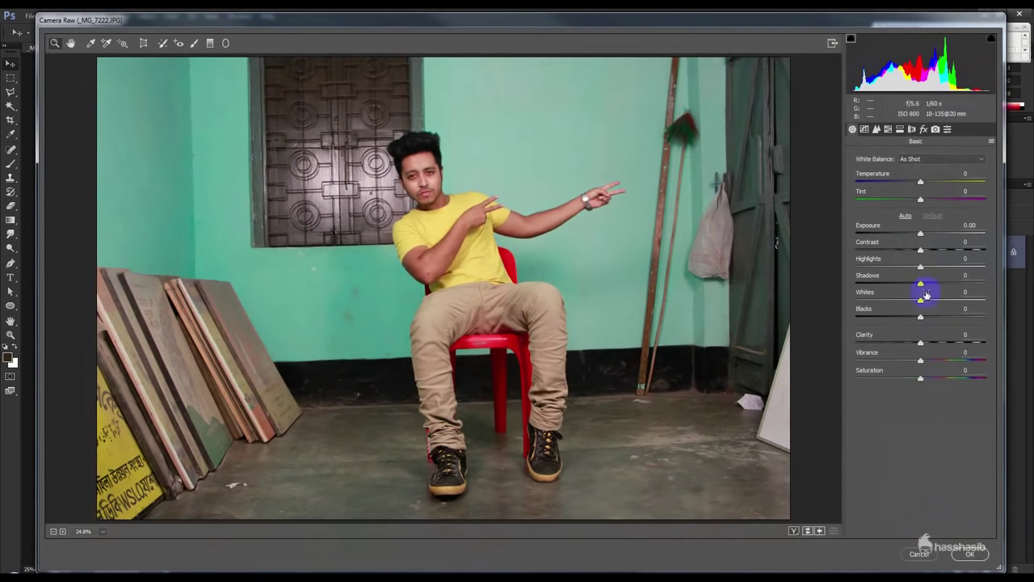
{"action": "left_click_drag", "start_coordinate": [921, 269], "coordinate": [857, 268]}
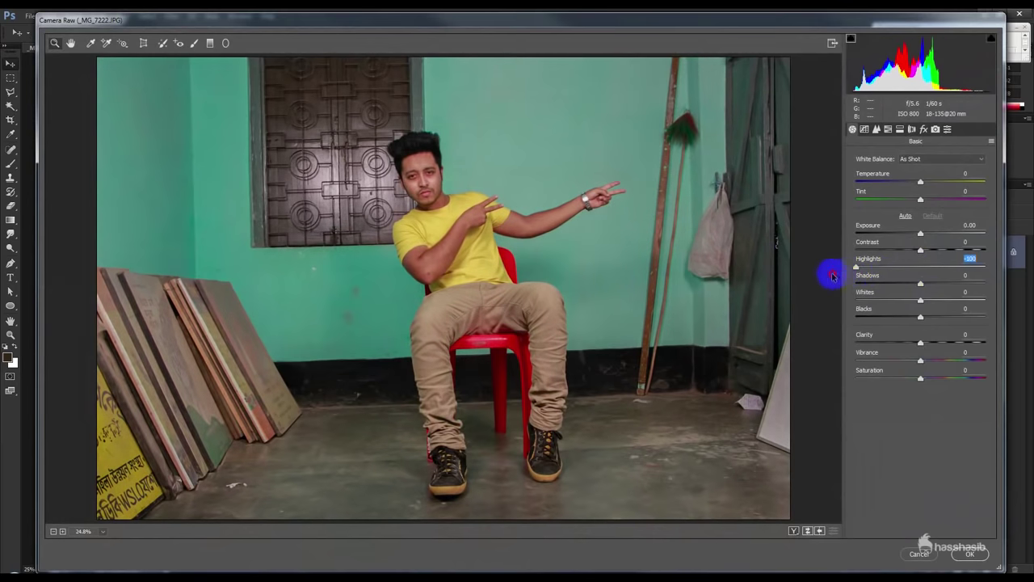
{"action": "left_click_drag", "start_coordinate": [921, 285], "coordinate": [1001, 287]}
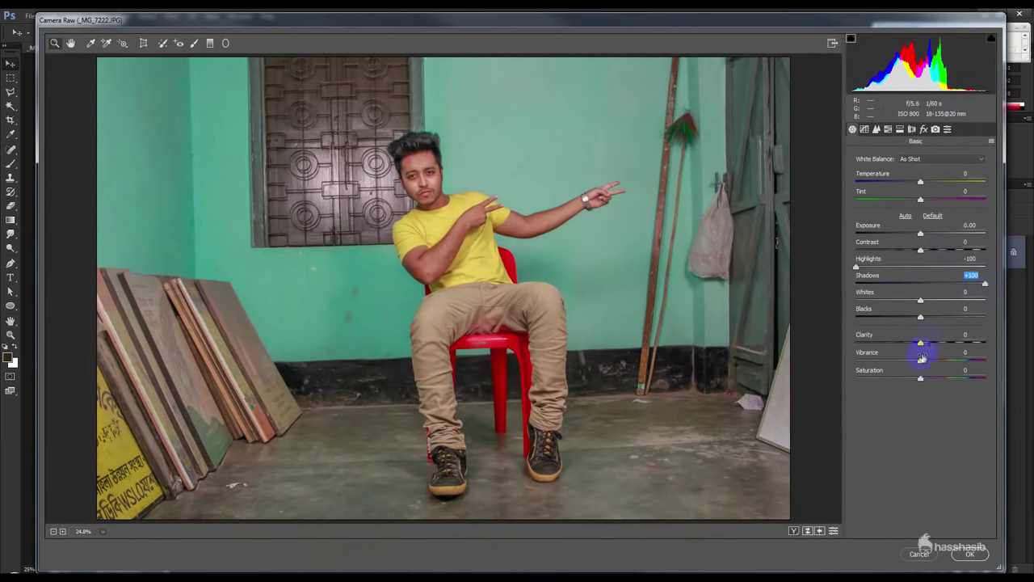
{"action": "left_click_drag", "start_coordinate": [920, 363], "coordinate": [910, 364]}
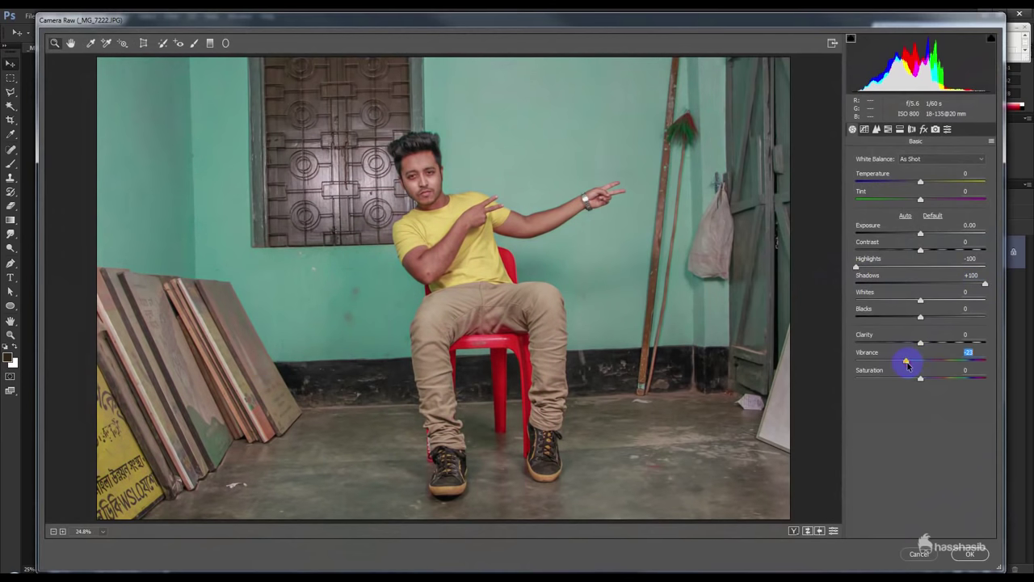
{"action": "left_click_drag", "start_coordinate": [858, 267], "coordinate": [868, 263]}
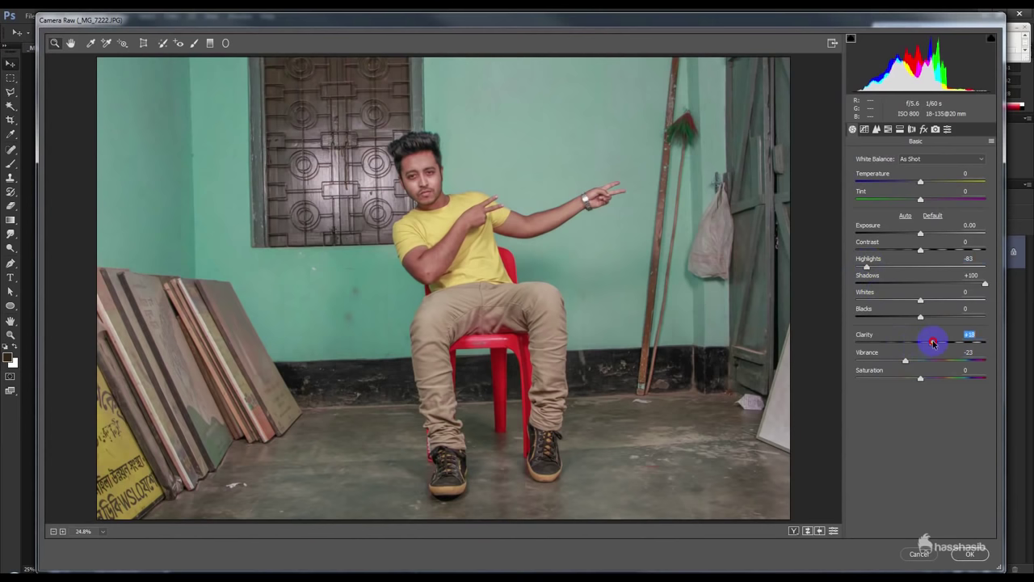
- Finish the grade with Shadows +70, Clarity +34 and Blacks +11, and apply Camera Raw
{"action": "left_click", "coordinate": [876, 130]}
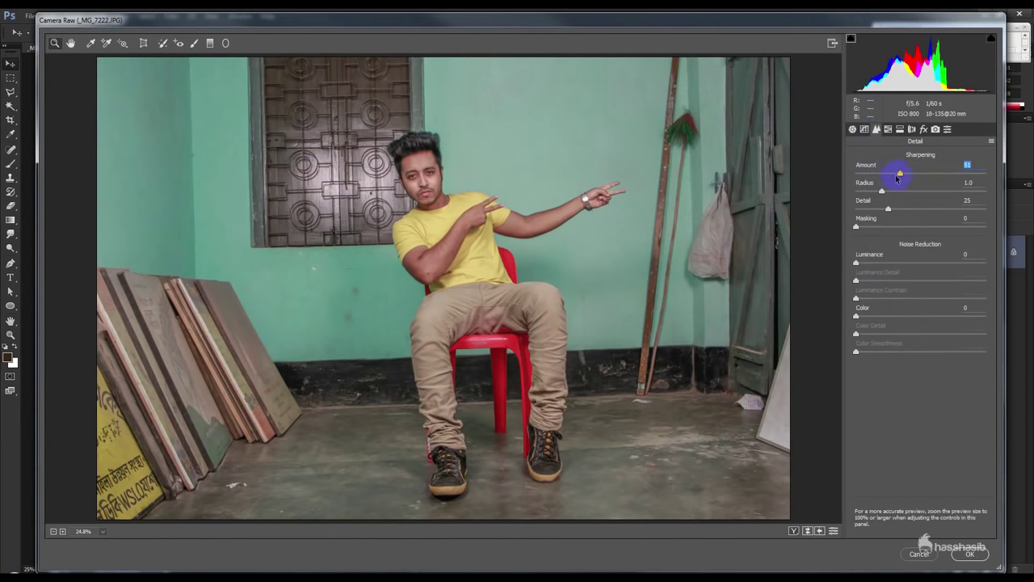
{"action": "left_click", "coordinate": [864, 130]}
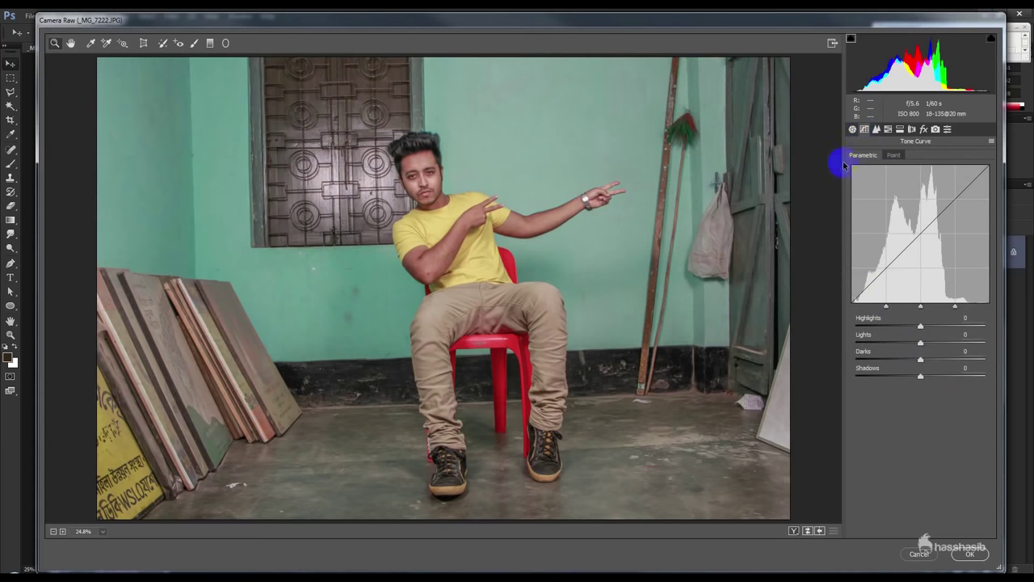
{"action": "left_click", "coordinate": [853, 130]}
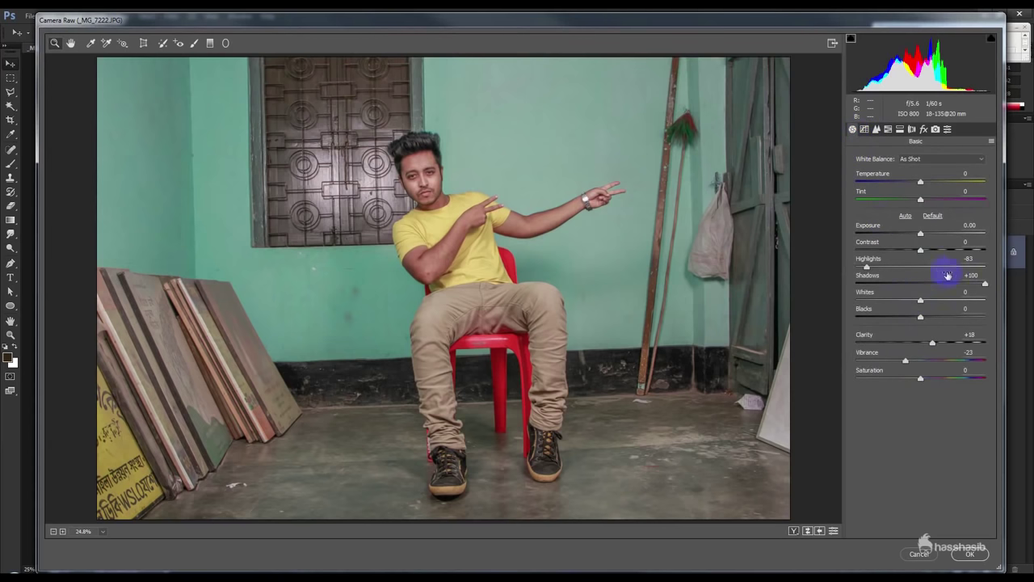
{"action": "left_click_drag", "start_coordinate": [986, 285], "coordinate": [967, 285]}
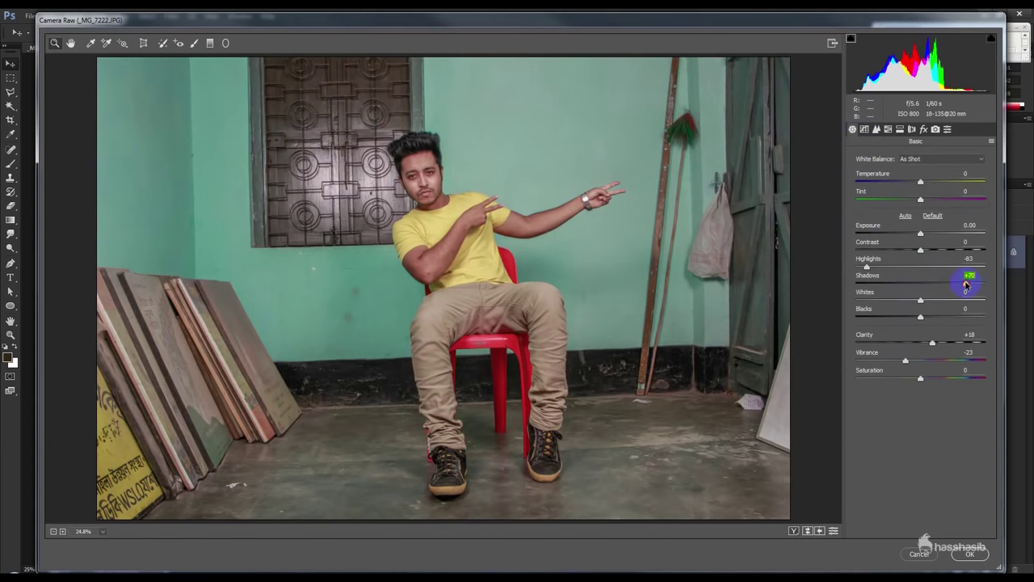
{"action": "left_click_drag", "start_coordinate": [940, 344], "coordinate": [948, 344]}
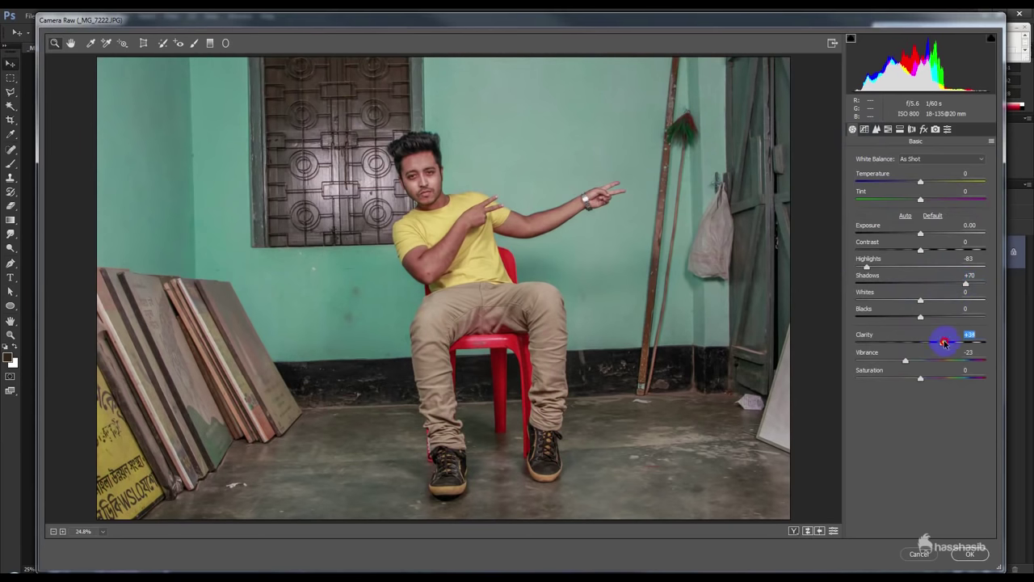
{"action": "left_click_drag", "start_coordinate": [921, 316], "coordinate": [927, 316]}
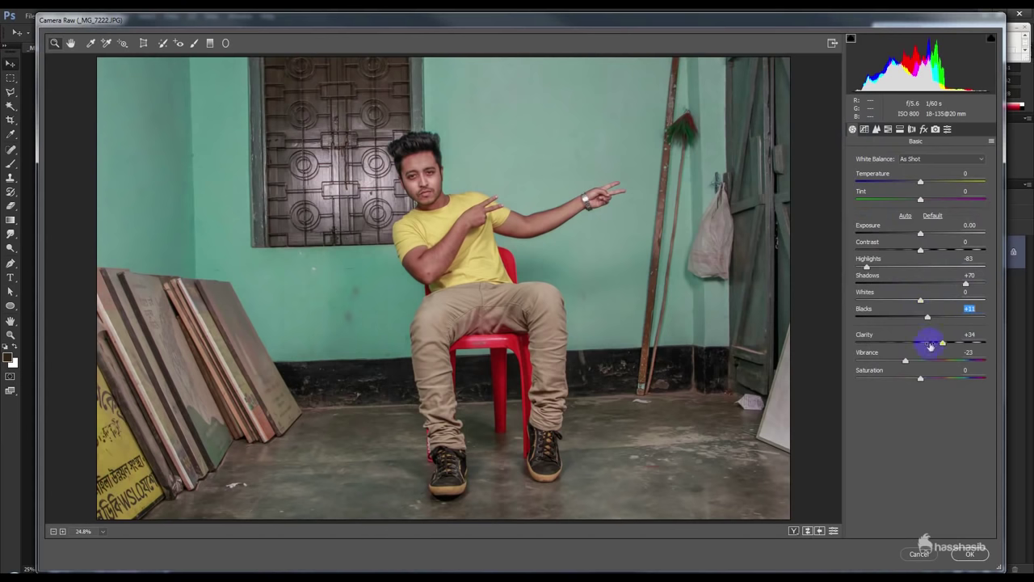
{"action": "left_click", "coordinate": [966, 554]}
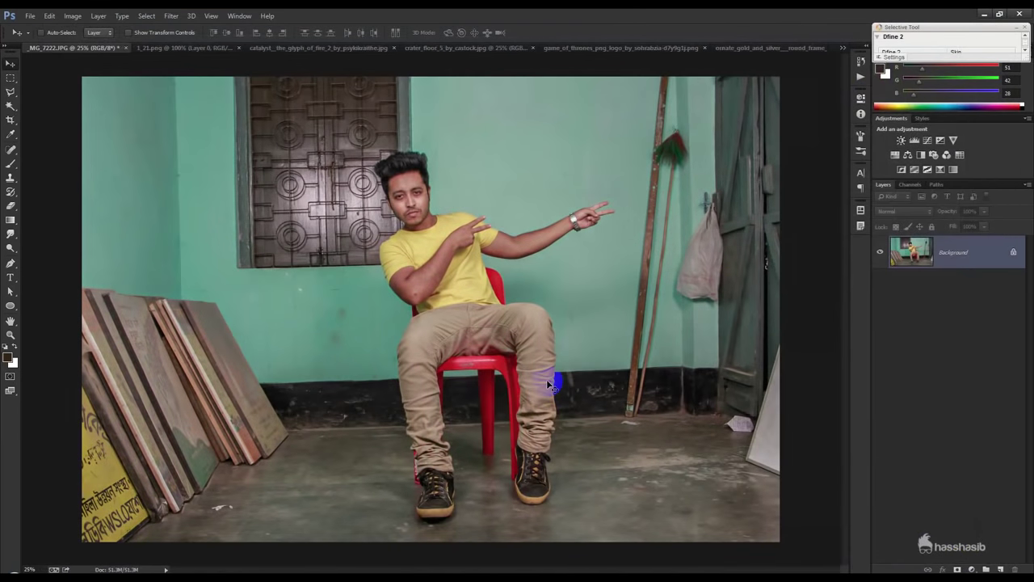
- Set the Pen tool to Path mode and zoom in on the man's left shoe
{"action": "left_click", "coordinate": [9, 265]}
{"action": "left_click", "coordinate": [53, 33]}
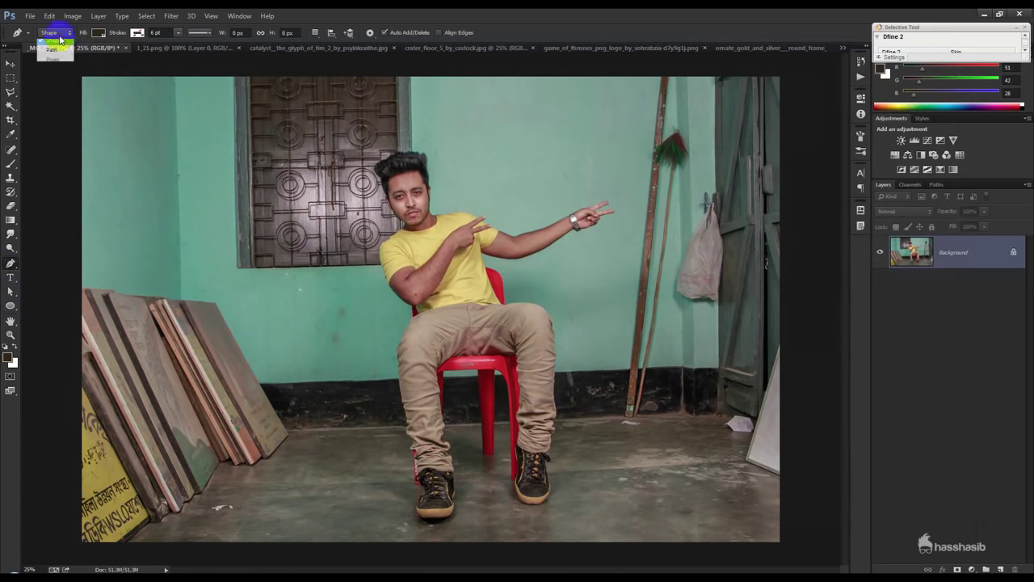
{"action": "left_click", "coordinate": [57, 54]}
{"action": "left_click", "coordinate": [449, 493]}
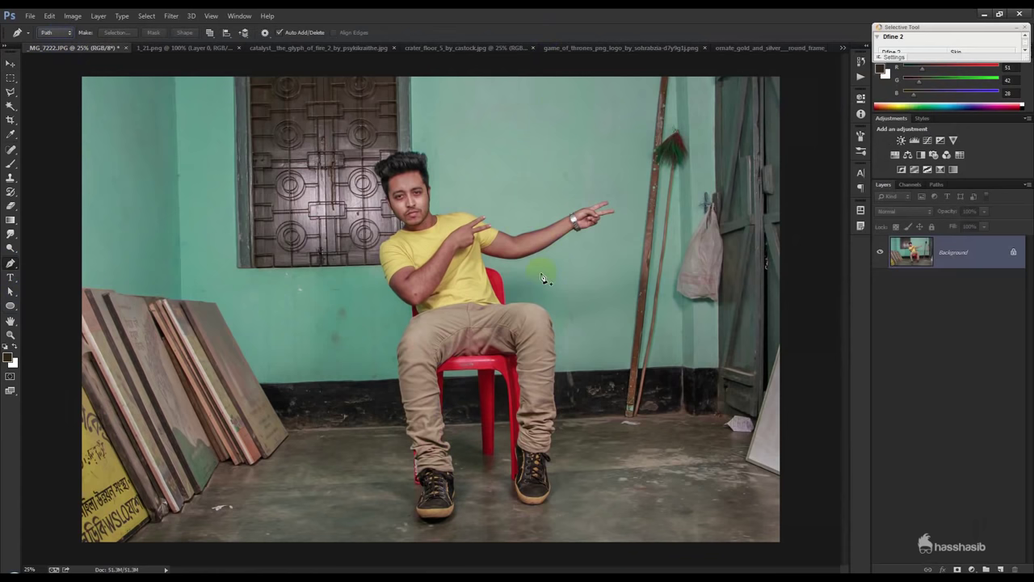
{"action": "mouse_move", "coordinate": [538, 327]}
{"action": "left_mouse_down"}
{"action": "mouse_move", "coordinate": [480, 439]}
{"action": "mouse_move", "coordinate": [441, 446]}
{"action": "mouse_move", "coordinate": [619, 159]}
{"action": "mouse_move", "coordinate": [480, 516]}
{"action": "mouse_move", "coordinate": [450, 520]}
{"action": "mouse_move", "coordinate": [557, 370]}
{"action": "mouse_move", "coordinate": [413, 388]}
{"action": "mouse_move", "coordinate": [675, 352]}
{"action": "left_mouse_up"}
- Duplicate Background as Background copy and trace a Pen path around the seated man
{"action": "right_click", "coordinate": [942, 255]}
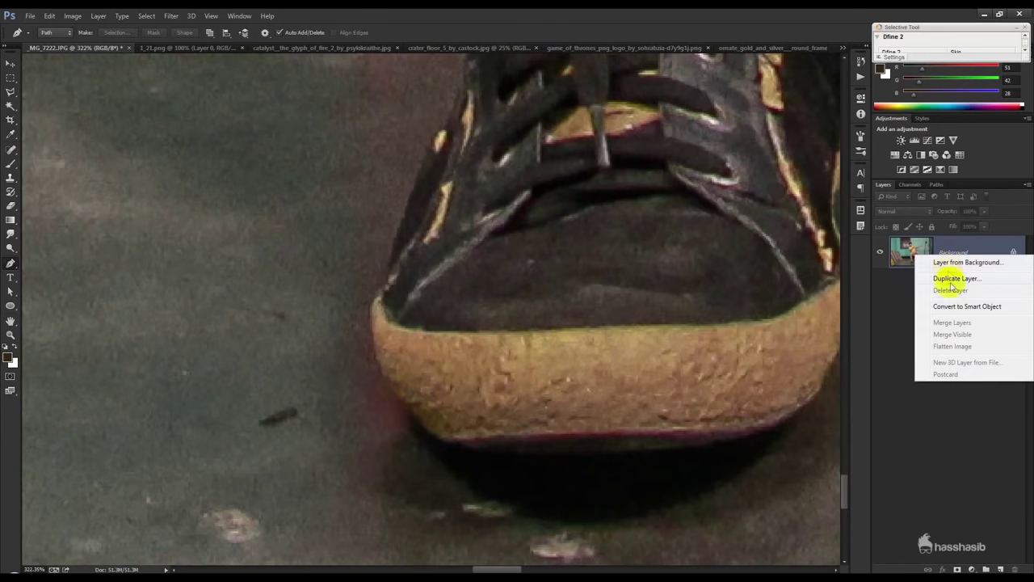
{"action": "left_click", "coordinate": [952, 279]}
{"action": "left_click", "coordinate": [670, 249]}
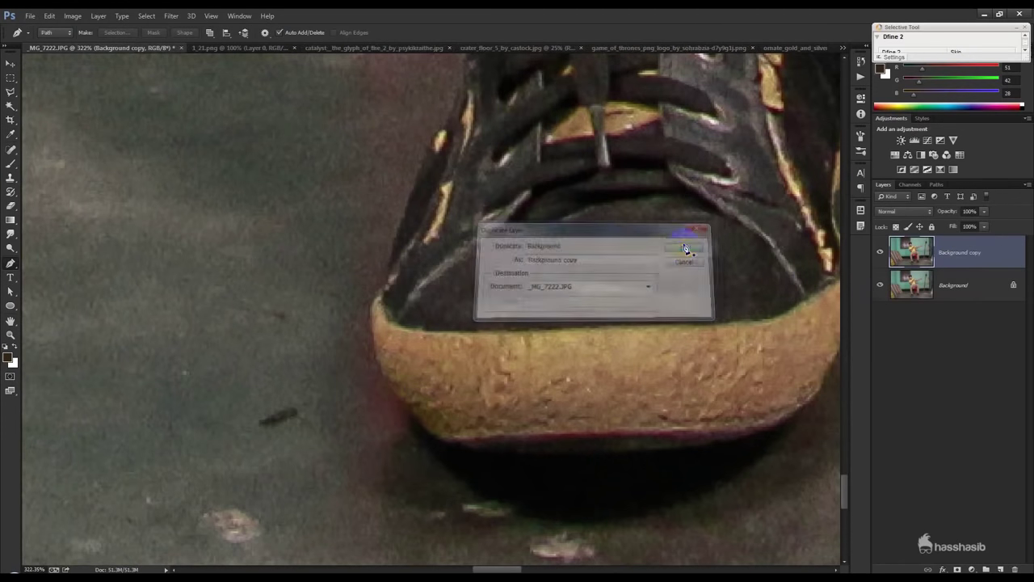
{"action": "left_click_drag", "start_coordinate": [386, 423], "coordinate": [455, 452]}
{"action": "left_click", "coordinate": [460, 446]}
{"action": "left_click_drag", "start_coordinate": [376, 338], "coordinate": [368, 282]}
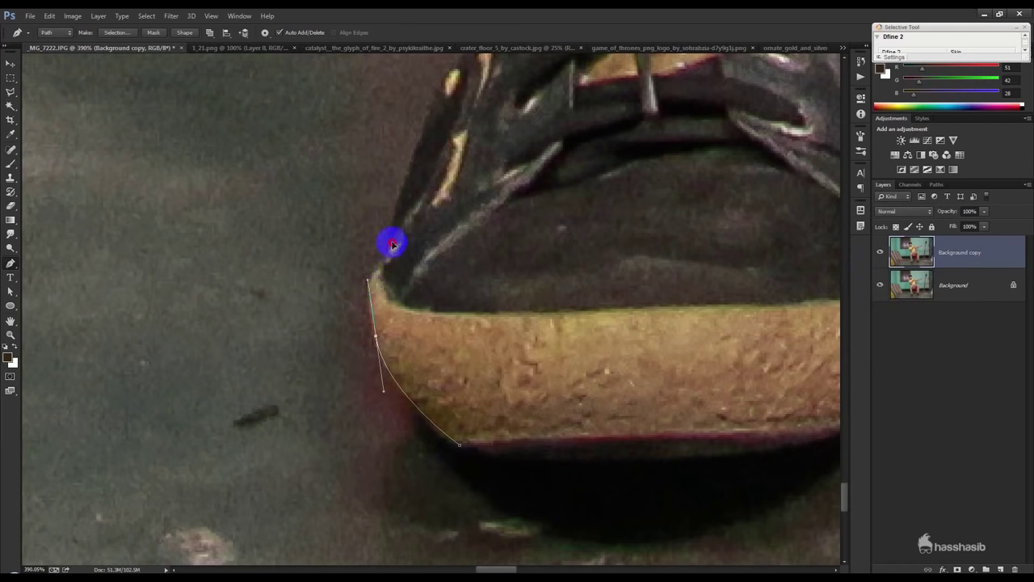
{"action": "left_click", "coordinate": [437, 97]}
{"action": "key", "text": "ctrl+0"}
{"action": "right_click", "coordinate": [648, 150]}
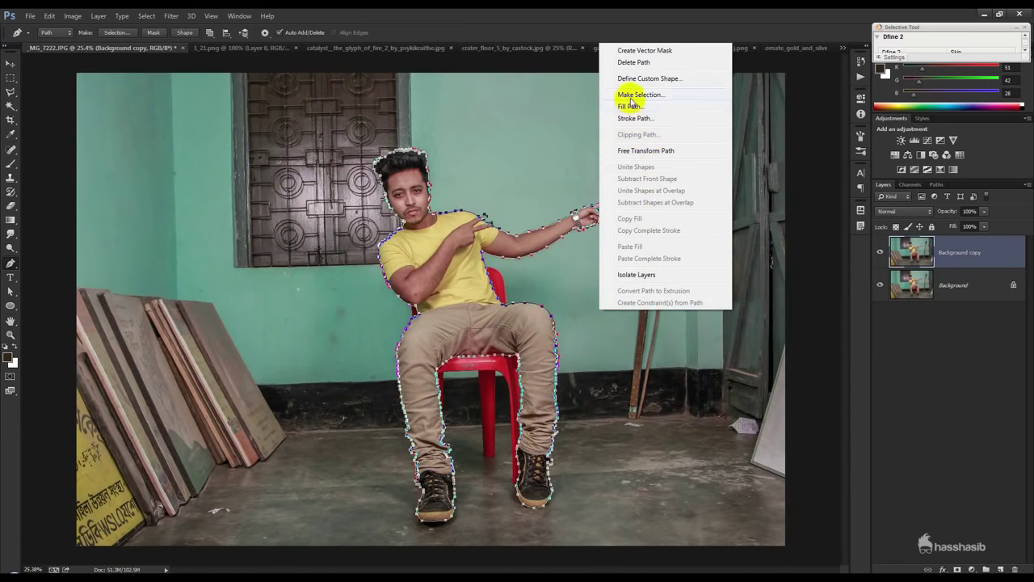
- Turn the path into a selection, hide Background, and mask Background copy to the man
{"action": "left_click", "coordinate": [634, 95]}
{"action": "left_click", "coordinate": [575, 181]}
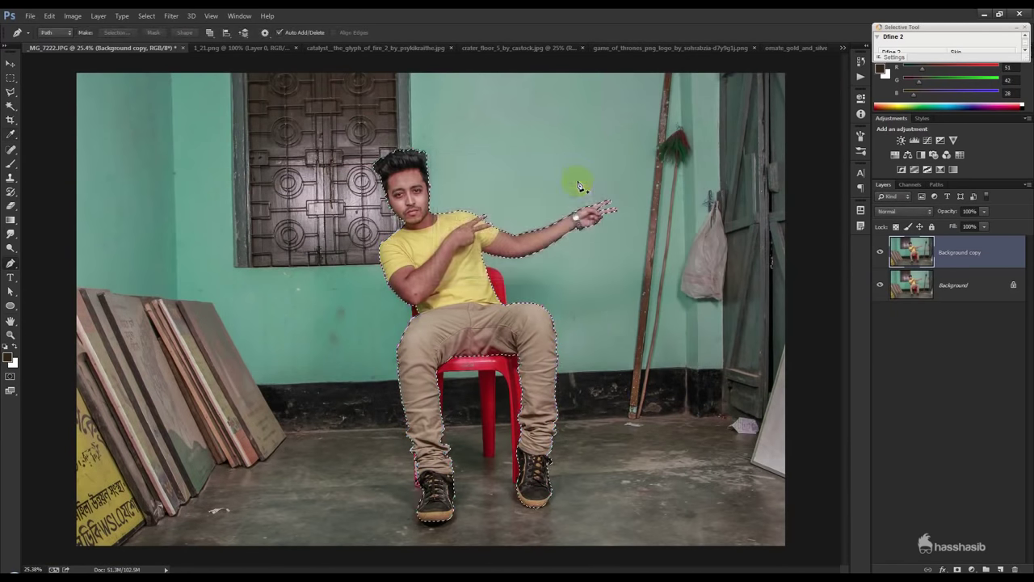
{"action": "left_click", "coordinate": [880, 285]}
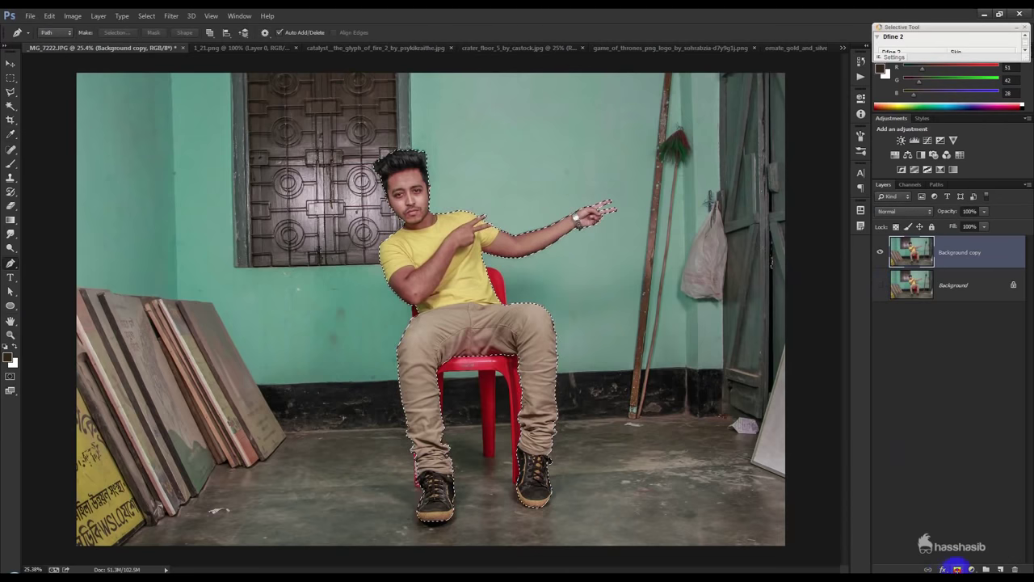
{"action": "left_click", "coordinate": [957, 569]}
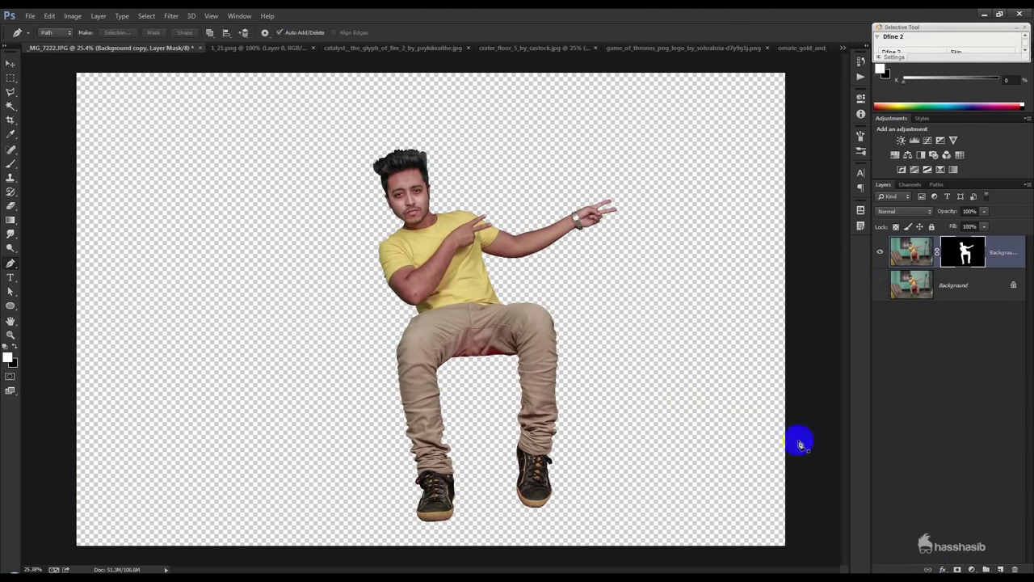
- Path and delete the leftover red chair patch in the shoelace gap from the mask
{"action": "left_click", "coordinate": [460, 475], "text": "ctrl"}
{"action": "left_click_drag", "start_coordinate": [419, 491], "coordinate": [365, 292]}
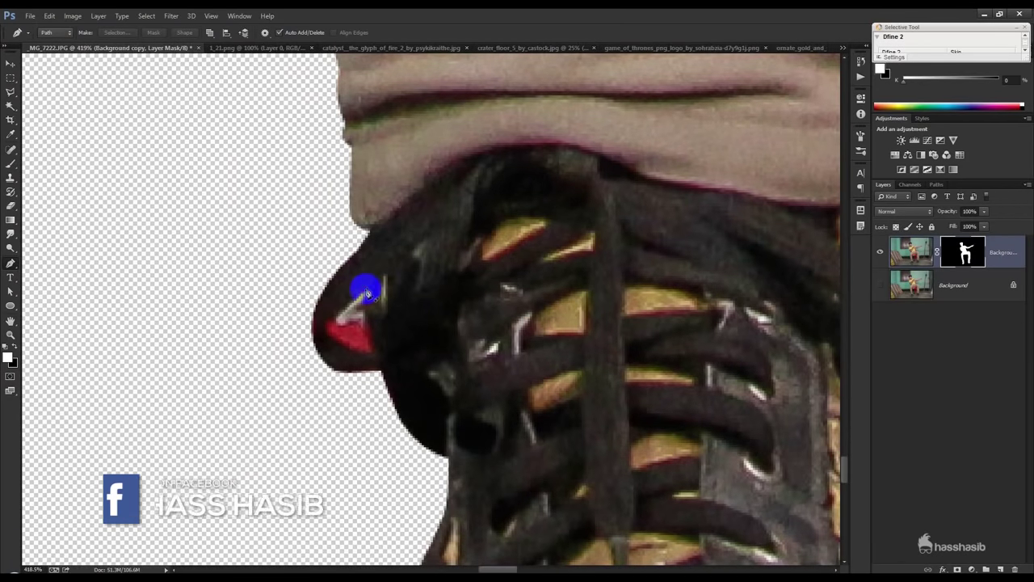
{"action": "left_click", "coordinate": [365, 293]}
{"action": "mouse_move", "coordinate": [322, 328]}
{"action": "left_mouse_down"}
{"action": "mouse_move", "coordinate": [332, 346]}
{"action": "mouse_move", "coordinate": [377, 348]}
{"action": "left_mouse_up"}
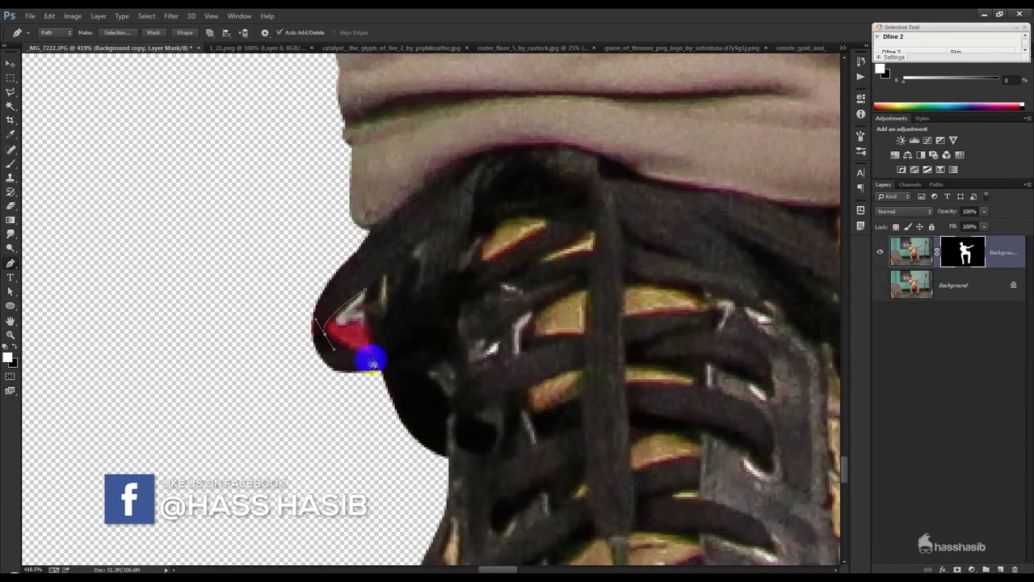
{"action": "left_click", "coordinate": [366, 292]}
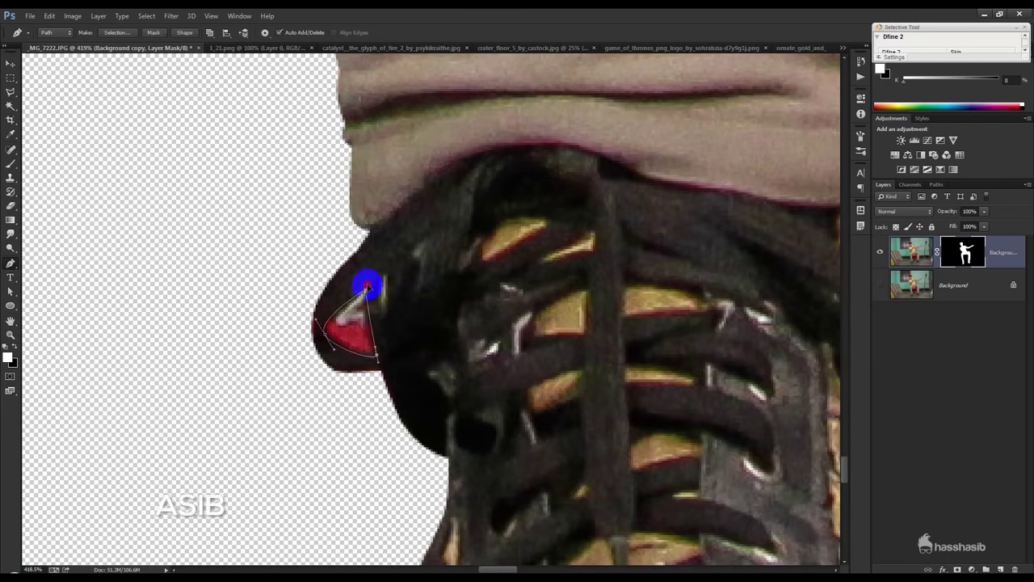
{"action": "left_click_drag", "start_coordinate": [365, 287], "coordinate": [382, 312]}
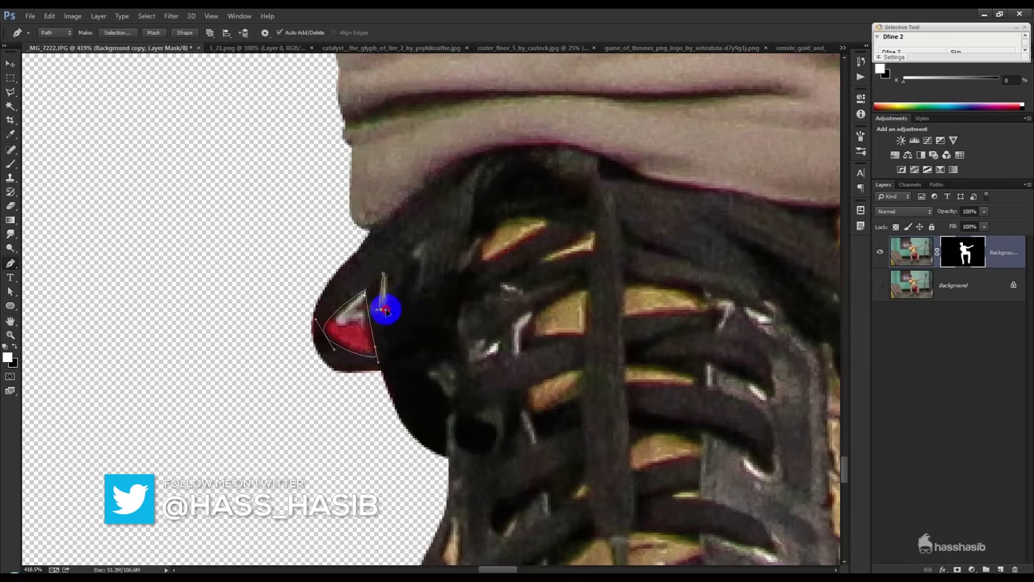
{"action": "left_click_drag", "start_coordinate": [387, 279], "coordinate": [380, 267]}
{"action": "key", "text": "ctrl+Return"}
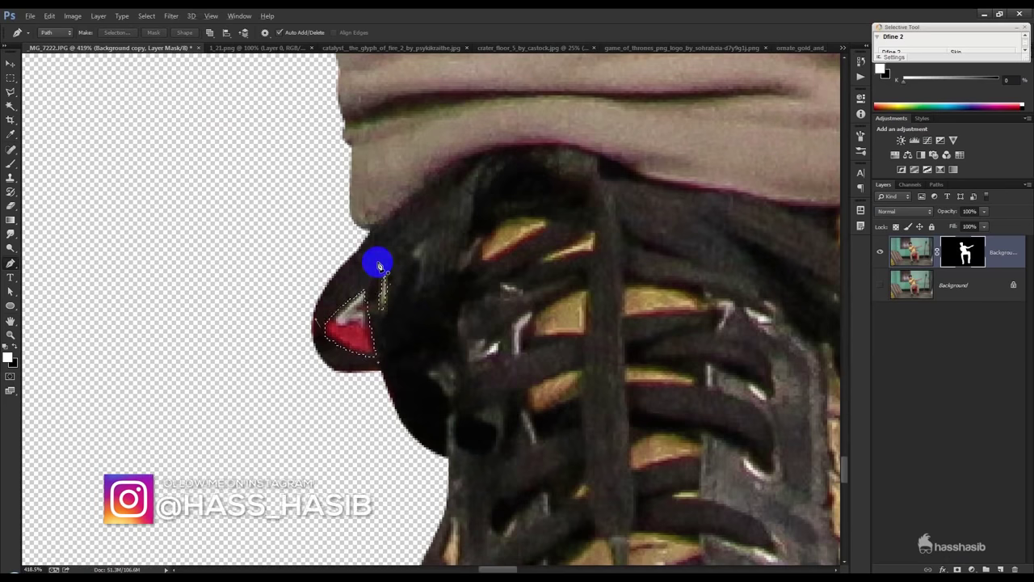
{"action": "key", "text": "Delete"}
{"action": "key", "text": "ctrl+d"}
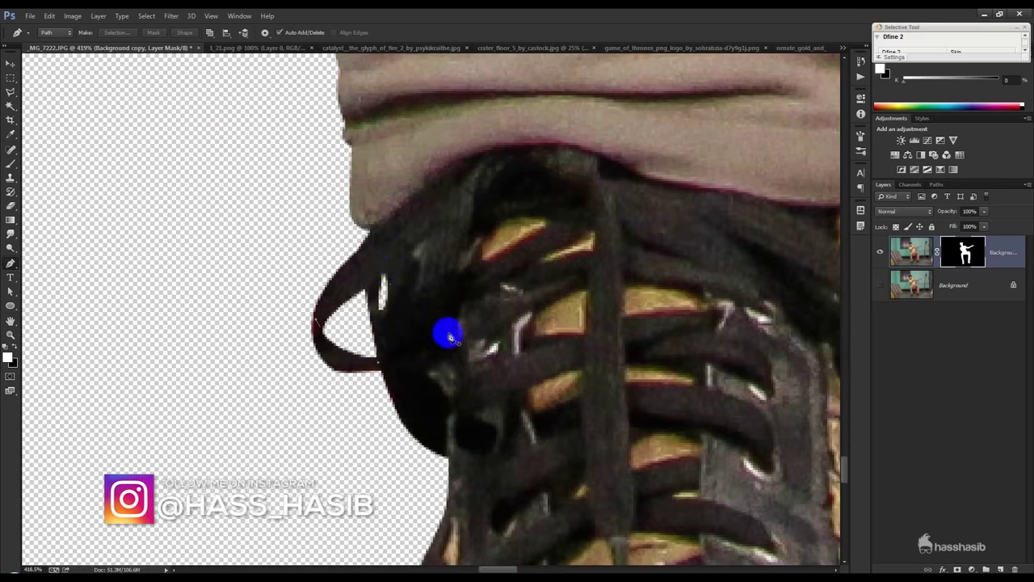
{"action": "left_click_drag", "start_coordinate": [378, 264], "coordinate": [709, 329]}
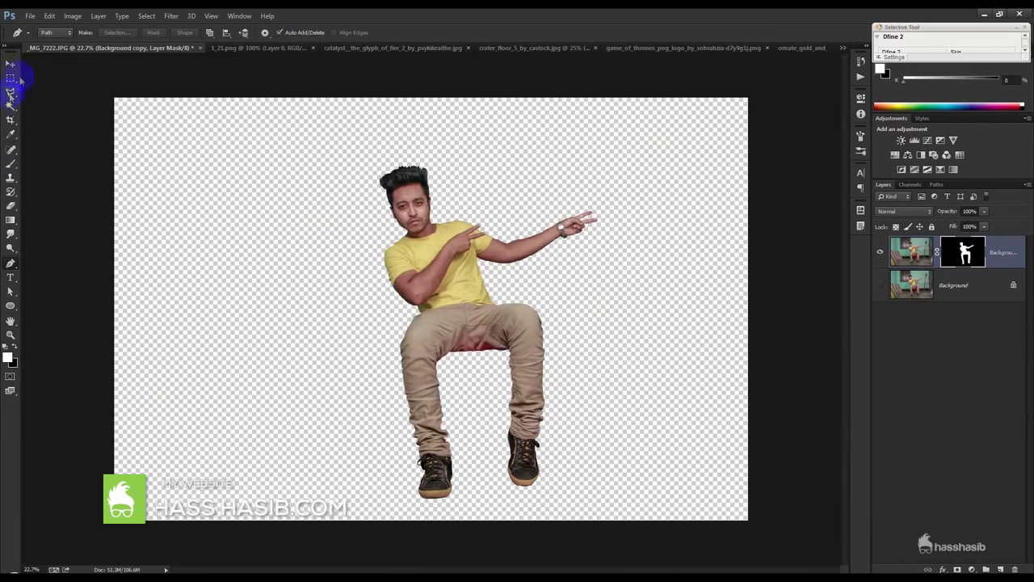
{"action": "left_click", "coordinate": [10, 63]}
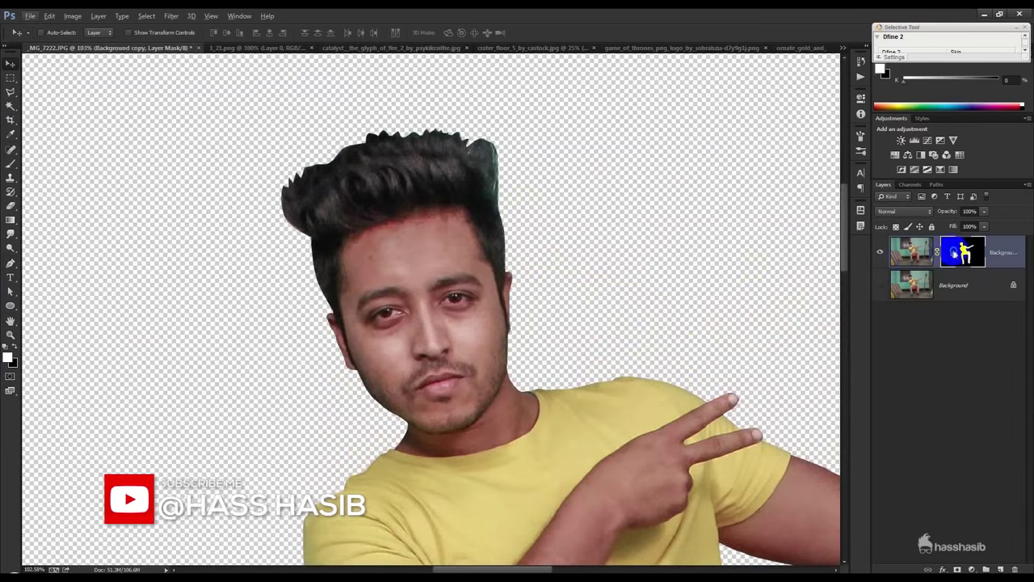
- Use Refine Mask's Refine Radius brush along the hair edge on Background copy's mask
{"action": "right_click", "coordinate": [962, 250]}
{"action": "left_click", "coordinate": [947, 341]}
{"action": "mouse_move", "coordinate": [506, 244]}
{"action": "left_mouse_down"}
{"action": "mouse_move", "coordinate": [469, 143]}
{"action": "mouse_move", "coordinate": [317, 160]}
{"action": "mouse_move", "coordinate": [278, 178]}
{"action": "mouse_move", "coordinate": [323, 296]}
{"action": "left_mouse_up"}
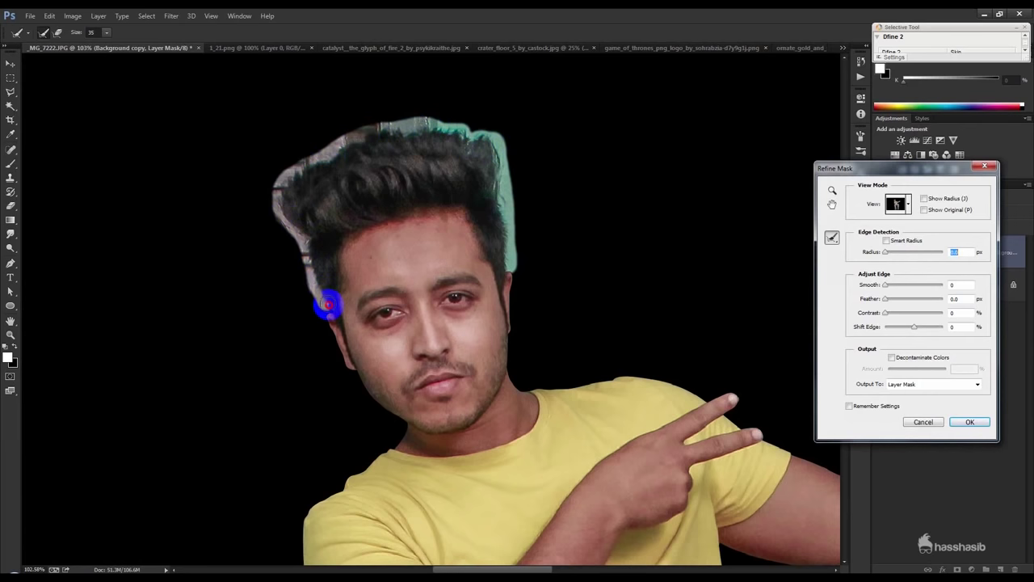
{"action": "left_click", "coordinate": [973, 422]}
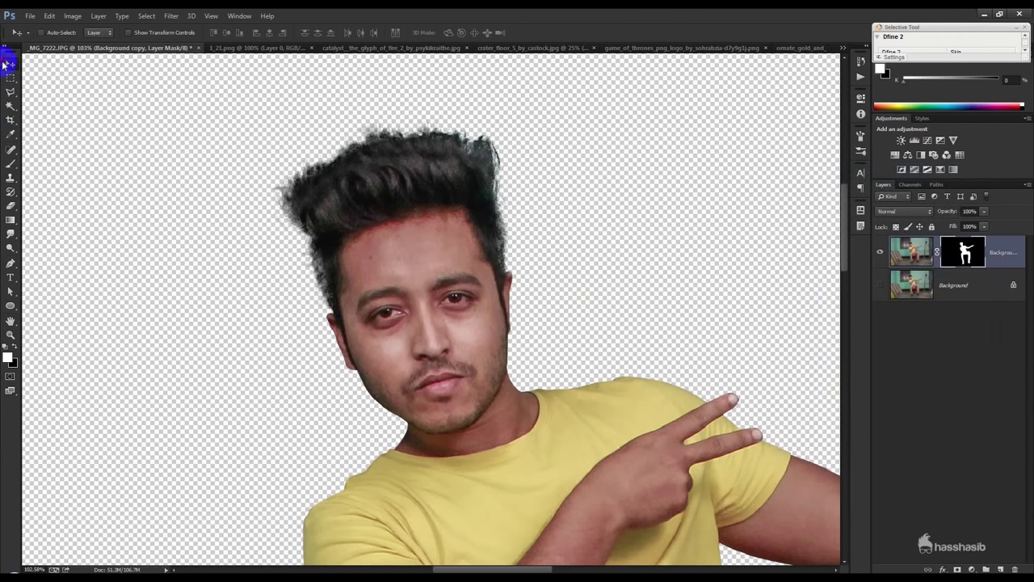
{"action": "left_click_drag", "start_coordinate": [620, 290], "coordinate": [593, 262]}
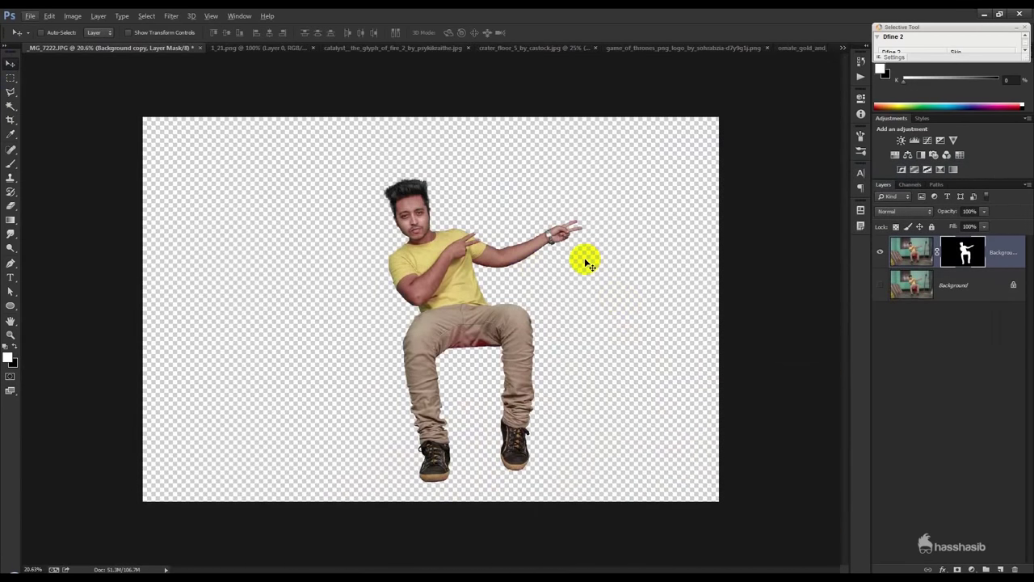
- Create a new 2000 × 2000 px document
{"action": "left_click", "coordinate": [31, 16]}
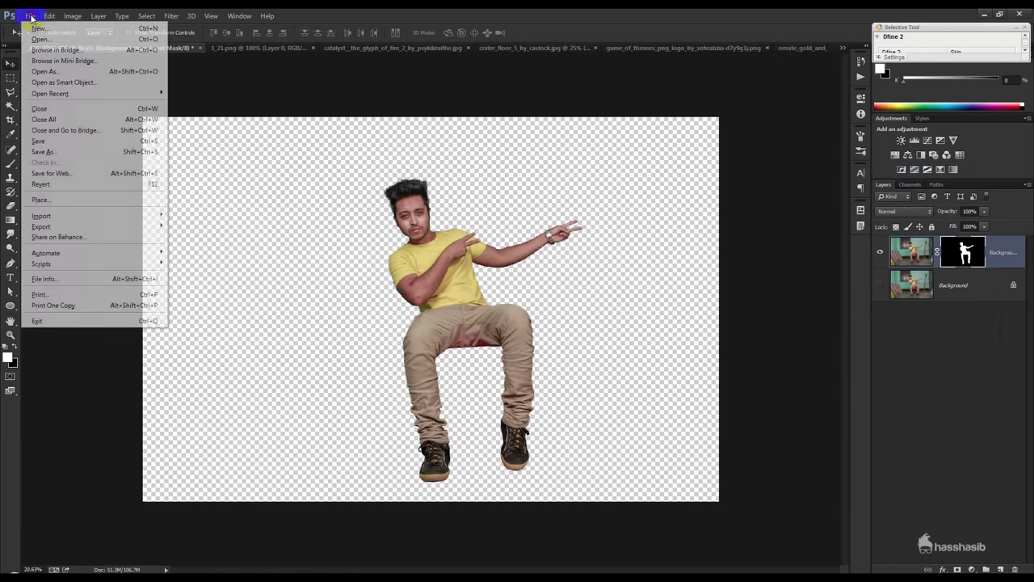
{"action": "left_click", "coordinate": [36, 29]}
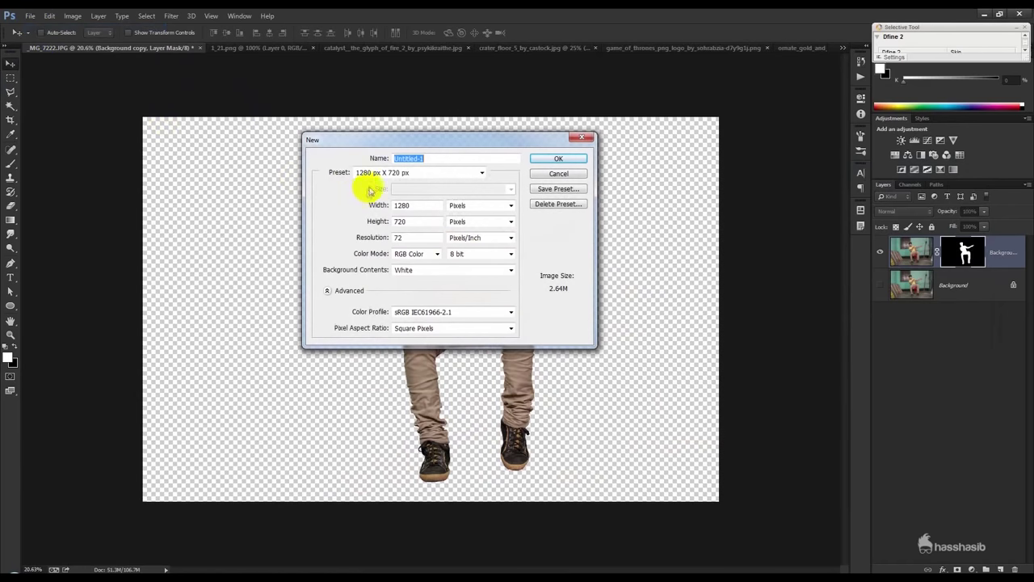
{"action": "double_click", "coordinate": [440, 206]}
{"action": "type", "text": "2000"}
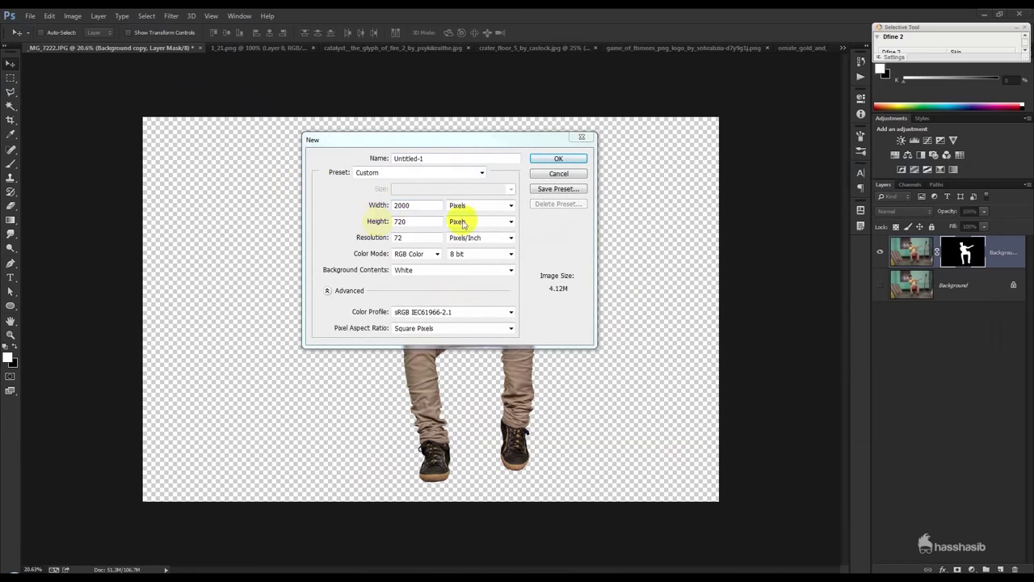
{"action": "double_click", "coordinate": [405, 205]}
{"action": "type", "text": "2"}
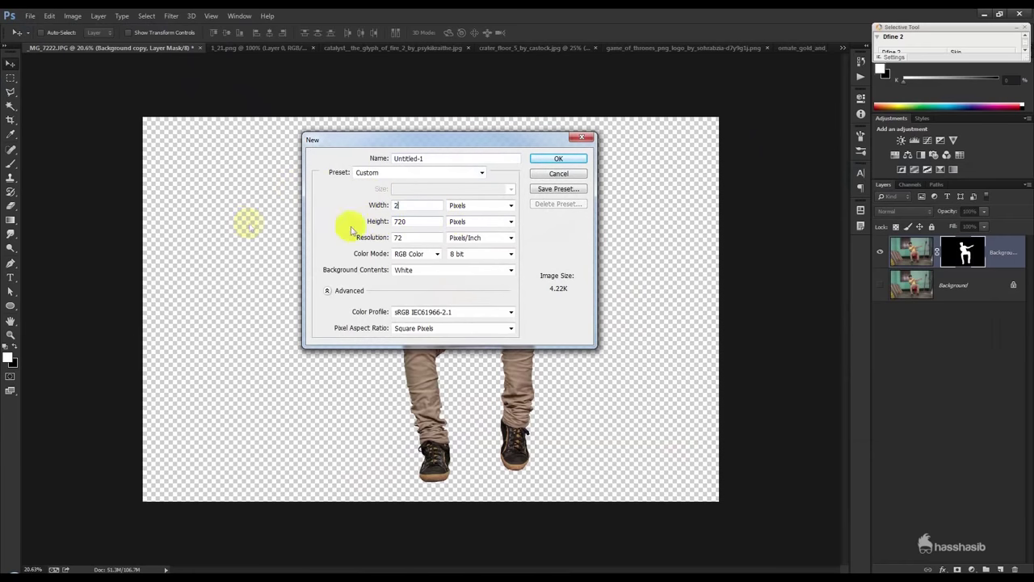
{"action": "key", "text": "Tab"}
{"action": "type", "text": "000"}
{"action": "left_click", "coordinate": [557, 159]}
{"action": "key", "text": "ctrl+0"}
- Add a dark grey #2e2e2e Solid Color fill layer and show the wolf logo image
{"action": "left_click", "coordinate": [973, 569]}
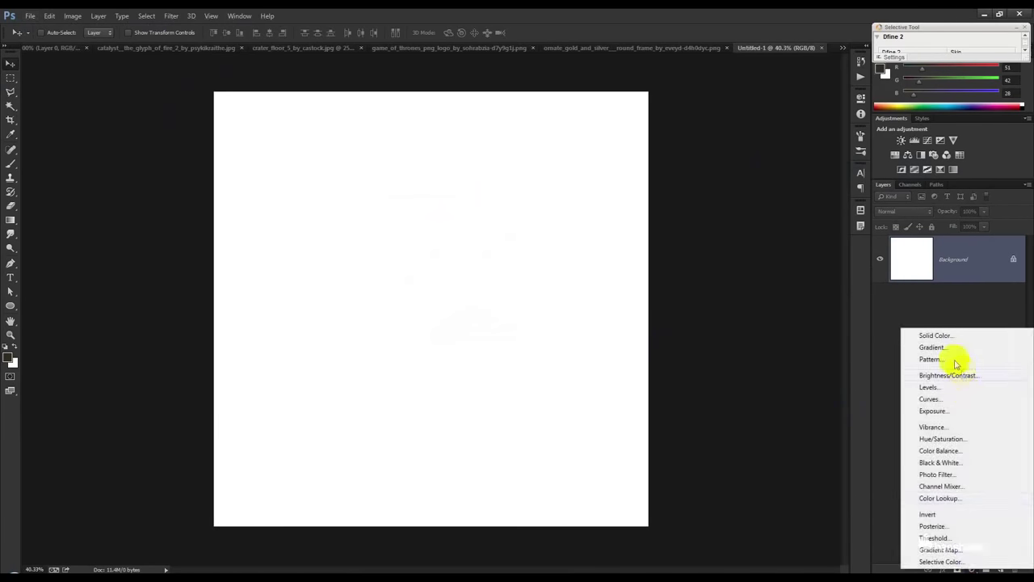
{"action": "left_click", "coordinate": [938, 333]}
{"action": "left_click", "coordinate": [780, 311]}
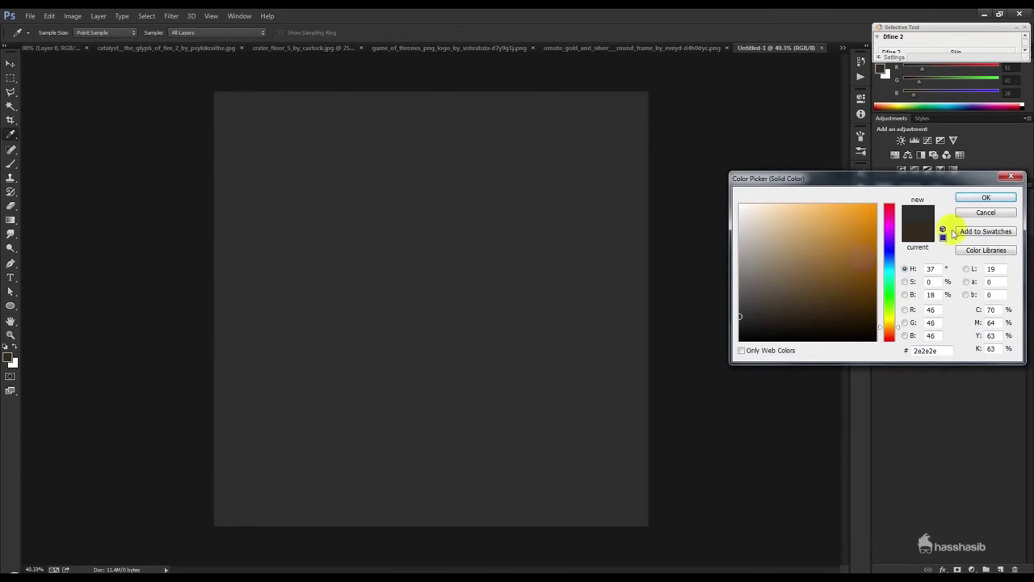
{"action": "left_click", "coordinate": [986, 197]}
{"action": "left_click", "coordinate": [12, 64]}
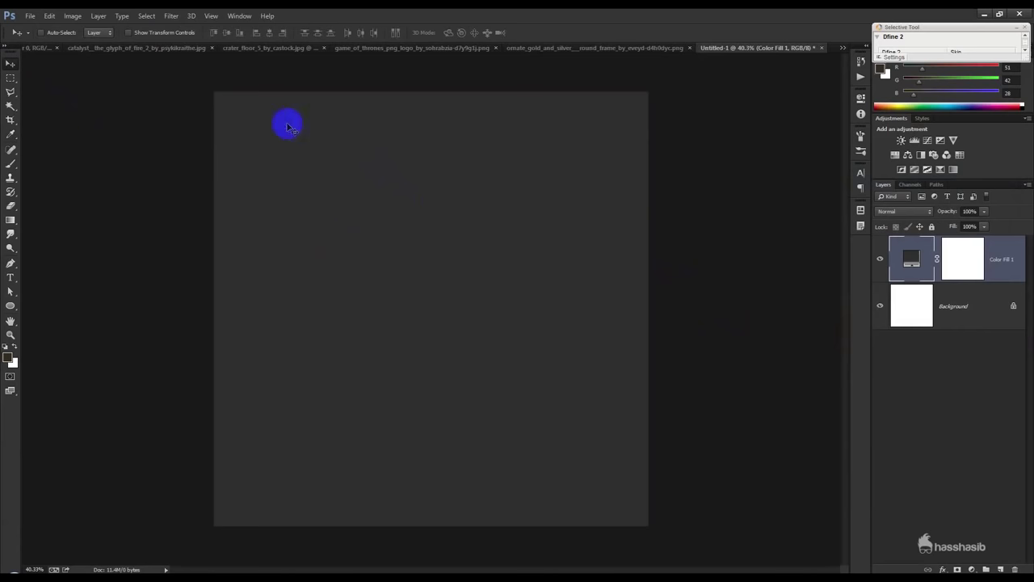
{"action": "left_click", "coordinate": [377, 49]}
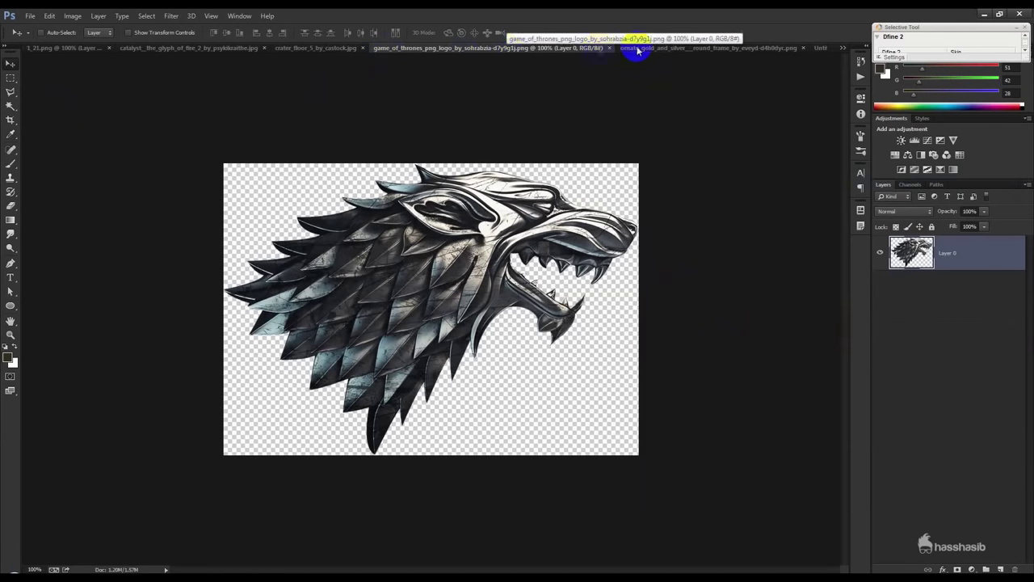
- Marquee the lower ground in crater_floor_5, copy it, and paste it into Untitled-1 as Layer 1
{"action": "left_click", "coordinate": [639, 50]}
{"action": "left_click", "coordinate": [227, 50]}
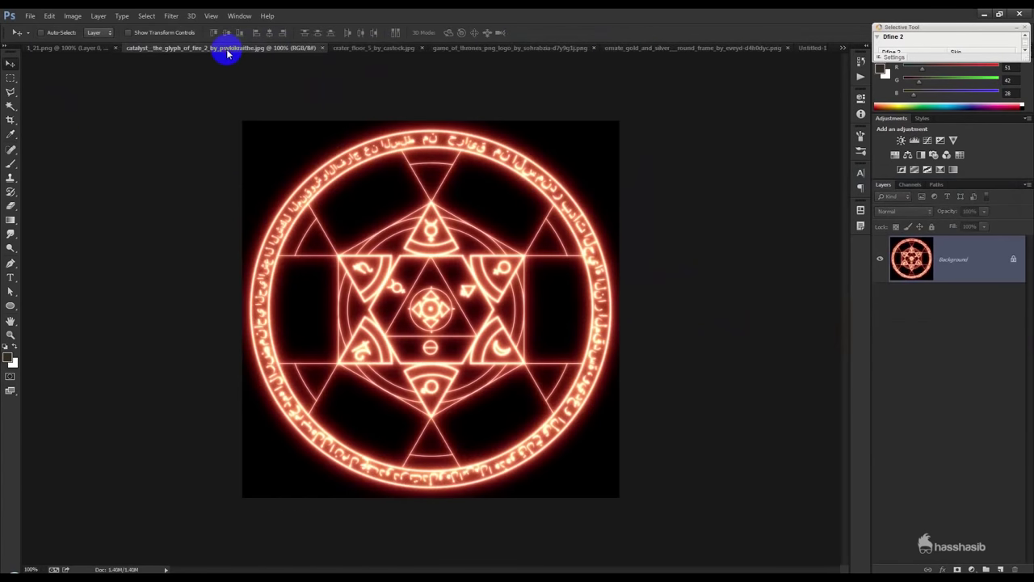
{"action": "left_click", "coordinate": [346, 48]}
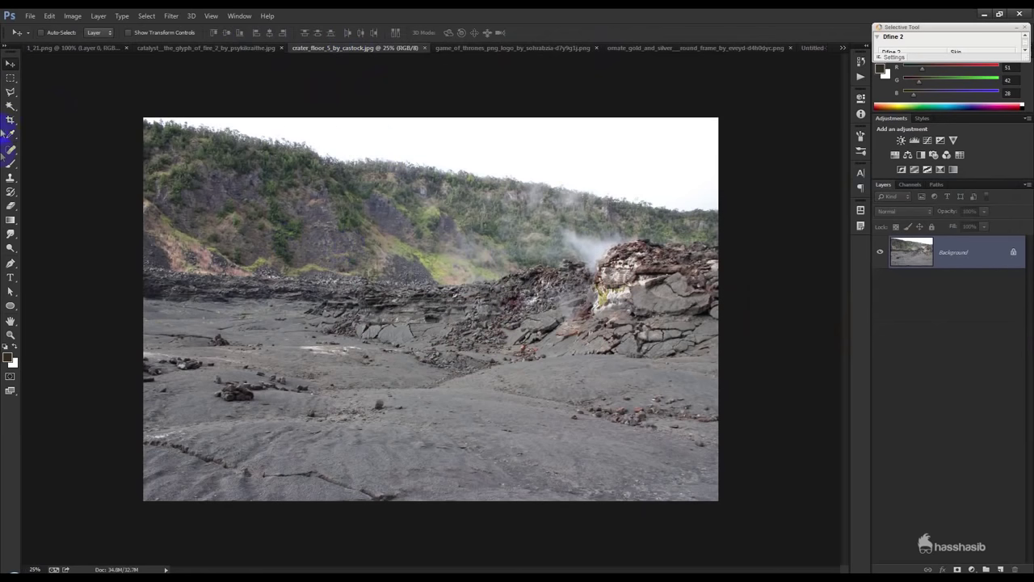
{"action": "left_click", "coordinate": [11, 79]}
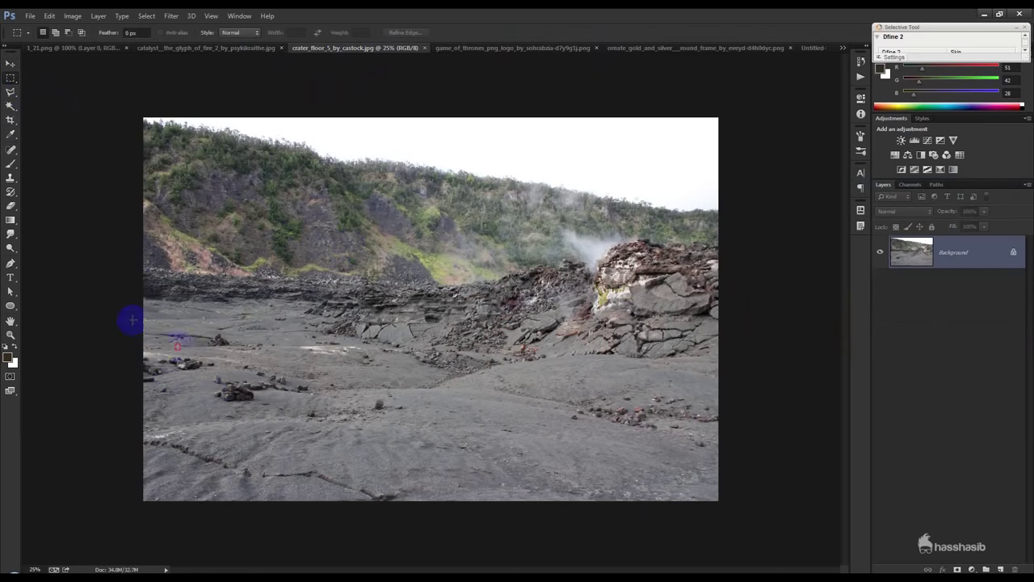
{"action": "left_click_drag", "start_coordinate": [132, 321], "coordinate": [748, 509]}
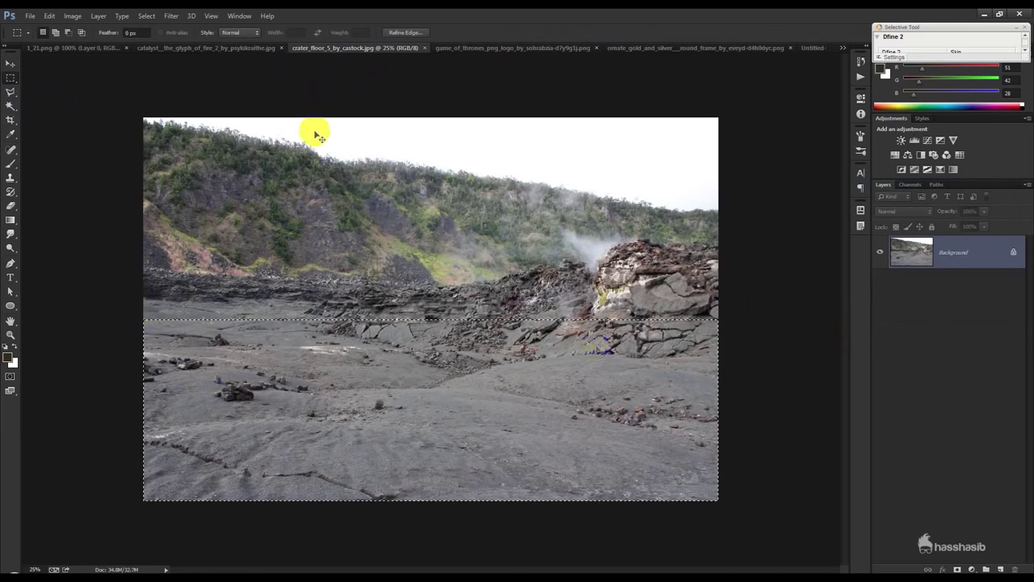
{"action": "left_click", "coordinate": [424, 47]}
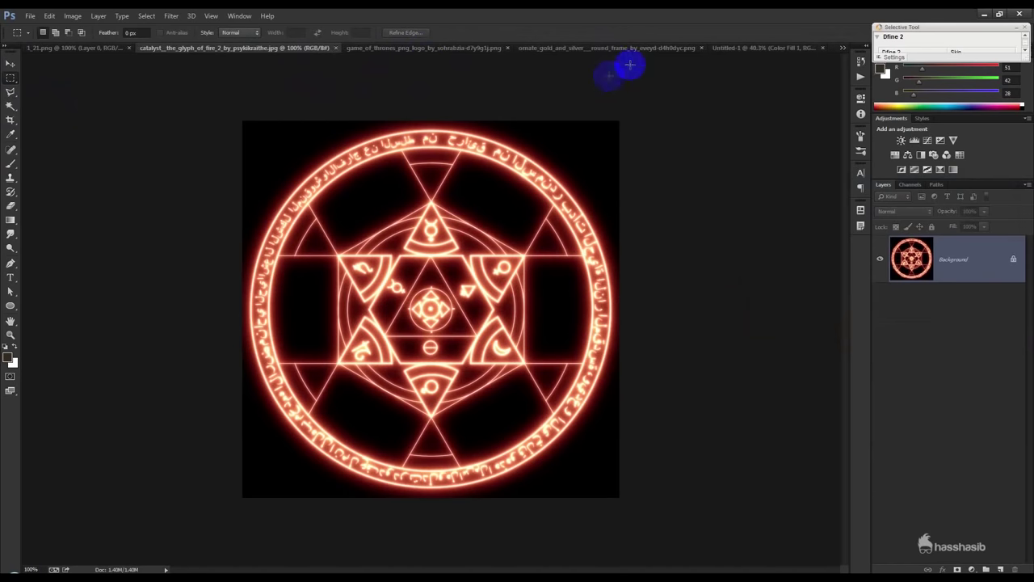
{"action": "left_click", "coordinate": [734, 47]}
{"action": "key", "text": "ctrl+v"}
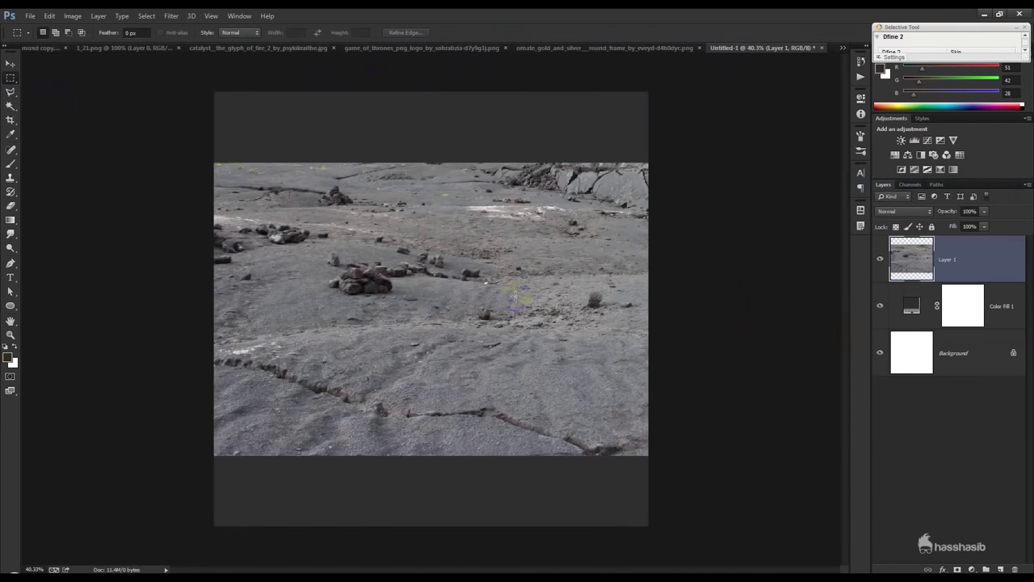
- Scale Layer 1 to the canvas bottom with a widening perspective warp, then add a layer mask
{"action": "key", "text": "ctrl+t"}
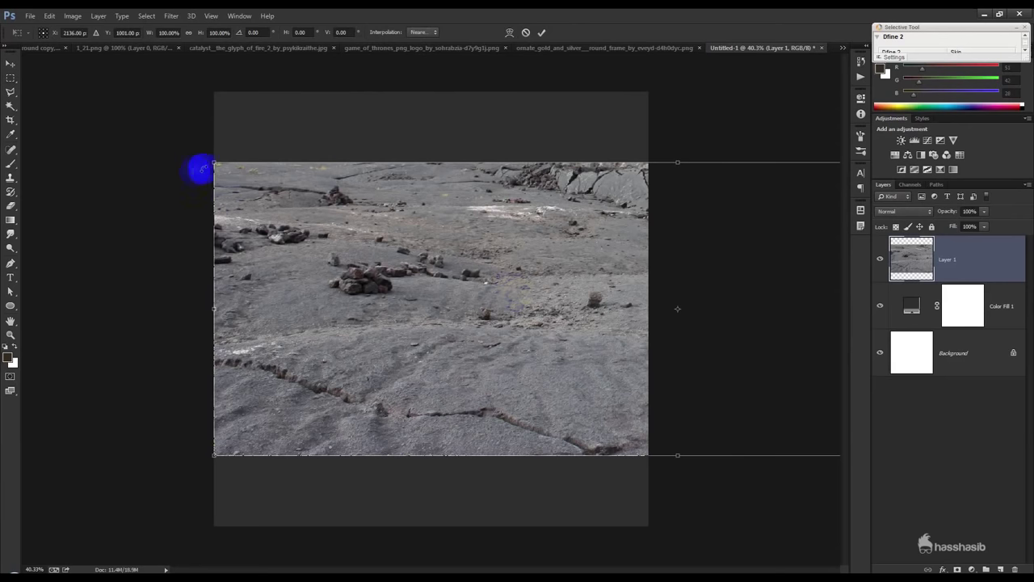
{"action": "left_click_drag", "start_coordinate": [210, 164], "coordinate": [296, 422]}
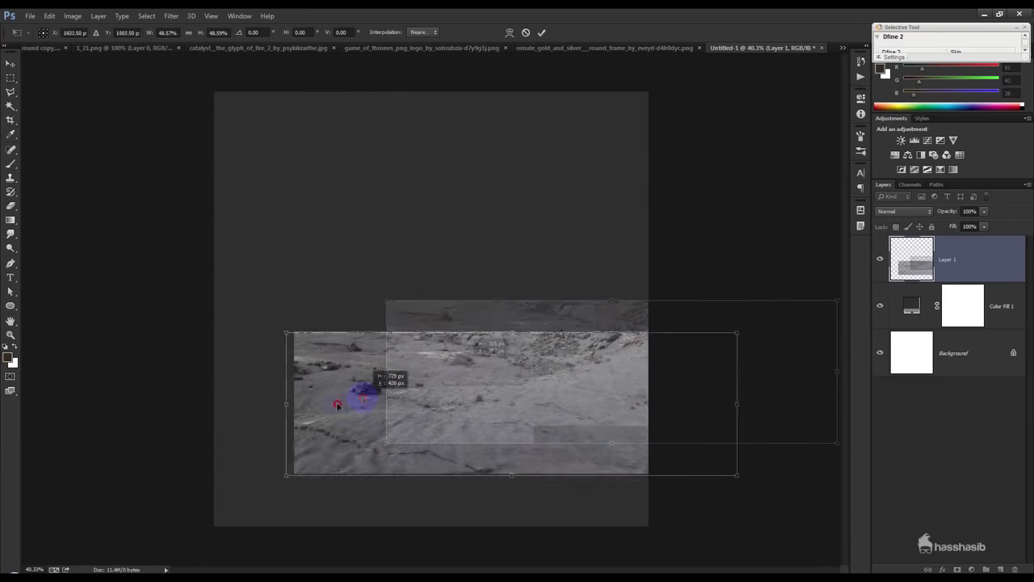
{"action": "left_click_drag", "start_coordinate": [296, 422], "coordinate": [289, 444]}
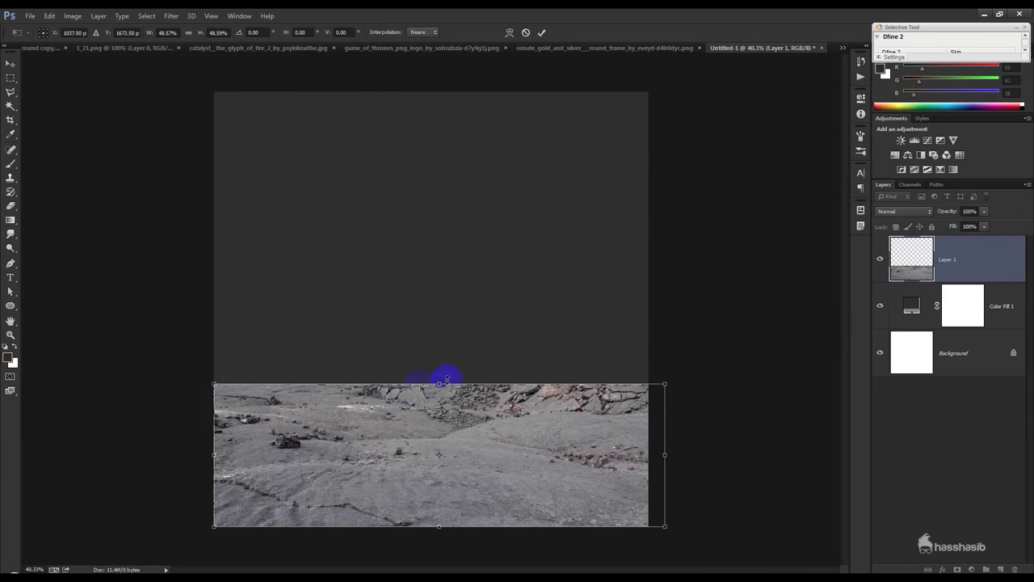
{"action": "left_click_drag", "start_coordinate": [442, 383], "coordinate": [444, 309]}
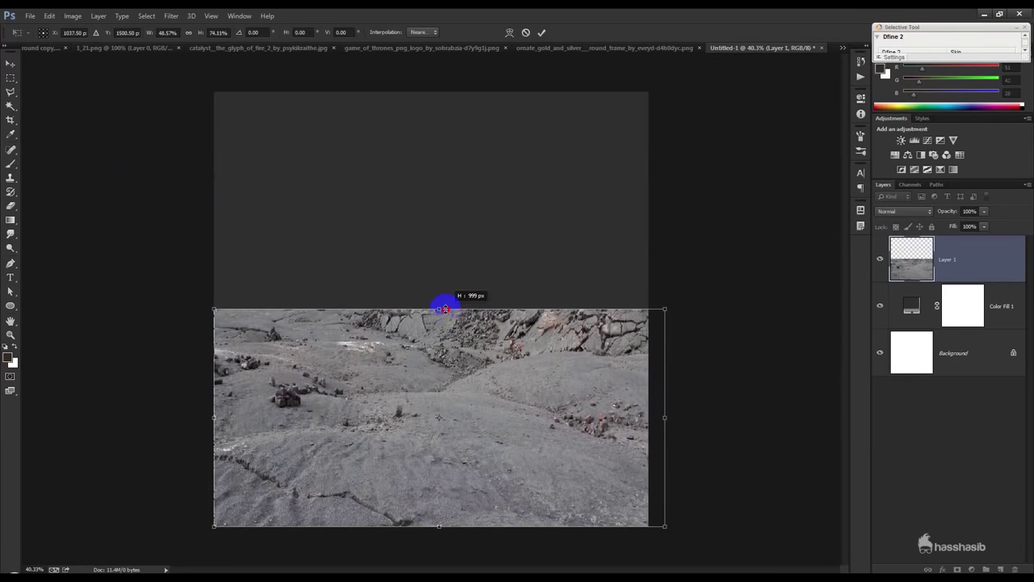
{"action": "left_click_drag", "start_coordinate": [669, 418], "coordinate": [651, 418]}
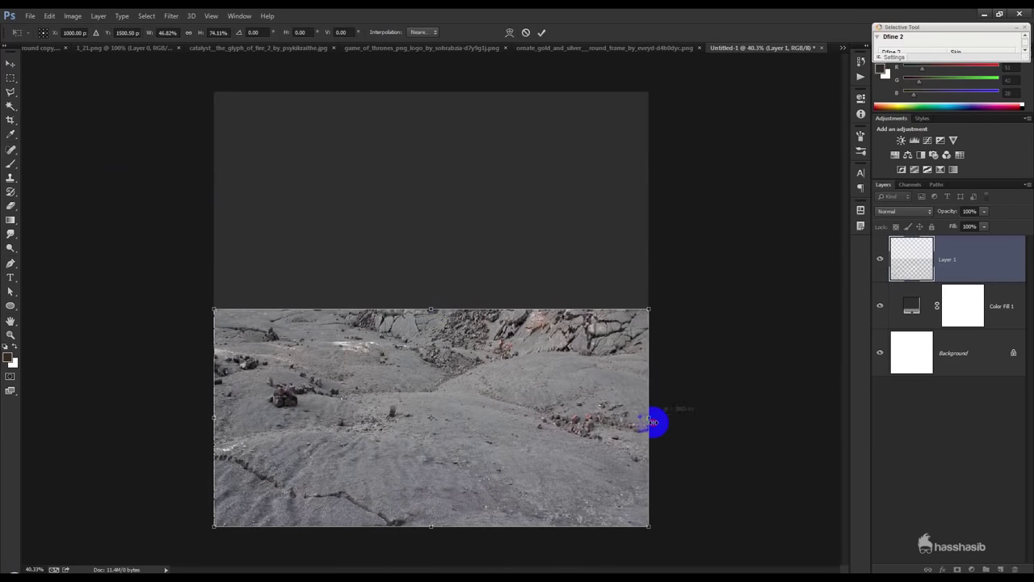
{"action": "left_click_drag", "start_coordinate": [656, 530], "coordinate": [809, 526]}
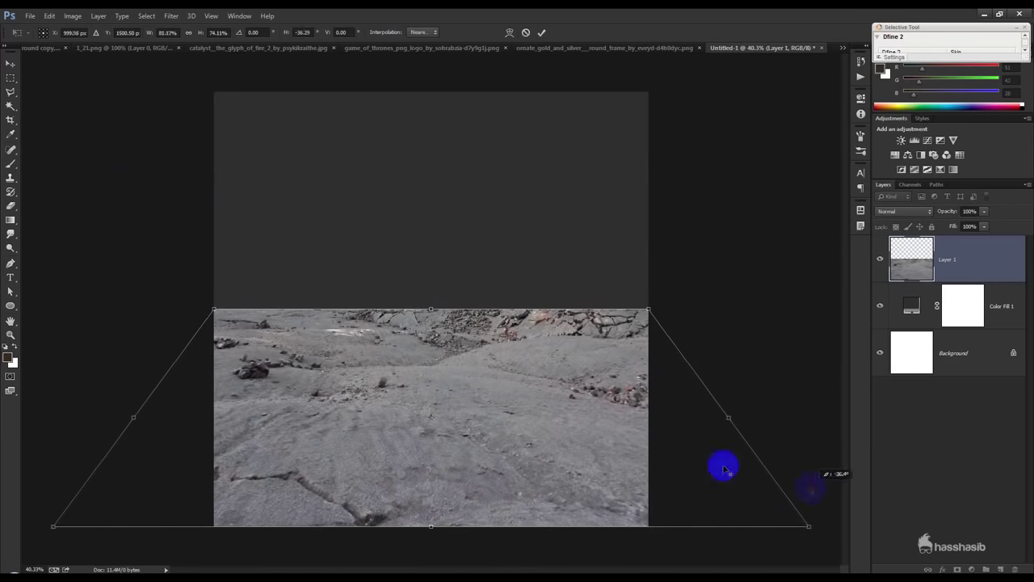
{"action": "left_click_drag", "start_coordinate": [431, 309], "coordinate": [428, 340]}
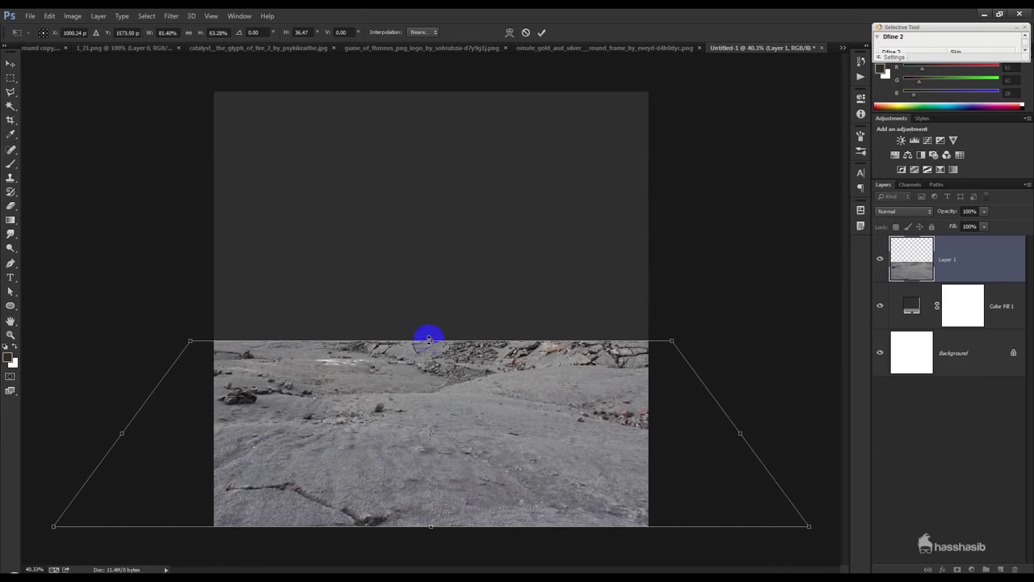
{"action": "key", "text": "Return"}
{"action": "left_click", "coordinate": [954, 568]}
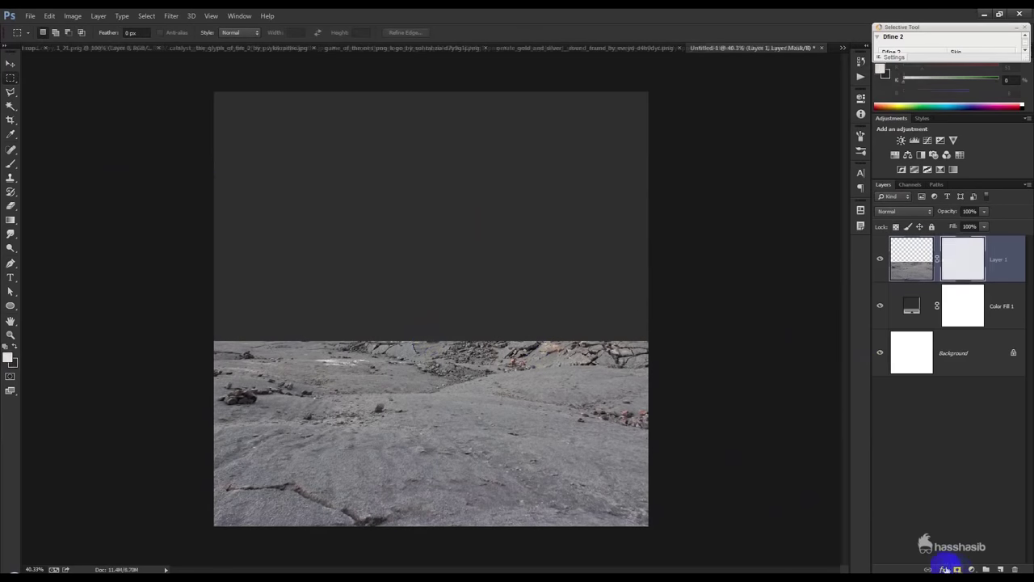
- Draw a black-to-white gradient on Layer 1's mask to fade the ground at the horizon
{"action": "left_click", "coordinate": [10, 220]}
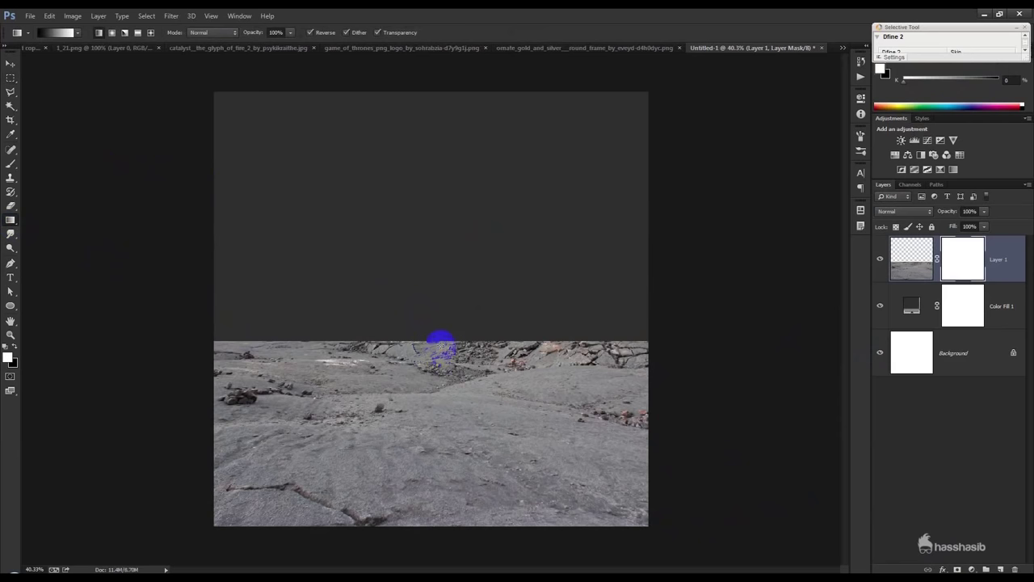
{"action": "left_click_drag", "start_coordinate": [449, 393], "coordinate": [450, 421]}
{"action": "key", "text": "ctrl+z"}
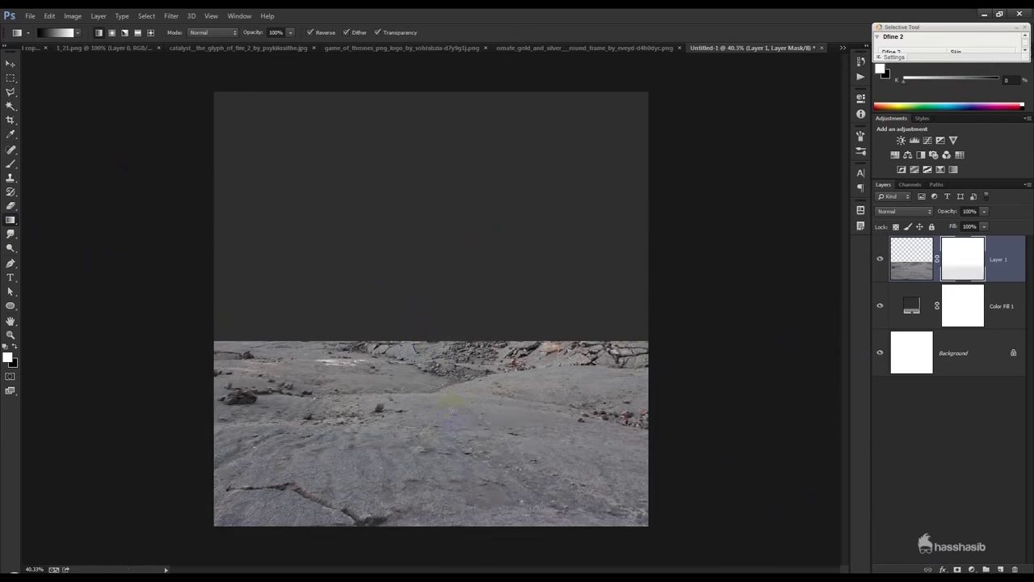
{"action": "left_click_drag", "start_coordinate": [451, 349], "coordinate": [450, 404]}
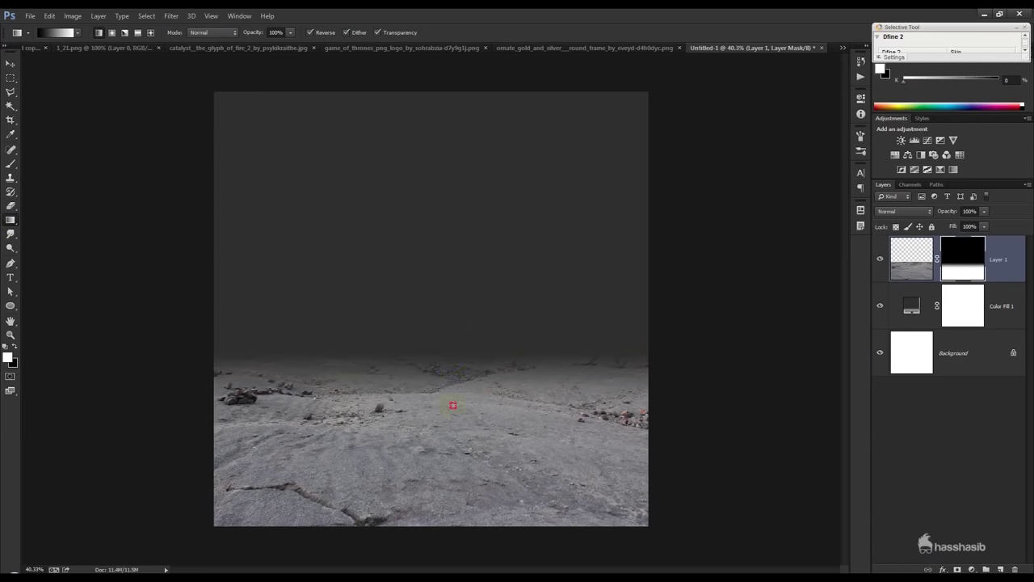
{"action": "key", "text": "ctrl+z"}
{"action": "left_click_drag", "start_coordinate": [455, 319], "coordinate": [455, 381]}
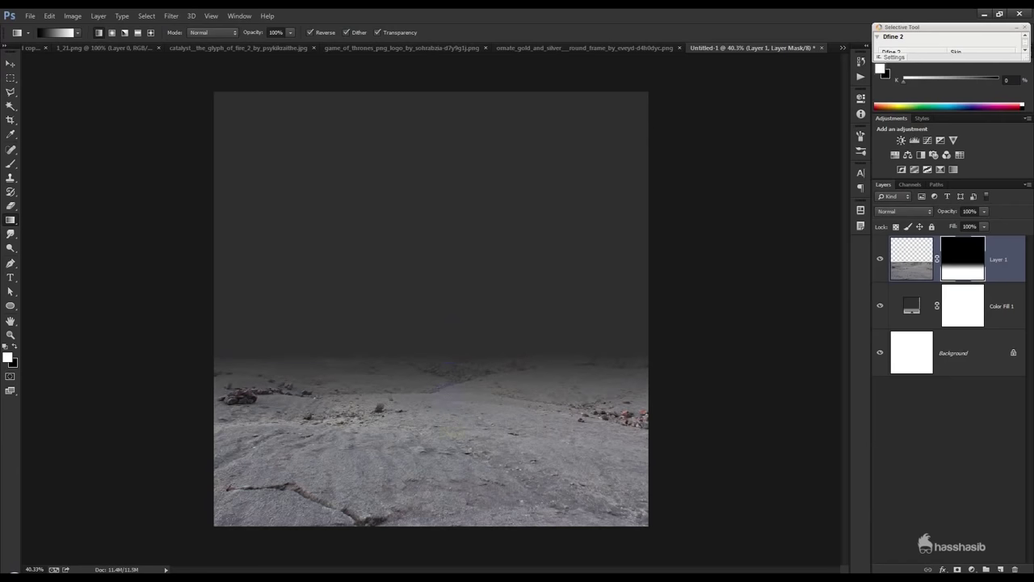
{"action": "left_click", "coordinate": [5, 68]}
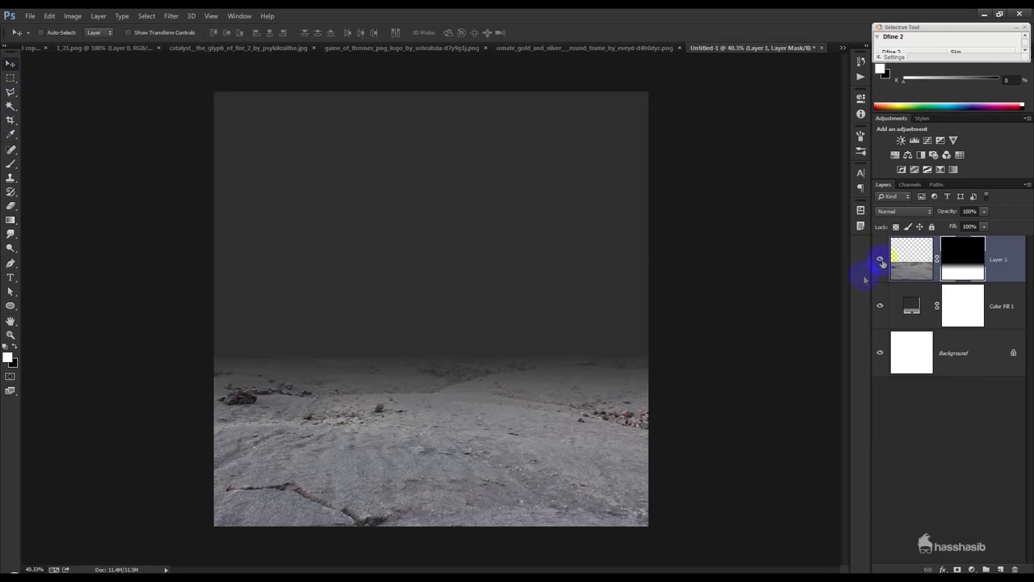
{"action": "left_click", "coordinate": [1001, 261]}
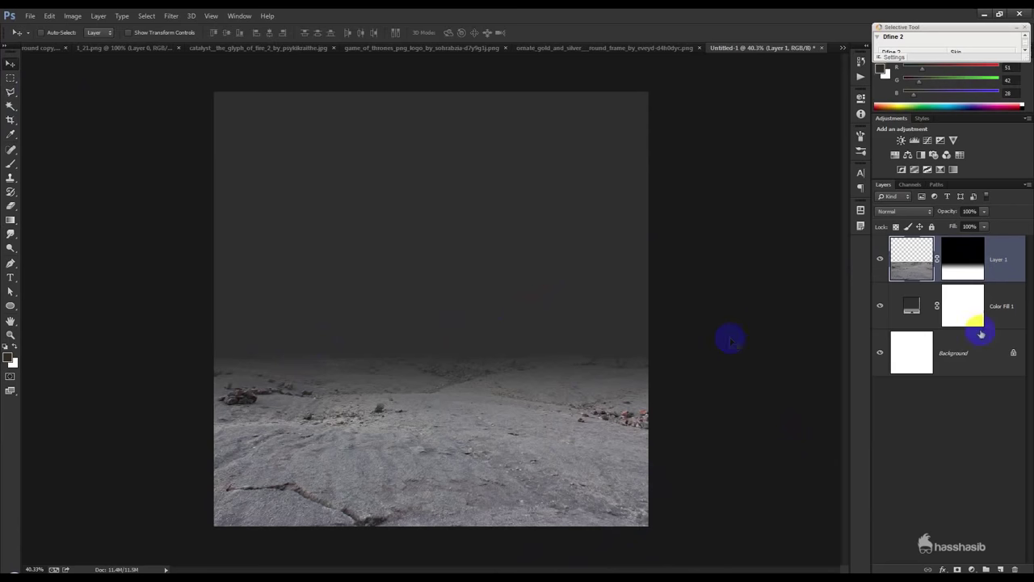
- Change the Color Fill 1 backdrop colour to #181818
{"action": "double_click", "coordinate": [912, 307]}
{"action": "left_click_drag", "start_coordinate": [752, 312], "coordinate": [737, 329]}
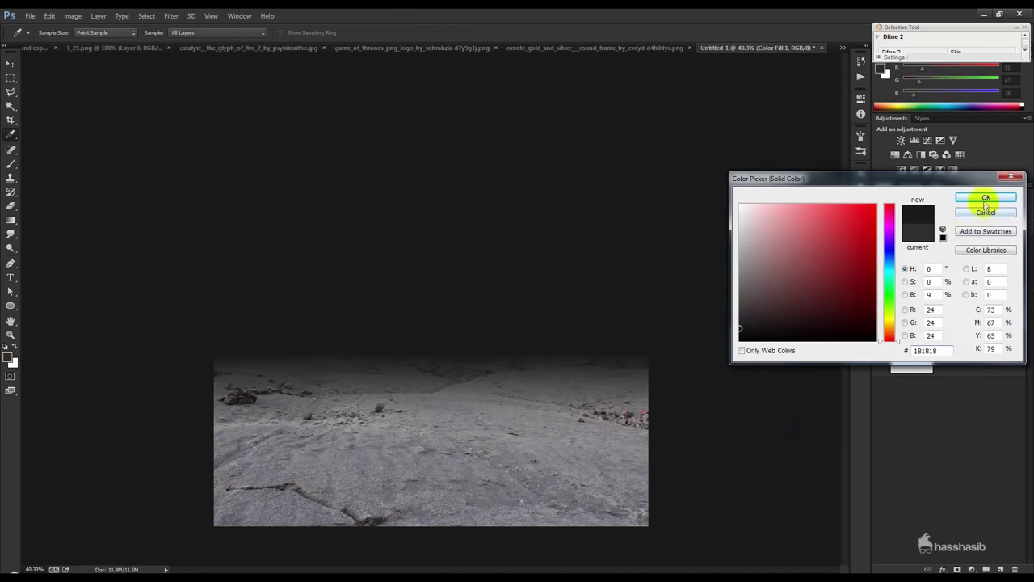
{"action": "left_click", "coordinate": [986, 198]}
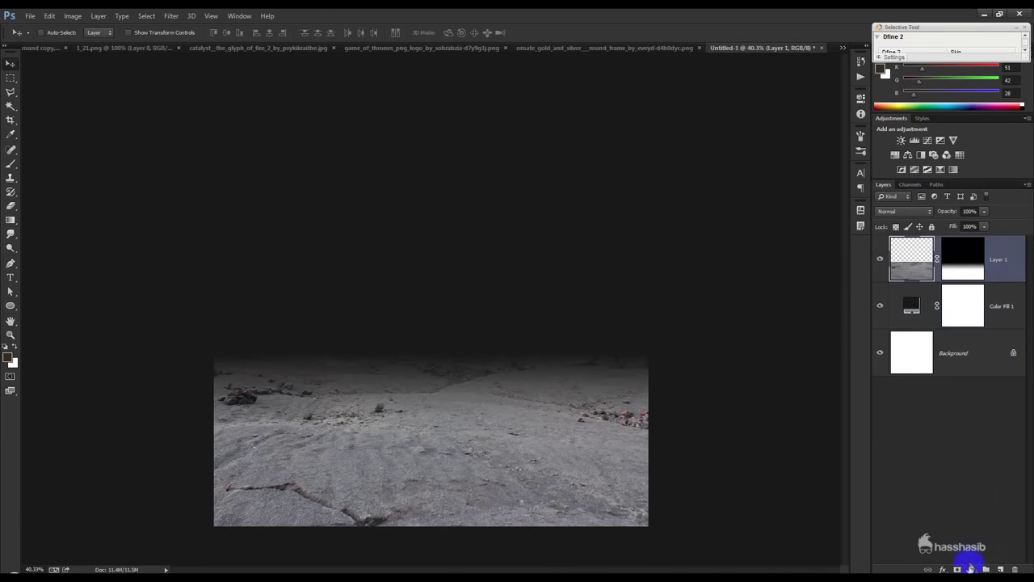
- Add a clipped Brightness/Contrast layer on the ground with Brightness -150 and Contrast 100
{"action": "left_click", "coordinate": [970, 567]}
{"action": "left_click", "coordinate": [935, 372]}
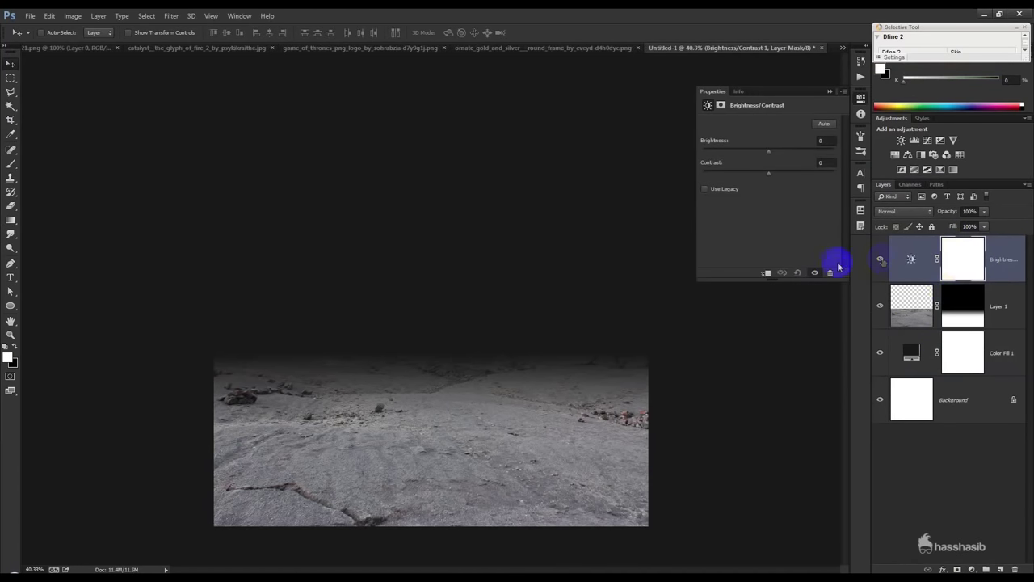
{"action": "left_click", "coordinate": [767, 274]}
{"action": "left_click_drag", "start_coordinate": [768, 154], "coordinate": [703, 187]}
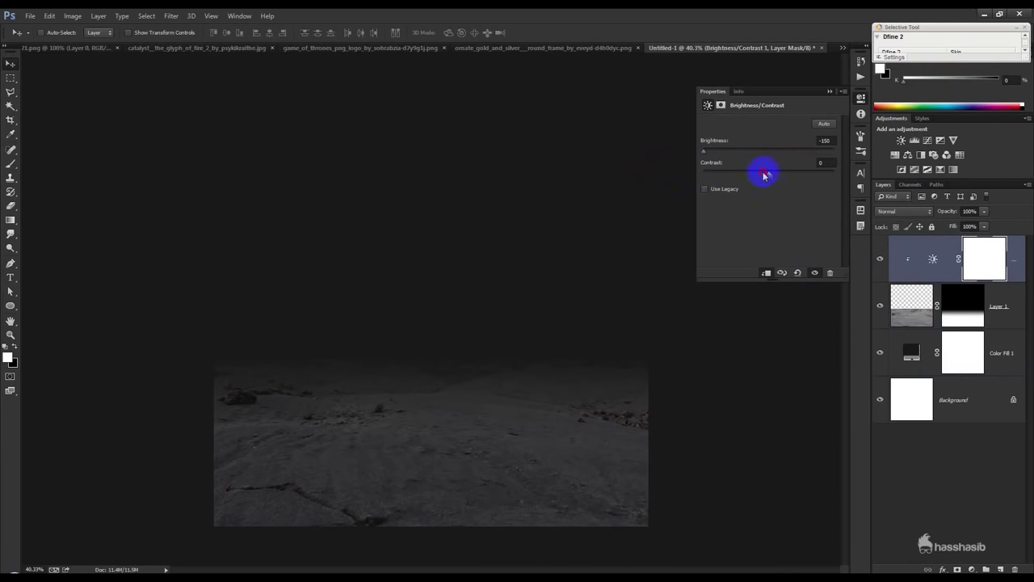
{"action": "left_click_drag", "start_coordinate": [688, 183], "coordinate": [835, 184]}
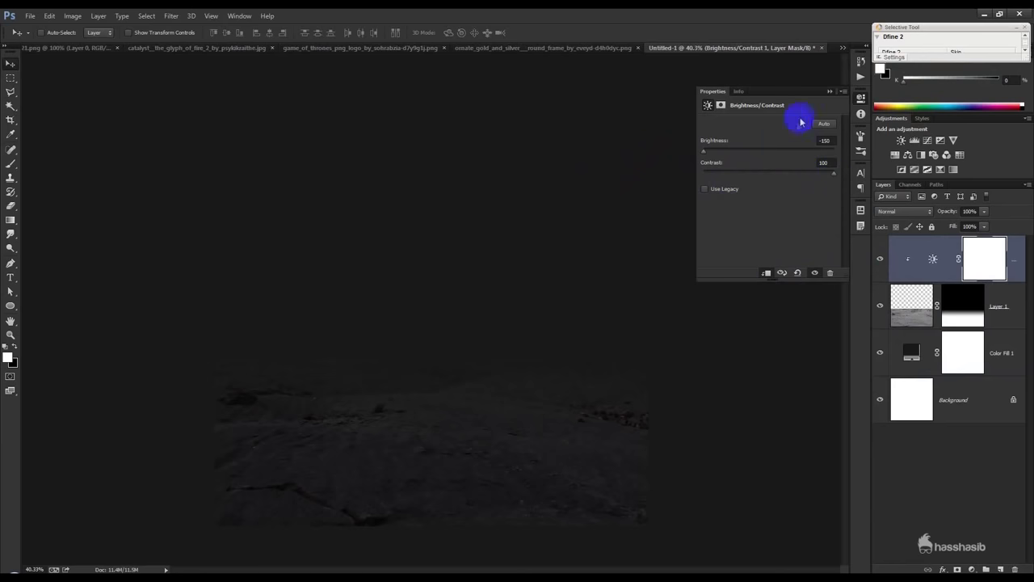
{"action": "left_click", "coordinate": [829, 95]}
{"action": "left_click", "coordinate": [13, 166]}
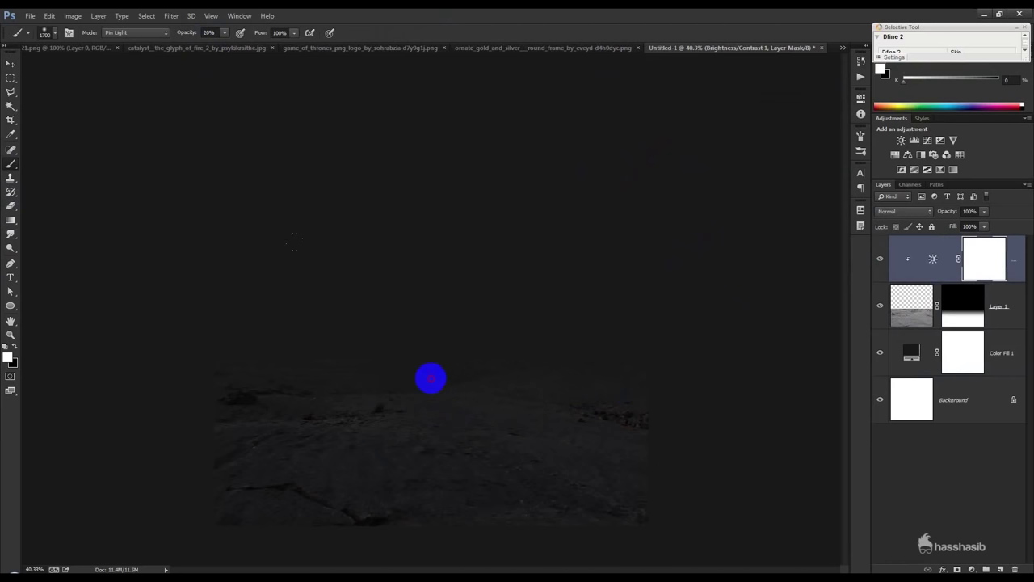
- Paint black with a large soft brush on the adjustment mask to brighten the ground's centre
{"action": "left_click", "coordinate": [6, 345]}
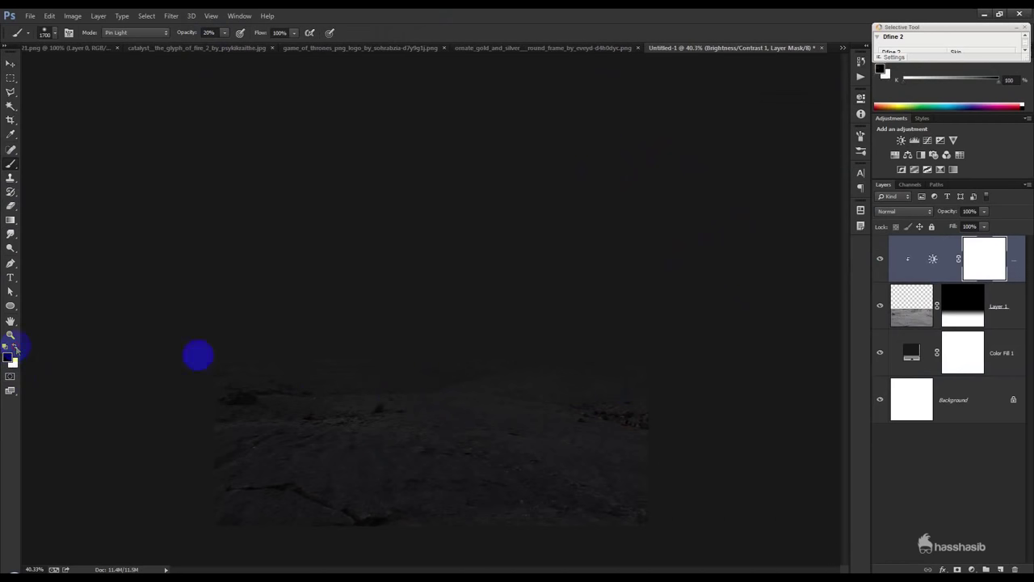
{"action": "left_click", "coordinate": [434, 354]}
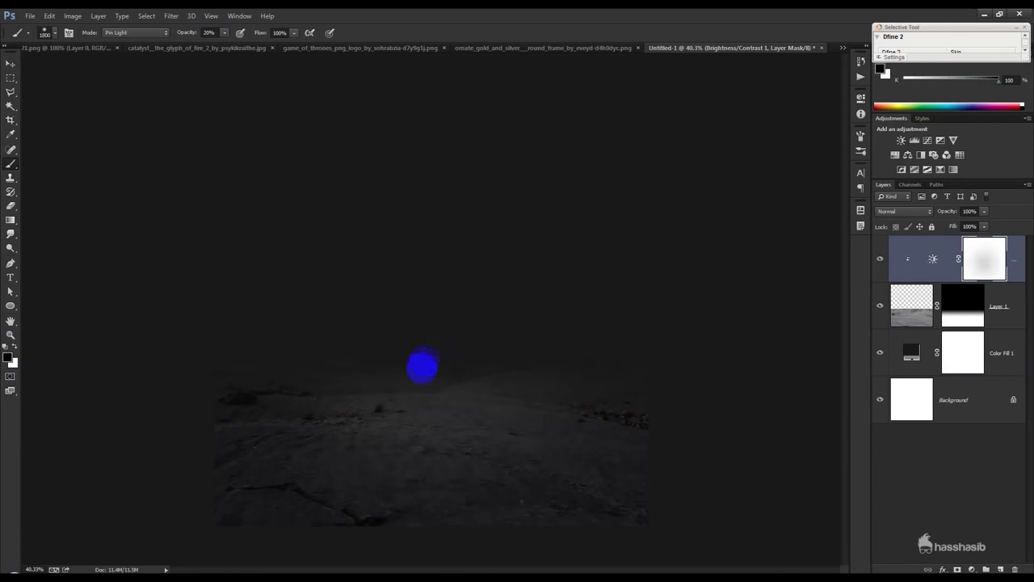
{"action": "left_click", "coordinate": [422, 367]}
{"action": "left_click", "coordinate": [420, 411]}
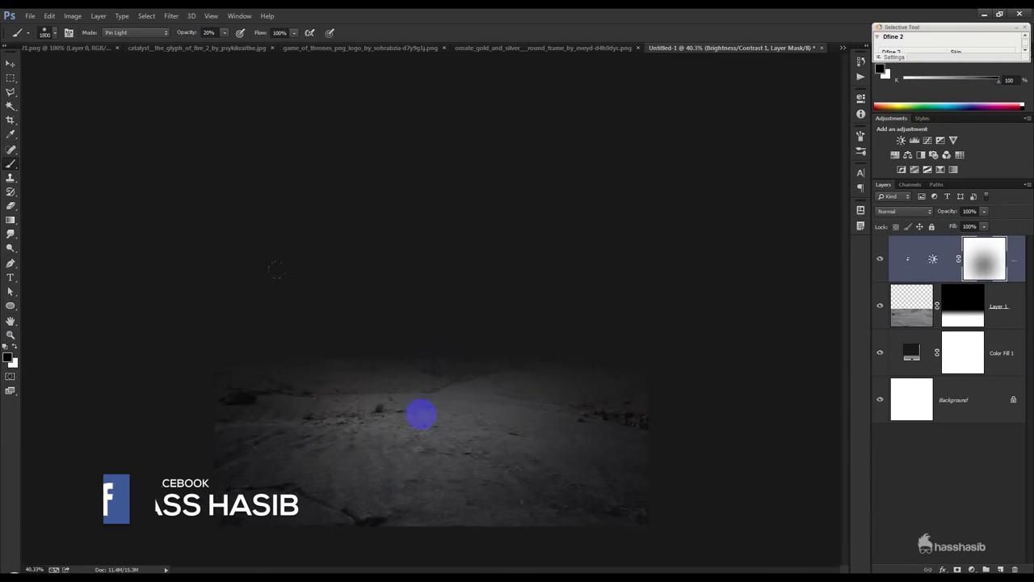
{"action": "key", "text": "]"}
{"action": "left_click", "coordinate": [423, 420]}
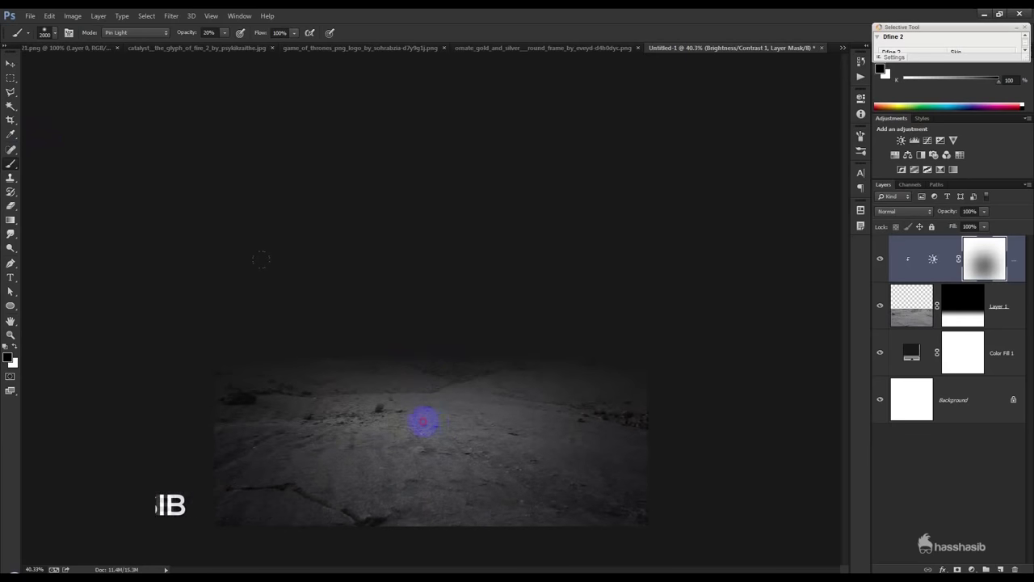
- Paint a short white stroke on the lower ground, then bring up the glyph_of_fire image
{"action": "left_click", "coordinate": [13, 346]}
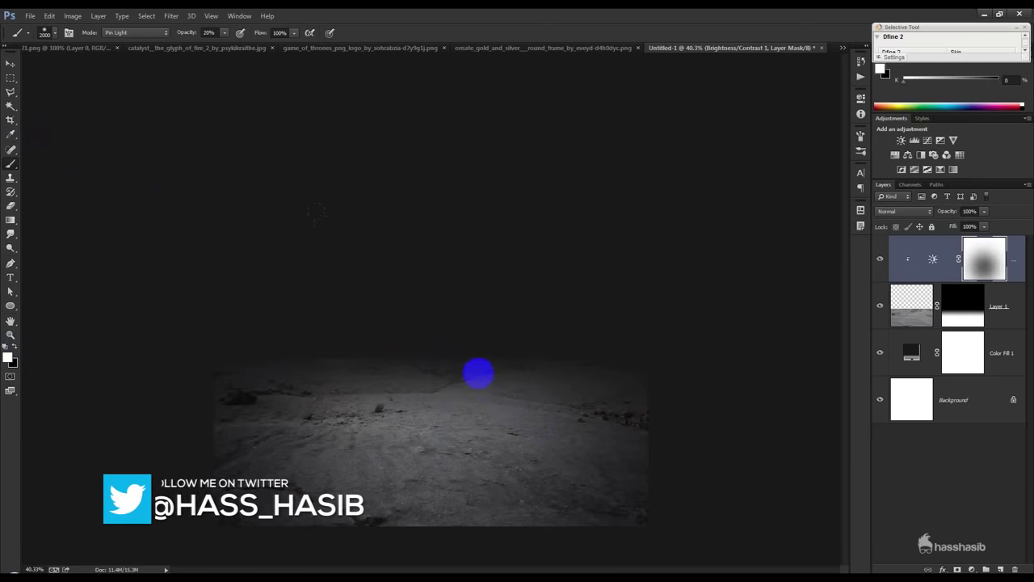
{"action": "key", "text": "ctrl+0"}
{"action": "left_click_drag", "start_coordinate": [413, 476], "coordinate": [455, 469]}
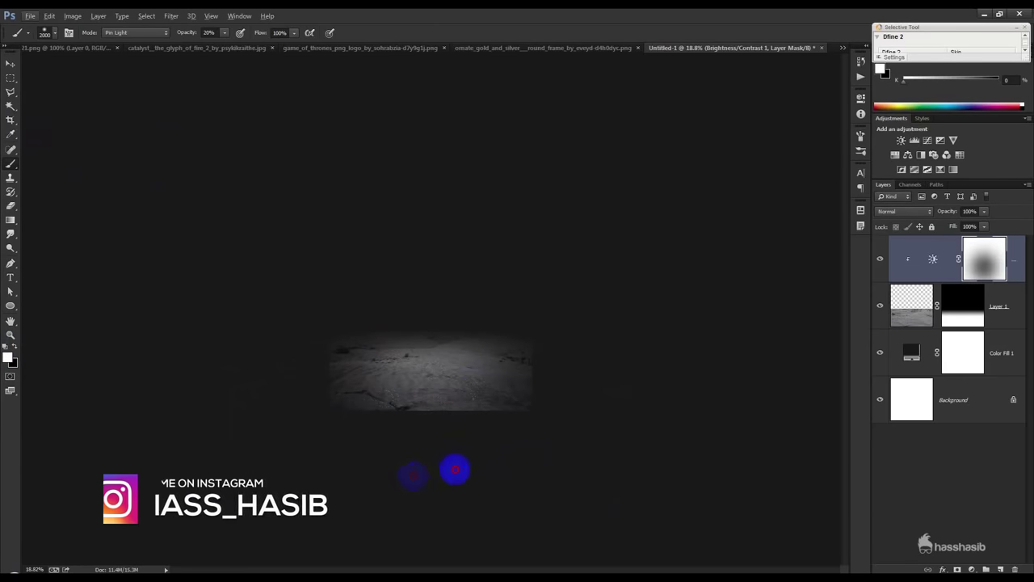
{"action": "left_click_drag", "start_coordinate": [310, 455], "coordinate": [517, 448]}
{"action": "left_click", "coordinate": [10, 64]}
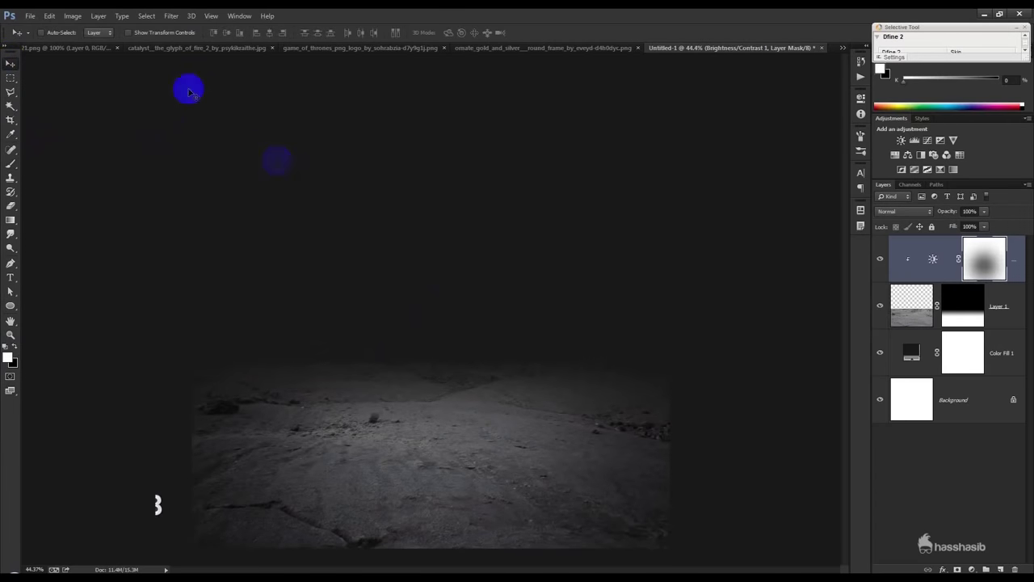
{"action": "left_click", "coordinate": [151, 48]}
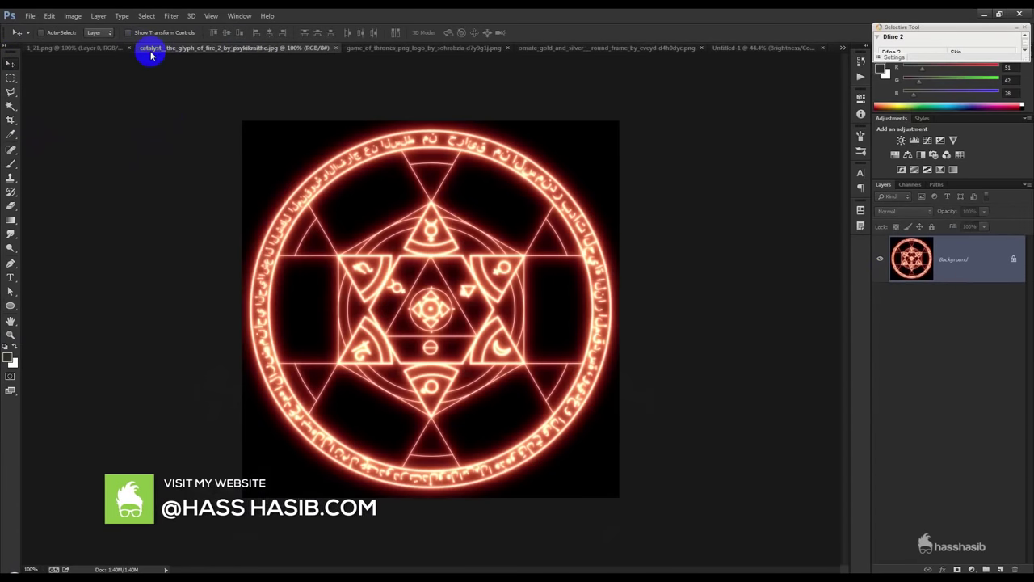
- Bring the throne from 1_21.png into Untitled-1 and set it on the lit ground
{"action": "left_click", "coordinate": [72, 49]}
{"action": "mouse_move", "coordinate": [474, 203]}
{"action": "left_mouse_down"}
{"action": "mouse_move", "coordinate": [813, 50]}
{"action": "mouse_move", "coordinate": [510, 240]}
{"action": "left_mouse_up"}
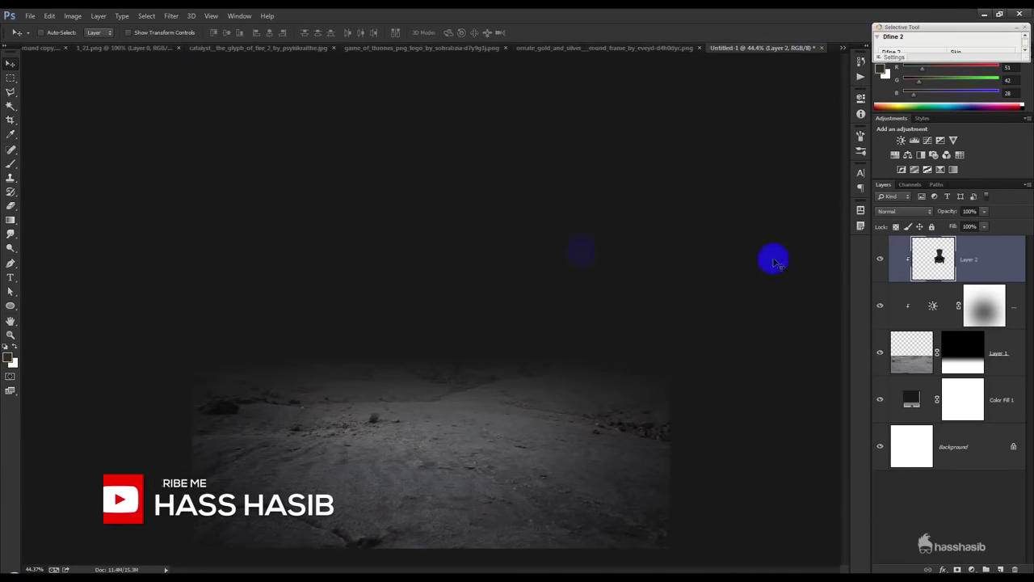
{"action": "left_click_drag", "start_coordinate": [804, 284], "coordinate": [587, 325]}
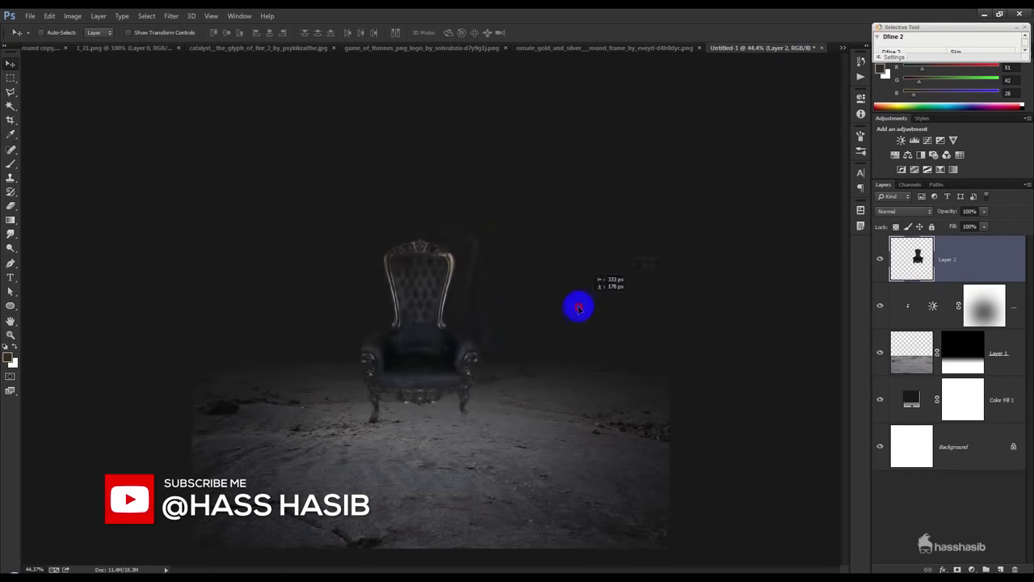
- Scale the throne to about 180% and commit the transform
{"action": "key", "text": "ctrl+t"}
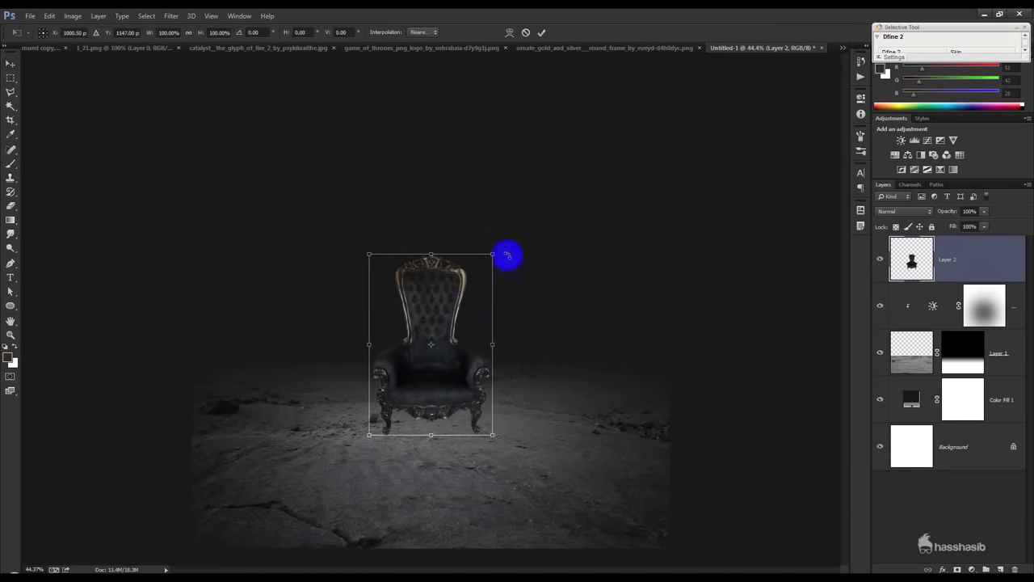
{"action": "left_click_drag", "start_coordinate": [493, 253], "coordinate": [550, 213]}
{"action": "mouse_move", "coordinate": [440, 323]}
{"action": "left_mouse_down"}
{"action": "mouse_move", "coordinate": [435, 307]}
{"action": "mouse_move", "coordinate": [432, 323]}
{"action": "left_mouse_up"}
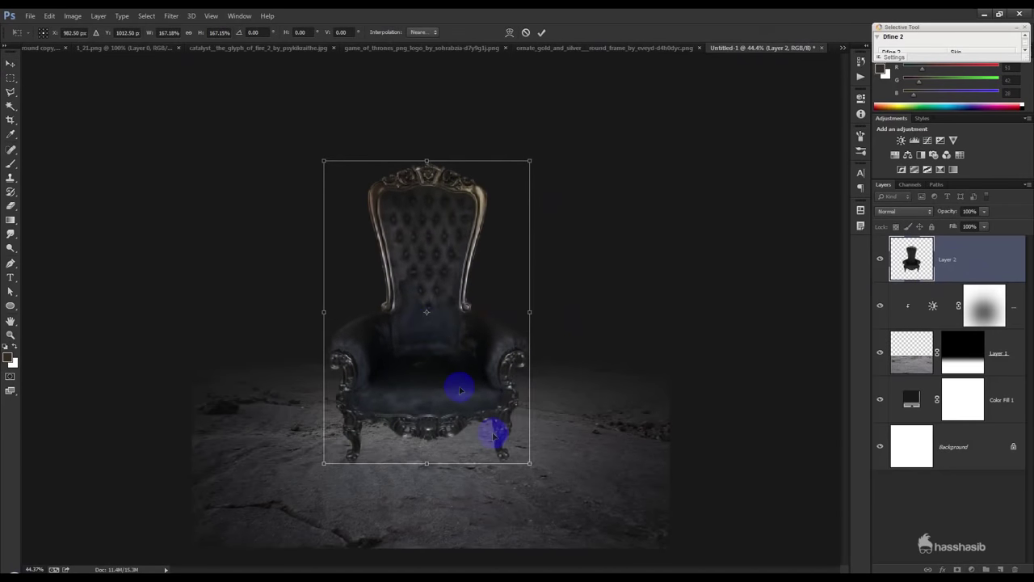
{"action": "left_click_drag", "start_coordinate": [530, 464], "coordinate": [539, 477]}
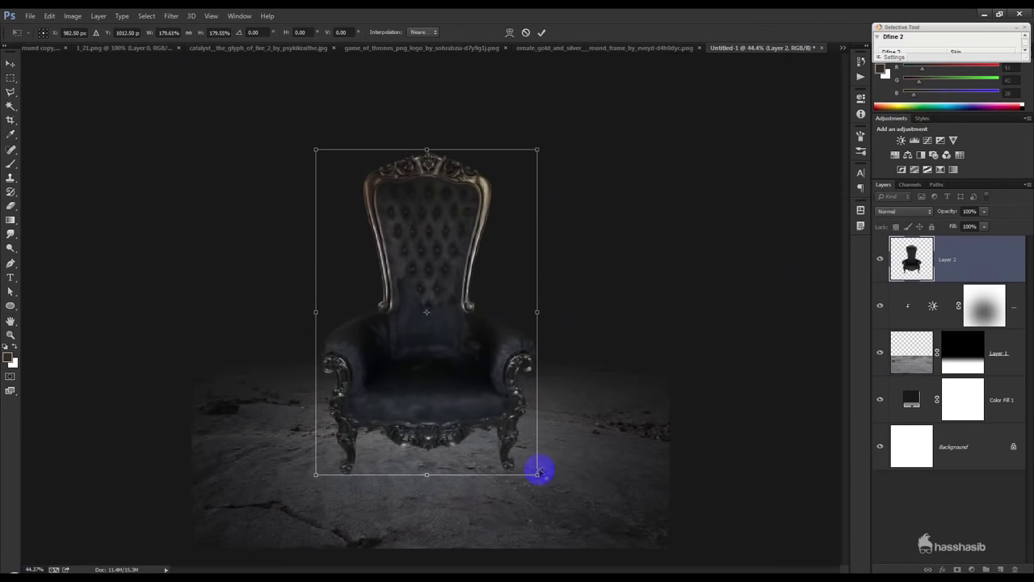
{"action": "key", "text": "ctrl+minus"}
{"action": "double_click", "coordinate": [473, 378]}
- Set the pasteboard colour to black and fine-tune the throne's position
{"action": "right_click", "coordinate": [749, 306]}
{"action": "left_click", "coordinate": [772, 324]}
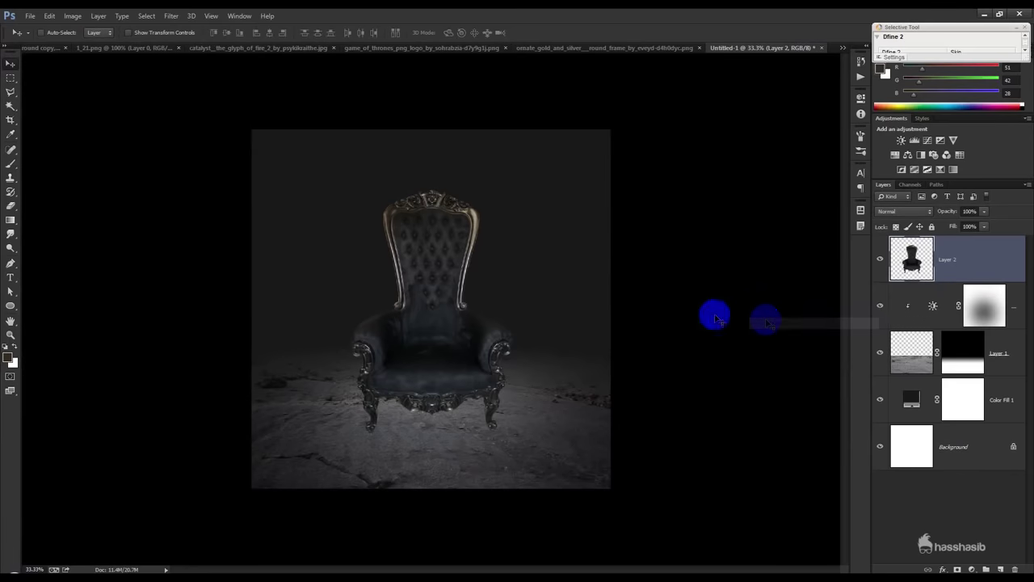
{"action": "scroll", "coordinate": [430, 331], "scroll_direction": "up", "scroll_amount": 2}
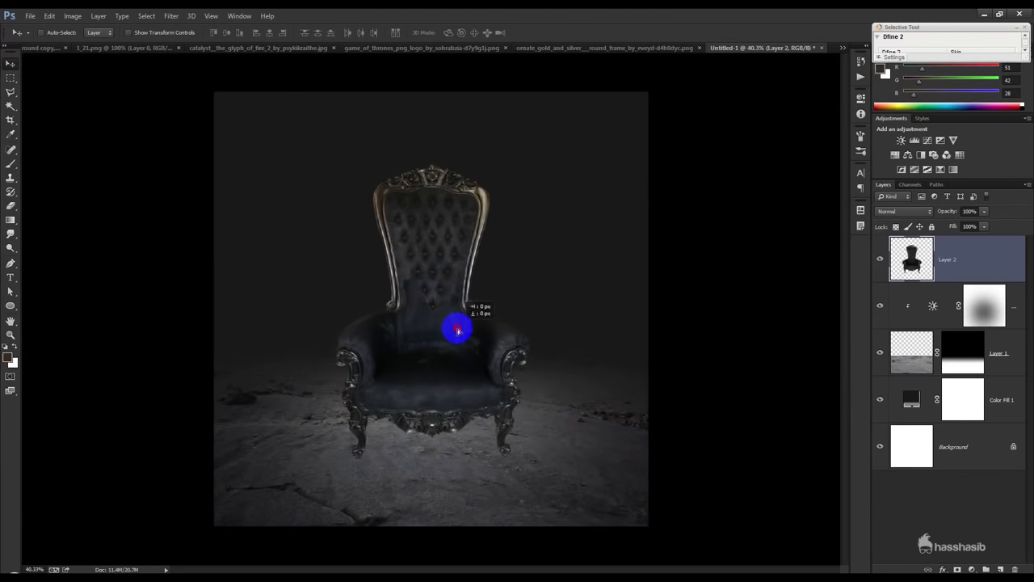
{"action": "left_click_drag", "start_coordinate": [458, 330], "coordinate": [455, 327]}
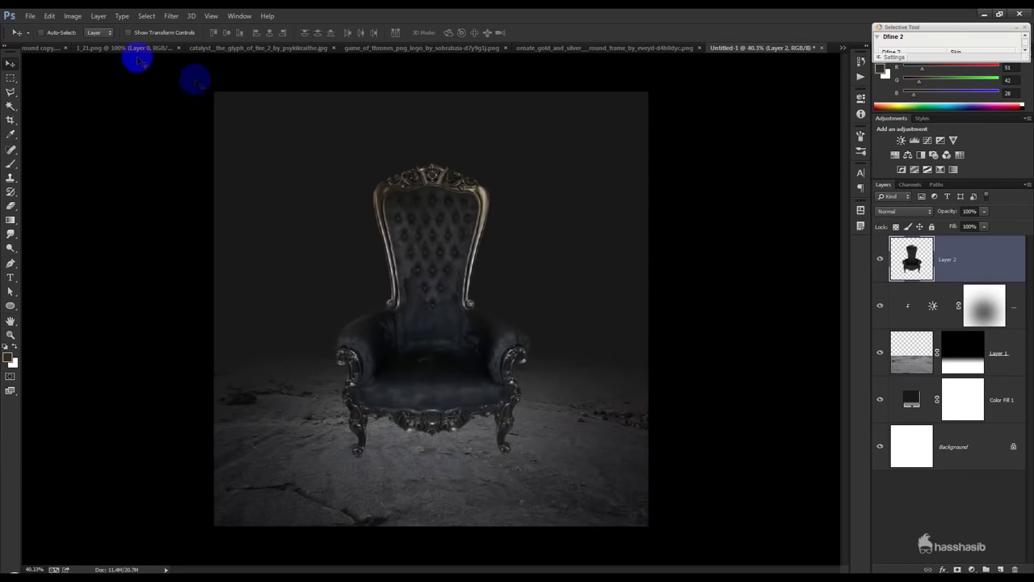
- Close the throne file 1_21.png and save the man's photo as _MG_7222.psd
{"action": "left_click", "coordinate": [46, 48]}
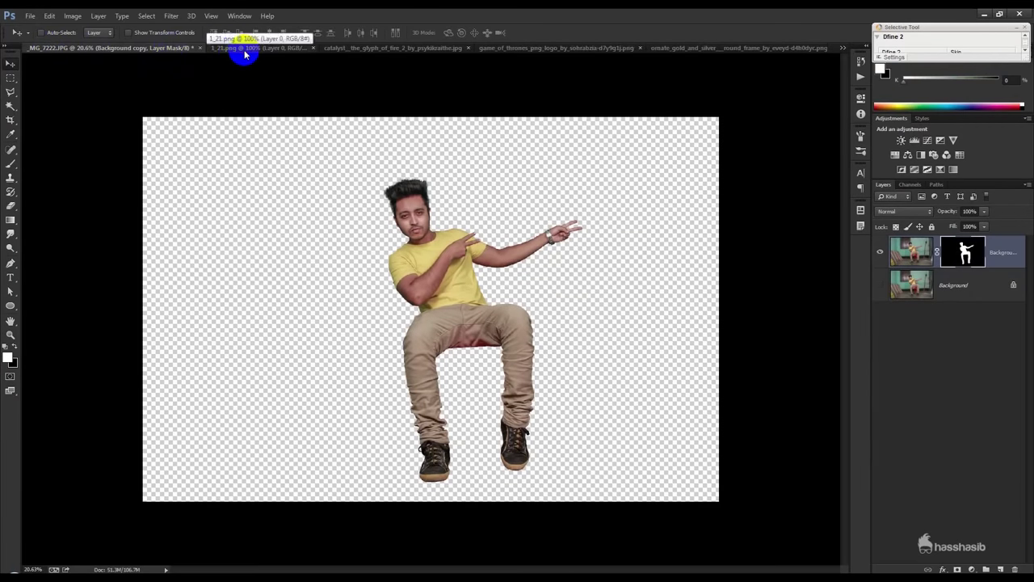
{"action": "left_click", "coordinate": [245, 48]}
{"action": "key", "text": "ctrl+w"}
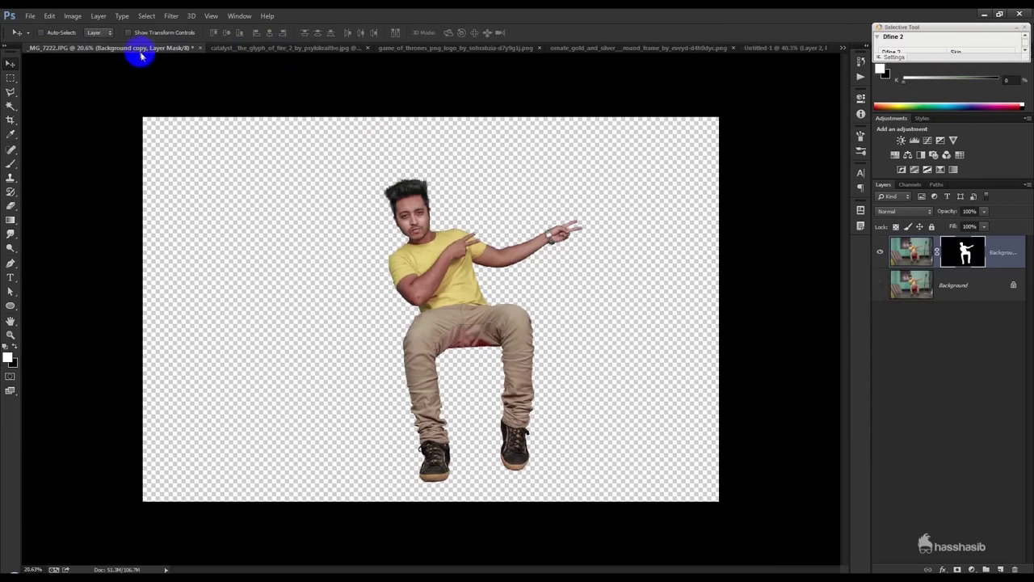
{"action": "key", "text": "ctrl+s"}
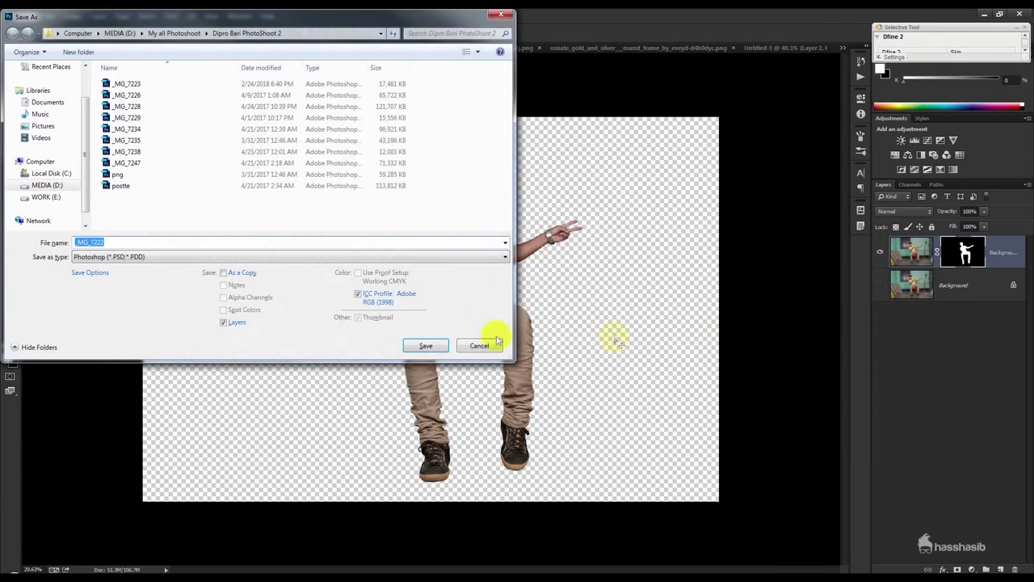
{"action": "left_click", "coordinate": [428, 344]}
- Copy the original Background room layer into the composite, then hide it
{"action": "left_click", "coordinate": [879, 285]}
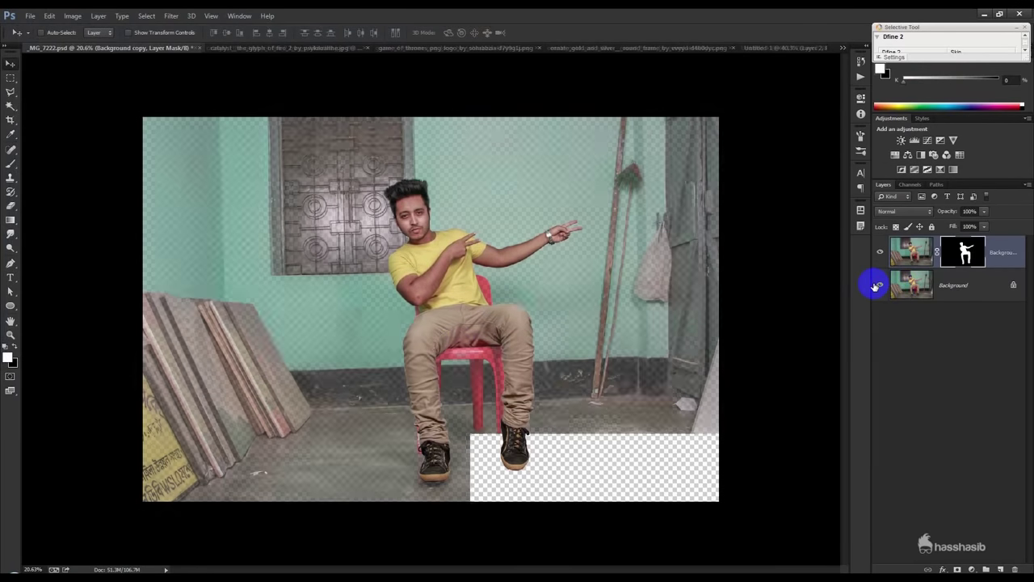
{"action": "left_click", "coordinate": [933, 289]}
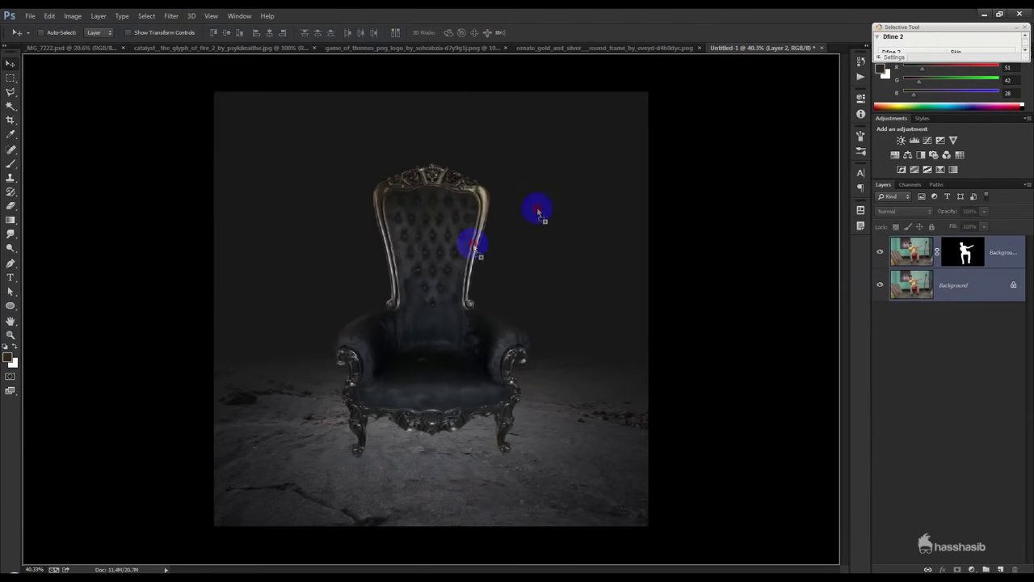
{"action": "left_click_drag", "start_coordinate": [739, 48], "coordinate": [475, 244]}
{"action": "left_click", "coordinate": [881, 305]}
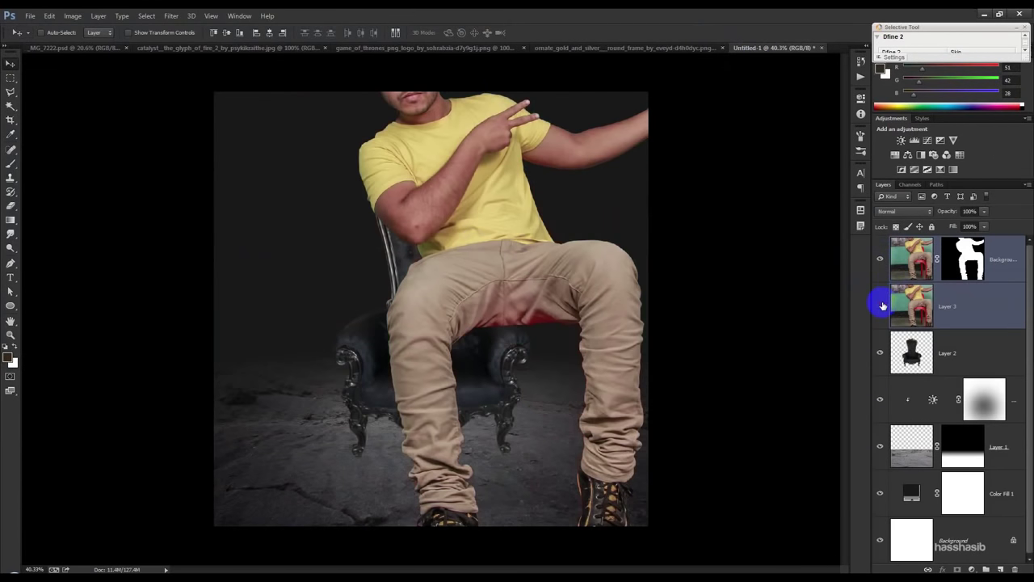
- Shrink the man to about half size and move him down onto the throne
{"action": "key", "text": "ctrl+t"}
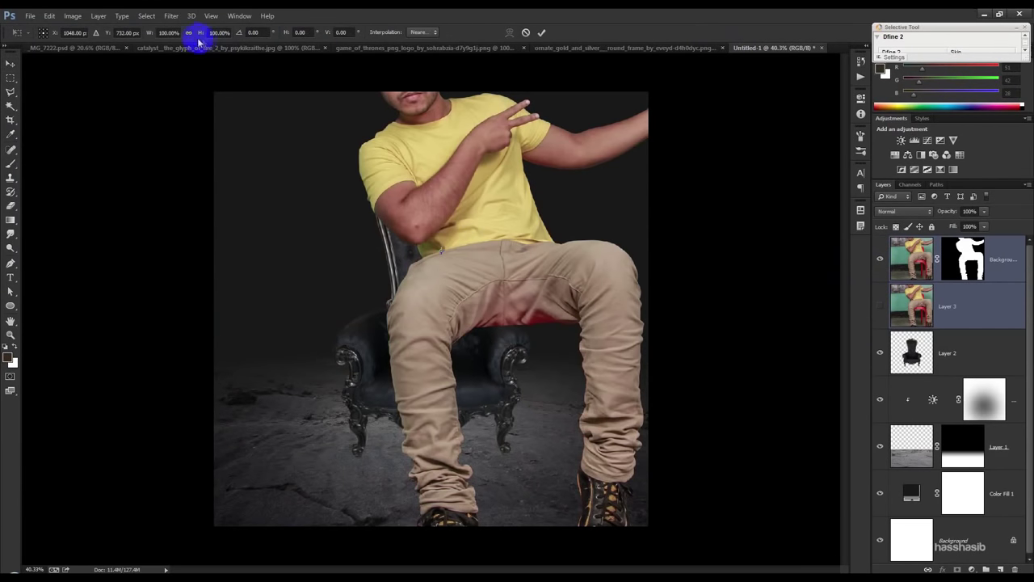
{"action": "left_click_drag", "start_coordinate": [146, 34], "coordinate": [129, 35]}
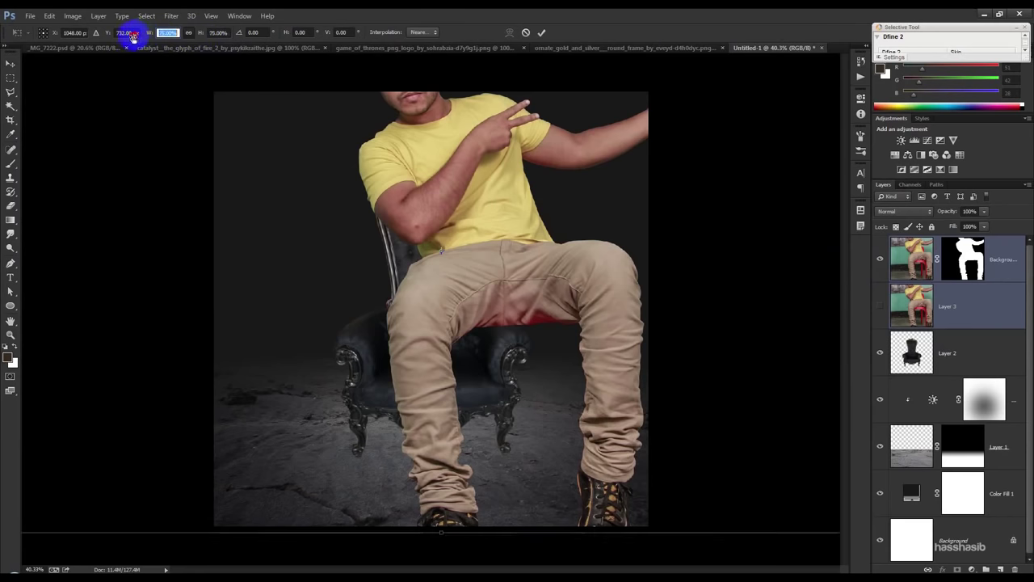
{"action": "left_click_drag", "start_coordinate": [440, 240], "coordinate": [401, 330]}
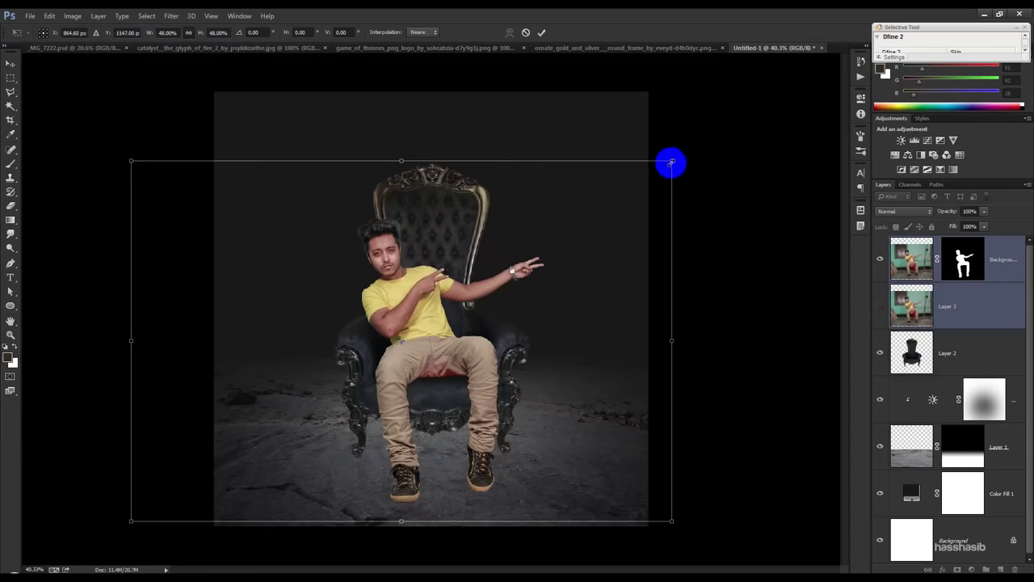
{"action": "left_click_drag", "start_coordinate": [672, 161], "coordinate": [714, 131]}
{"action": "left_click_drag", "start_coordinate": [401, 328], "coordinate": [391, 320]}
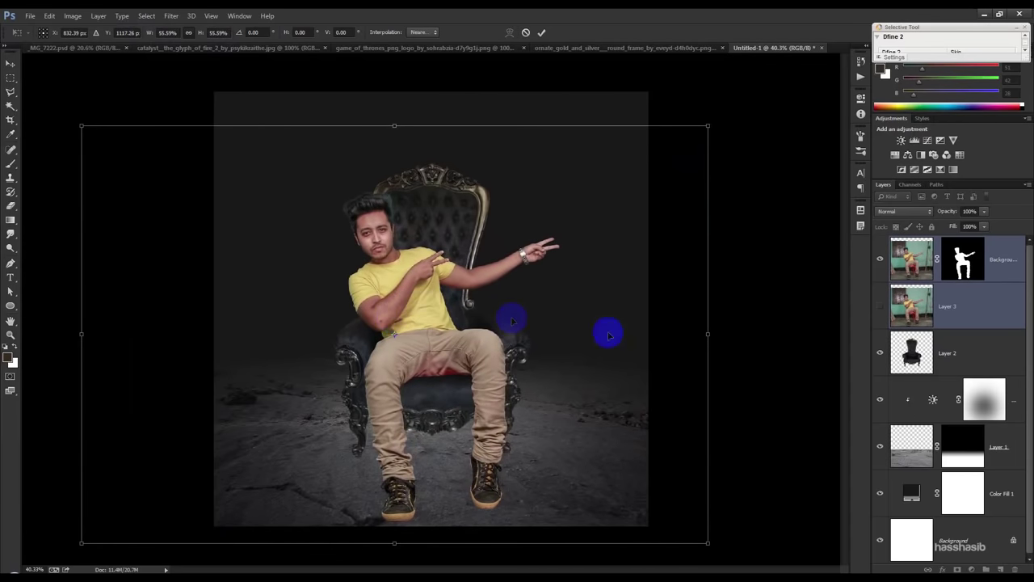
- Tilt the man about 7°, settle him on the seat, commit, and nudge the throne down
{"action": "left_click_drag", "start_coordinate": [769, 316], "coordinate": [778, 360]}
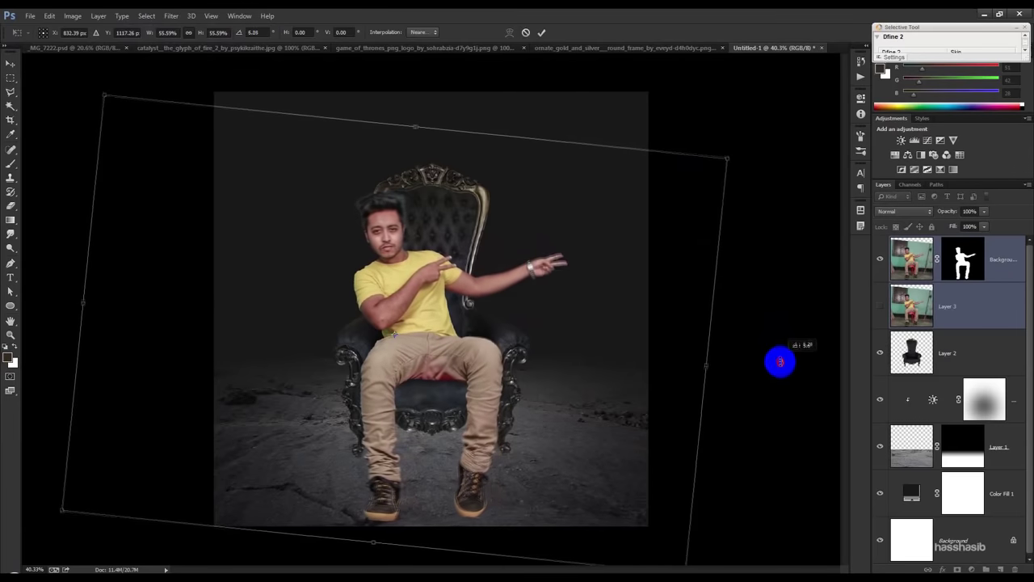
{"action": "left_click_drag", "start_coordinate": [492, 371], "coordinate": [500, 365]}
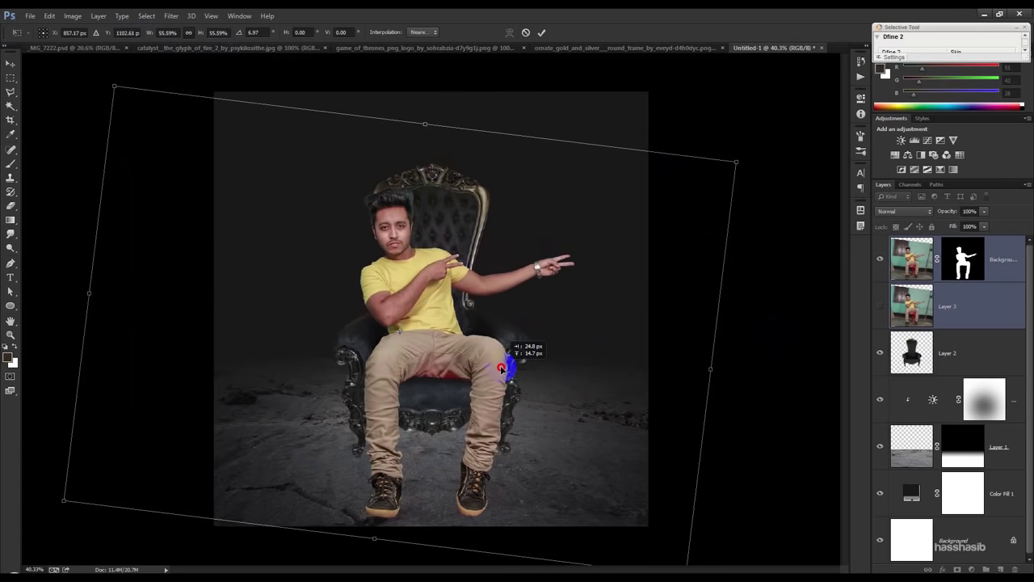
{"action": "left_click_drag", "start_coordinate": [501, 365], "coordinate": [498, 367]}
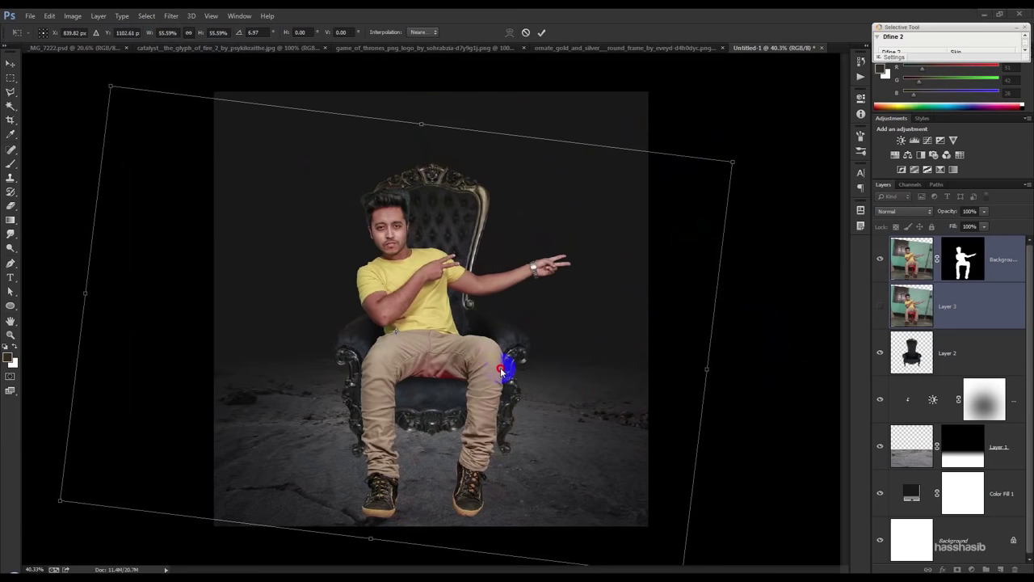
{"action": "left_click_drag", "start_coordinate": [476, 365], "coordinate": [483, 364]}
{"action": "mouse_move", "coordinate": [737, 162]}
{"action": "left_mouse_down"}
{"action": "mouse_move", "coordinate": [759, 149]}
{"action": "mouse_move", "coordinate": [731, 170]}
{"action": "left_mouse_up"}
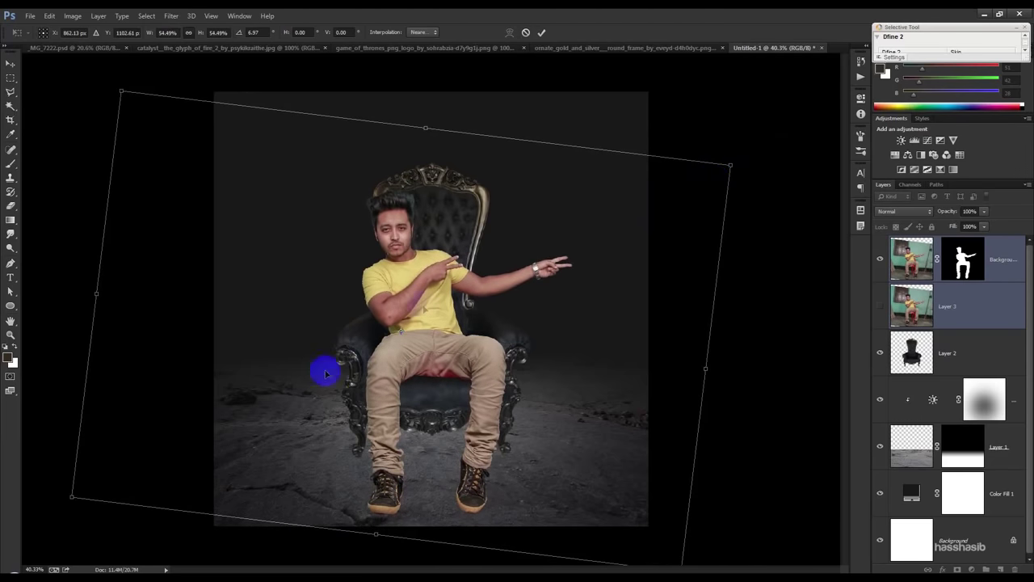
{"action": "left_click_drag", "start_coordinate": [429, 371], "coordinate": [429, 368]}
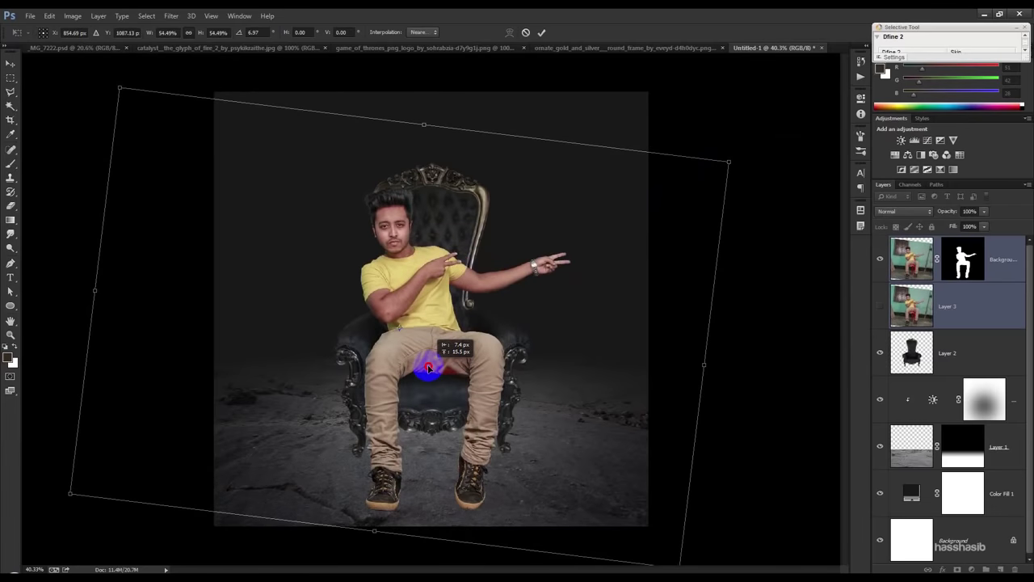
{"action": "left_click", "coordinate": [541, 34]}
{"action": "left_click", "coordinate": [941, 353], "text": "shift"}
{"action": "left_click_drag", "start_coordinate": [560, 396], "coordinate": [560, 396]}
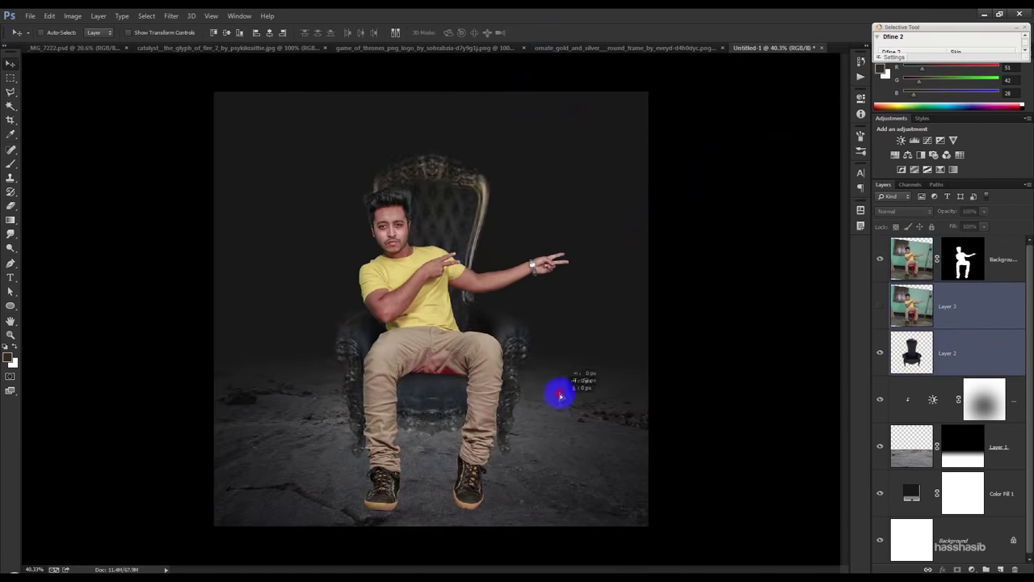
- Raise the man and throne together and make Layer 3 visible
{"action": "left_click", "coordinate": [1002, 258], "text": "shift"}
{"action": "left_click_drag", "start_coordinate": [563, 429], "coordinate": [560, 413]}
{"action": "left_click", "coordinate": [952, 309]}
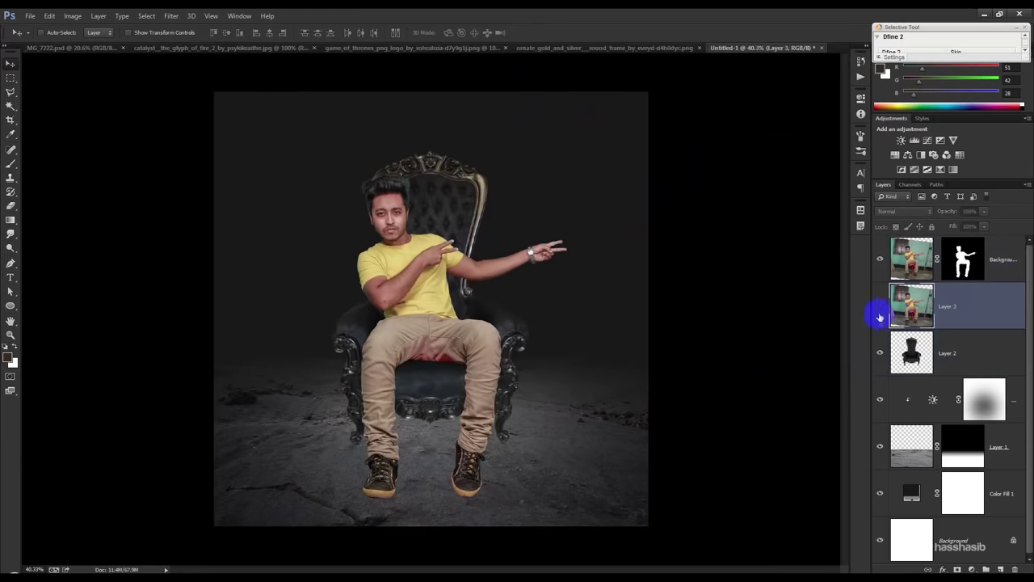
{"action": "left_click", "coordinate": [881, 312]}
- Set Layer 3 to Multiply with an inverted, fully black layer mask
{"action": "left_click", "coordinate": [903, 210]}
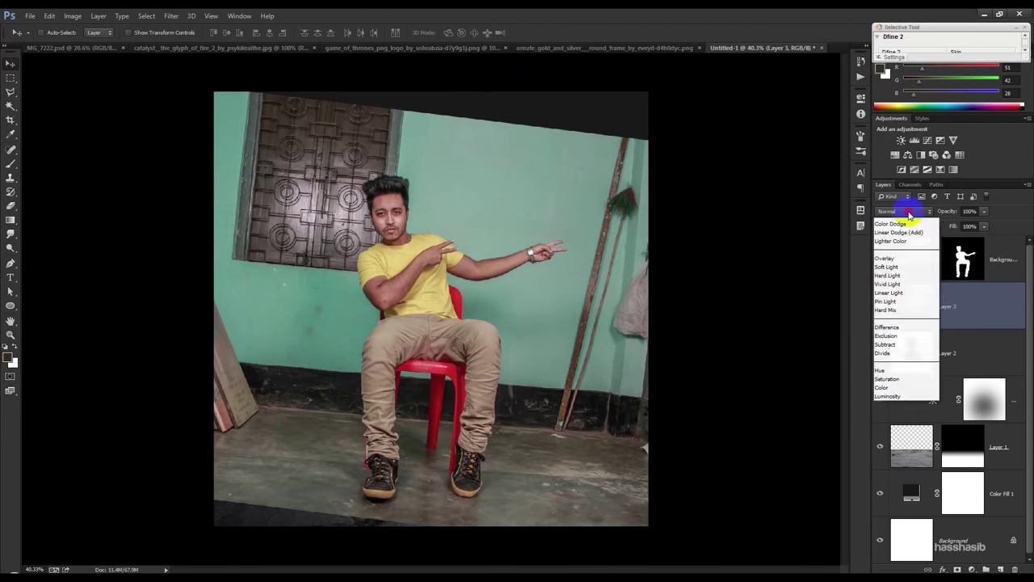
{"action": "left_click", "coordinate": [902, 257]}
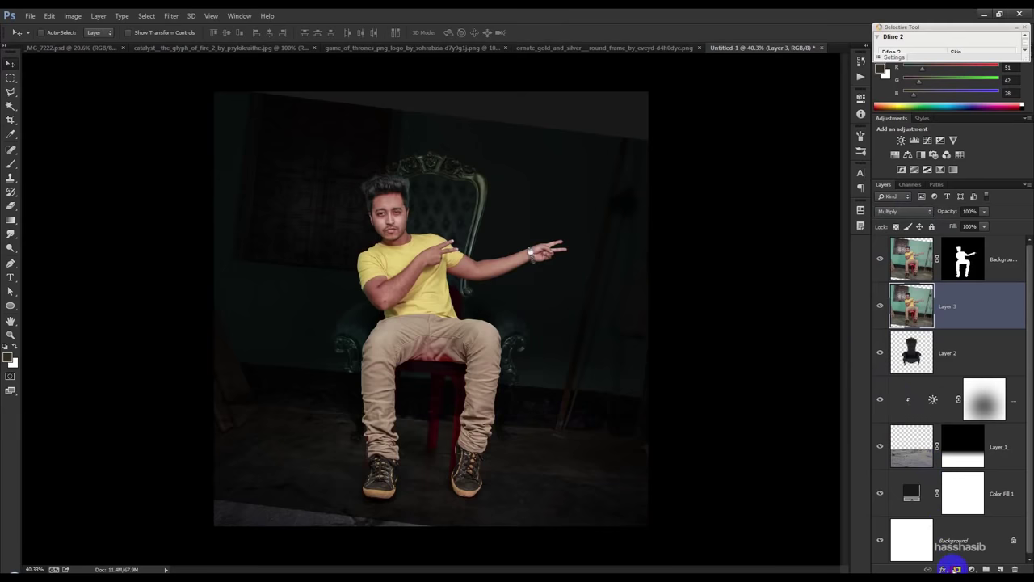
{"action": "left_click", "coordinate": [957, 569]}
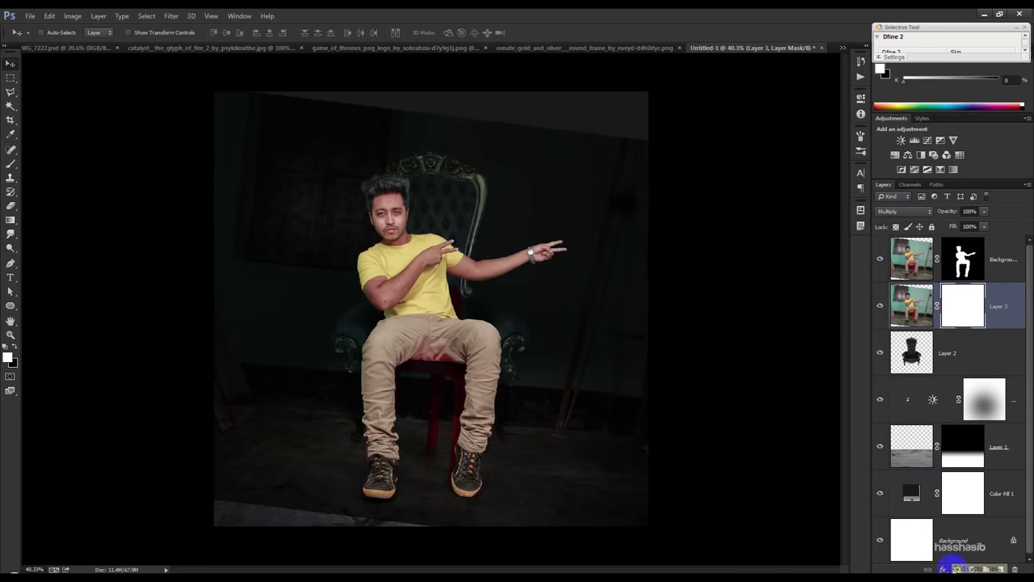
{"action": "key", "text": "ctrl+i"}
{"action": "left_click", "coordinate": [10, 161]}
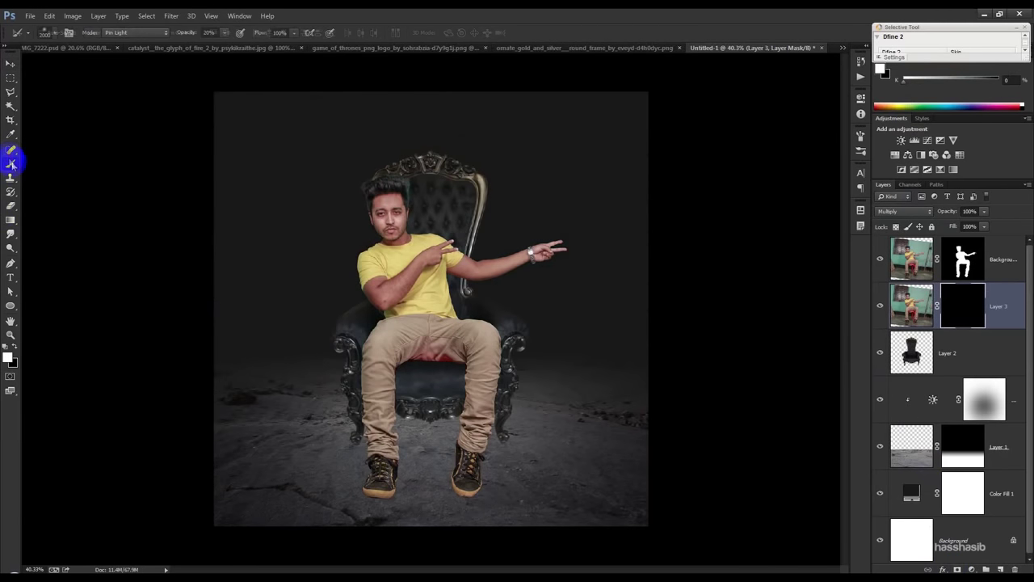
- Paint white on Layer 3's mask to restore shadows under the shoes, undoing two stray strokes
{"action": "scroll", "coordinate": [566, 422], "scroll_direction": "up", "scroll_amount": 5}
{"action": "left_click_drag", "start_coordinate": [423, 416], "coordinate": [467, 321]}
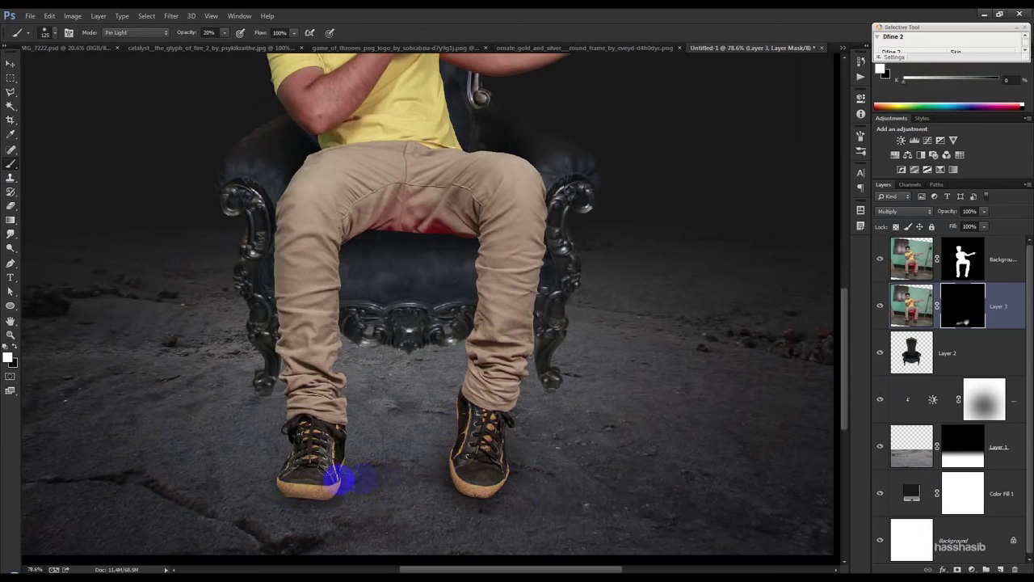
{"action": "key", "text": "bracketright"}
{"action": "left_click_drag", "start_coordinate": [327, 477], "coordinate": [535, 477]}
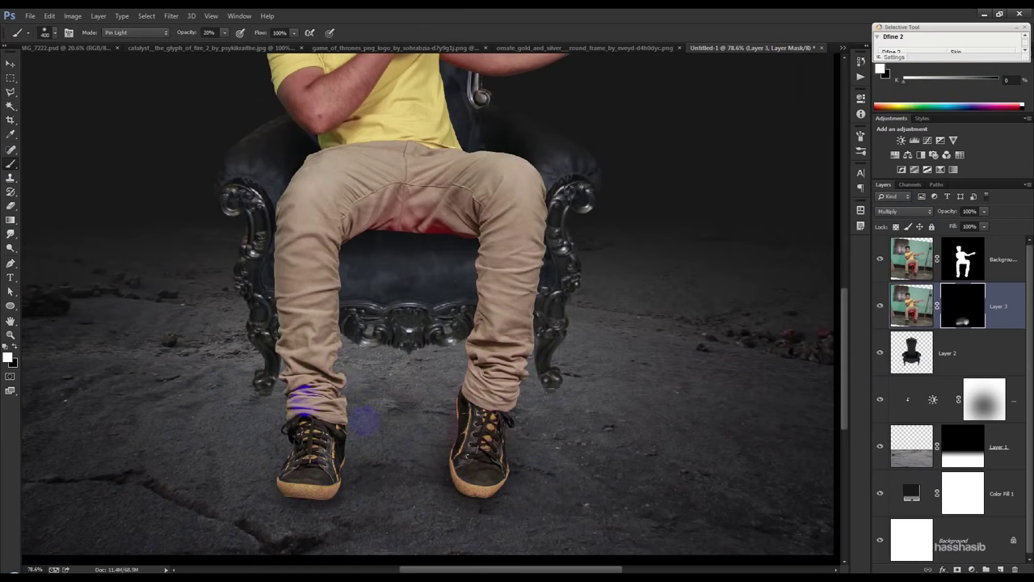
{"action": "left_click_drag", "start_coordinate": [315, 432], "coordinate": [452, 379]}
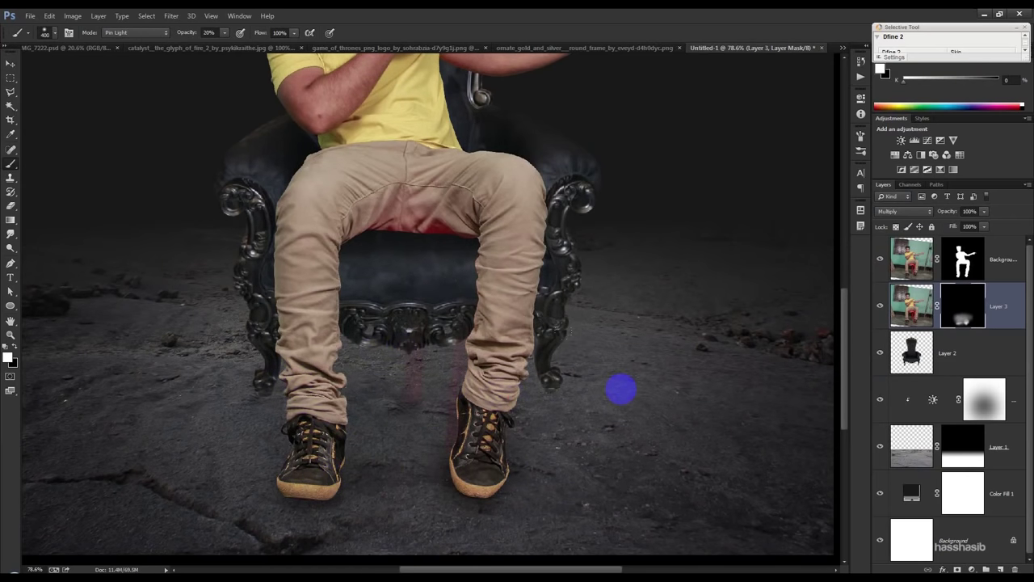
{"action": "key", "text": "ctrl+z"}
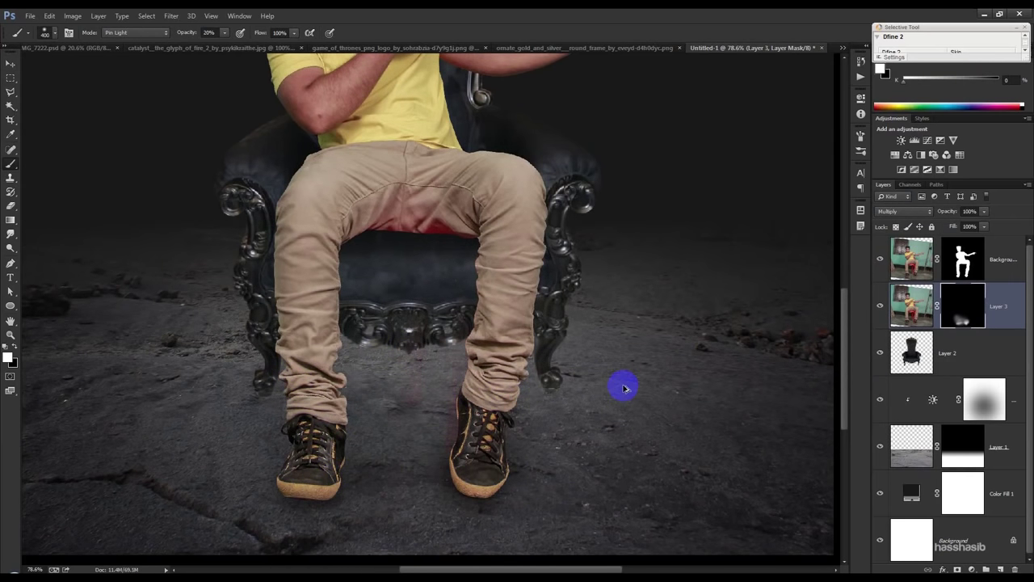
{"action": "key", "text": "ctrl+z"}
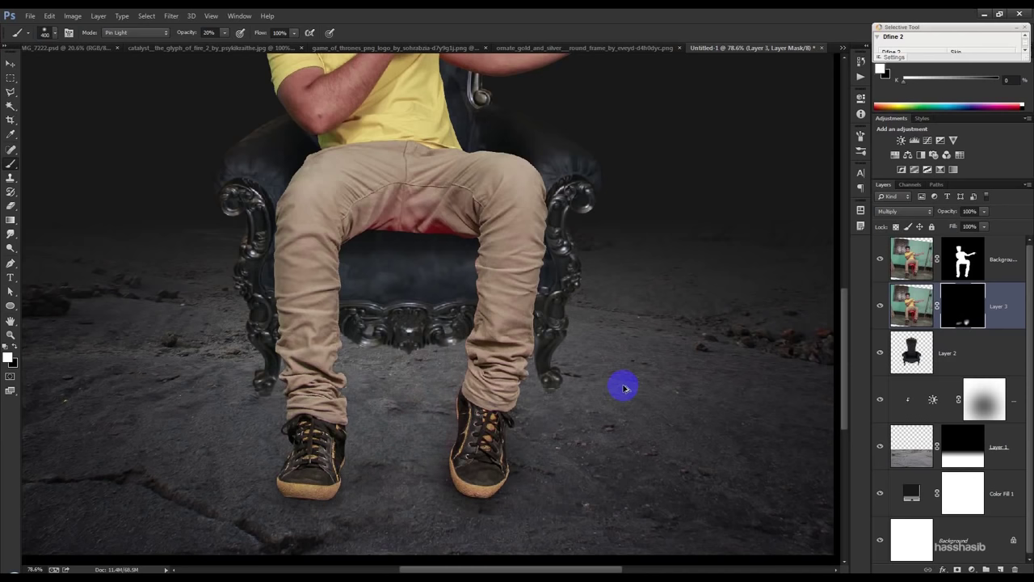
{"action": "scroll", "coordinate": [623, 386], "scroll_direction": "down", "scroll_amount": 5}
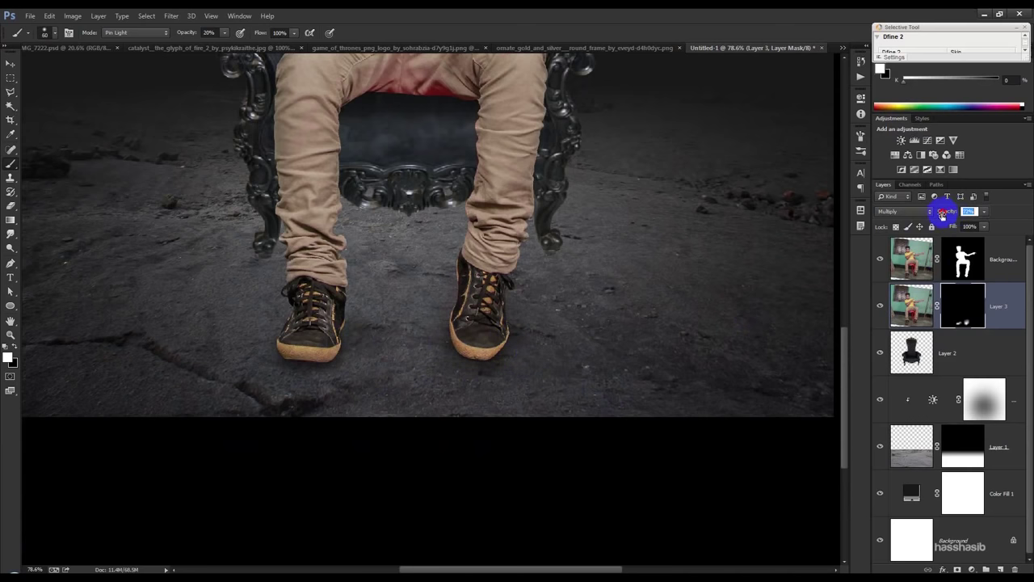
{"action": "key", "text": "ctrl+minus"}
{"action": "key", "text": "ctrl+minus"}
{"action": "key", "text": "ctrl+minus"}
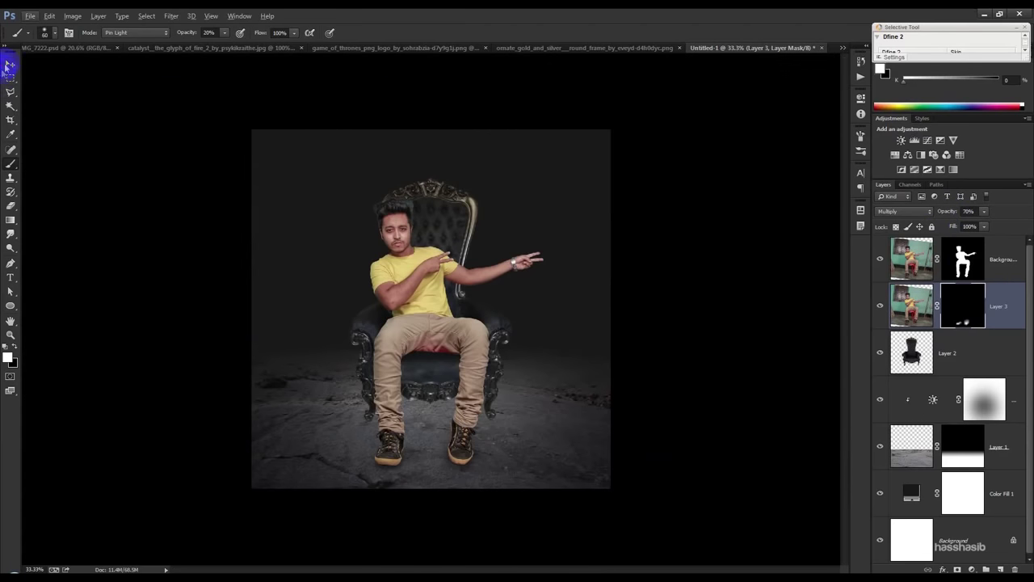
{"action": "left_click", "coordinate": [10, 65]}
{"action": "scroll", "coordinate": [358, 277], "scroll_direction": "up", "scroll_amount": 1}
- Set Color Fill 1 to pure black #000000 and reset the pasteboard to default
{"action": "double_click", "coordinate": [916, 493]}
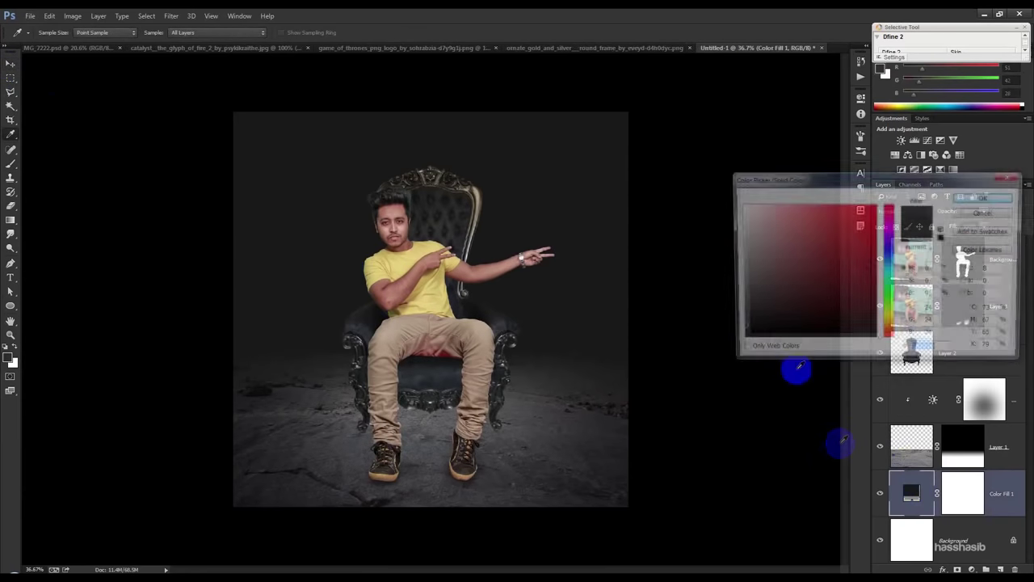
{"action": "left_click", "coordinate": [598, 351]}
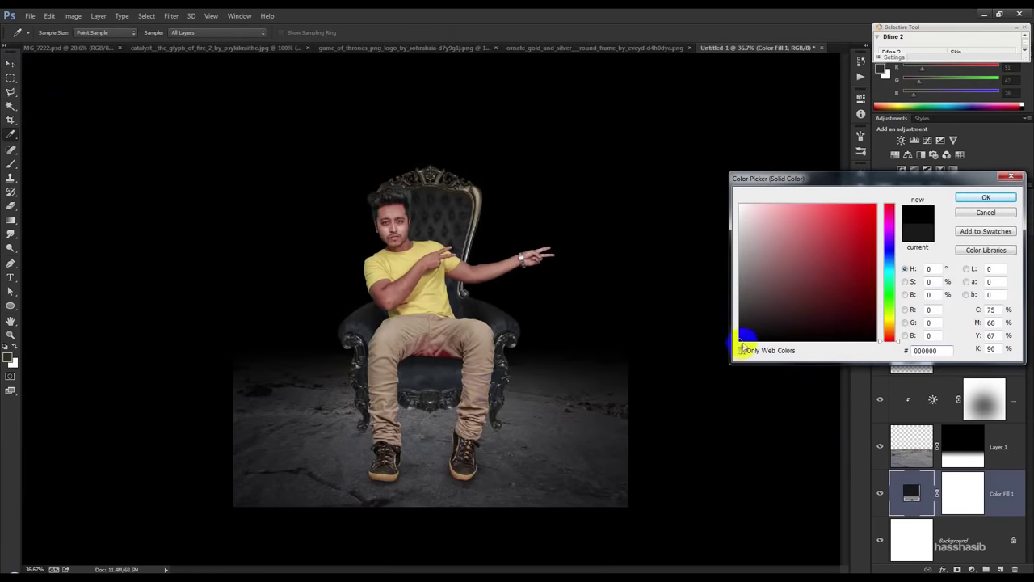
{"action": "left_click", "coordinate": [986, 197]}
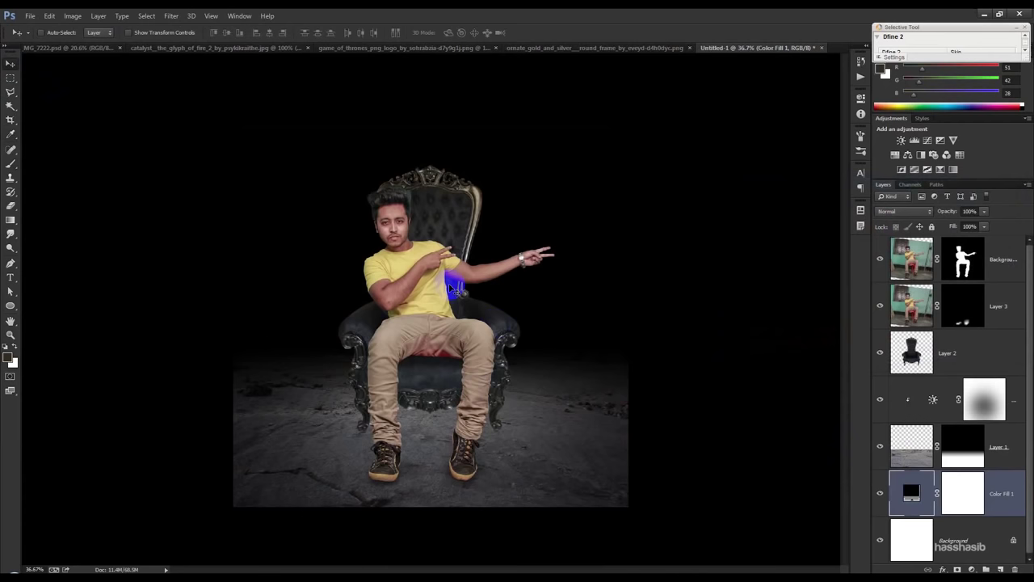
{"action": "right_click", "coordinate": [730, 279]}
{"action": "left_click", "coordinate": [733, 284]}
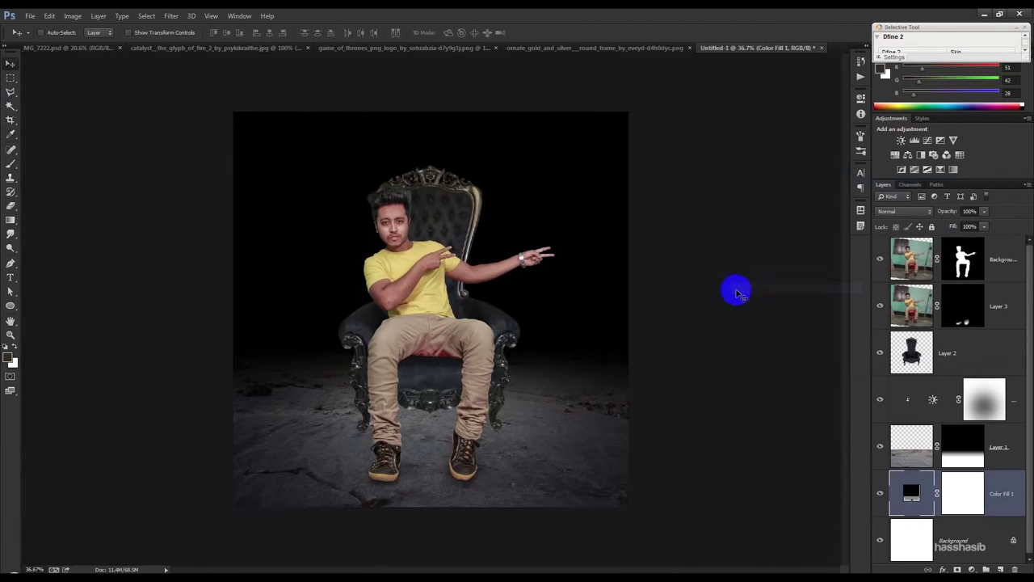
- Close _MG_7222.psd without saving and drag the fire glyph into the composite
{"action": "left_click", "coordinate": [919, 399]}
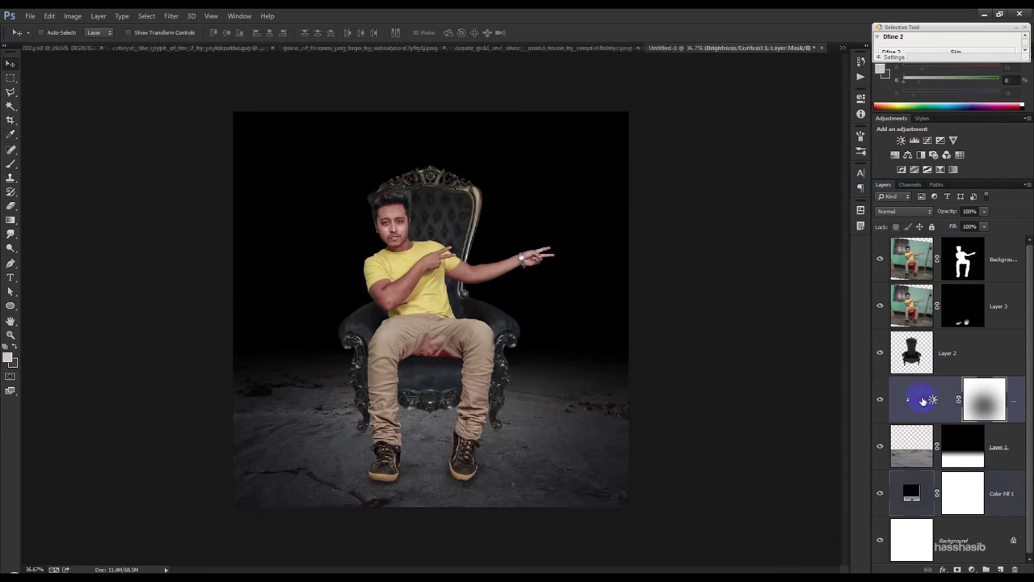
{"action": "left_click", "coordinate": [41, 49]}
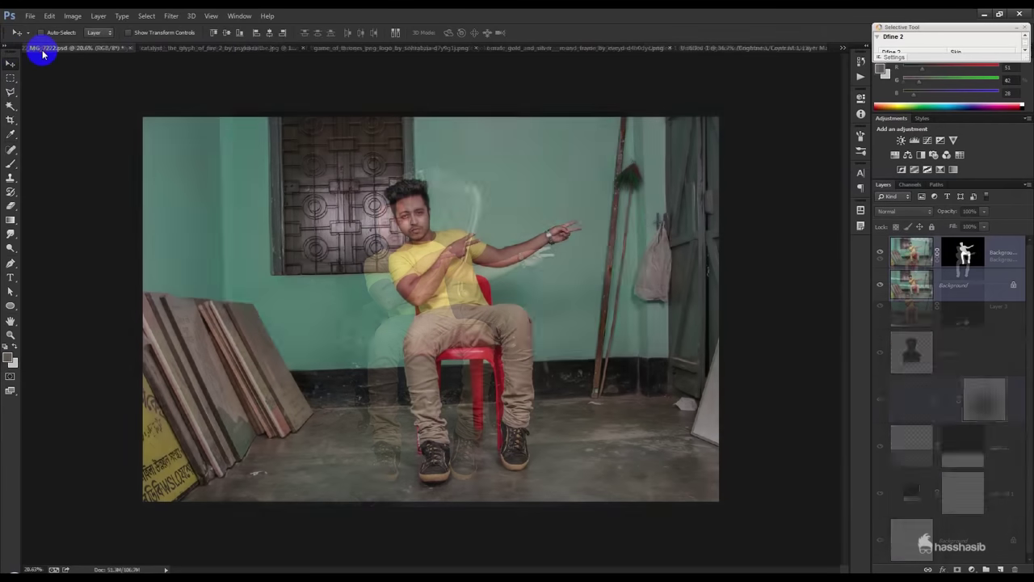
{"action": "left_click", "coordinate": [131, 48]}
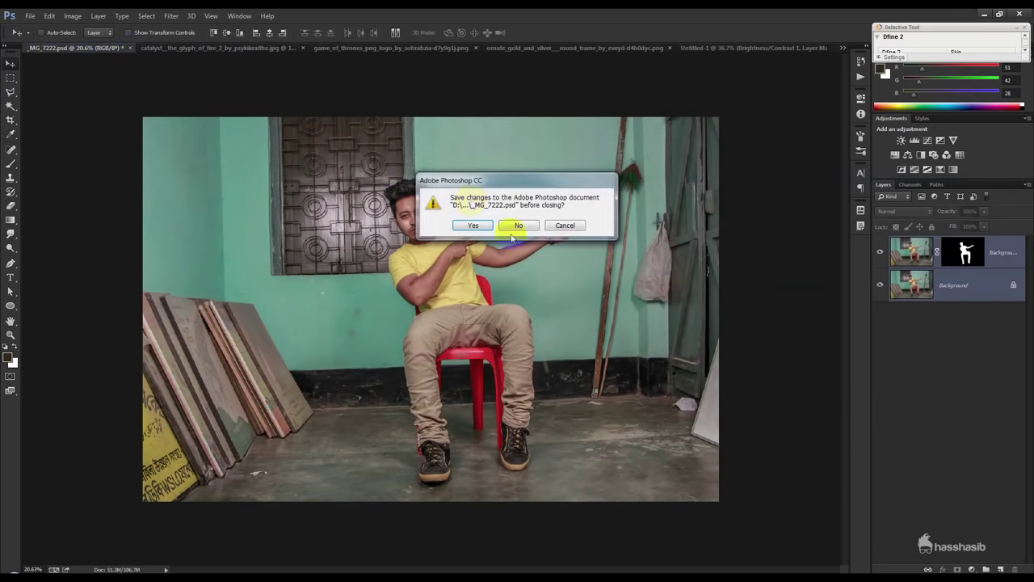
{"action": "left_click", "coordinate": [519, 224]}
{"action": "left_click", "coordinate": [154, 51]}
{"action": "mouse_move", "coordinate": [463, 239]}
{"action": "left_mouse_down"}
{"action": "mouse_move", "coordinate": [670, 74]}
{"action": "mouse_move", "coordinate": [517, 171]}
{"action": "left_mouse_up"}
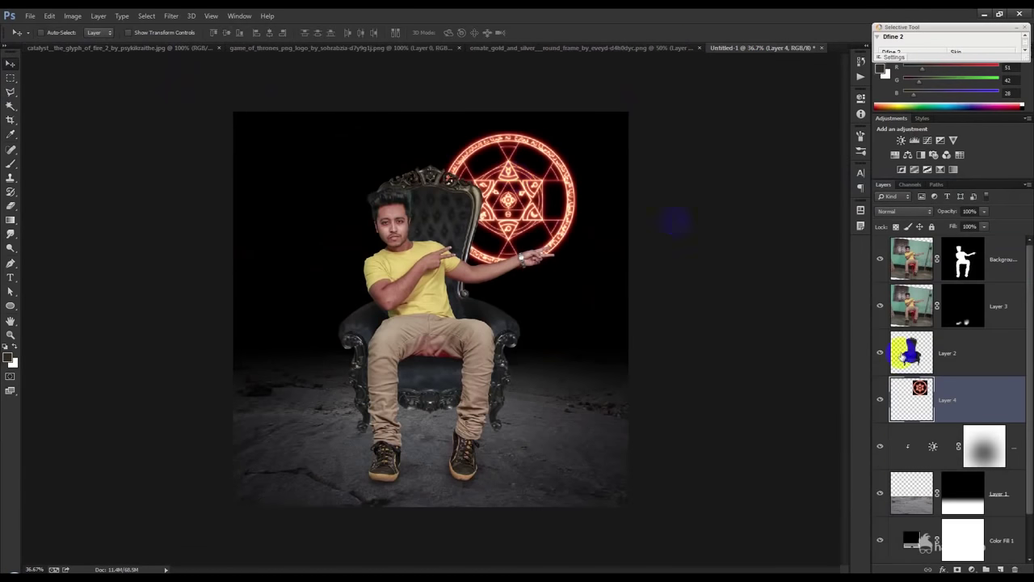
- Scale the magic circle to about 192% centred behind the throne
{"action": "left_click_drag", "start_coordinate": [605, 226], "coordinate": [539, 281]}
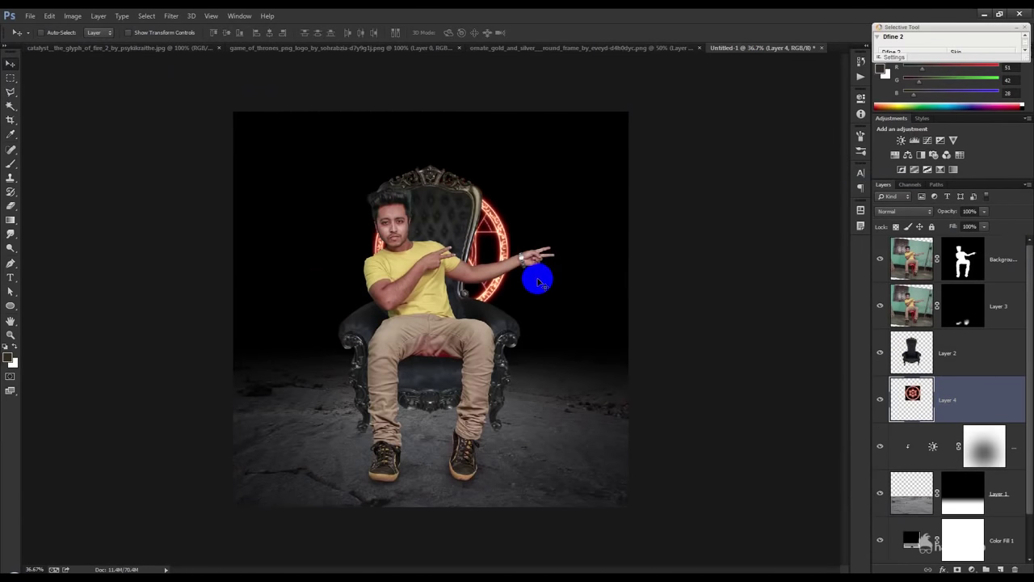
{"action": "key", "text": "ctrl+t"}
{"action": "left_click_drag", "start_coordinate": [511, 322], "coordinate": [487, 314]}
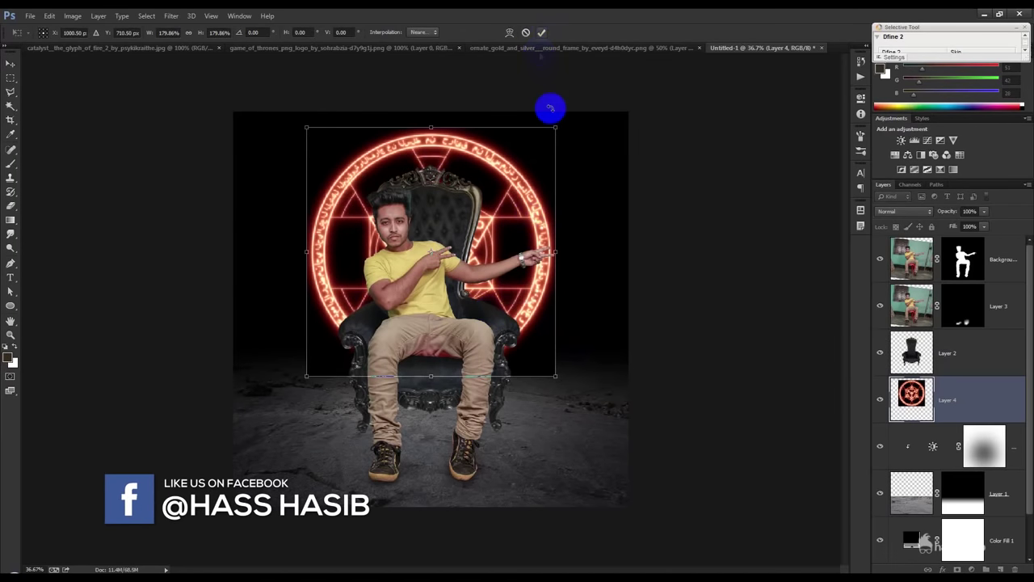
{"action": "left_click_drag", "start_coordinate": [556, 127], "coordinate": [564, 118]}
{"action": "left_click_drag", "start_coordinate": [497, 168], "coordinate": [490, 176]}
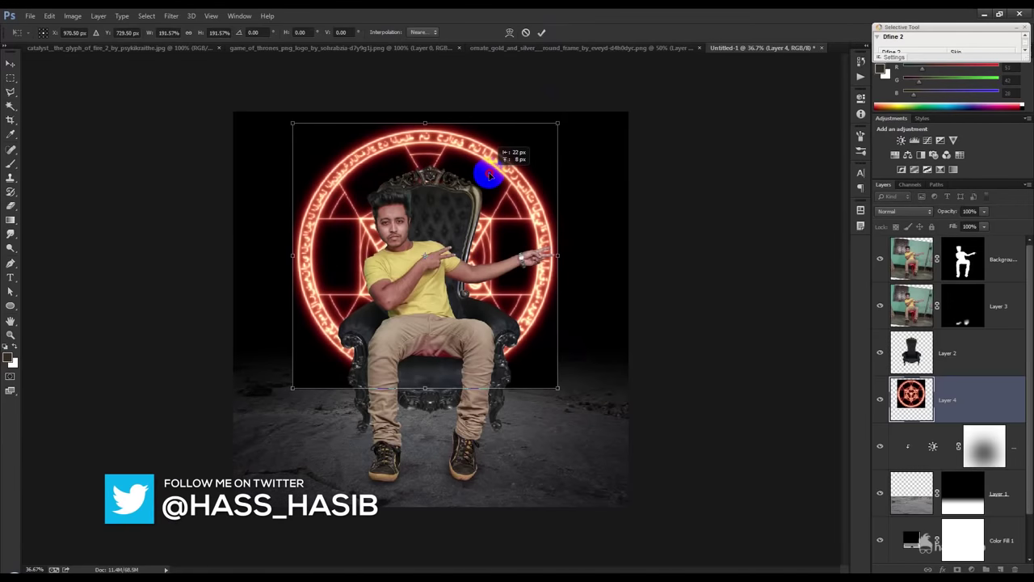
{"action": "double_click", "coordinate": [490, 176]}
- Set the magic circle to Screen blending and close the glyph source image
{"action": "left_click", "coordinate": [899, 211]}
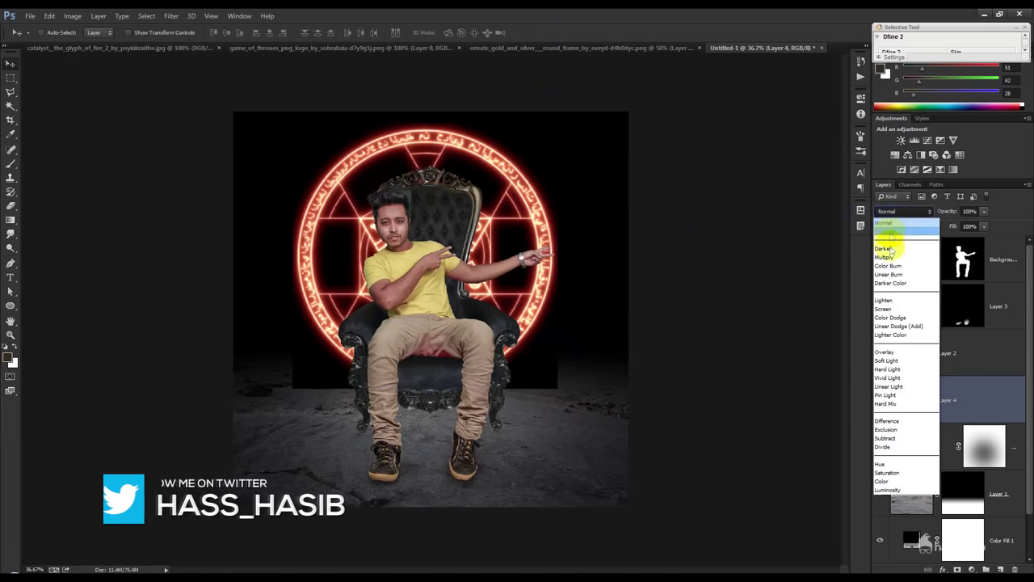
{"action": "left_click", "coordinate": [885, 309]}
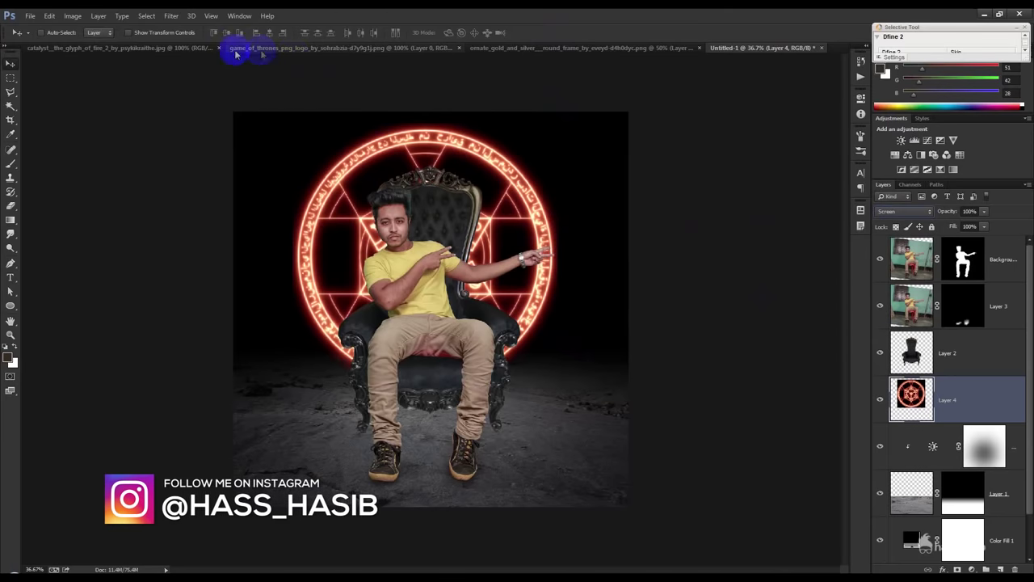
{"action": "left_click", "coordinate": [150, 47]}
{"action": "left_click", "coordinate": [218, 47]}
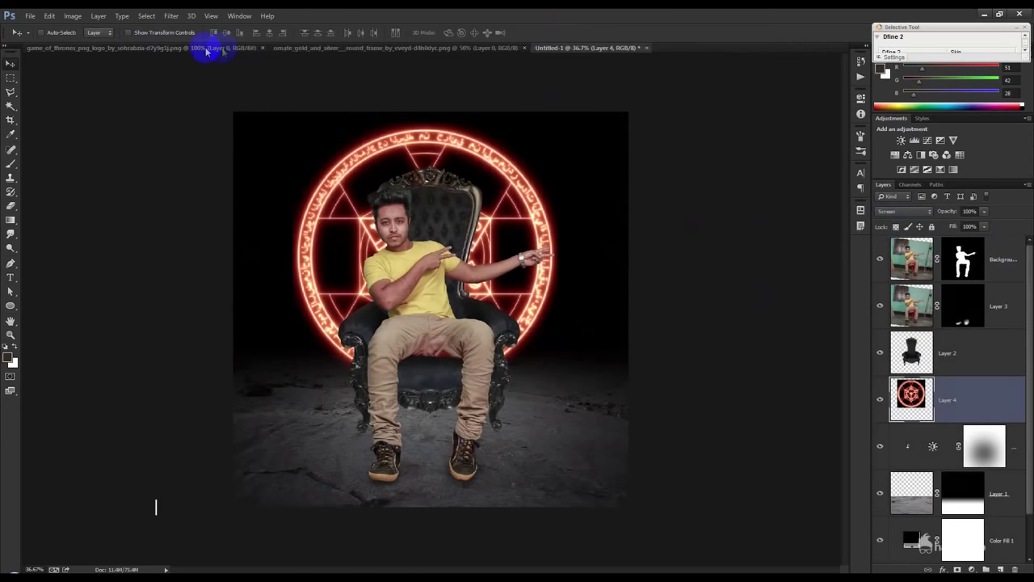
- Add the wolf head plus a horizontally mirrored copy on the throne's left, then lower both
{"action": "mouse_move", "coordinate": [393, 169]}
{"action": "left_mouse_down"}
{"action": "mouse_move", "coordinate": [540, 48]}
{"action": "mouse_move", "coordinate": [539, 212]}
{"action": "mouse_move", "coordinate": [462, 214]}
{"action": "mouse_move", "coordinate": [470, 192]}
{"action": "left_mouse_up"}
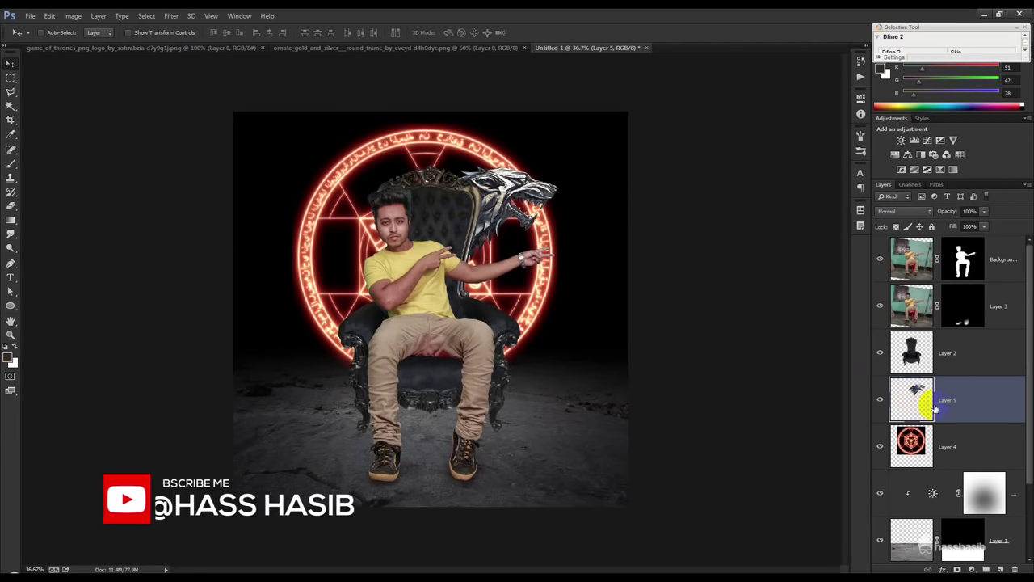
{"action": "key", "text": "ctrl+j"}
{"action": "right_click", "coordinate": [503, 247]}
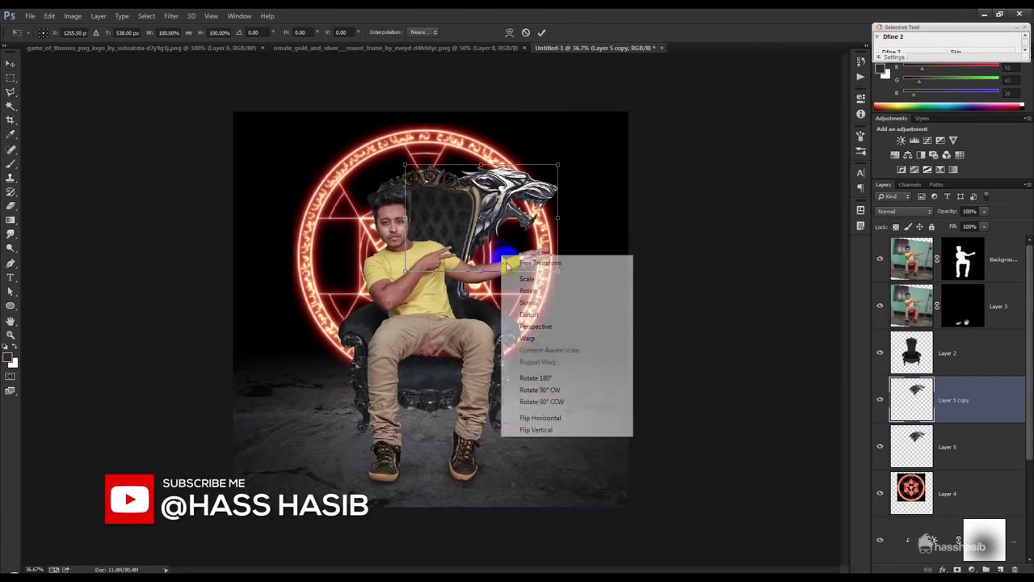
{"action": "left_click", "coordinate": [552, 415]}
{"action": "left_click_drag", "start_coordinate": [521, 234], "coordinate": [380, 239]}
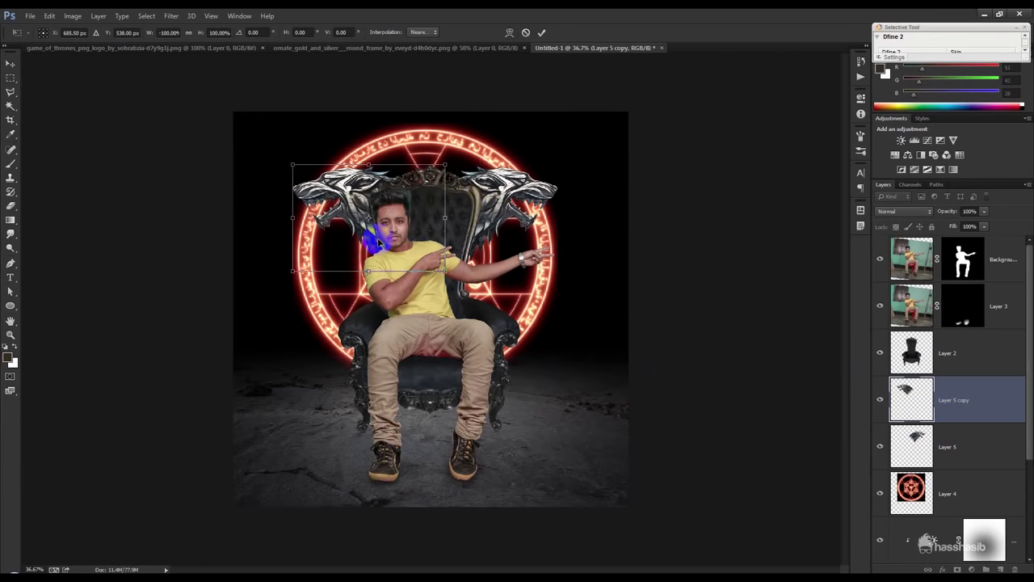
{"action": "key", "text": "Return"}
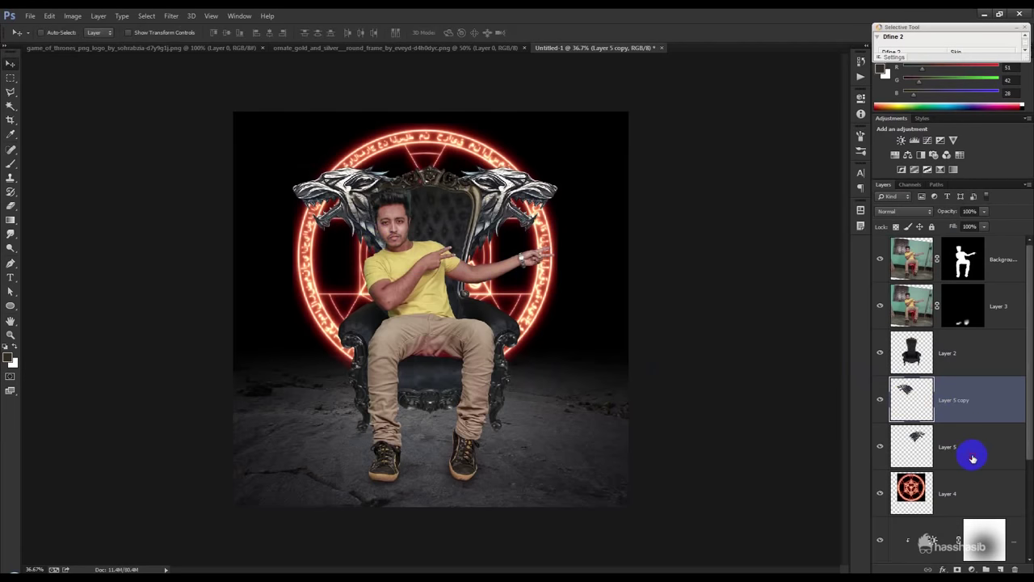
{"action": "left_click", "coordinate": [973, 458], "text": "shift"}
{"action": "mouse_move", "coordinate": [635, 294]}
{"action": "left_mouse_down"}
{"action": "mouse_move", "coordinate": [641, 390]}
{"action": "mouse_move", "coordinate": [593, 362]}
{"action": "mouse_move", "coordinate": [593, 319]}
{"action": "left_mouse_up"}
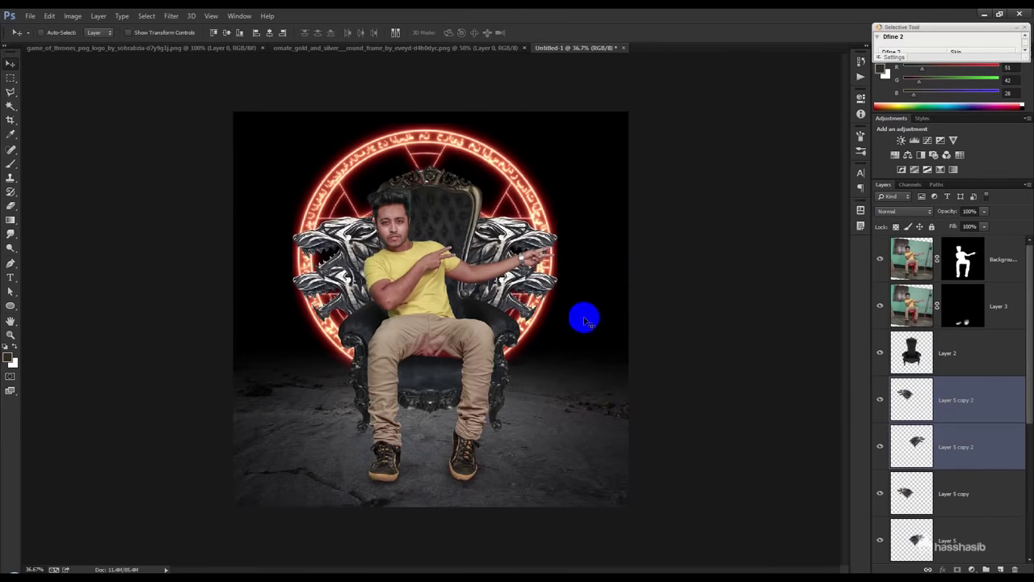
- Scale the duplicated wolf-head pair to about 80% and move it up about 57 px
{"action": "key", "text": "ctrl+t"}
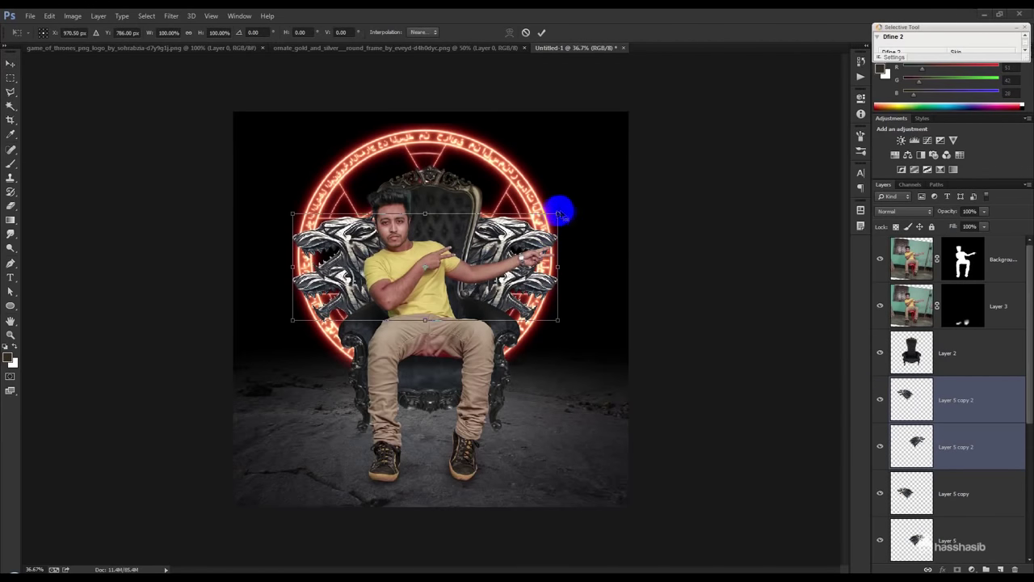
{"action": "left_click_drag", "start_coordinate": [558, 214], "coordinate": [534, 221]}
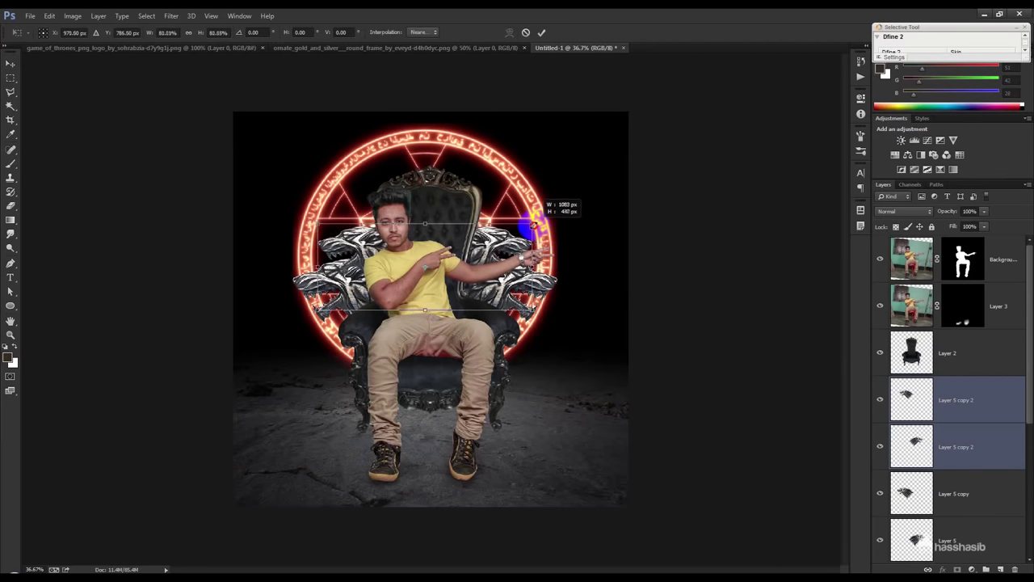
{"action": "key", "text": "Return"}
{"action": "left_click_drag", "start_coordinate": [517, 277], "coordinate": [516, 230]}
- Duplicate the wolf-head pair again and scale the new copies to about 93%
{"action": "key", "text": "ctrl+j"}
{"action": "key", "text": "ctrl+t"}
{"action": "left_click_drag", "start_coordinate": [527, 182], "coordinate": [455, 230]}
{"action": "key", "text": "Return"}
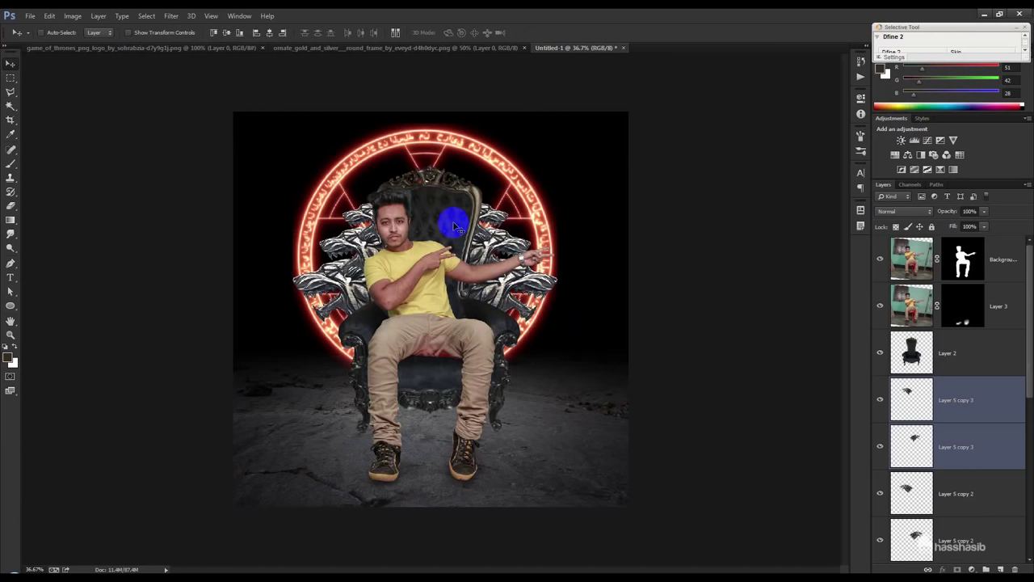
- Select all wolf-head layers and group them into Group 1
{"action": "left_click", "coordinate": [949, 382]}
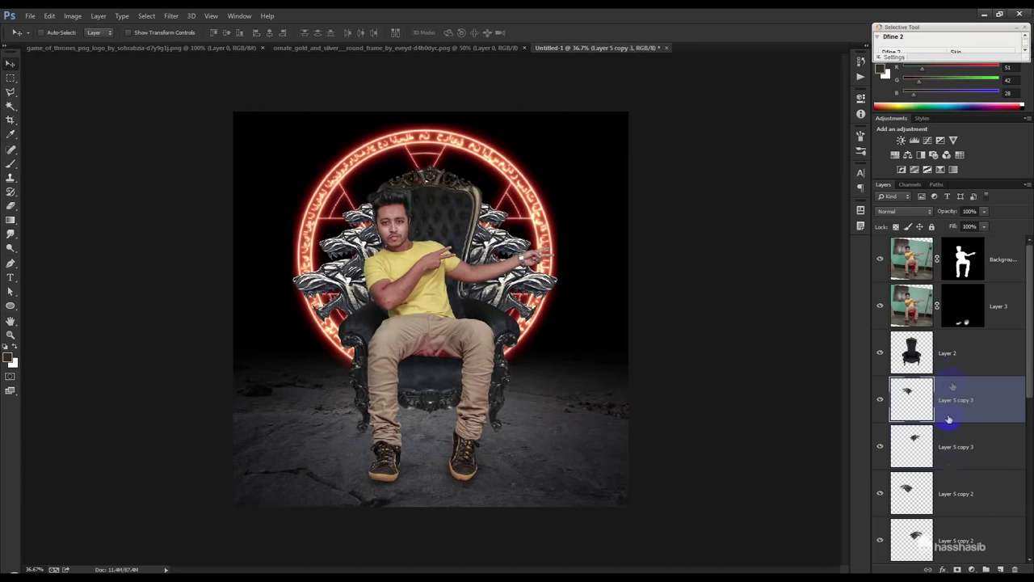
{"action": "scroll", "coordinate": [951, 437], "scroll_direction": "down", "scroll_amount": 3}
{"action": "left_click", "coordinate": [950, 469], "text": "shift"}
{"action": "key", "text": "ctrl+g"}
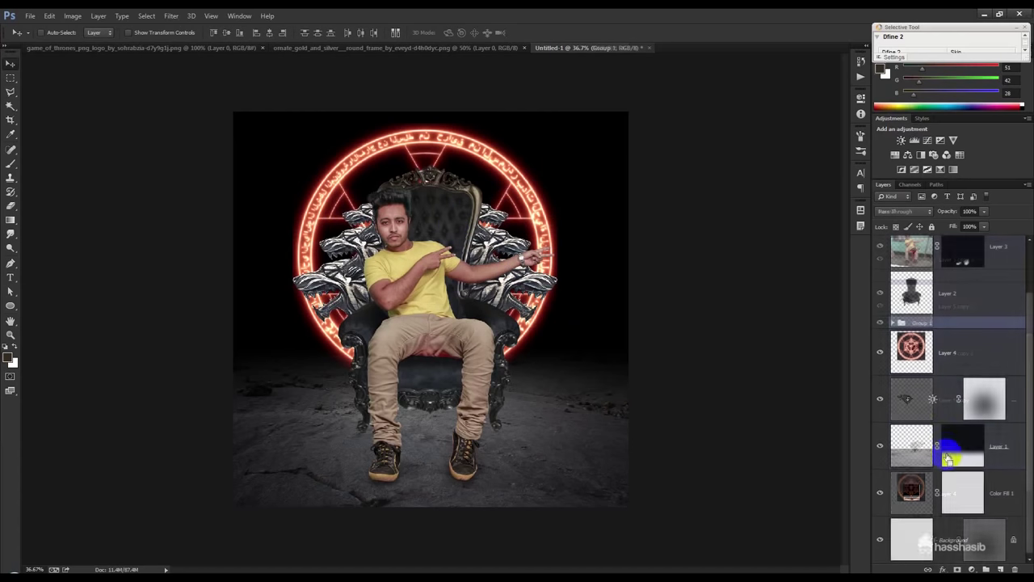
- Add a Brightness/Contrast adjustment clipped to Group 1 at Brightness -94, Contrast 26
{"action": "left_click", "coordinate": [972, 569]}
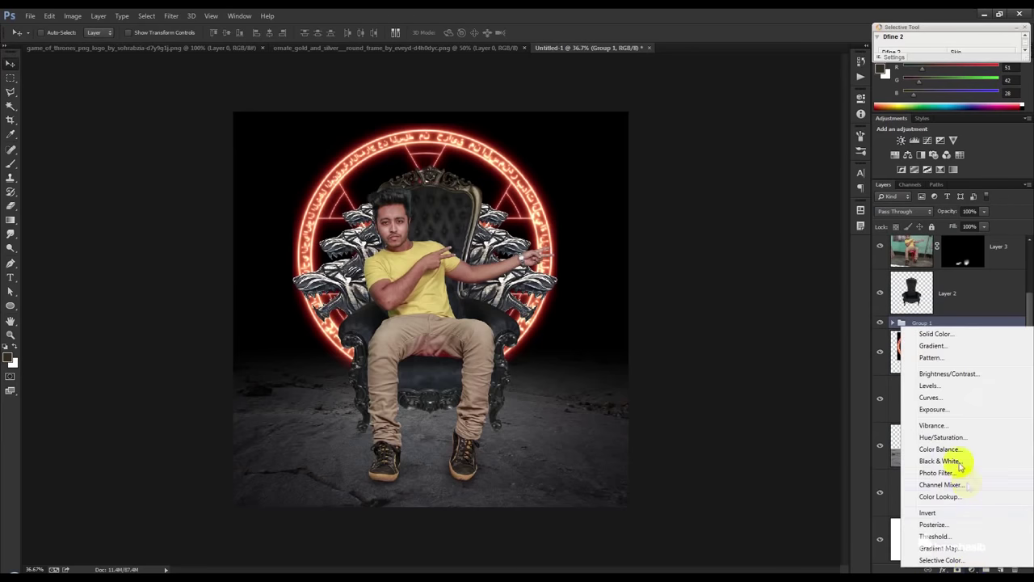
{"action": "left_click", "coordinate": [944, 372]}
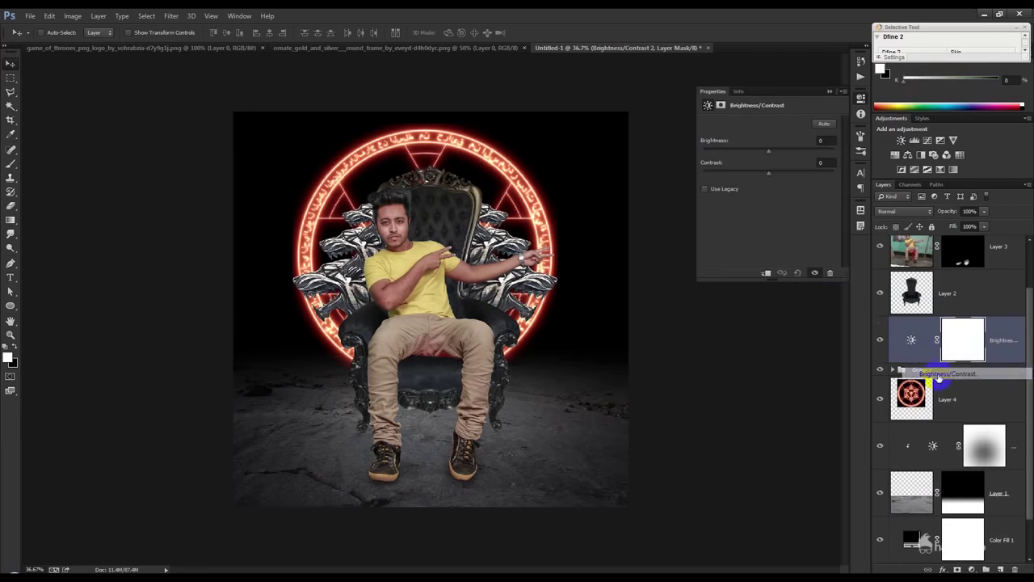
{"action": "left_click", "coordinate": [767, 275]}
{"action": "left_click_drag", "start_coordinate": [765, 154], "coordinate": [732, 160]}
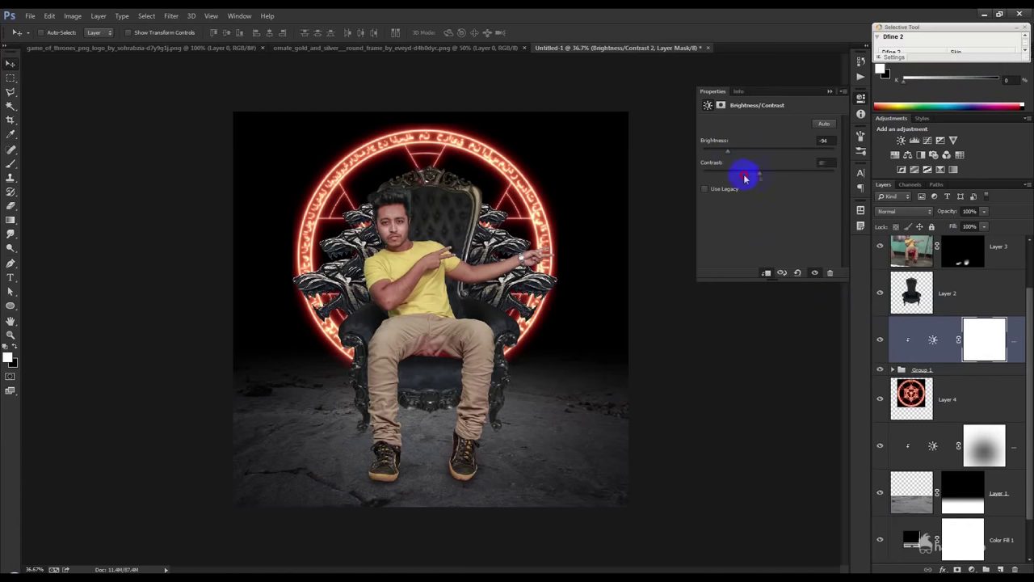
{"action": "left_click_drag", "start_coordinate": [821, 160], "coordinate": [793, 168]}
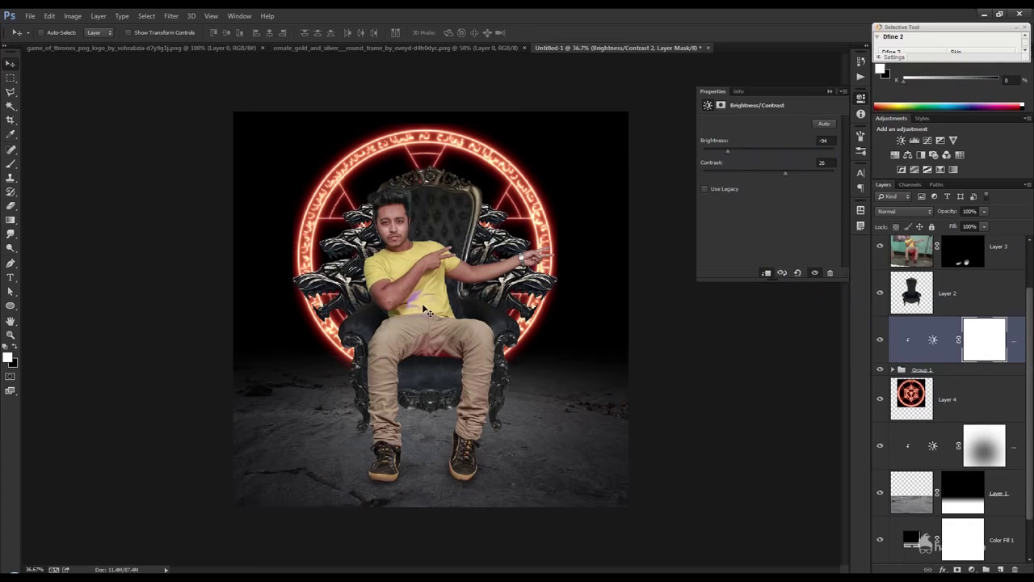
{"action": "key", "text": "ctrl+plus"}
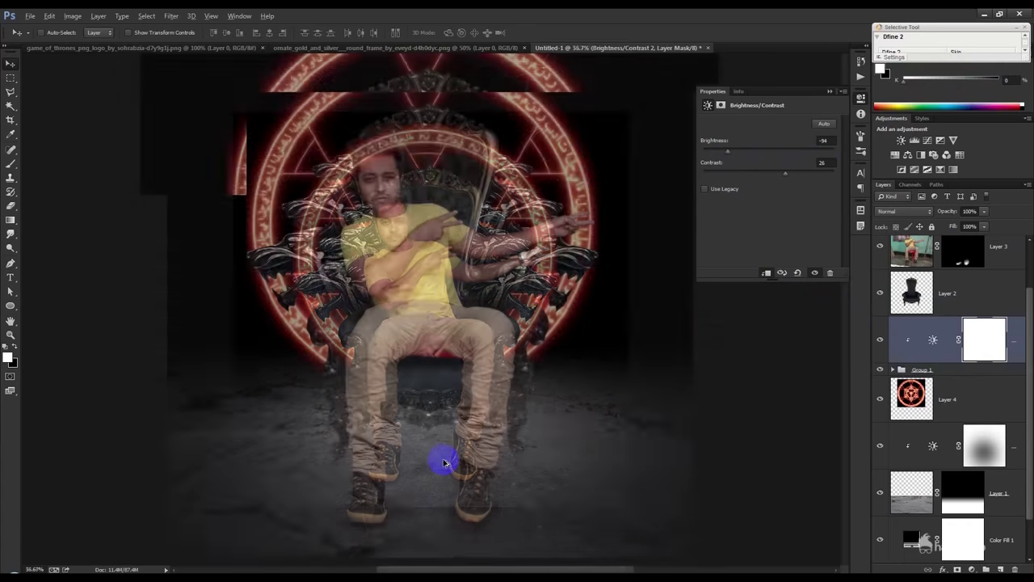
{"action": "key", "text": "ctrl+plus"}
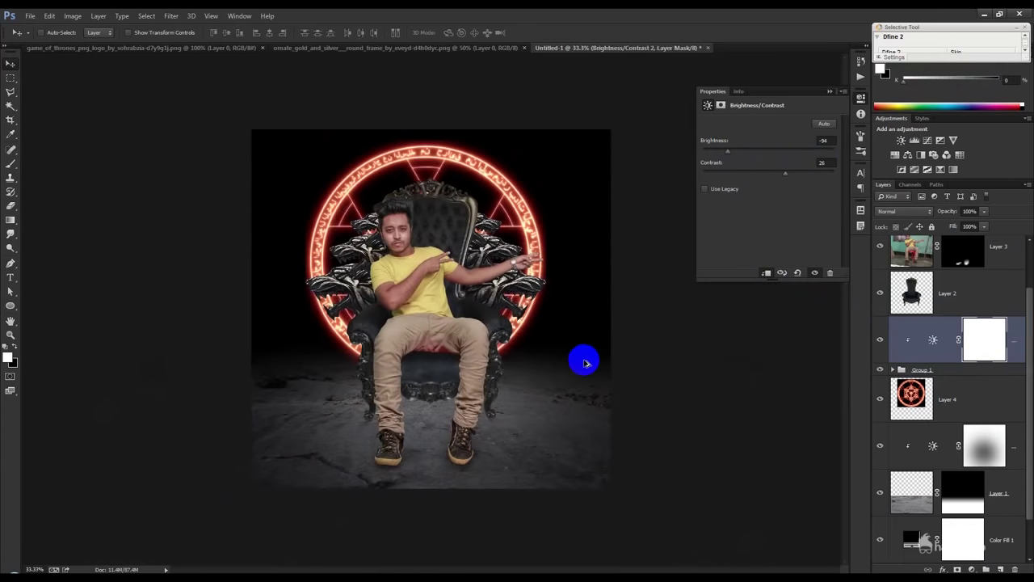
{"action": "left_click", "coordinate": [829, 91]}
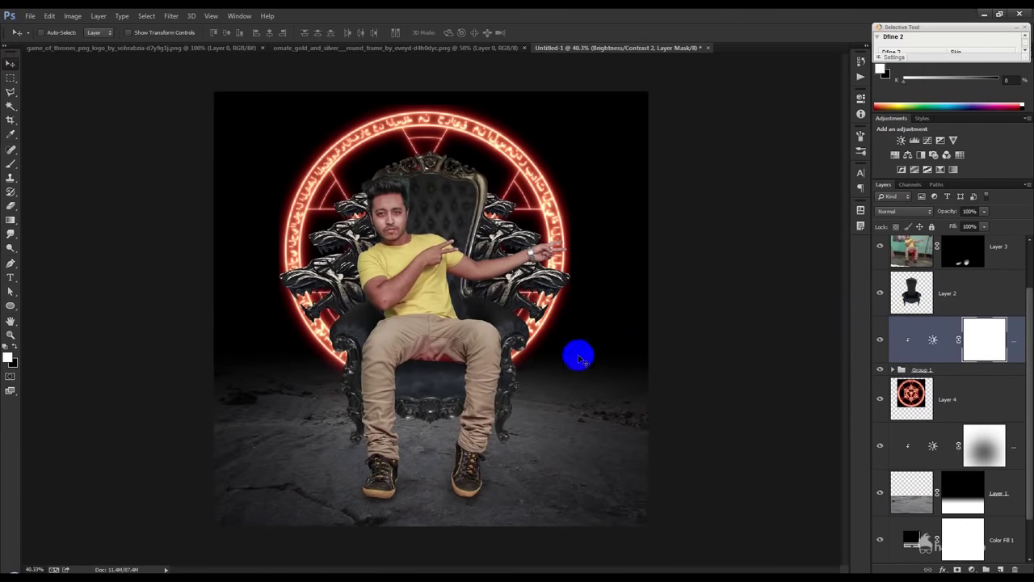
- Select the ornate gold frame in its image and bring it into the throne composite
{"action": "left_click", "coordinate": [333, 48]}
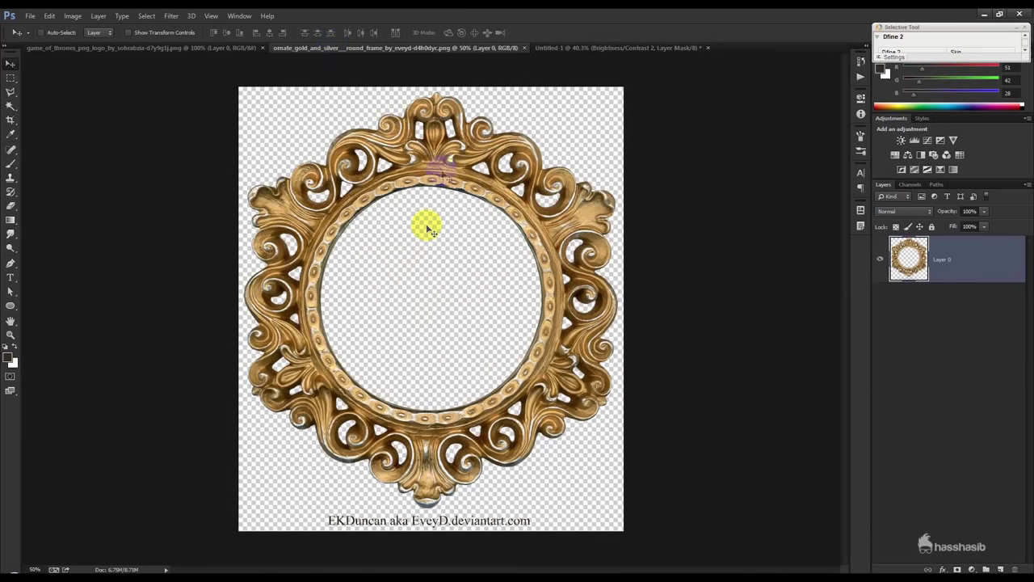
{"action": "left_click", "coordinate": [11, 77]}
{"action": "left_click_drag", "start_coordinate": [255, 84], "coordinate": [501, 321]}
{"action": "left_click_drag", "start_coordinate": [230, 540], "coordinate": [653, 509]}
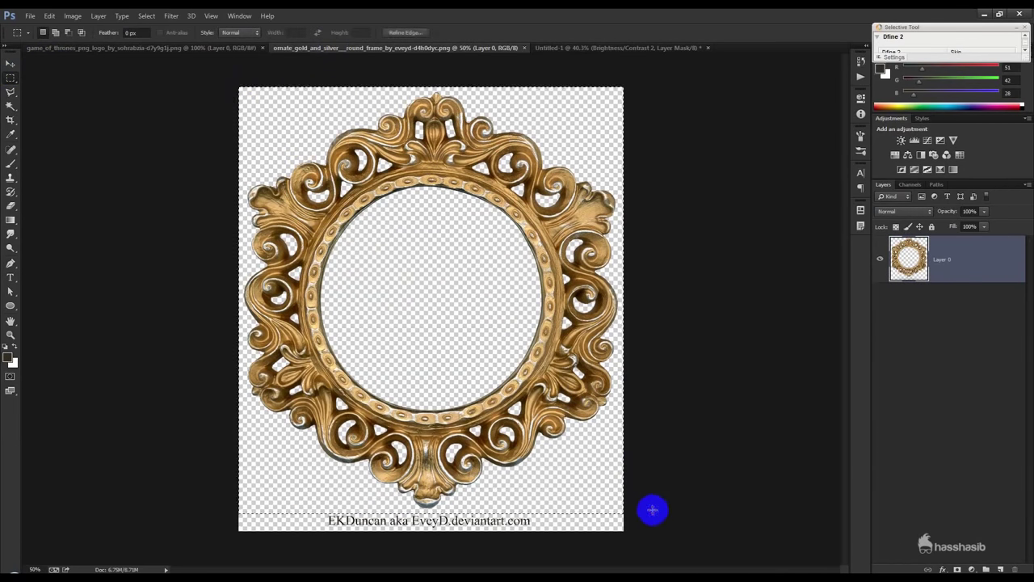
{"action": "left_click", "coordinate": [600, 50]}
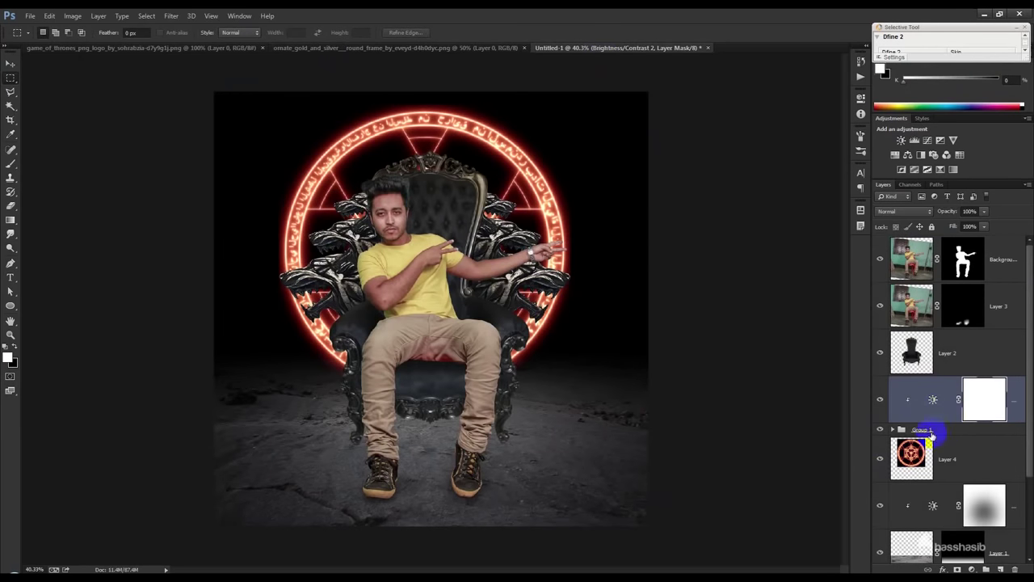
{"action": "left_click_drag", "start_coordinate": [939, 450], "coordinate": [939, 448]}
- Move the gold frame up about 60 px and place its layer beneath the magic circle
{"action": "key", "text": "v"}
{"action": "left_click_drag", "start_coordinate": [479, 315], "coordinate": [479, 260]}
{"action": "left_click_drag", "start_coordinate": [913, 399], "coordinate": [930, 517]}
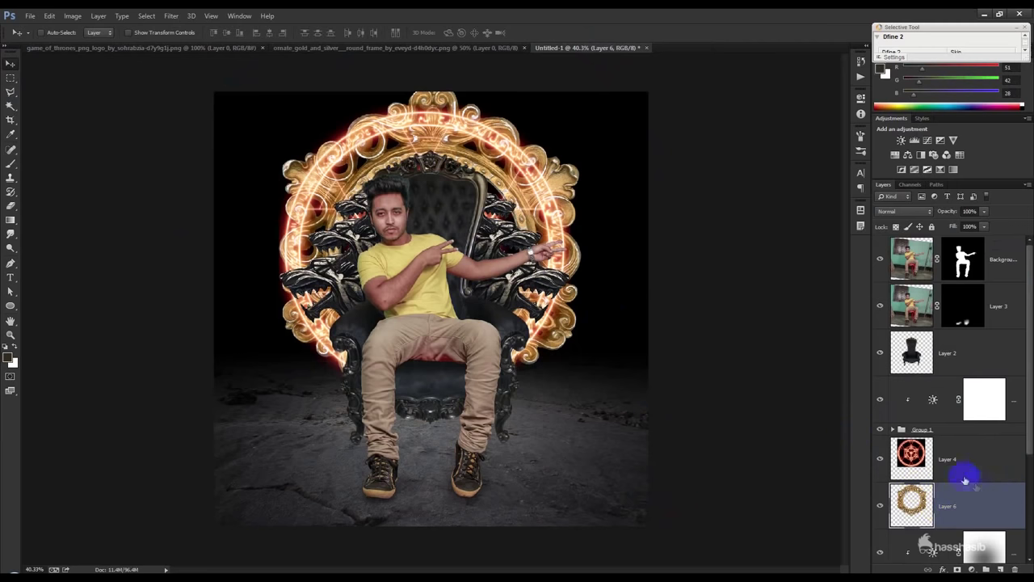
- Scale the gold frame to about 67%, commit it, and select the magic circle's Layer 4
{"action": "key", "text": "ctrl+t"}
{"action": "mouse_move", "coordinate": [582, 83]}
{"action": "left_mouse_down"}
{"action": "mouse_move", "coordinate": [529, 149]}
{"action": "mouse_move", "coordinate": [536, 138]}
{"action": "left_mouse_up"}
{"action": "left_click_drag", "start_coordinate": [489, 166], "coordinate": [495, 173]}
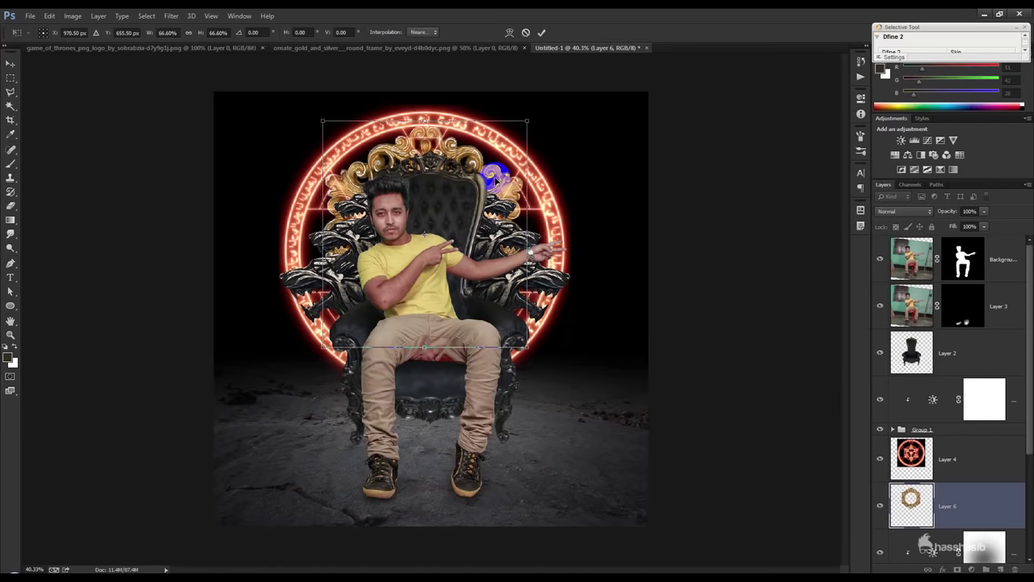
{"action": "key", "text": "Return"}
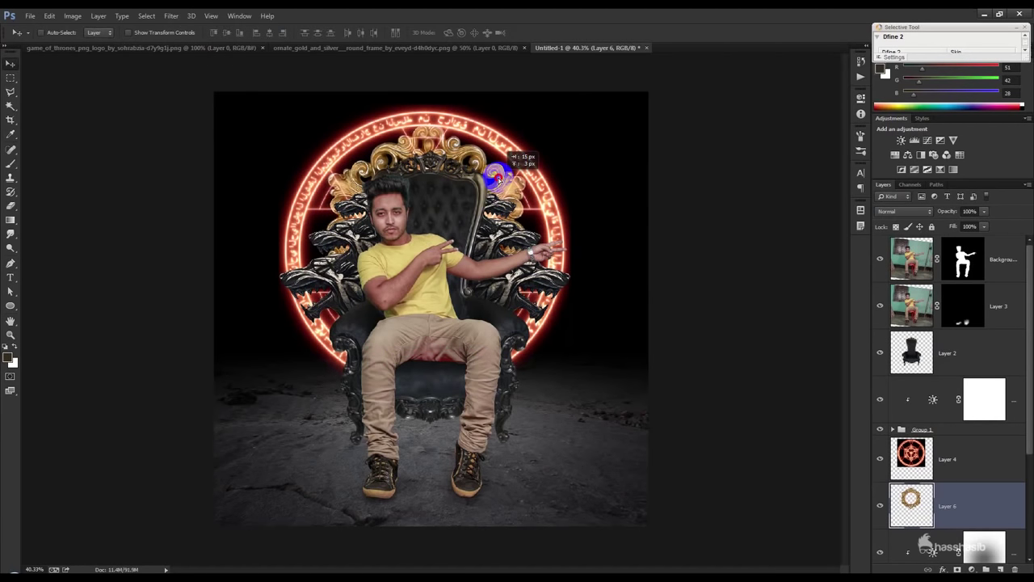
{"action": "left_click", "coordinate": [973, 471]}
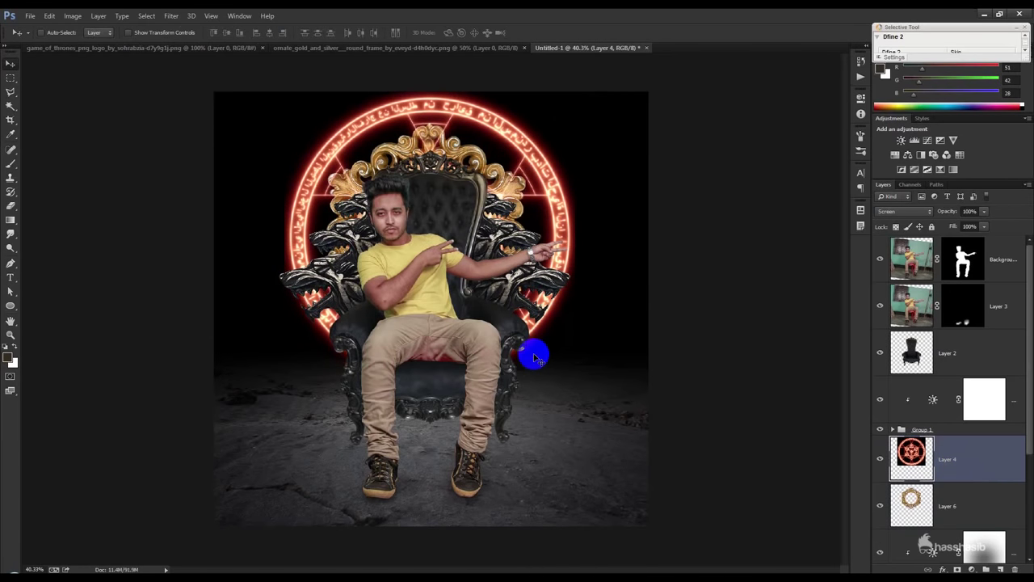
- Shrink the magic circle (Layer 4) to about 78.5% so it sits behind the throne top
{"action": "scroll", "coordinate": [490, 292], "scroll_direction": "up", "scroll_amount": 1}
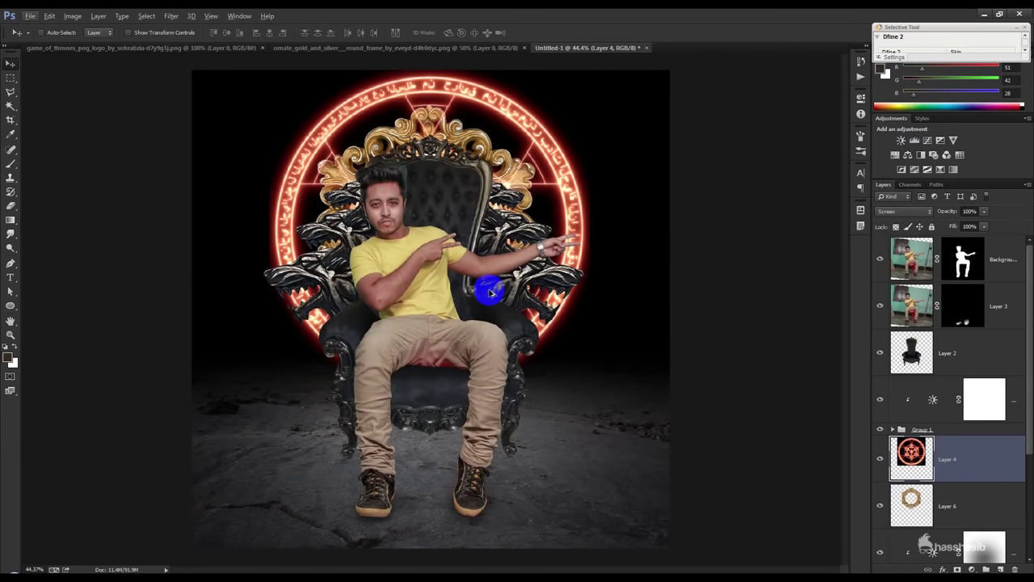
{"action": "scroll", "coordinate": [491, 293], "scroll_direction": "down", "scroll_amount": 2}
{"action": "scroll", "coordinate": [491, 292], "scroll_direction": "up", "scroll_amount": 1}
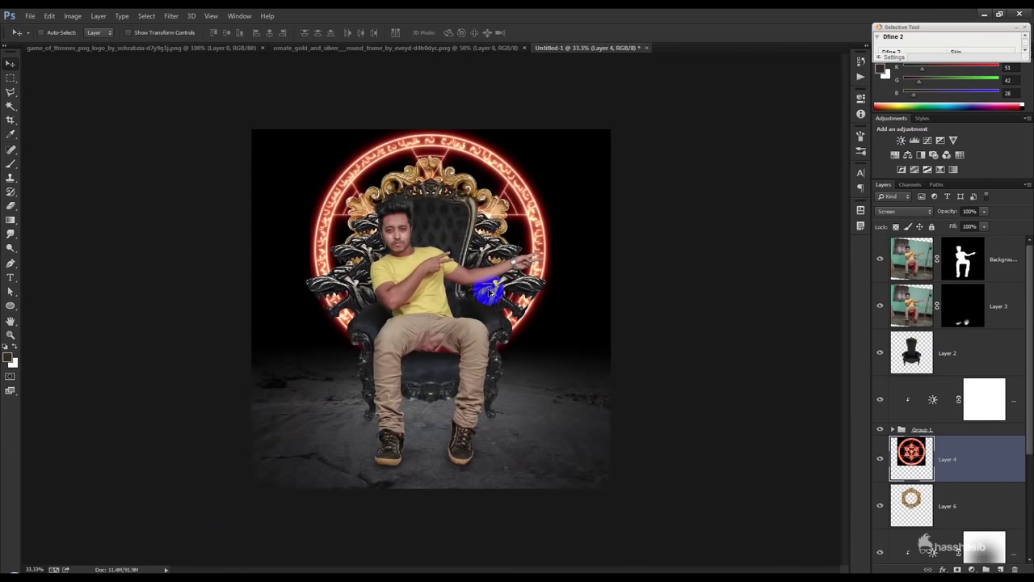
{"action": "key", "text": "ctrl+t"}
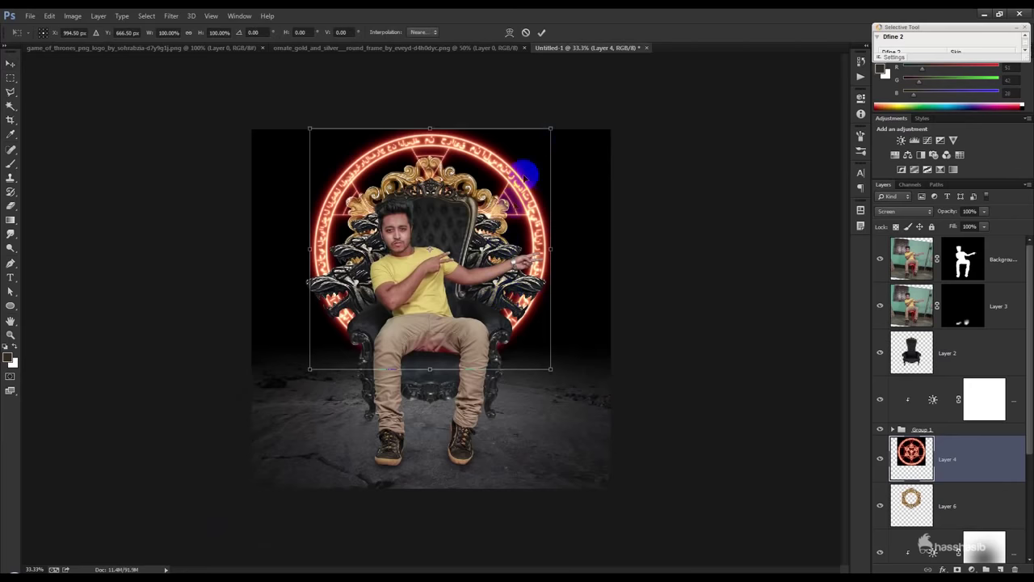
{"action": "mouse_move", "coordinate": [556, 124]}
{"action": "left_mouse_down"}
{"action": "mouse_move", "coordinate": [508, 171]}
{"action": "mouse_move", "coordinate": [633, 115]}
{"action": "left_mouse_up"}
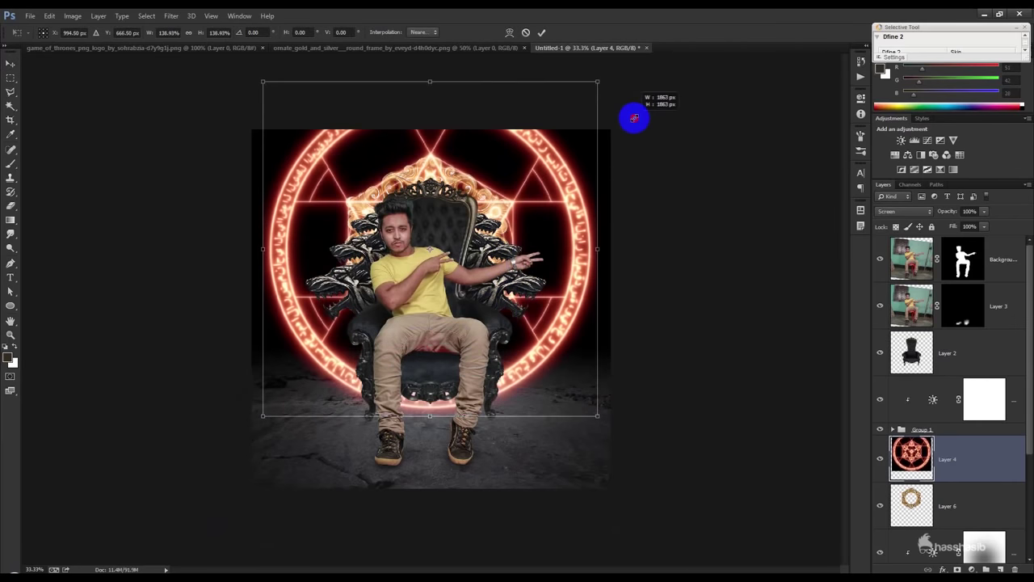
{"action": "mouse_move", "coordinate": [550, 263]}
{"action": "left_mouse_down"}
{"action": "mouse_move", "coordinate": [550, 155]}
{"action": "mouse_move", "coordinate": [552, 279]}
{"action": "left_mouse_up"}
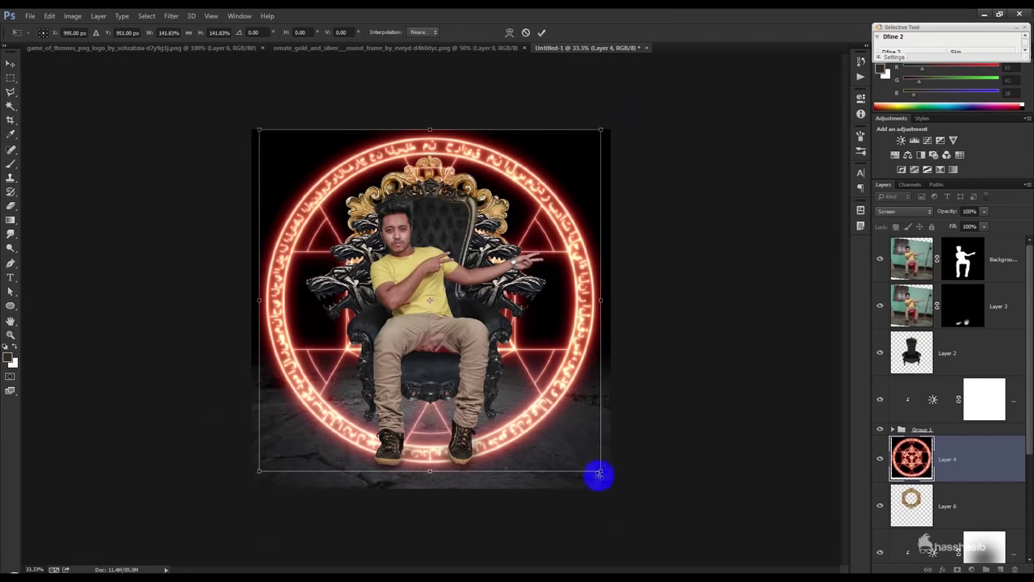
{"action": "left_click_drag", "start_coordinate": [597, 476], "coordinate": [488, 288]}
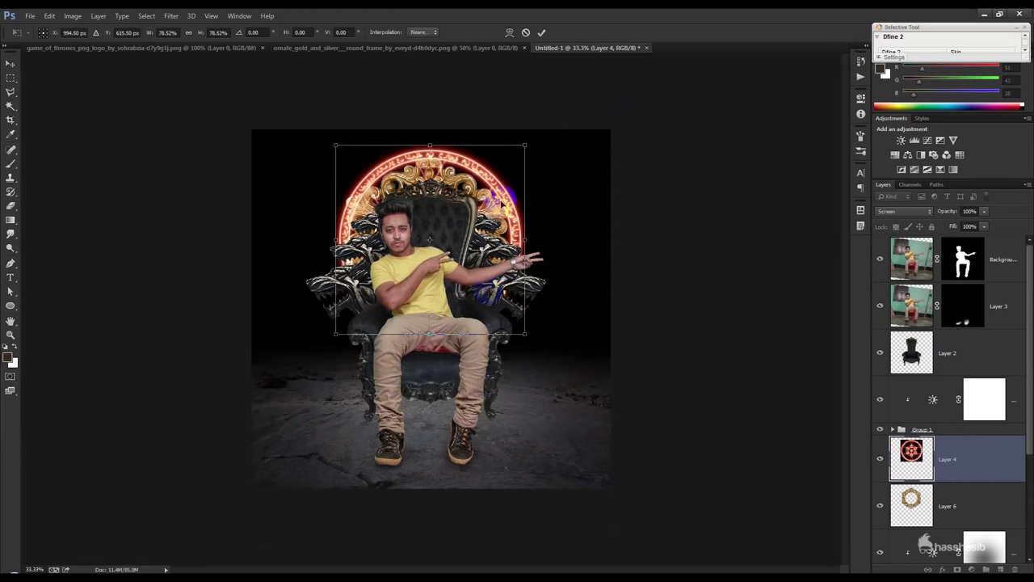
{"action": "left_click", "coordinate": [542, 37]}
{"action": "key", "text": "ctrl+0"}
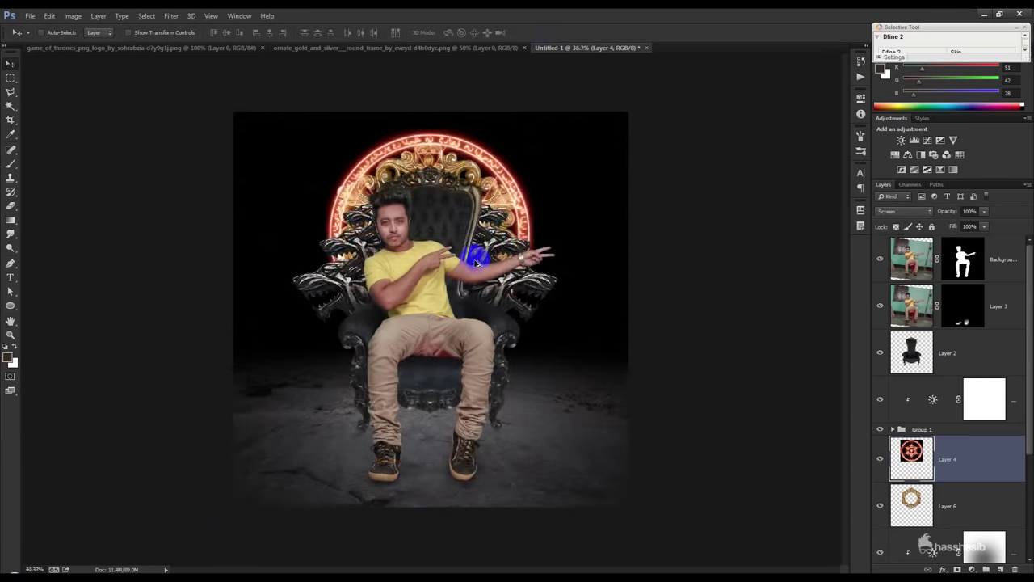
- Scale the gold frame (Layer 6) to about 73% and move it up behind the throne
{"action": "left_click", "coordinate": [1020, 488]}
{"action": "key", "text": "ctrl+t"}
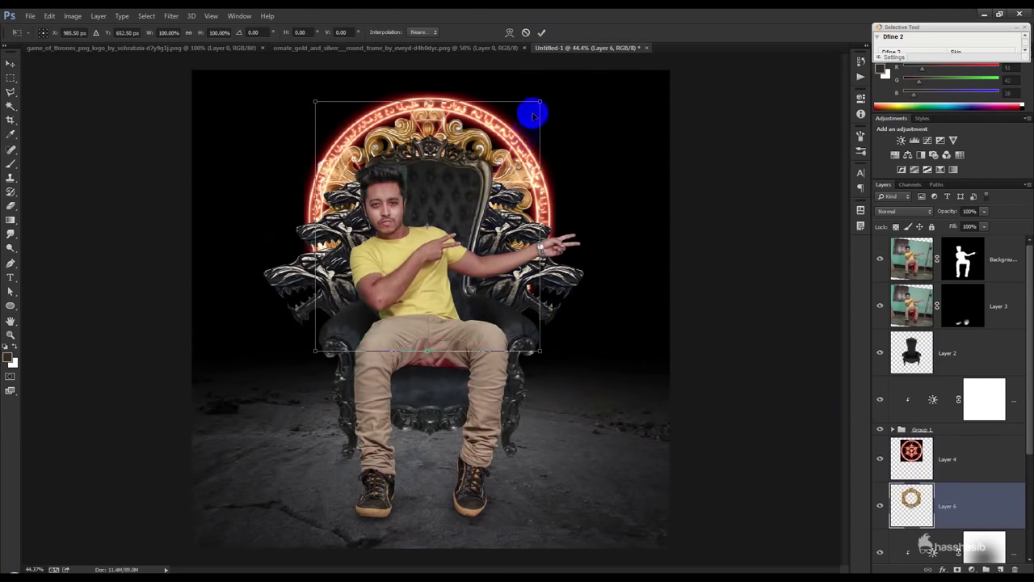
{"action": "left_click_drag", "start_coordinate": [537, 103], "coordinate": [511, 146]}
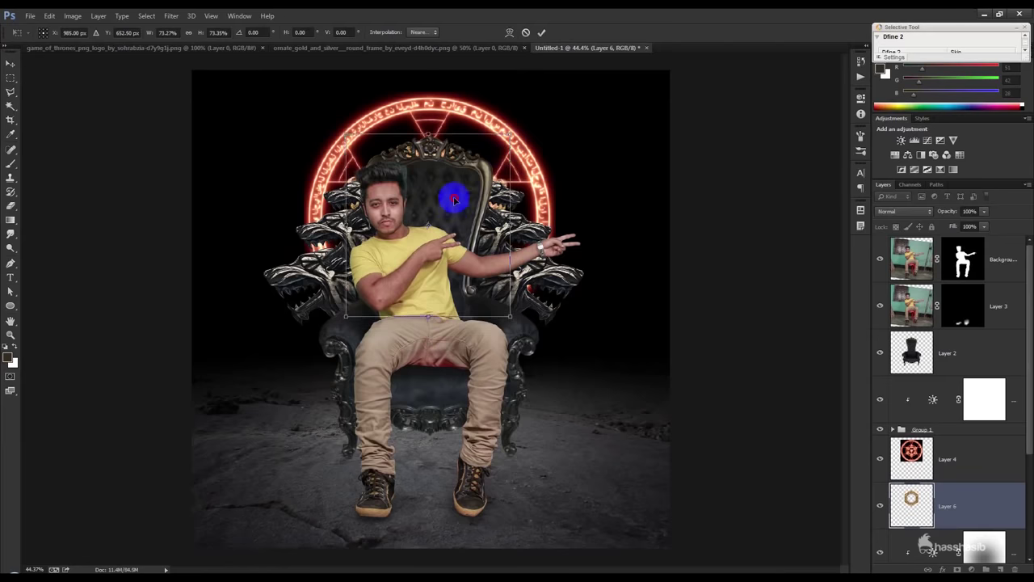
{"action": "left_click_drag", "start_coordinate": [455, 225], "coordinate": [455, 195]}
{"action": "left_click", "coordinate": [543, 32]}
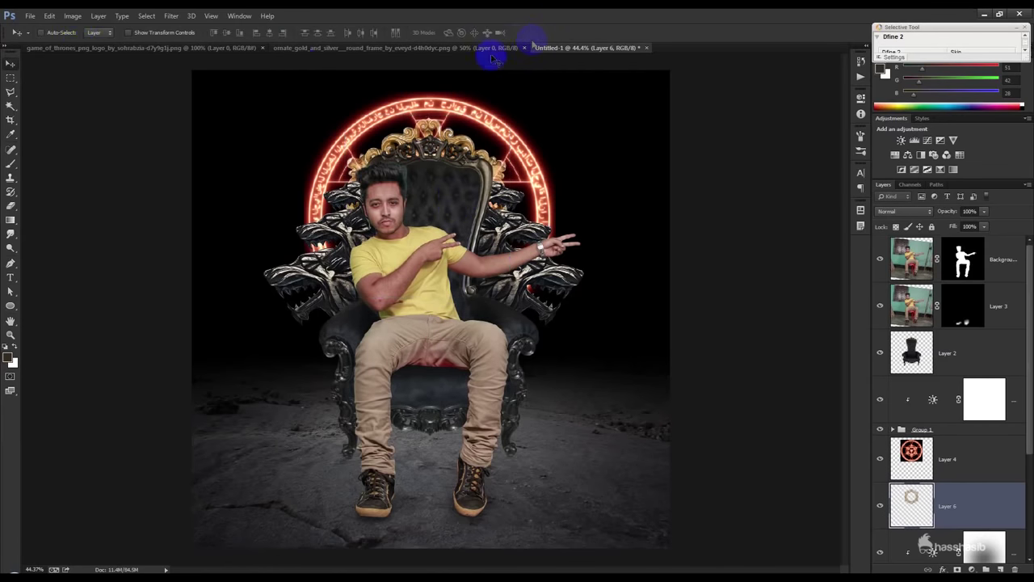
{"action": "left_click", "coordinate": [72, 17]}
{"action": "mouse_move", "coordinate": [121, 43]}
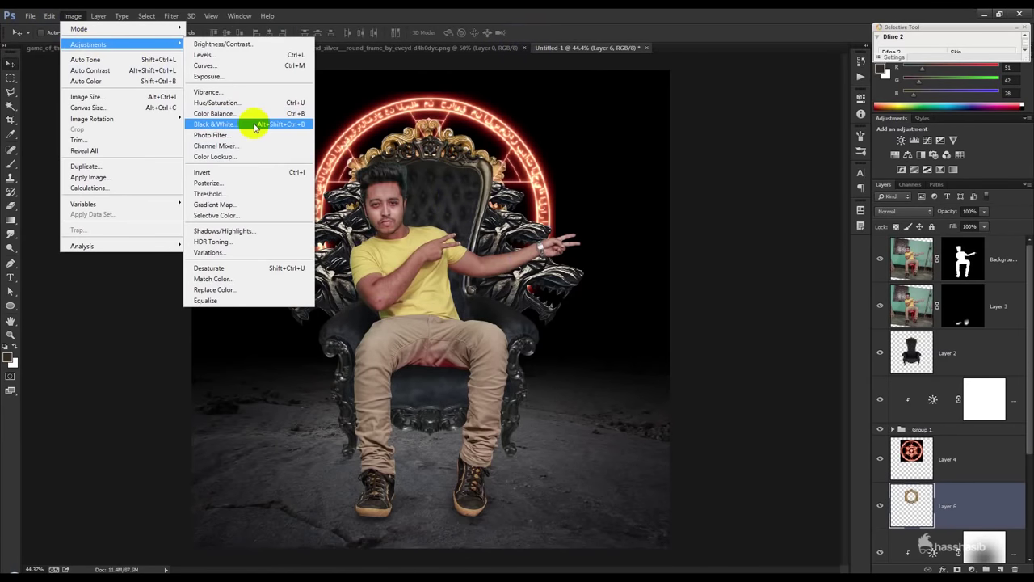
- Apply Black & White to the gold frame with Tint enabled and the Yellows value lowered
{"action": "left_click", "coordinate": [306, 126]}
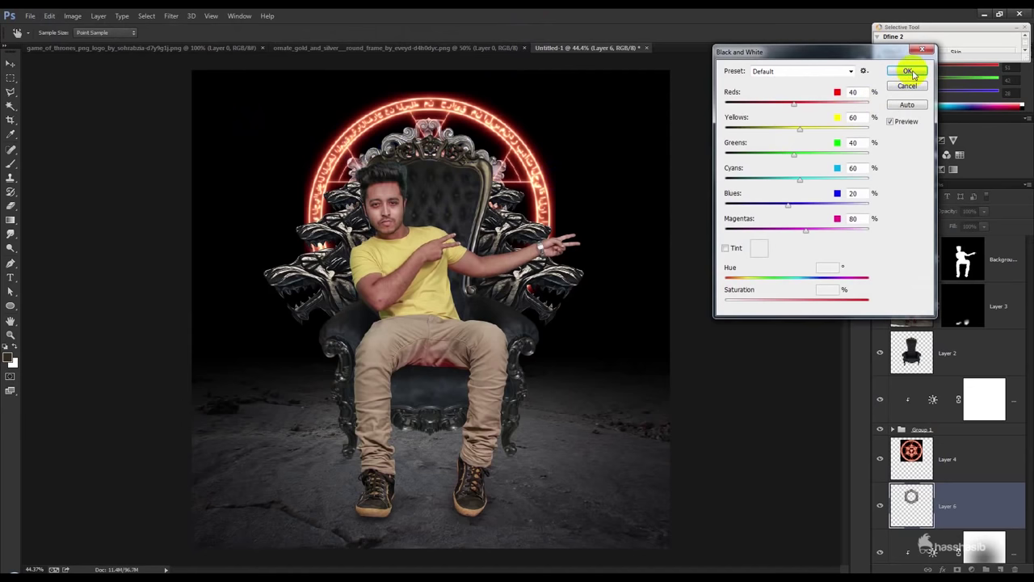
{"action": "left_click", "coordinate": [736, 250]}
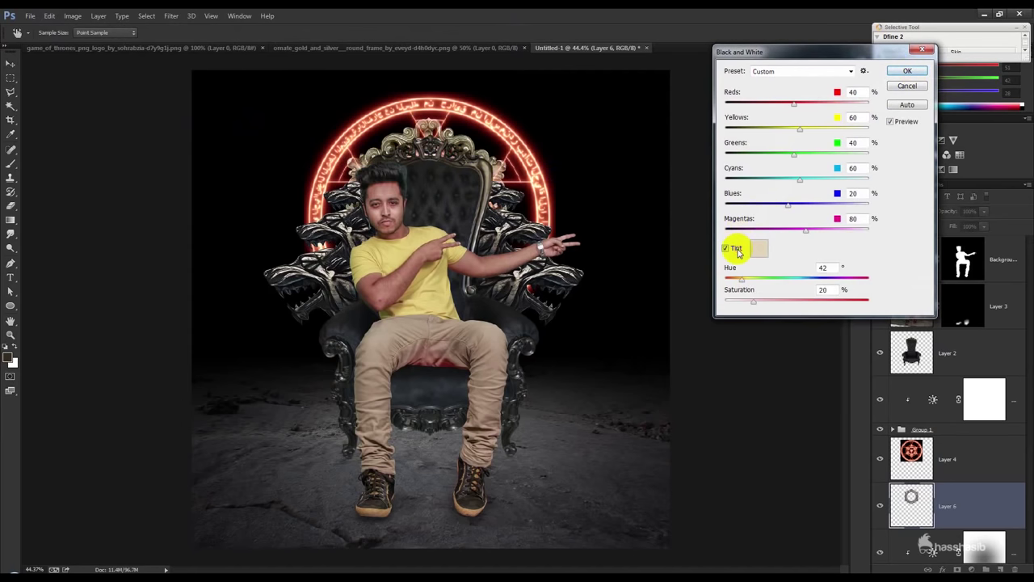
{"action": "left_click_drag", "start_coordinate": [801, 134], "coordinate": [798, 132]}
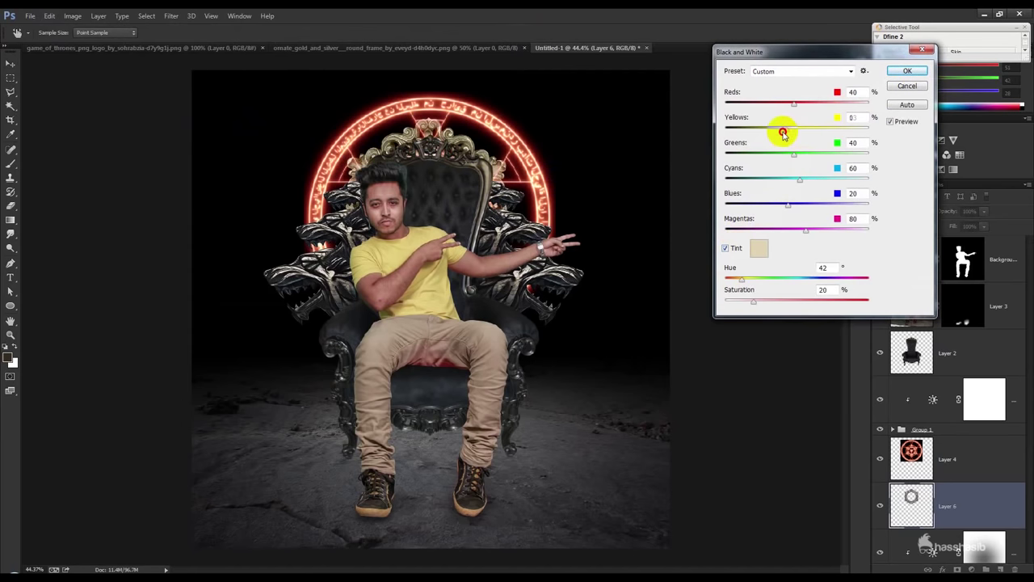
{"action": "left_click_drag", "start_coordinate": [793, 103], "coordinate": [775, 104]}
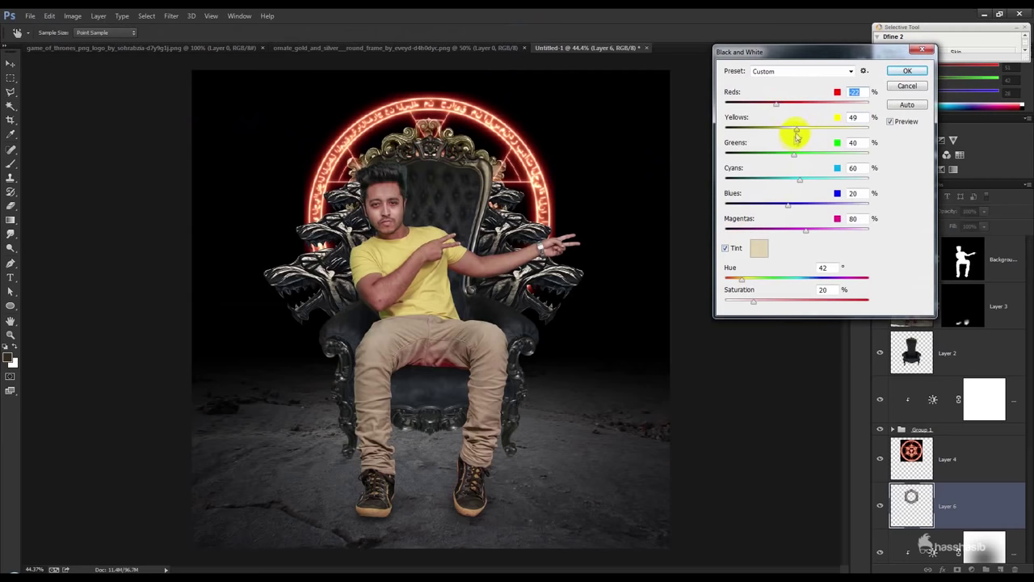
{"action": "left_click_drag", "start_coordinate": [780, 129], "coordinate": [788, 129]}
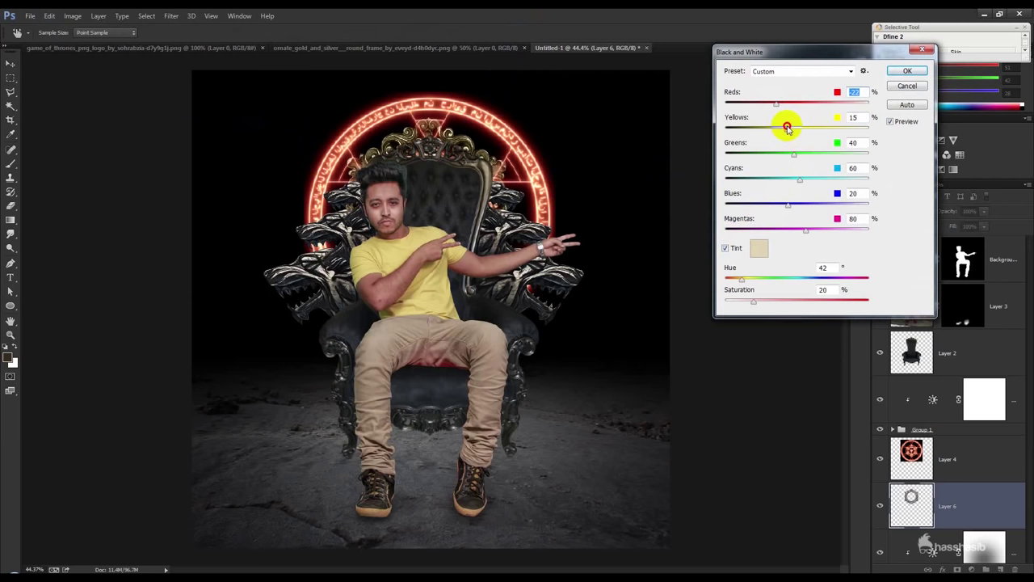
{"action": "left_click", "coordinate": [906, 74]}
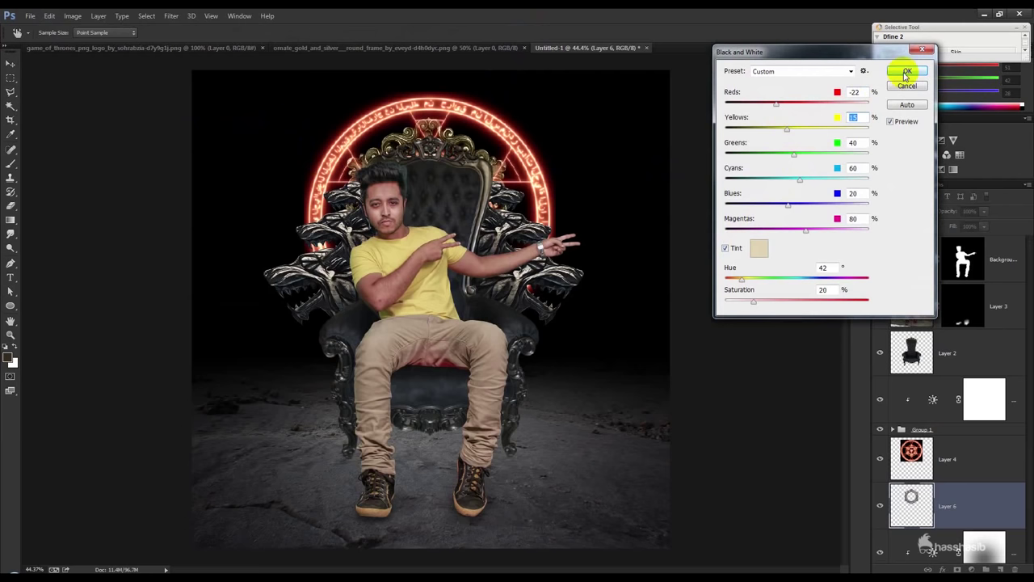
- Set Reds to 92 and the tint hue to 16, then apply the Black & White conversion
{"action": "mouse_move", "coordinate": [800, 105]}
{"action": "left_mouse_down"}
{"action": "mouse_move", "coordinate": [780, 108]}
{"action": "mouse_move", "coordinate": [811, 104]}
{"action": "mouse_move", "coordinate": [768, 139]}
{"action": "left_mouse_up"}
{"action": "left_click", "coordinate": [807, 127]}
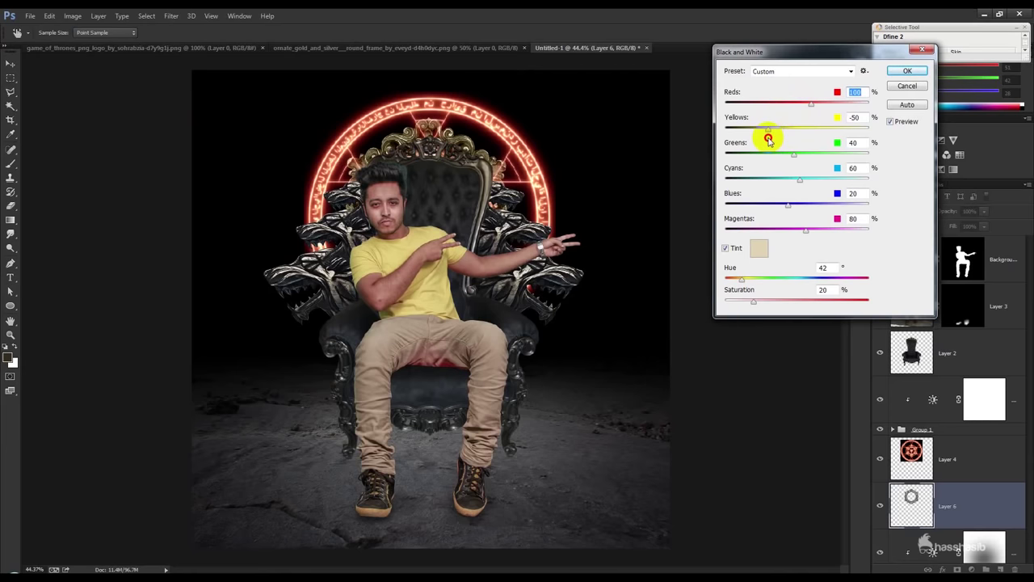
{"action": "left_click_drag", "start_coordinate": [810, 107], "coordinate": [809, 103]}
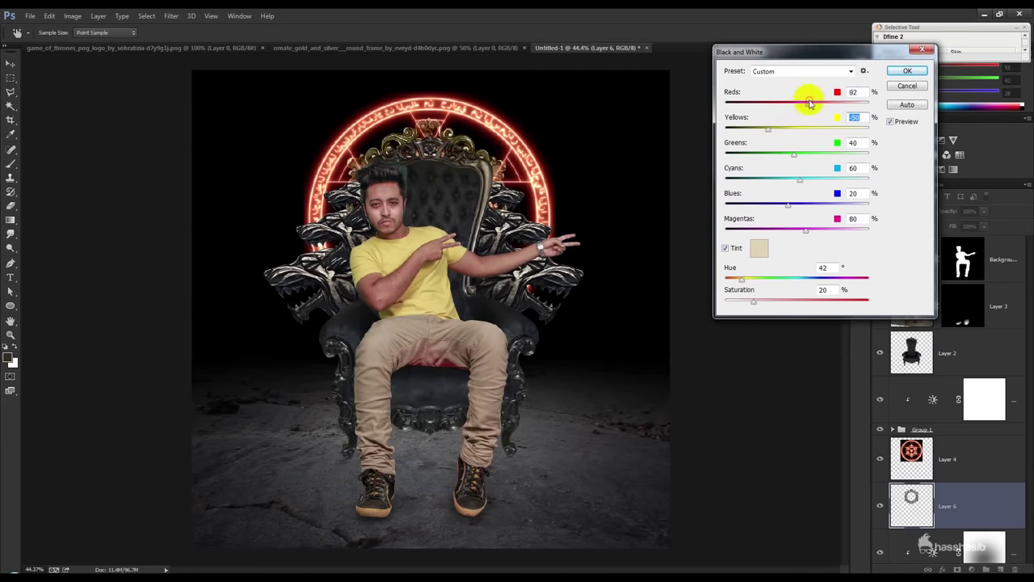
{"action": "left_click_drag", "start_coordinate": [735, 279], "coordinate": [730, 273]}
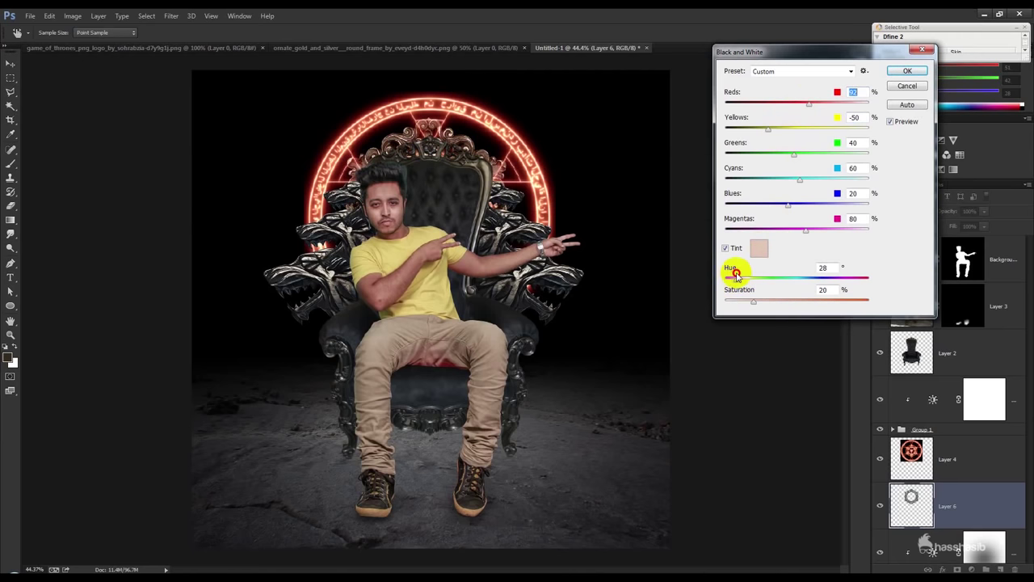
{"action": "left_click_drag", "start_coordinate": [732, 275], "coordinate": [731, 275]}
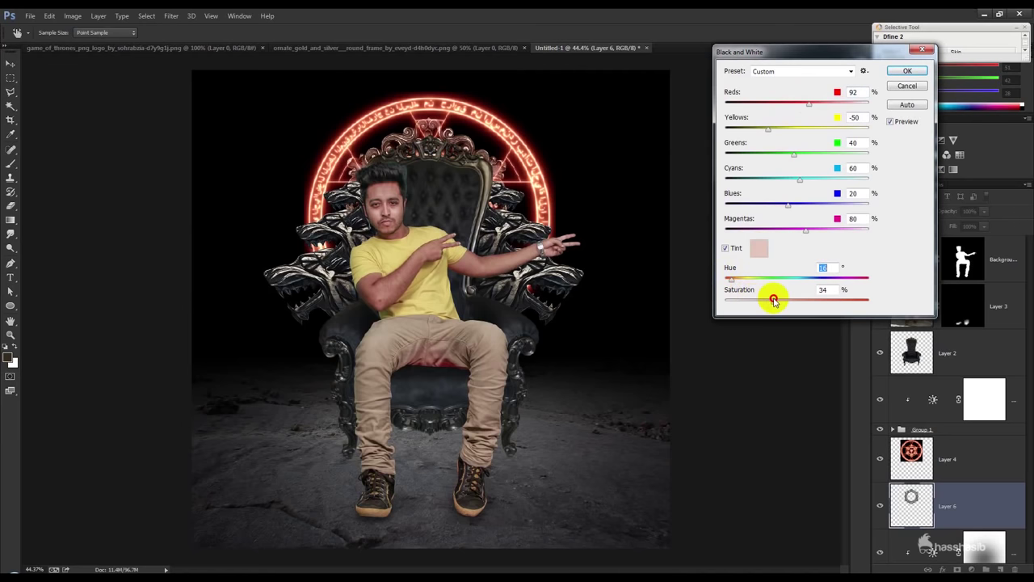
{"action": "left_click", "coordinate": [908, 71]}
{"action": "key", "text": "ctrl+t"}
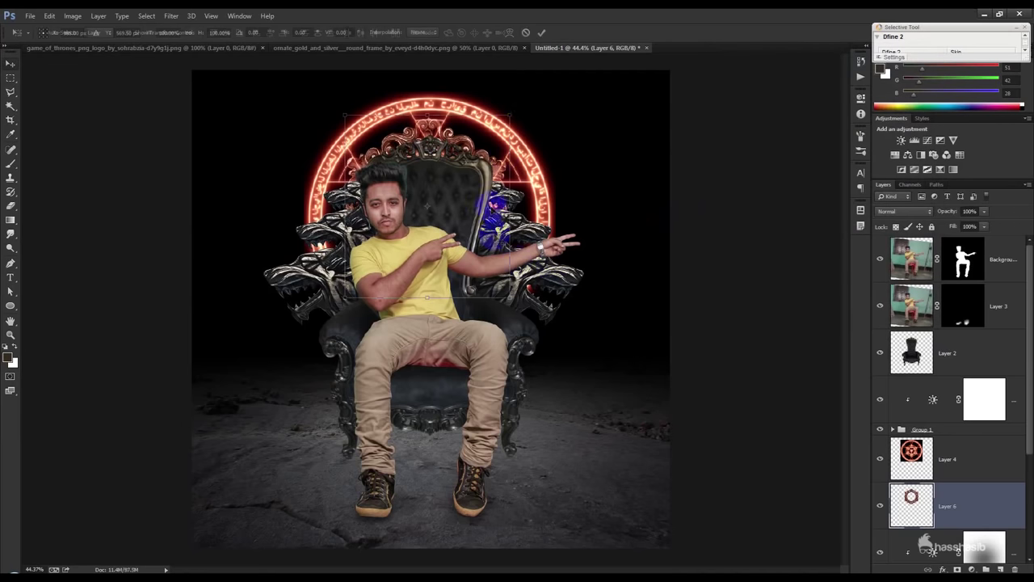
- Enlarge the tinted frame to about 108%, then select the magic circle's Layer 4
{"action": "left_click_drag", "start_coordinate": [513, 115], "coordinate": [521, 111]}
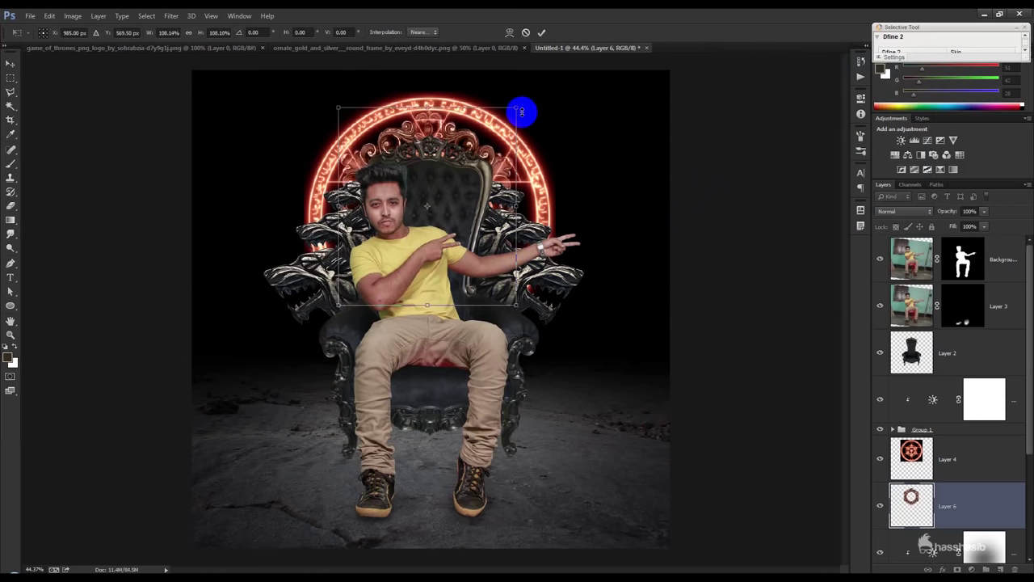
{"action": "key", "text": "Return"}
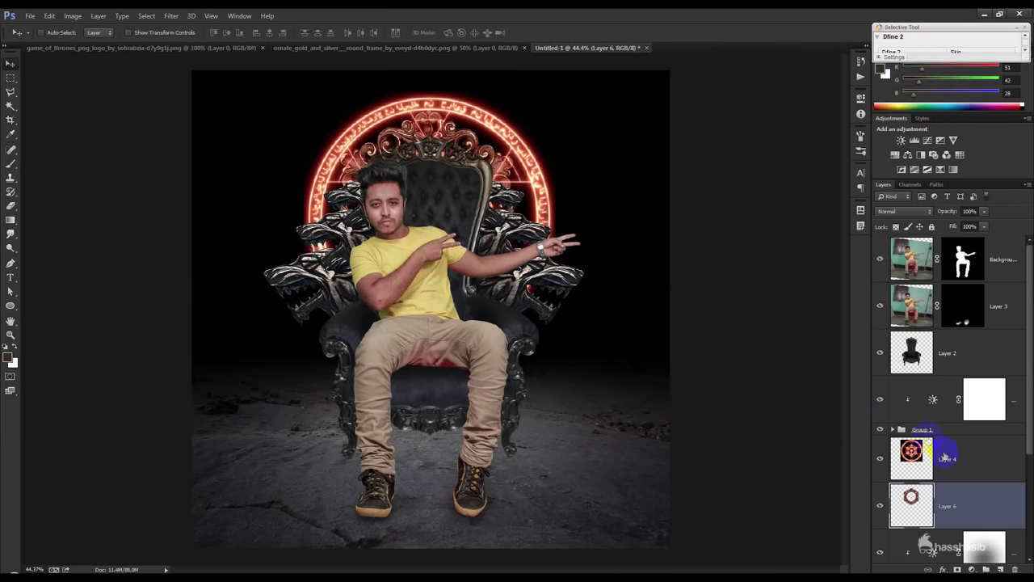
{"action": "left_click", "coordinate": [946, 458]}
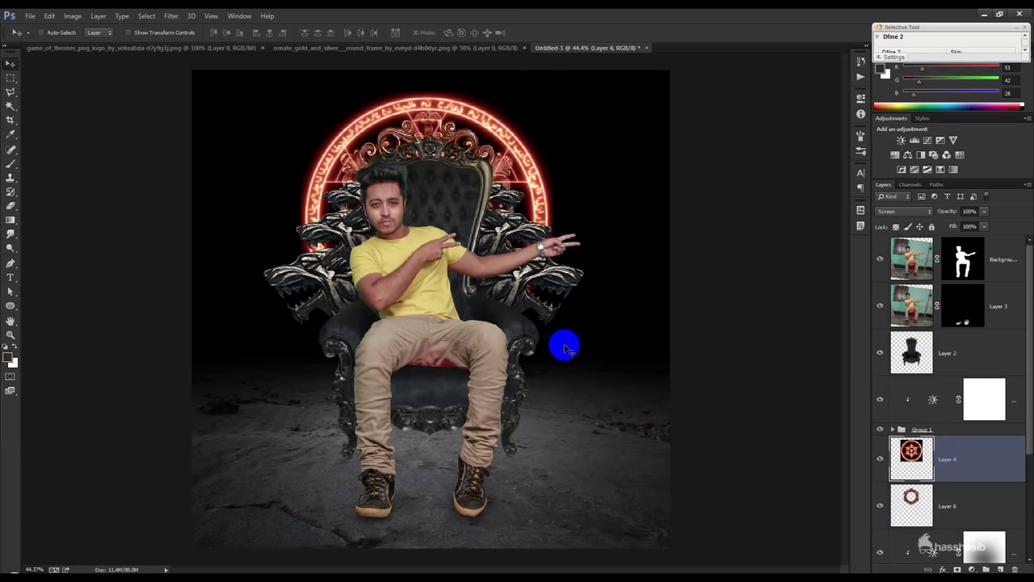
{"action": "left_click_drag", "start_coordinate": [412, 372], "coordinate": [440, 346]}
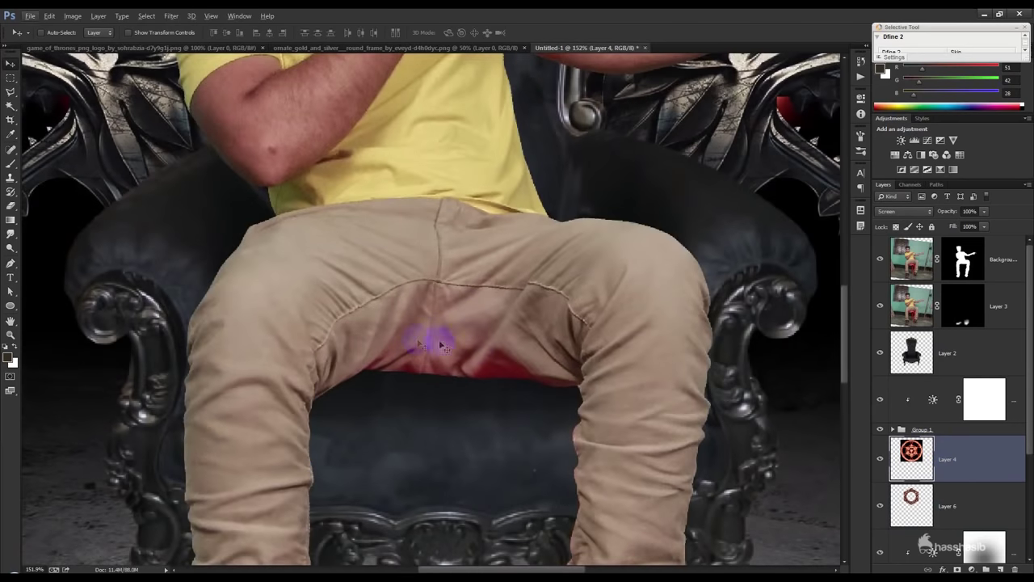
- Add a Hue/Saturation layer clipped to the man's Background copy, with Saturation -100
{"action": "scroll", "coordinate": [955, 348], "scroll_direction": "down", "scroll_amount": 1}
{"action": "scroll", "coordinate": [935, 295], "scroll_direction": "up", "scroll_amount": 1}
{"action": "left_click", "coordinate": [913, 266]}
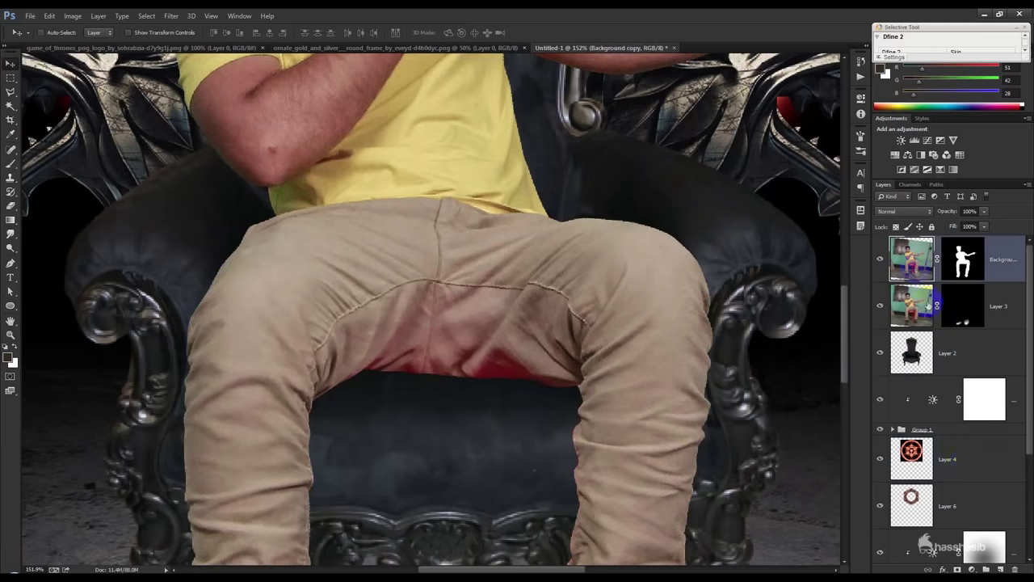
{"action": "left_click", "coordinate": [970, 569]}
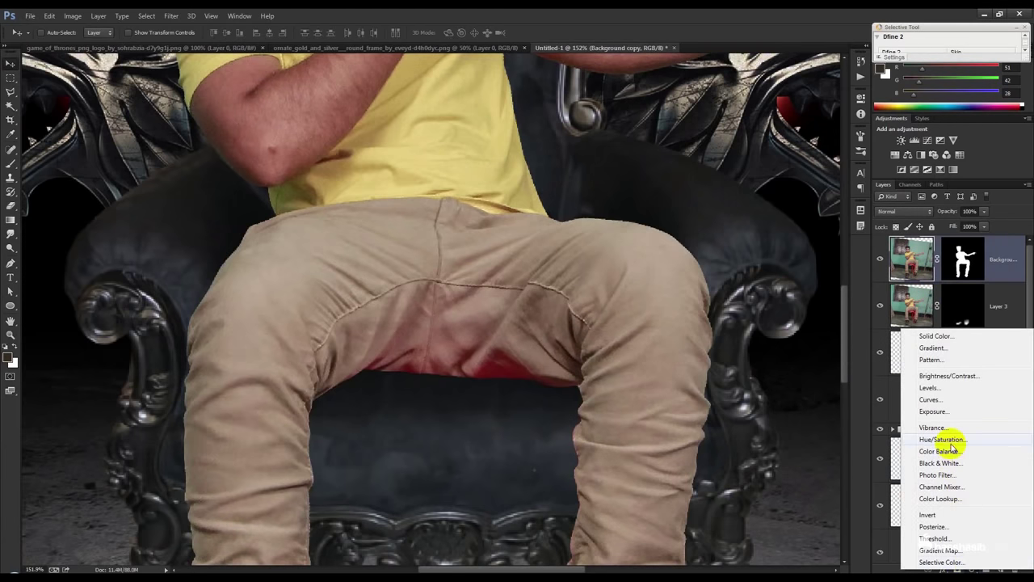
{"action": "left_click", "coordinate": [946, 445]}
{"action": "left_click", "coordinate": [765, 274]}
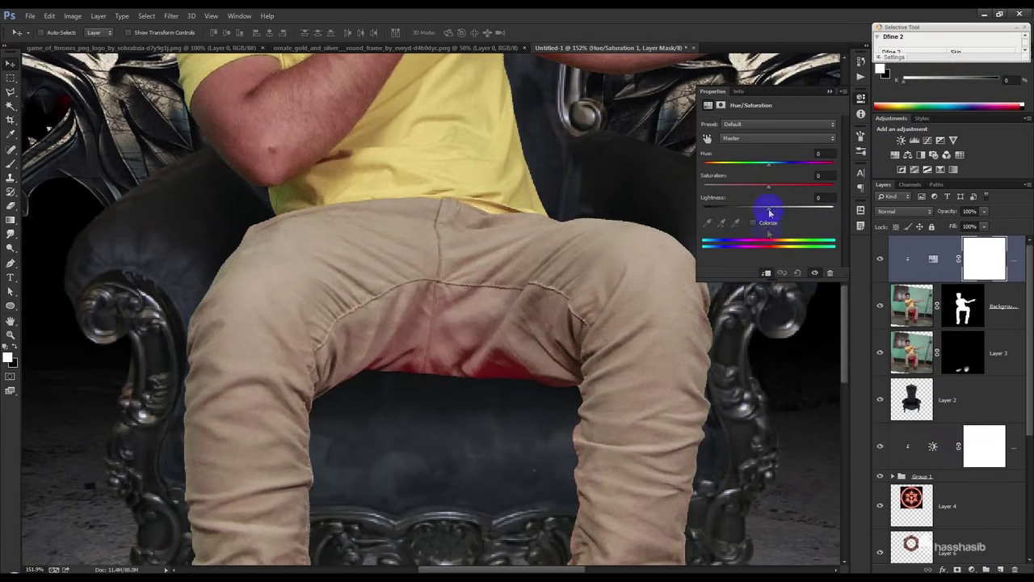
{"action": "left_click_drag", "start_coordinate": [768, 188], "coordinate": [693, 185]}
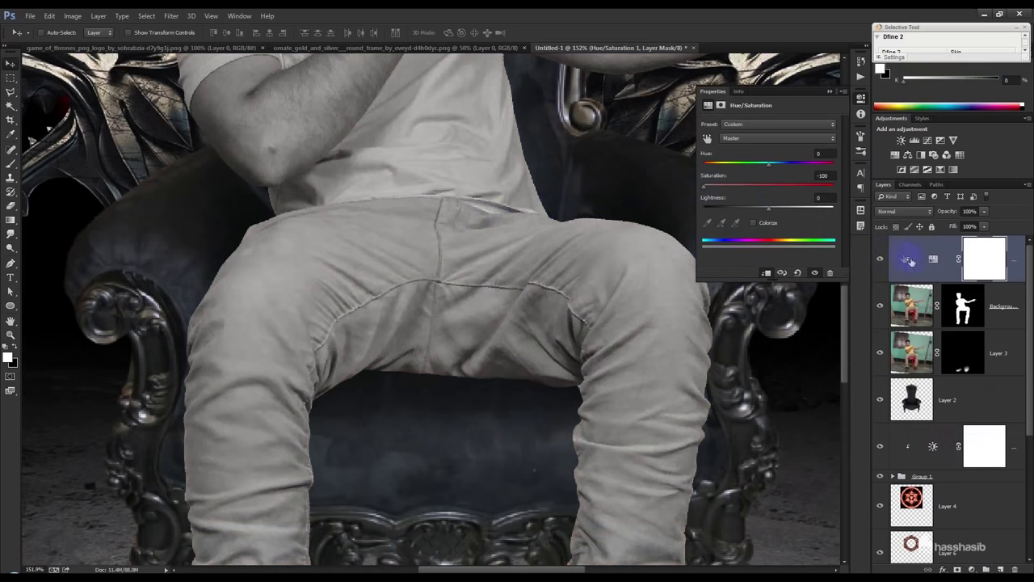
{"action": "scroll", "coordinate": [556, 298], "scroll_direction": "down", "scroll_amount": 3}
{"action": "scroll", "coordinate": [556, 298], "scroll_direction": "down", "scroll_amount": 3}
{"action": "scroll", "coordinate": [556, 297], "scroll_direction": "down", "scroll_amount": 2}
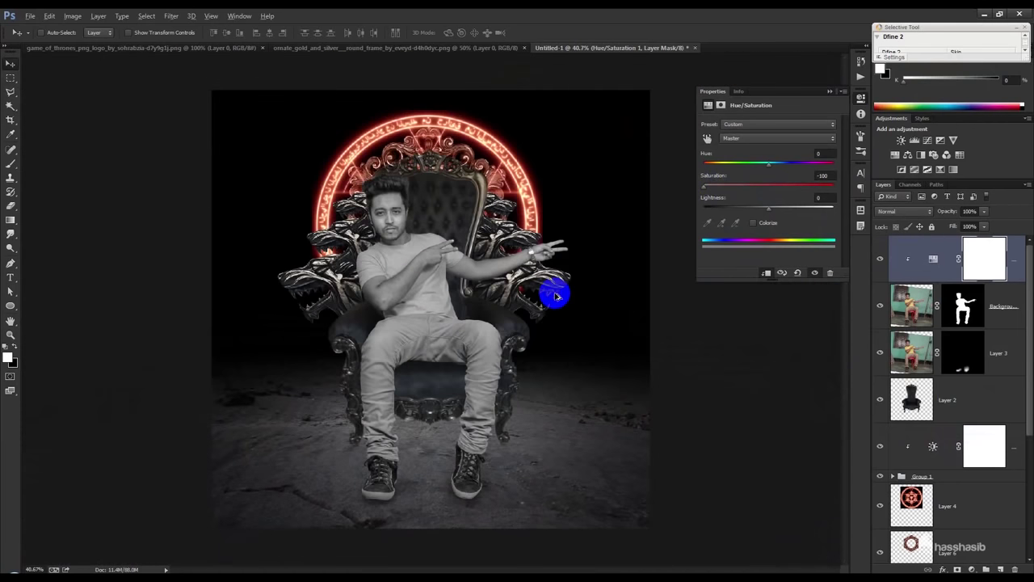
{"action": "left_click", "coordinate": [812, 274]}
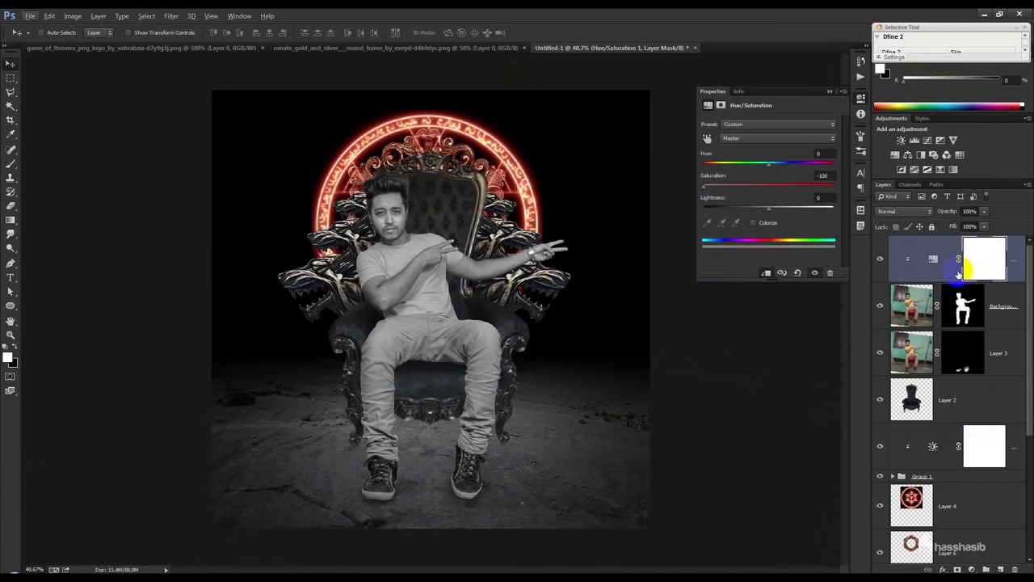
- Invert the Hue/Saturation mask and brush it over the red patch on the seat
{"action": "key", "text": "ctrl+i"}
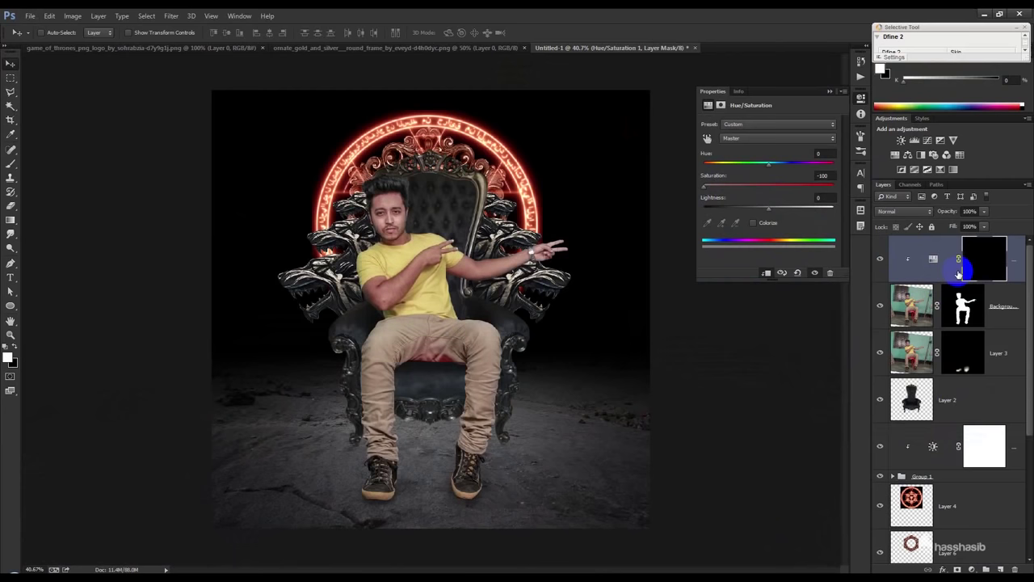
{"action": "left_click", "coordinate": [10, 164]}
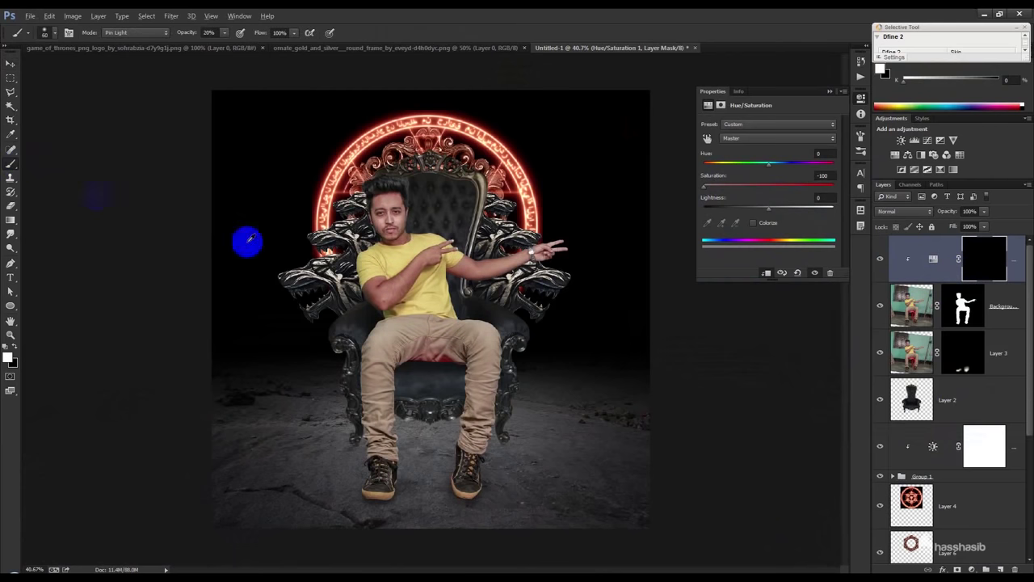
{"action": "scroll", "coordinate": [435, 349], "scroll_direction": "up", "scroll_amount": 5}
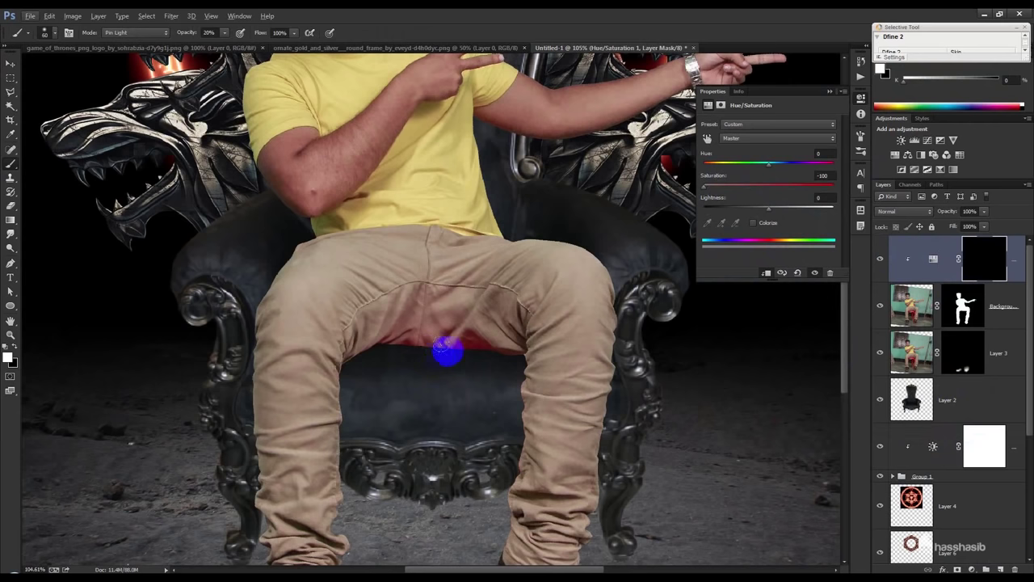
{"action": "left_click_drag", "start_coordinate": [441, 352], "coordinate": [458, 351]}
{"action": "key", "text": "bracketright"}
{"action": "key", "text": "bracketright"}
{"action": "key", "text": "bracketright"}
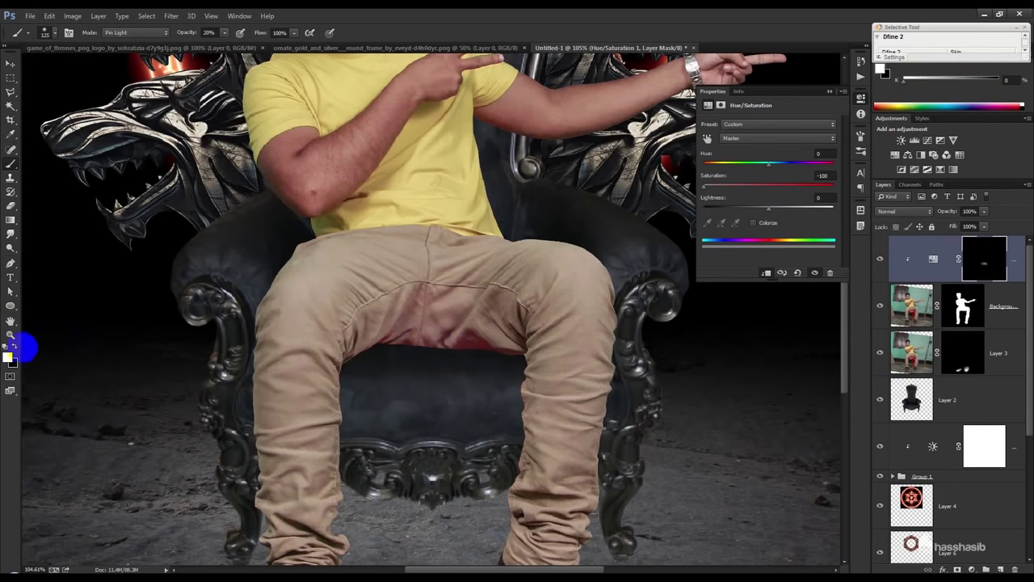
{"action": "left_click", "coordinate": [14, 349]}
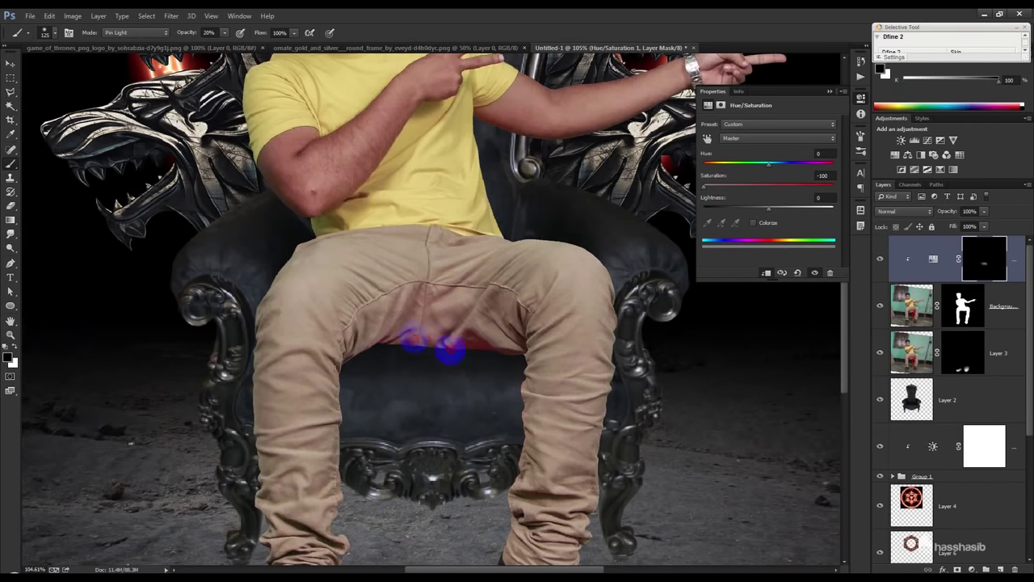
{"action": "left_click_drag", "start_coordinate": [451, 350], "coordinate": [420, 358]}
{"action": "left_click", "coordinate": [985, 253]}
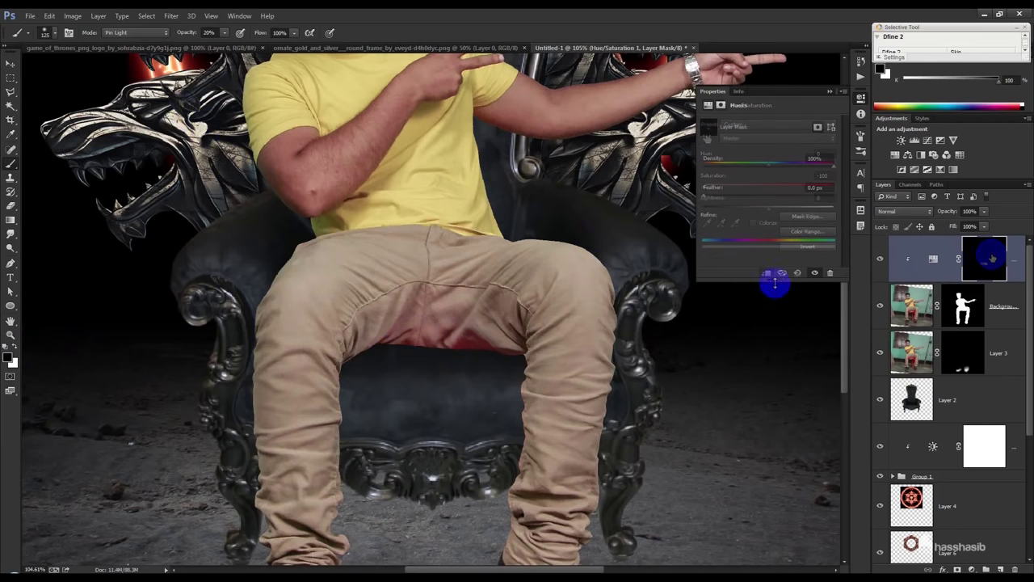
- Paint white on the mask to desaturate the seat's red patch and a tinted spot in the hair
{"action": "mouse_move", "coordinate": [476, 348]}
{"action": "left_mouse_down"}
{"action": "mouse_move", "coordinate": [499, 369]}
{"action": "mouse_move", "coordinate": [439, 328]}
{"action": "mouse_move", "coordinate": [455, 358]}
{"action": "mouse_move", "coordinate": [396, 339]}
{"action": "left_mouse_up"}
{"action": "left_click", "coordinate": [13, 346]}
{"action": "mouse_move", "coordinate": [388, 346]}
{"action": "left_mouse_down"}
{"action": "mouse_move", "coordinate": [478, 351]}
{"action": "mouse_move", "coordinate": [488, 363]}
{"action": "mouse_move", "coordinate": [478, 340]}
{"action": "mouse_move", "coordinate": [355, 346]}
{"action": "mouse_move", "coordinate": [439, 317]}
{"action": "left_mouse_up"}
{"action": "scroll", "coordinate": [473, 388], "scroll_direction": "down", "scroll_amount": 5}
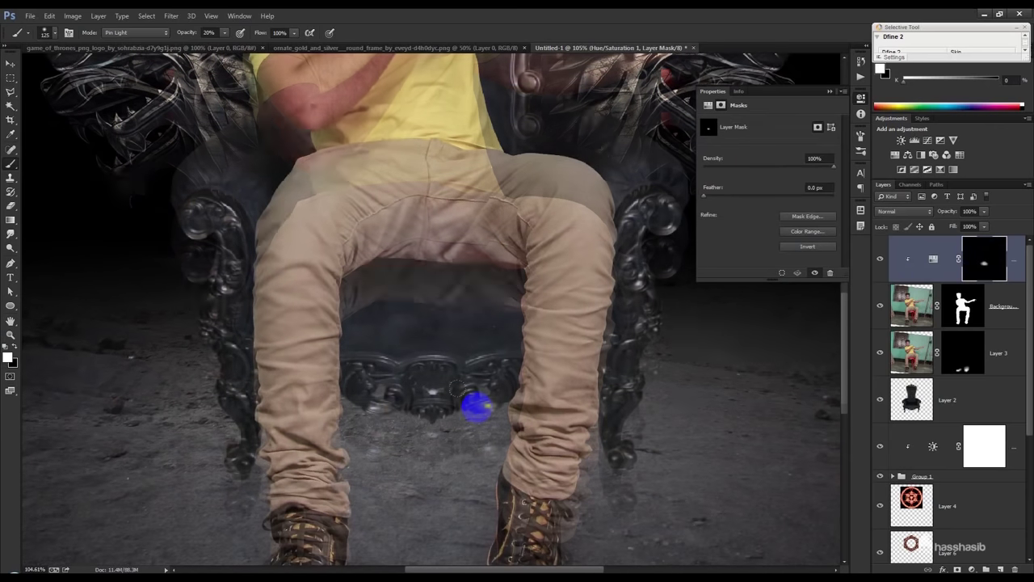
{"action": "scroll", "coordinate": [476, 408], "scroll_direction": "down", "scroll_amount": 3}
{"action": "scroll", "coordinate": [476, 408], "scroll_direction": "up", "scroll_amount": 3}
{"action": "scroll", "coordinate": [475, 404], "scroll_direction": "up", "scroll_amount": 2}
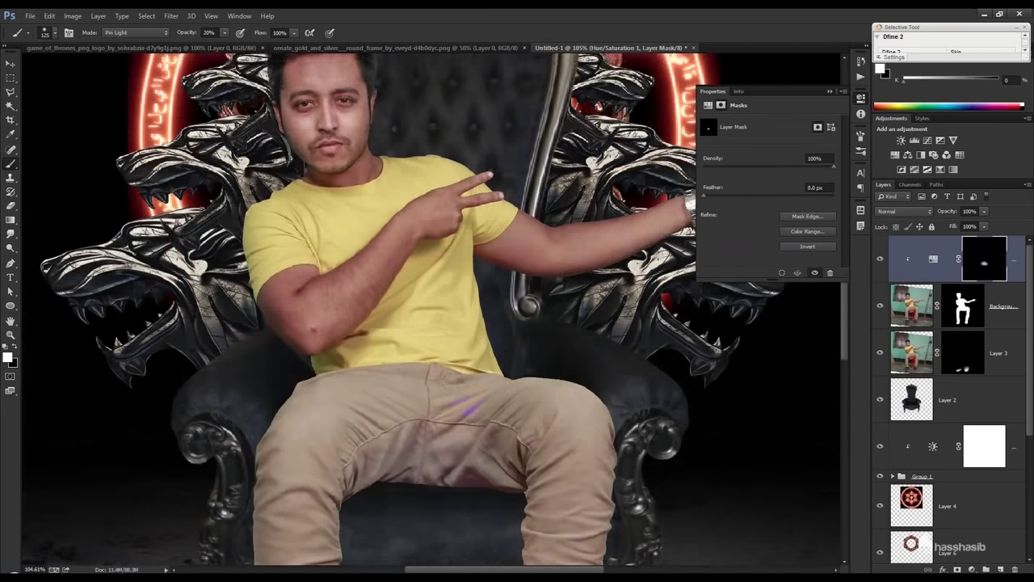
{"action": "scroll", "coordinate": [453, 307], "scroll_direction": "up", "scroll_amount": 3}
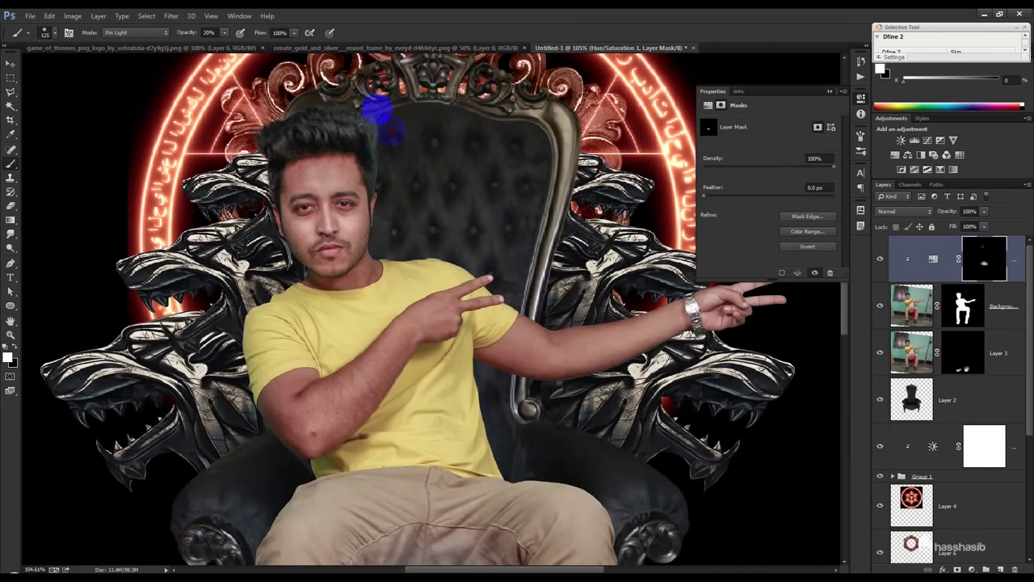
{"action": "mouse_move", "coordinate": [366, 105]}
{"action": "left_mouse_down"}
{"action": "mouse_move", "coordinate": [312, 92]}
{"action": "mouse_move", "coordinate": [386, 108]}
{"action": "mouse_move", "coordinate": [390, 164]}
{"action": "mouse_move", "coordinate": [353, 108]}
{"action": "mouse_move", "coordinate": [250, 142]}
{"action": "mouse_move", "coordinate": [231, 162]}
{"action": "mouse_move", "coordinate": [380, 121]}
{"action": "mouse_move", "coordinate": [278, 93]}
{"action": "left_mouse_up"}
- Spot-heal blemishes on the man's moustache, under his eye and on his cheek
{"action": "left_click", "coordinate": [913, 305]}
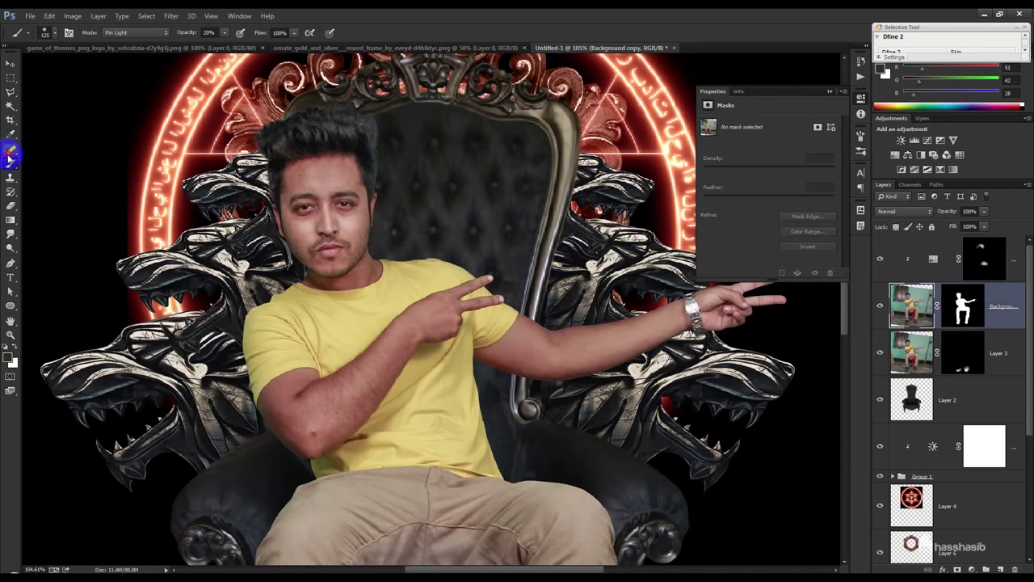
{"action": "left_click", "coordinate": [10, 151]}
{"action": "scroll", "coordinate": [296, 152], "scroll_direction": "up", "scroll_amount": 3}
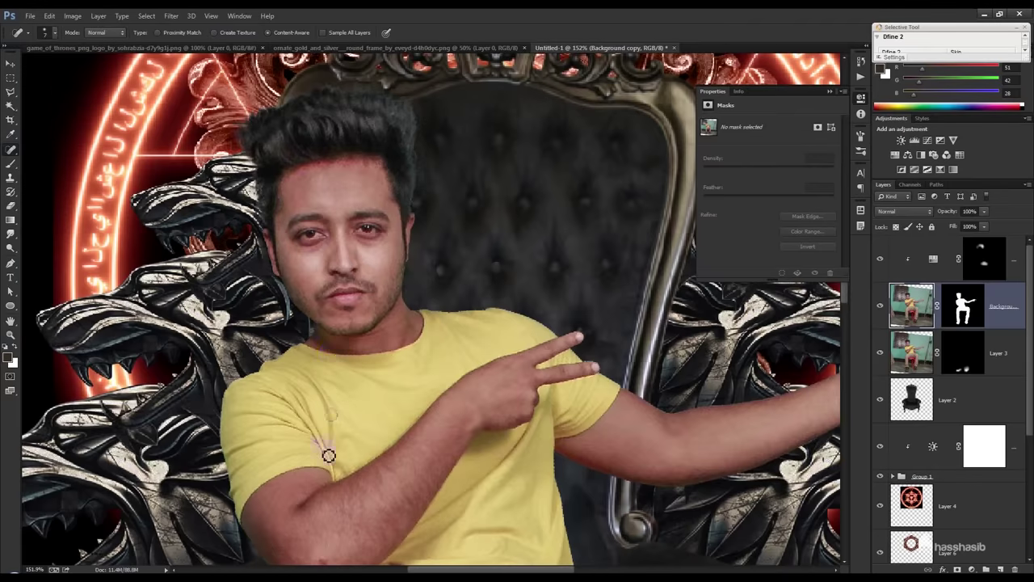
{"action": "scroll", "coordinate": [330, 453], "scroll_direction": "down", "scroll_amount": 2}
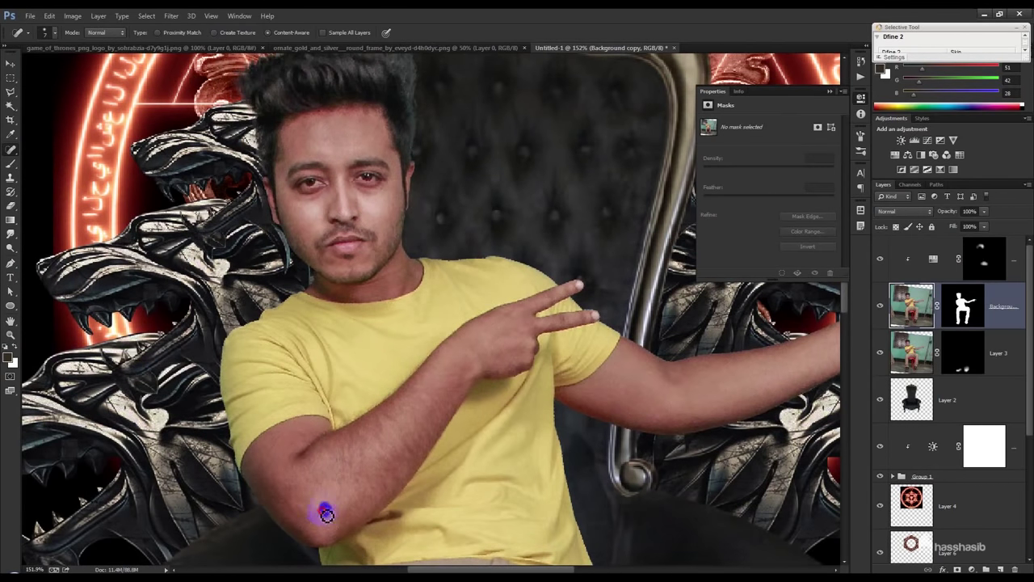
{"action": "left_click_drag", "start_coordinate": [338, 237], "coordinate": [360, 243]}
{"action": "left_click_drag", "start_coordinate": [320, 207], "coordinate": [303, 205]}
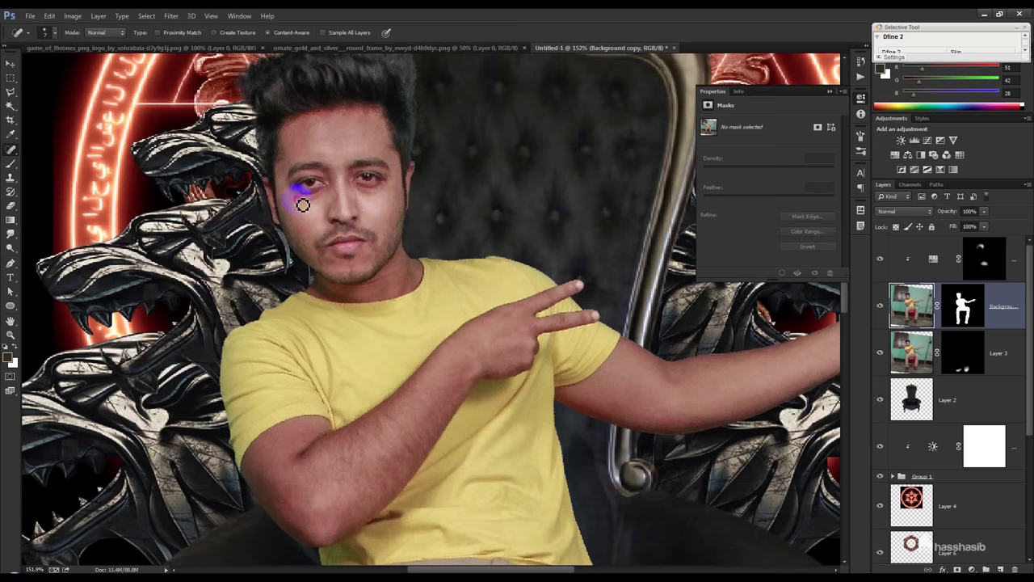
{"action": "left_click_drag", "start_coordinate": [401, 200], "coordinate": [401, 210]}
{"action": "scroll", "coordinate": [395, 209], "scroll_direction": "down", "scroll_amount": 3}
{"action": "scroll", "coordinate": [393, 209], "scroll_direction": "down", "scroll_amount": 3}
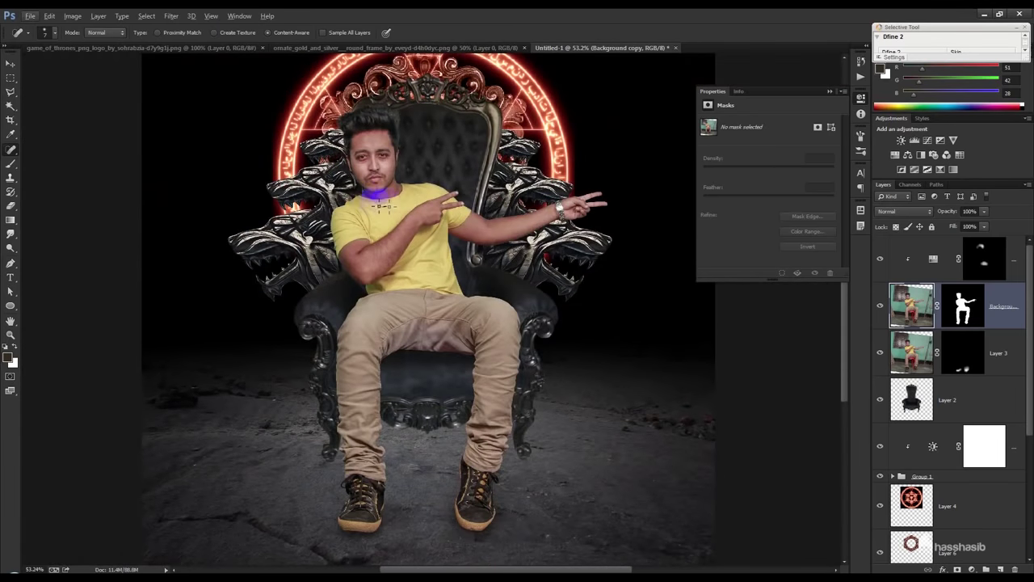
{"action": "scroll", "coordinate": [380, 186], "scroll_direction": "down", "scroll_amount": 3}
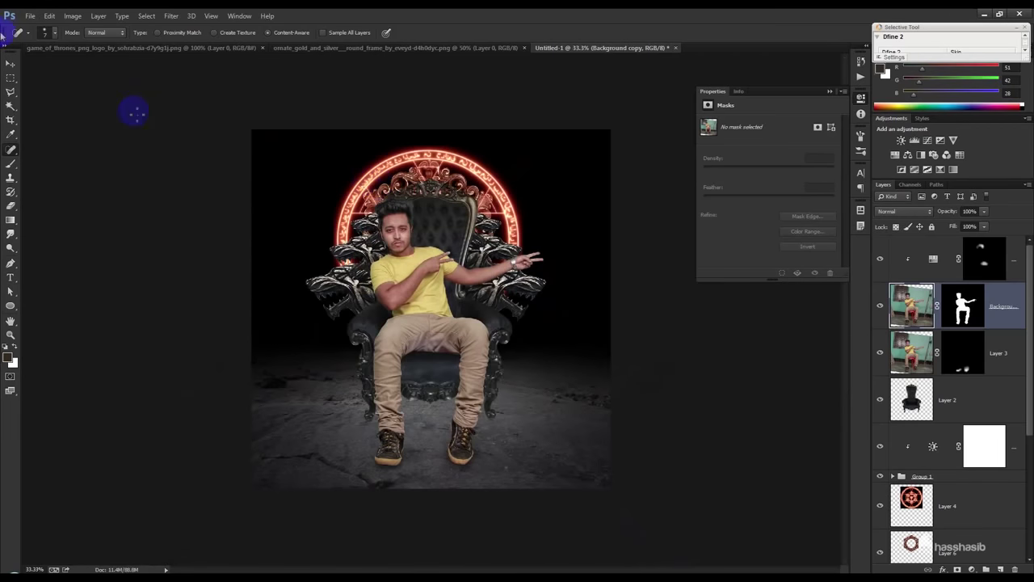
{"action": "left_click", "coordinate": [9, 61]}
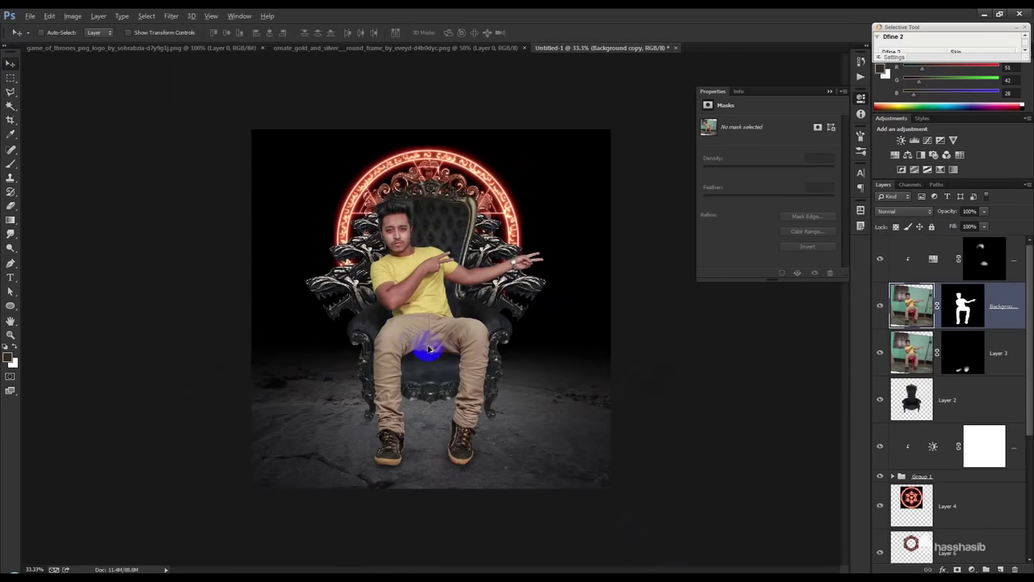
{"action": "scroll", "coordinate": [428, 349], "scroll_direction": "up", "scroll_amount": 1}
{"action": "scroll", "coordinate": [428, 349], "scroll_direction": "up", "scroll_amount": 2}
{"action": "scroll", "coordinate": [428, 349], "scroll_direction": "up", "scroll_amount": 2}
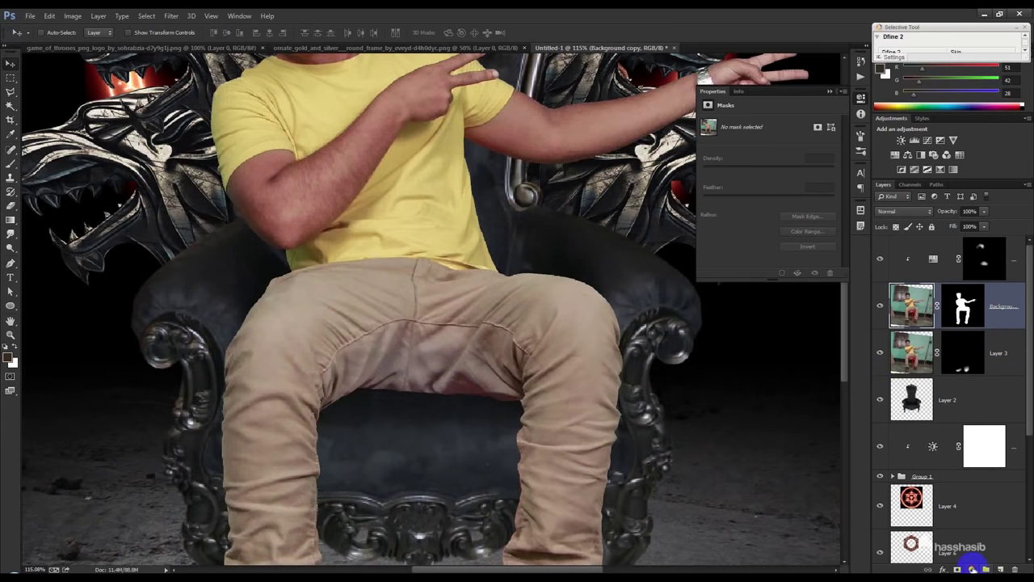
- Add a Brightness/Contrast layer at Brightness -150, Contrast 100, and invert its mask to hide it
{"action": "left_click", "coordinate": [972, 566]}
{"action": "left_click", "coordinate": [940, 370]}
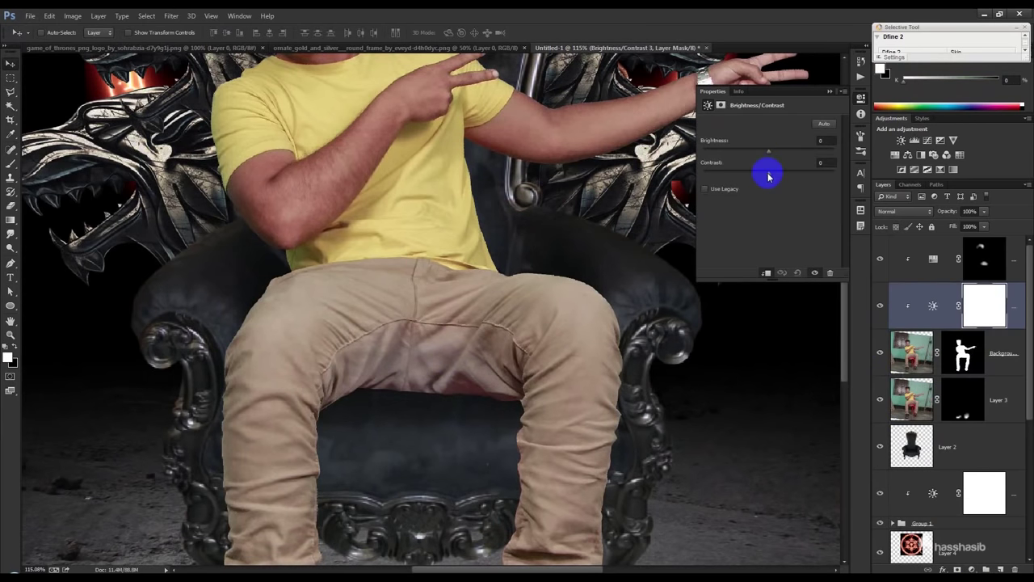
{"action": "mouse_move", "coordinate": [769, 176]}
{"action": "left_mouse_down"}
{"action": "mouse_move", "coordinate": [863, 167]}
{"action": "mouse_move", "coordinate": [740, 184]}
{"action": "mouse_move", "coordinate": [646, 168]}
{"action": "left_mouse_up"}
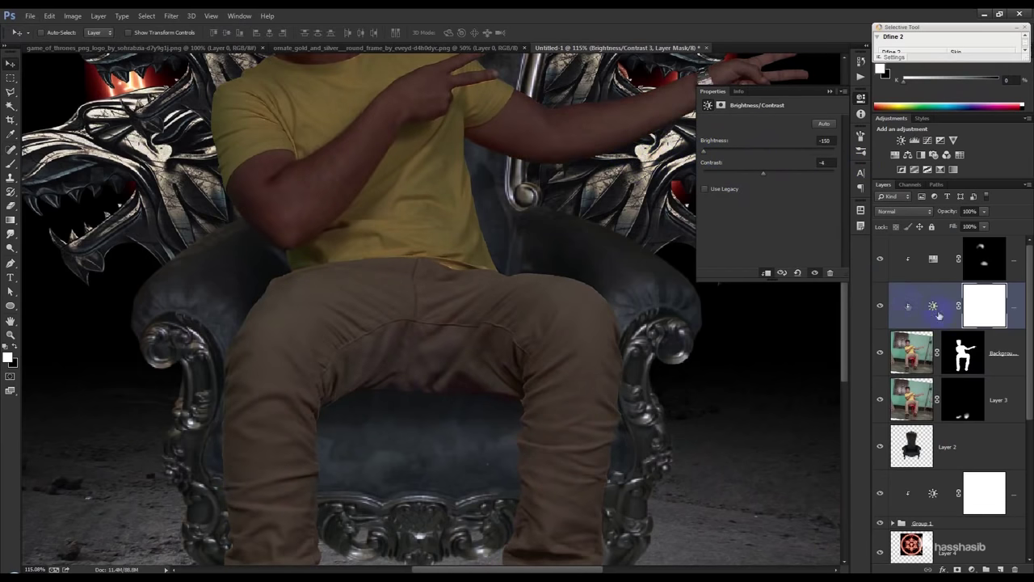
{"action": "left_click_drag", "start_coordinate": [769, 175], "coordinate": [824, 169]}
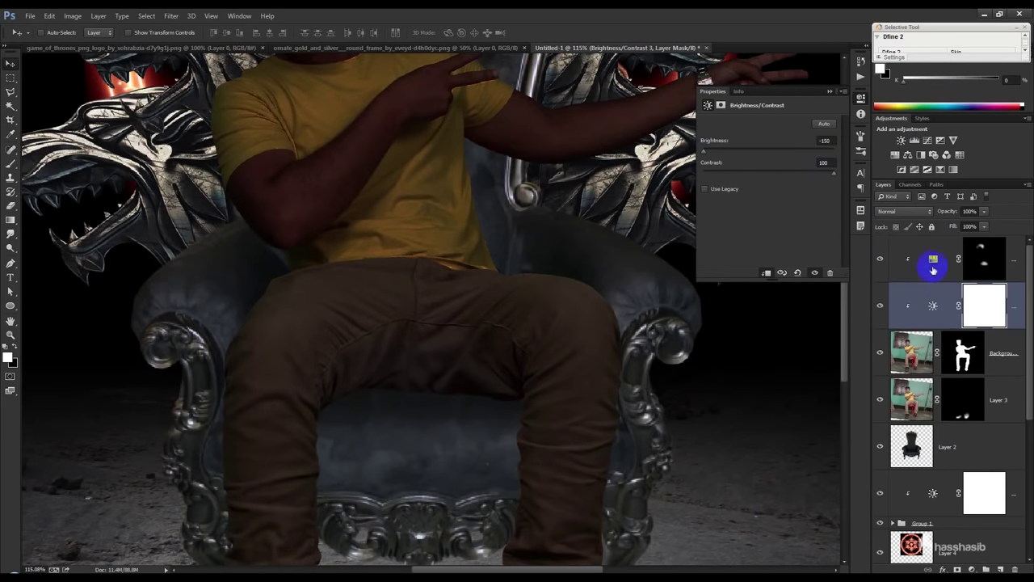
{"action": "key", "text": "ctrl+i"}
- Paint shadow through the Brightness/Contrast mask onto the crotch area and around the shoes
{"action": "left_click", "coordinate": [8, 166]}
{"action": "mouse_move", "coordinate": [383, 416]}
{"action": "left_mouse_down"}
{"action": "mouse_move", "coordinate": [406, 392]}
{"action": "mouse_move", "coordinate": [452, 394]}
{"action": "mouse_move", "coordinate": [344, 481]}
{"action": "mouse_move", "coordinate": [386, 394]}
{"action": "mouse_move", "coordinate": [504, 411]}
{"action": "mouse_move", "coordinate": [460, 406]}
{"action": "mouse_move", "coordinate": [485, 527]}
{"action": "left_mouse_up"}
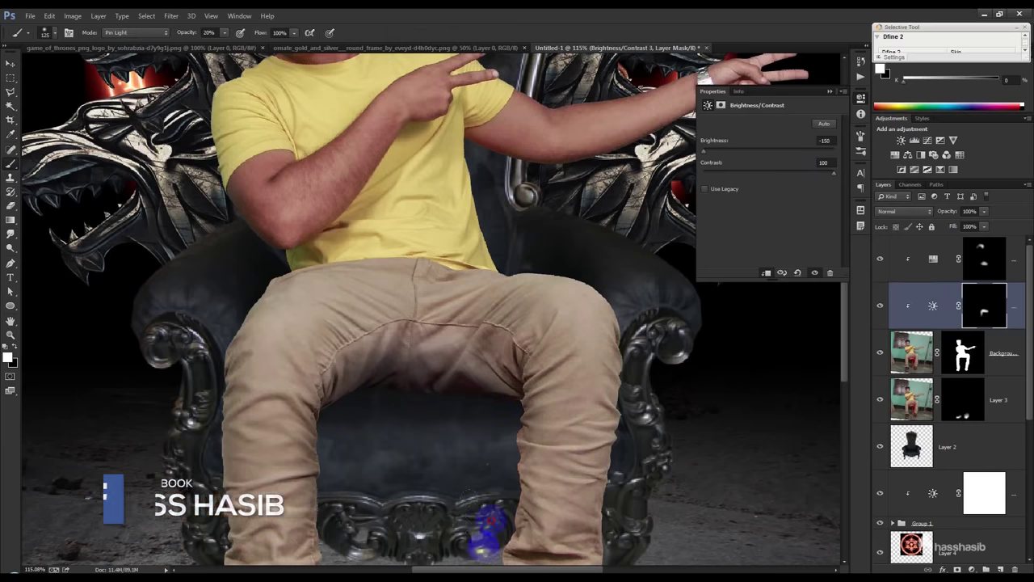
{"action": "scroll", "coordinate": [485, 527], "scroll_direction": "down", "scroll_amount": 2}
{"action": "scroll", "coordinate": [481, 530], "scroll_direction": "down", "scroll_amount": 2}
{"action": "scroll", "coordinate": [472, 533], "scroll_direction": "down", "scroll_amount": 2}
{"action": "scroll", "coordinate": [465, 538], "scroll_direction": "down", "scroll_amount": 2}
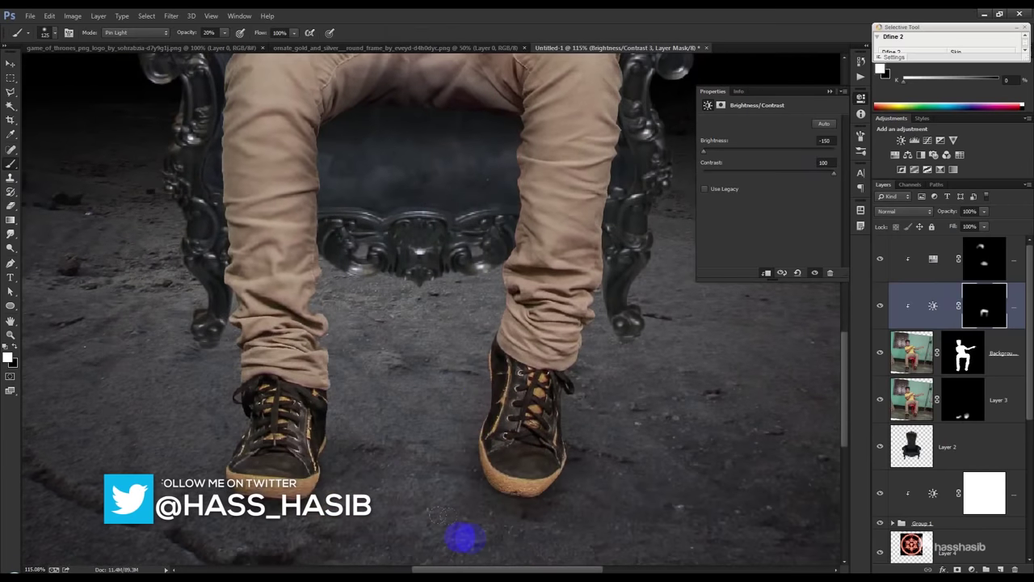
{"action": "mouse_move", "coordinate": [327, 521]}
{"action": "left_mouse_down"}
{"action": "mouse_move", "coordinate": [261, 445]}
{"action": "mouse_move", "coordinate": [330, 438]}
{"action": "mouse_move", "coordinate": [284, 519]}
{"action": "mouse_move", "coordinate": [173, 527]}
{"action": "left_mouse_up"}
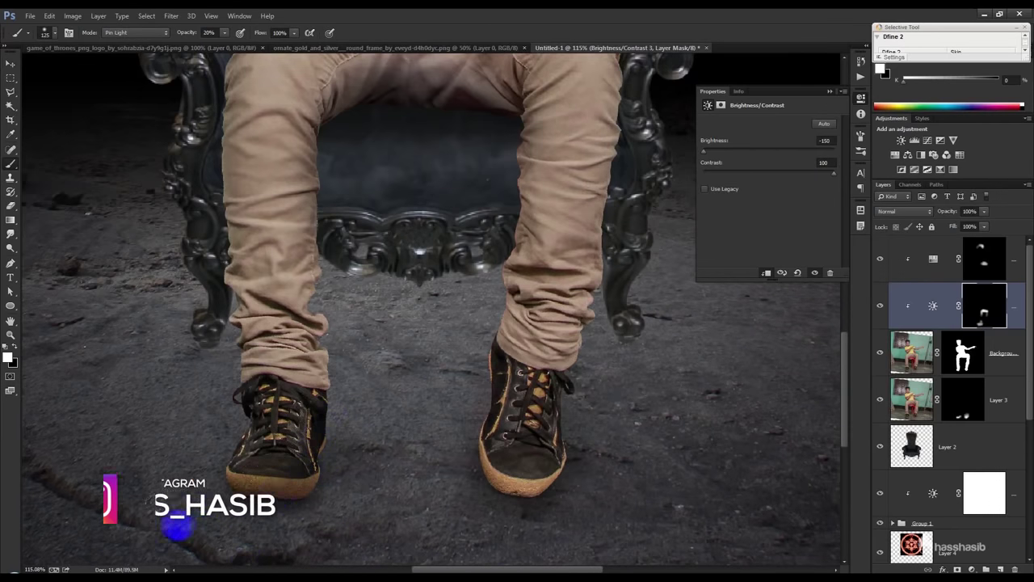
{"action": "left_click_drag", "start_coordinate": [496, 542], "coordinate": [557, 502]}
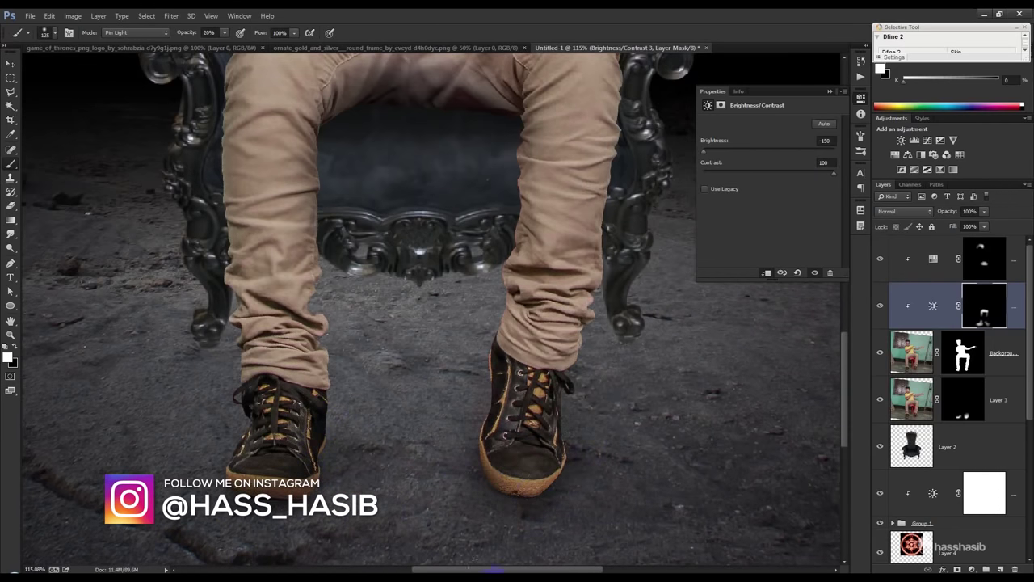
- Paint further shadow strokes on the mask, then select the throne layer with the Move tool
{"action": "scroll", "coordinate": [488, 473], "scroll_direction": "up", "scroll_amount": 2}
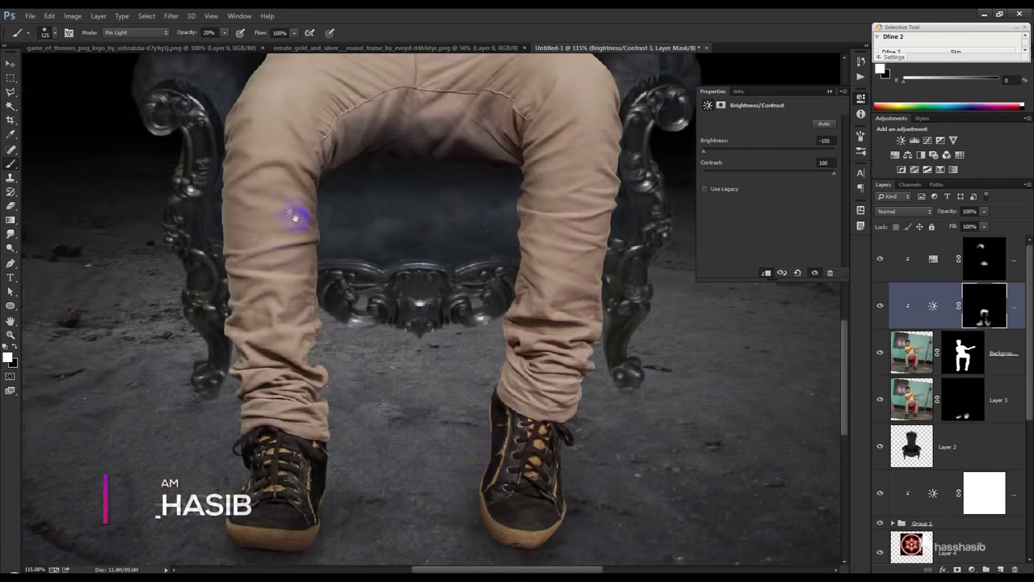
{"action": "scroll", "coordinate": [295, 217], "scroll_direction": "up", "scroll_amount": 15}
{"action": "scroll", "coordinate": [243, 259], "scroll_direction": "up", "scroll_amount": 3}
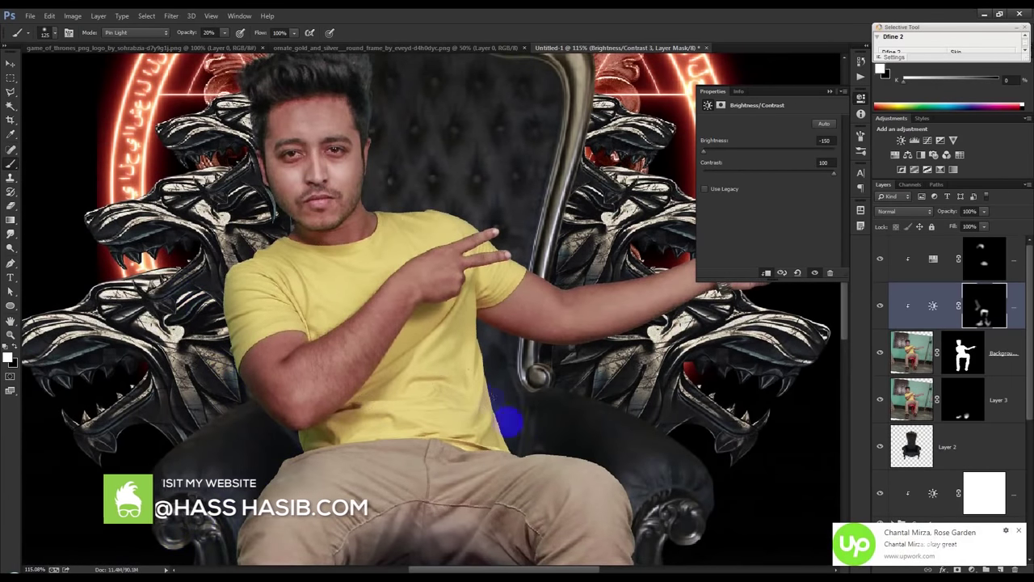
{"action": "left_click_drag", "start_coordinate": [485, 333], "coordinate": [586, 360]}
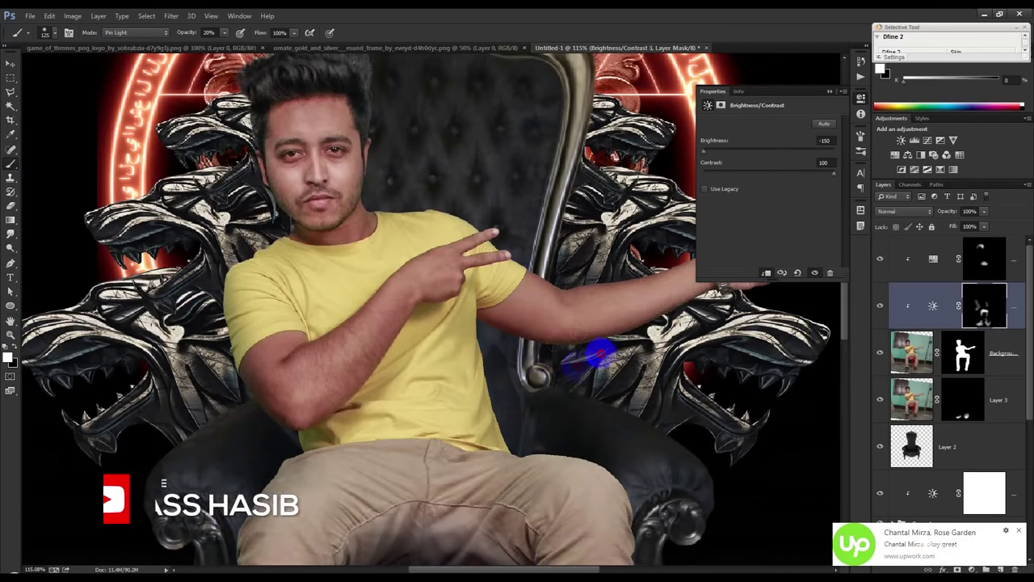
{"action": "left_click", "coordinate": [1018, 530]}
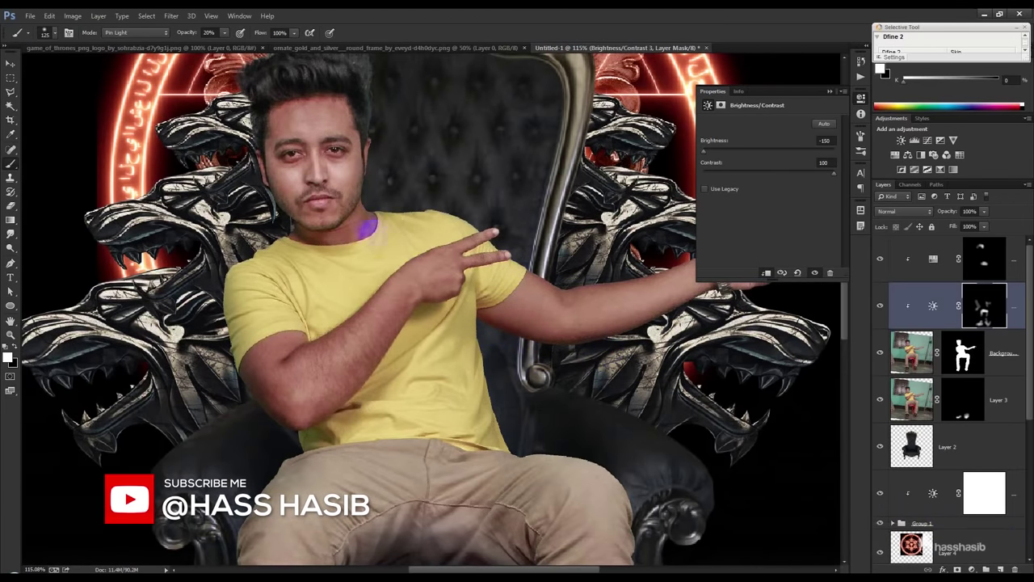
{"action": "scroll", "coordinate": [364, 113], "scroll_direction": "up", "scroll_amount": 2}
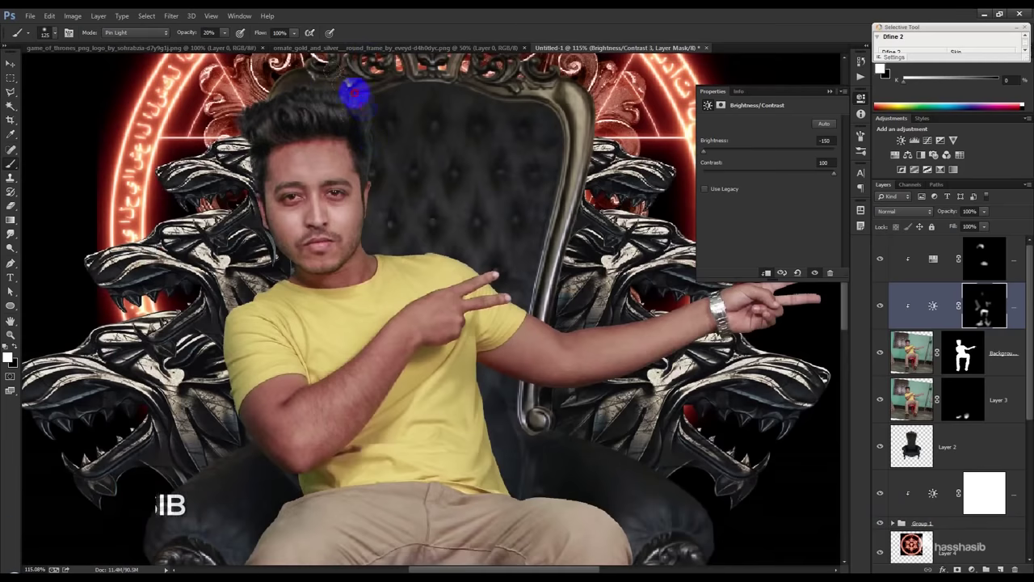
{"action": "left_click_drag", "start_coordinate": [231, 157], "coordinate": [214, 198]}
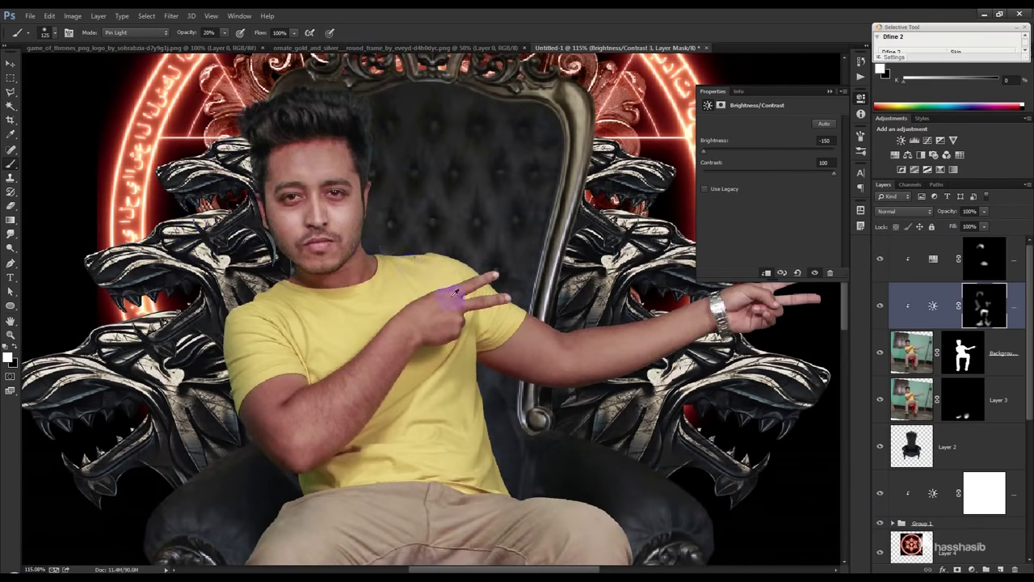
{"action": "scroll", "coordinate": [429, 307], "scroll_direction": "down", "scroll_amount": 5}
{"action": "scroll", "coordinate": [429, 307], "scroll_direction": "down", "scroll_amount": 2}
{"action": "scroll", "coordinate": [428, 307], "scroll_direction": "up", "scroll_amount": 2}
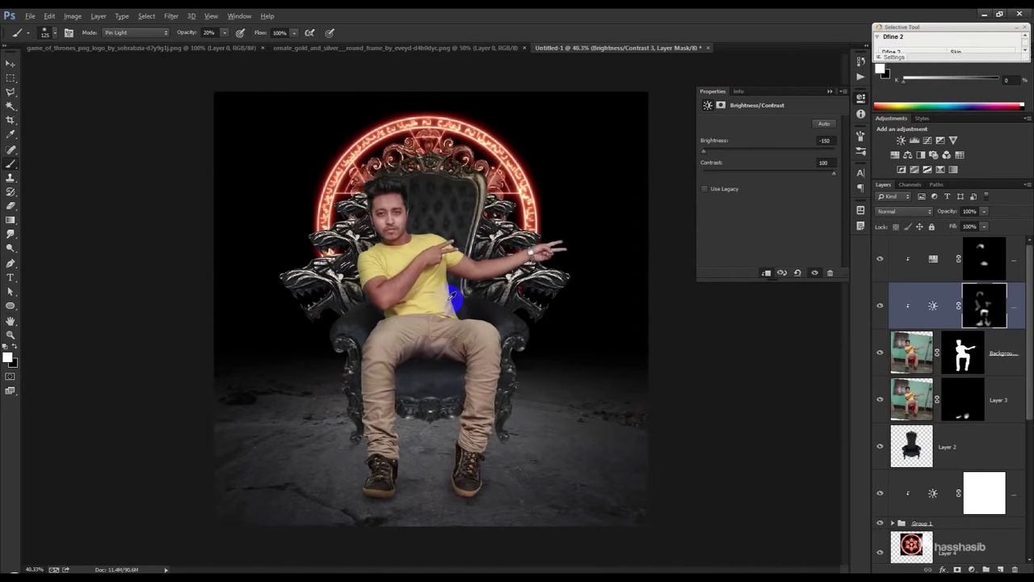
{"action": "left_click", "coordinate": [10, 63]}
{"action": "left_click", "coordinate": [958, 449]}
- Add a Brightness/Contrast layer at Brightness -33 for the throne and duplicate Layer 2
{"action": "left_click", "coordinate": [973, 569]}
{"action": "left_click", "coordinate": [956, 380]}
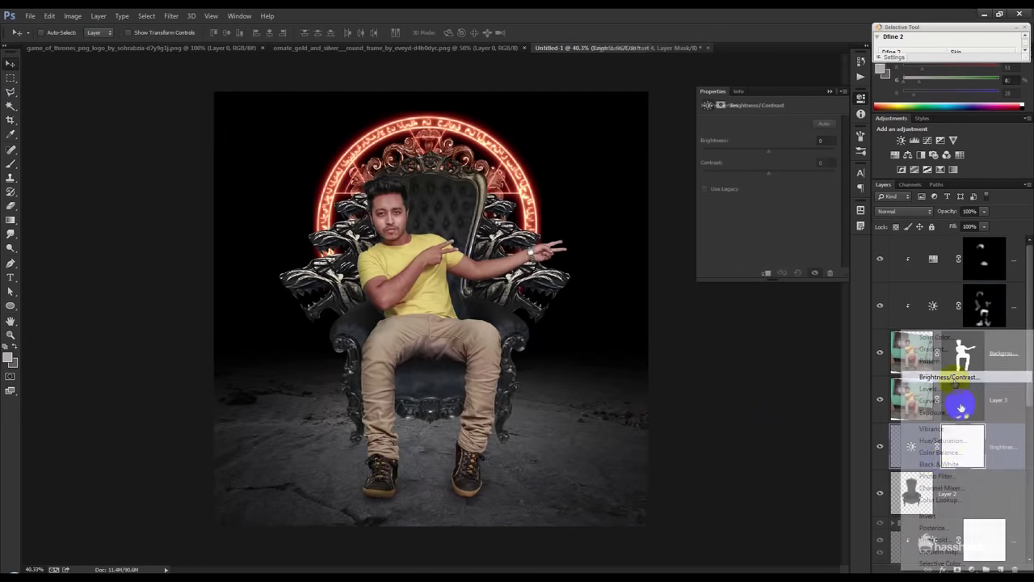
{"action": "left_click_drag", "start_coordinate": [770, 156], "coordinate": [751, 156]}
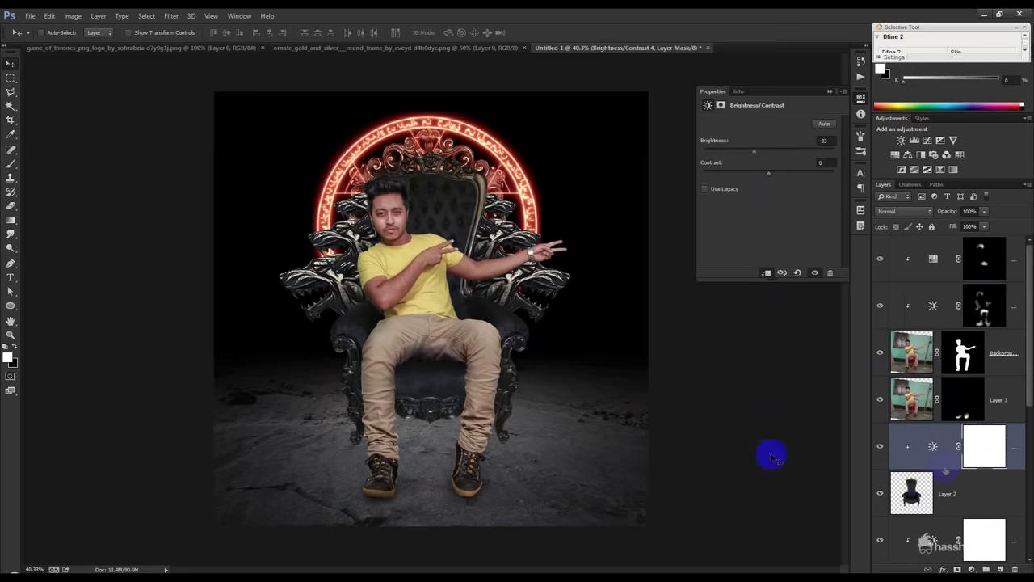
{"action": "scroll", "coordinate": [435, 467], "scroll_direction": "up", "scroll_amount": 2}
{"action": "scroll", "coordinate": [435, 468], "scroll_direction": "down", "scroll_amount": 3}
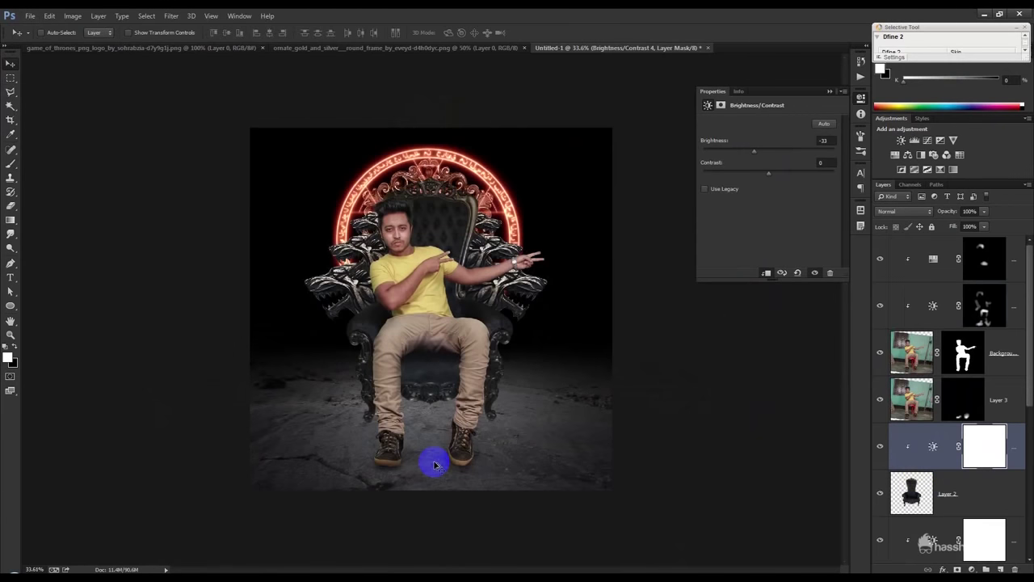
{"action": "left_click", "coordinate": [956, 481]}
{"action": "key", "text": "ctrl+j"}
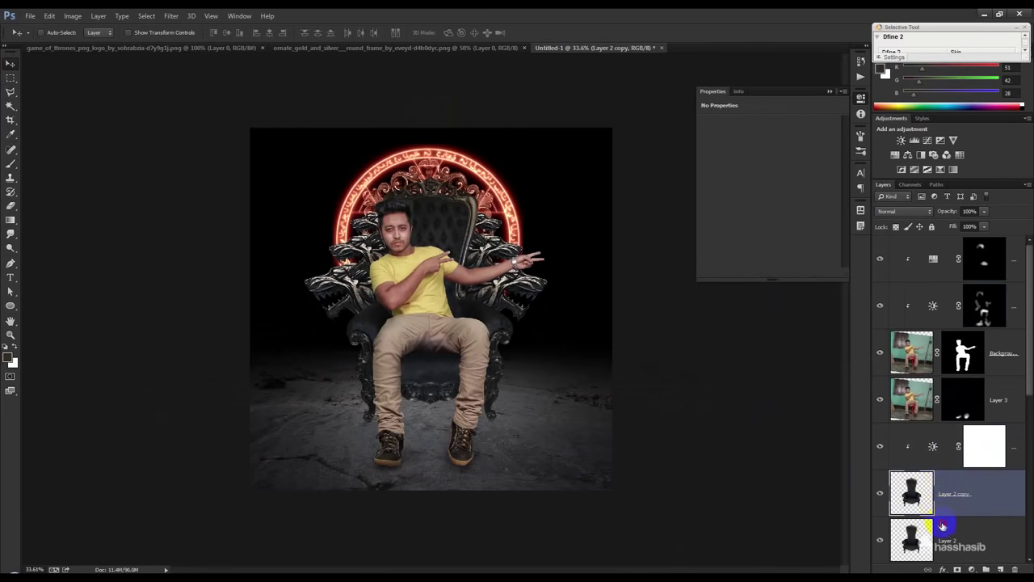
- Fully desaturate the original throne layer with Hue/Saturation Saturation -100
{"action": "left_click", "coordinate": [941, 527]}
{"action": "left_click", "coordinate": [73, 15]}
{"action": "mouse_move", "coordinate": [89, 45]}
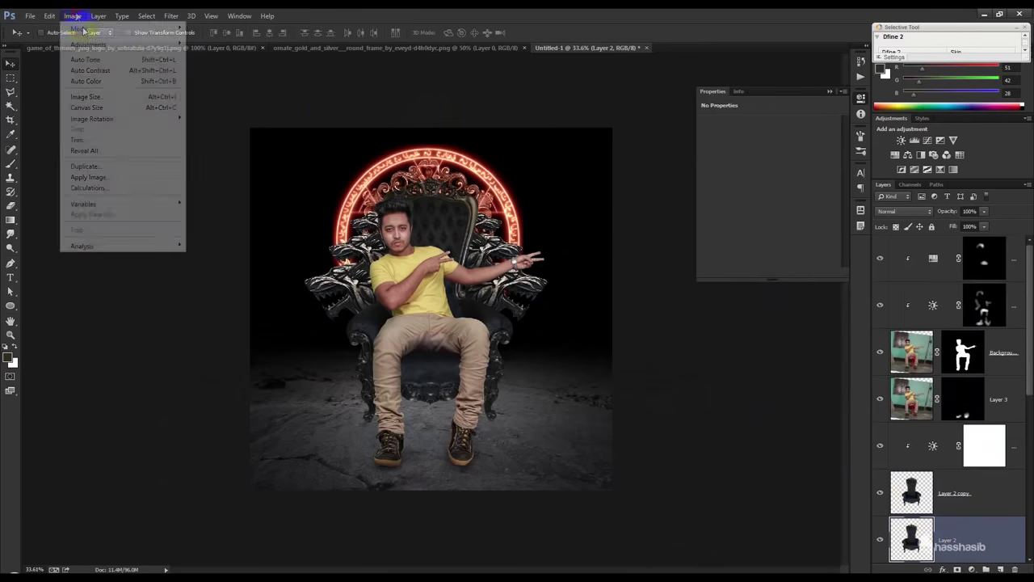
{"action": "left_click", "coordinate": [219, 102]}
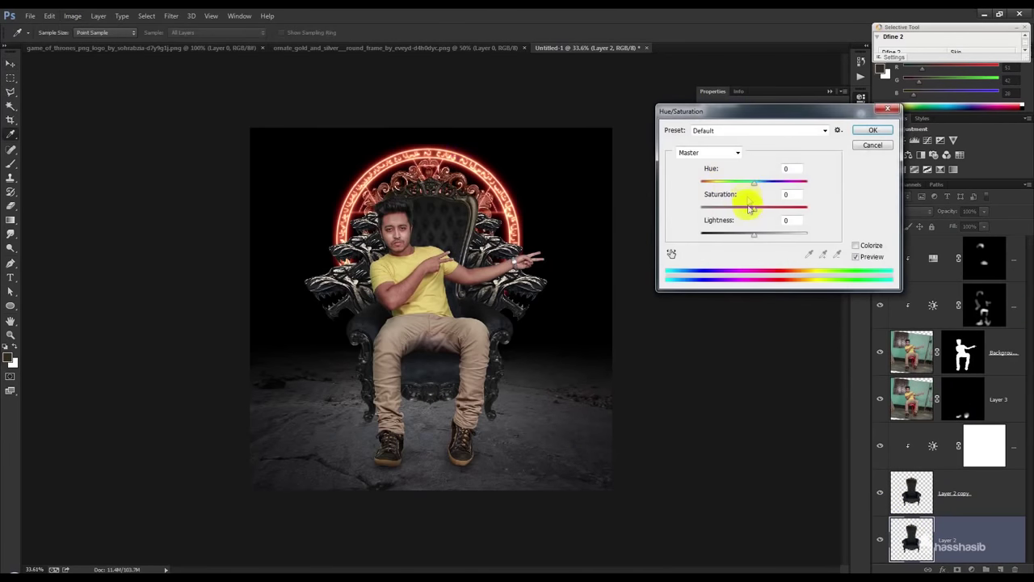
{"action": "left_click_drag", "start_coordinate": [754, 207], "coordinate": [637, 215]}
{"action": "left_click", "coordinate": [873, 130]}
- Flip and skew the throne layer downward into a slanted floor shadow
{"action": "key", "text": "ctrl+t"}
{"action": "left_click_drag", "start_coordinate": [430, 177], "coordinate": [353, 560]}
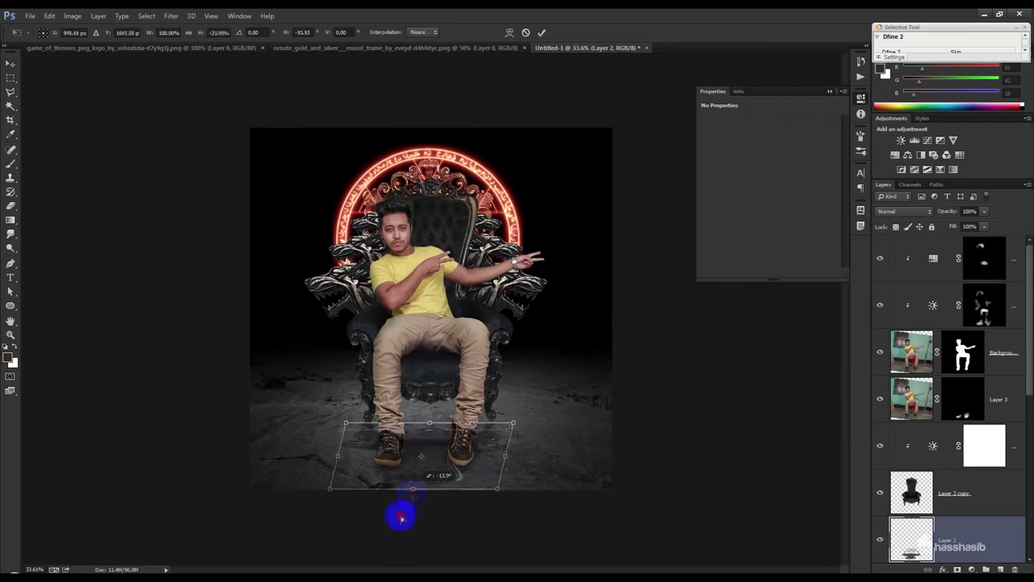
{"action": "left_click_drag", "start_coordinate": [429, 423], "coordinate": [430, 420]}
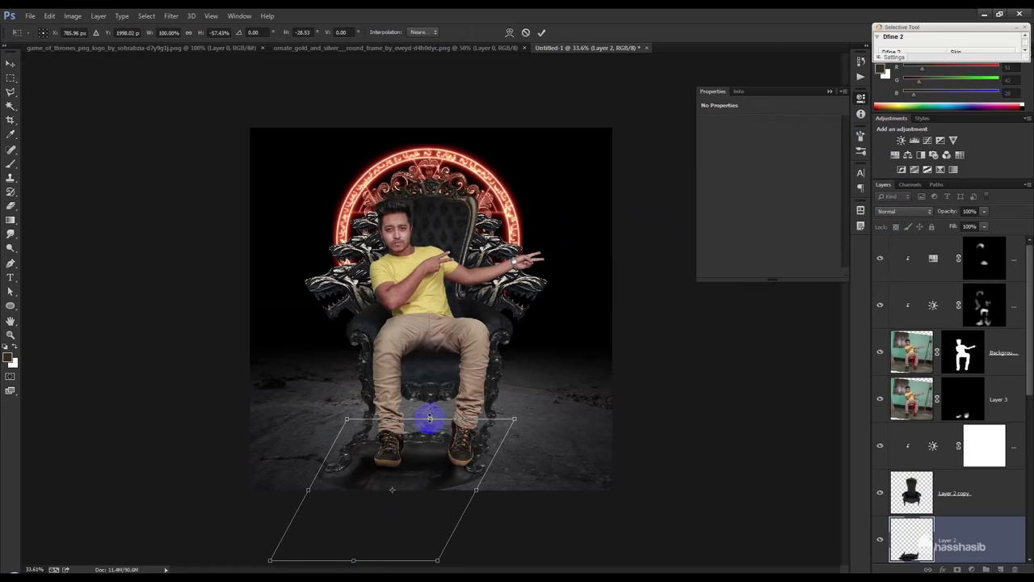
{"action": "key", "text": "Return"}
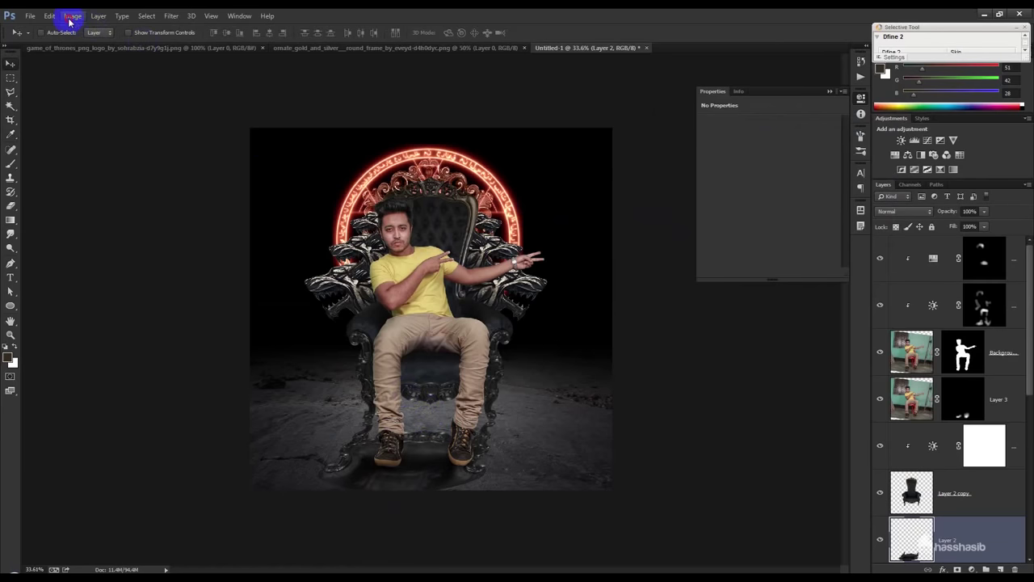
- Turn the flipped throne layer completely black with Hue/Saturation Lightness -100
{"action": "left_click", "coordinate": [73, 16]}
{"action": "left_click", "coordinate": [203, 102]}
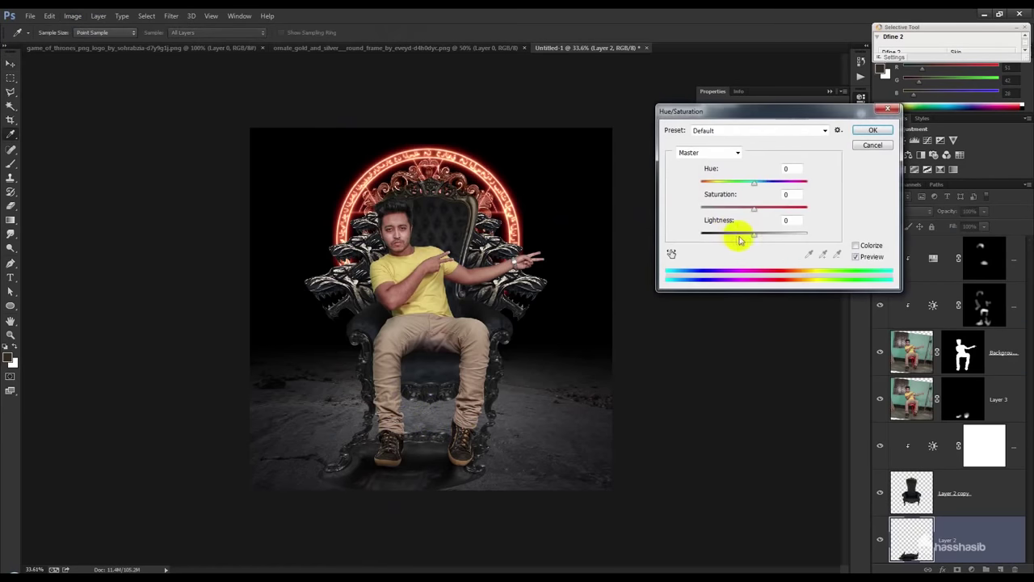
{"action": "left_click_drag", "start_coordinate": [735, 235], "coordinate": [635, 233]}
{"action": "left_click", "coordinate": [872, 130]}
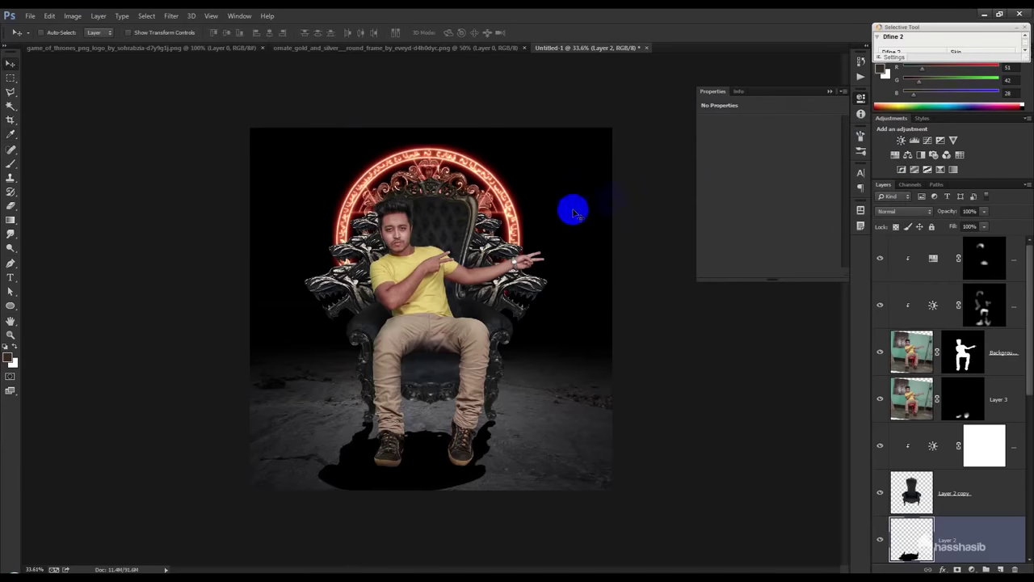
- Apply a Motion Blur of angle 53° and distance 187 px to the shadow
{"action": "left_click", "coordinate": [172, 16]}
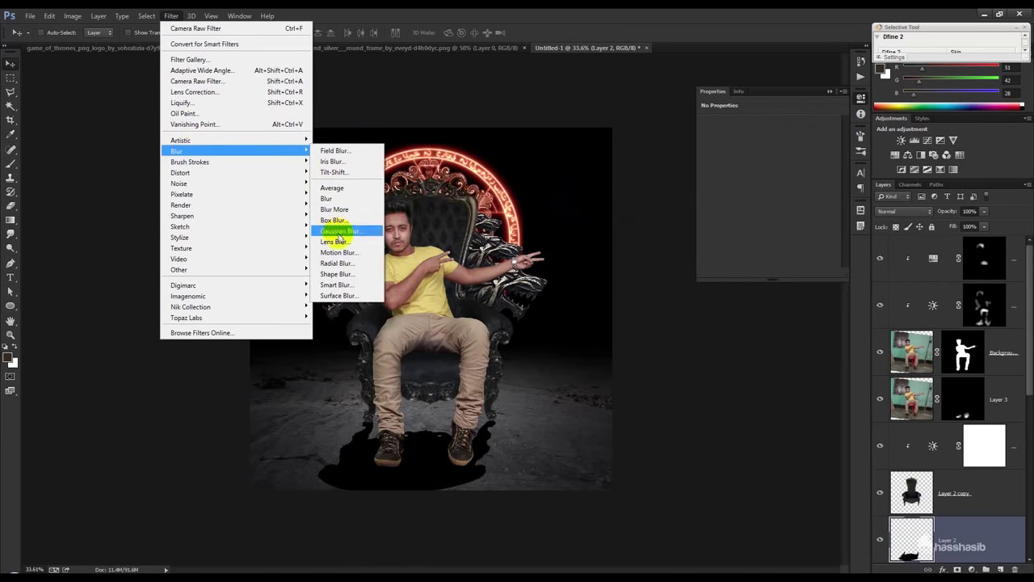
{"action": "left_click", "coordinate": [336, 252]}
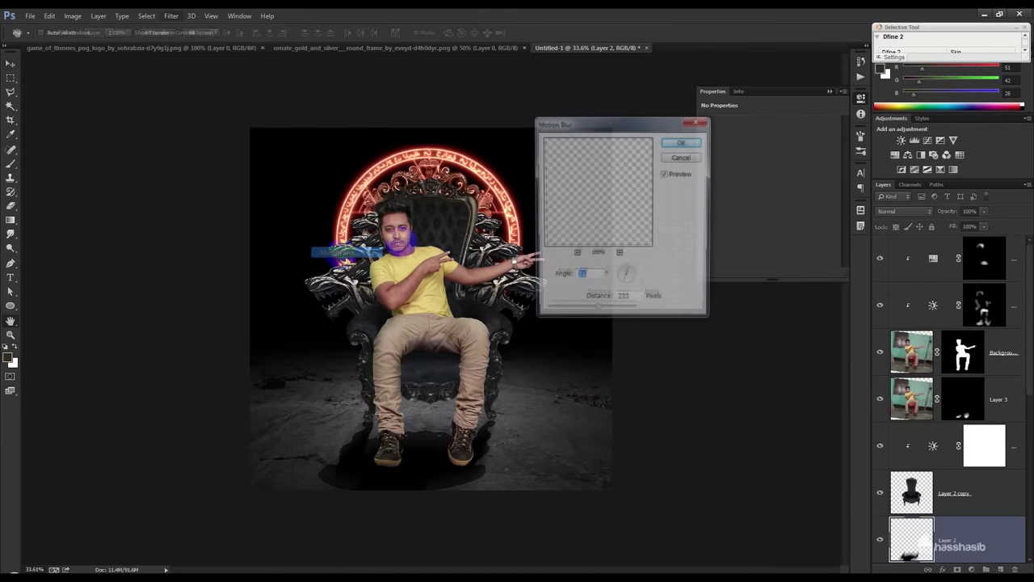
{"action": "left_click", "coordinate": [623, 284]}
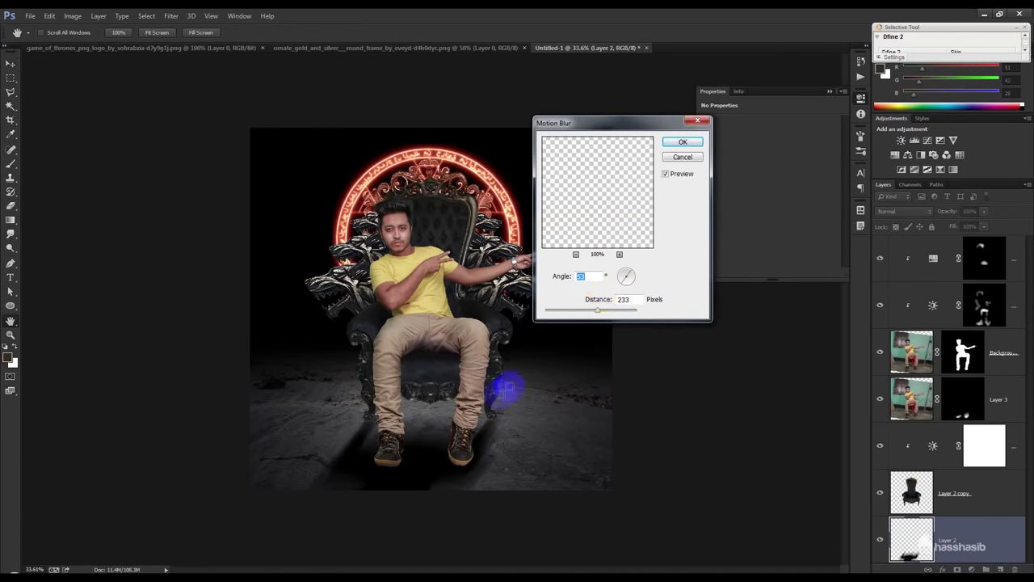
{"action": "left_click_drag", "start_coordinate": [597, 310], "coordinate": [591, 312]}
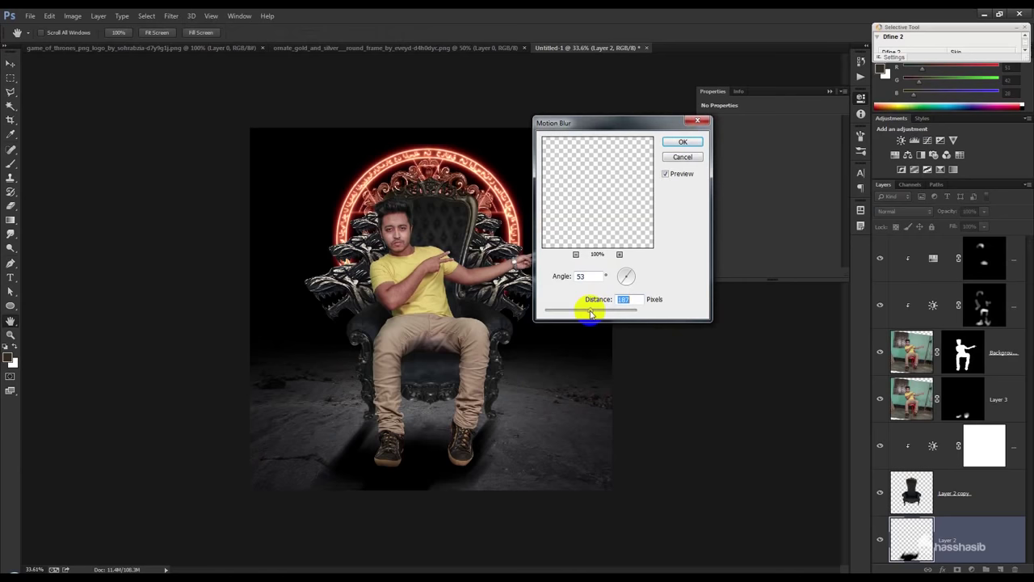
{"action": "left_click", "coordinate": [679, 142]}
- Fade the shadow layer to 46% opacity and nudge it into place under the shoes
{"action": "left_click", "coordinate": [913, 209]}
{"action": "left_click", "coordinate": [815, 322]}
{"action": "left_click_drag", "start_coordinate": [949, 215], "coordinate": [921, 211]}
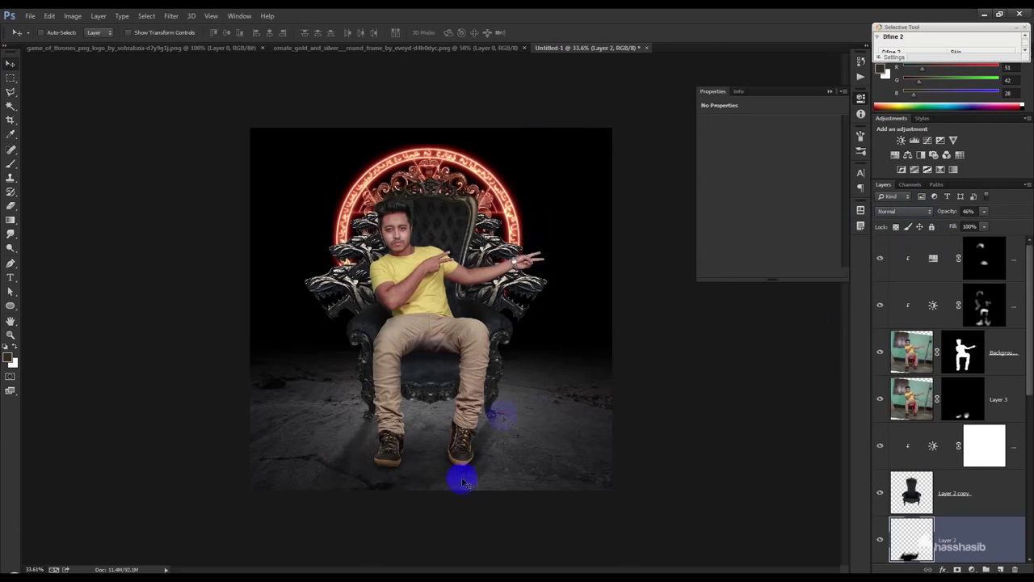
{"action": "left_click_drag", "start_coordinate": [462, 482], "coordinate": [525, 321]}
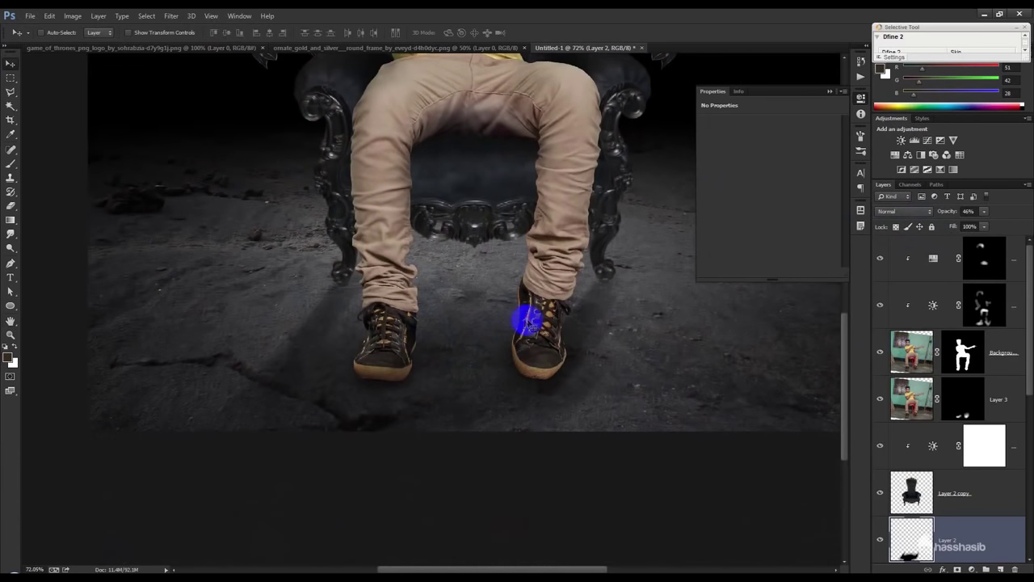
{"action": "left_click_drag", "start_coordinate": [525, 321], "coordinate": [526, 322]}
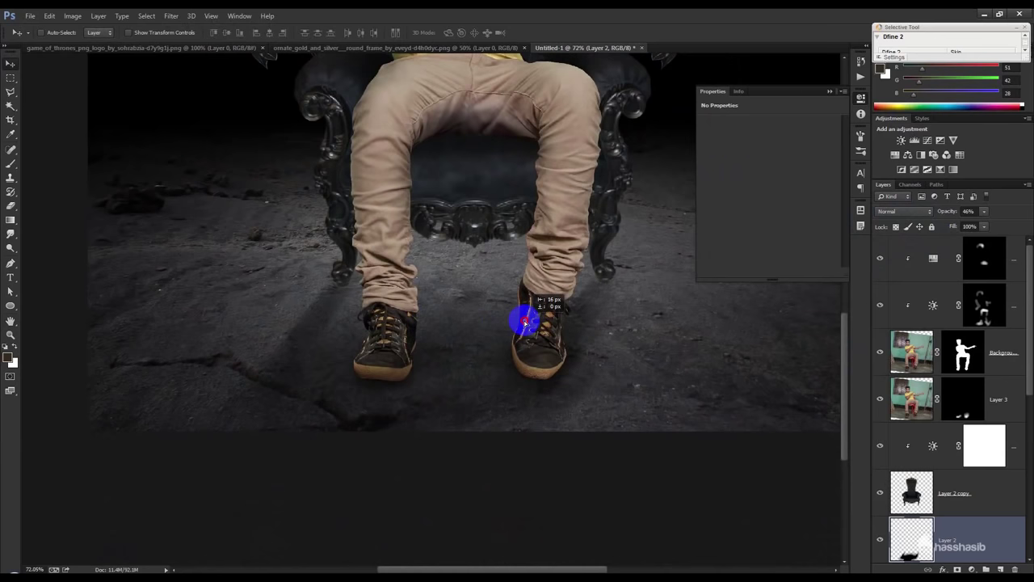
{"action": "key", "text": "ctrl+0"}
{"action": "scroll", "coordinate": [913, 501], "scroll_direction": "down", "scroll_amount": 3}
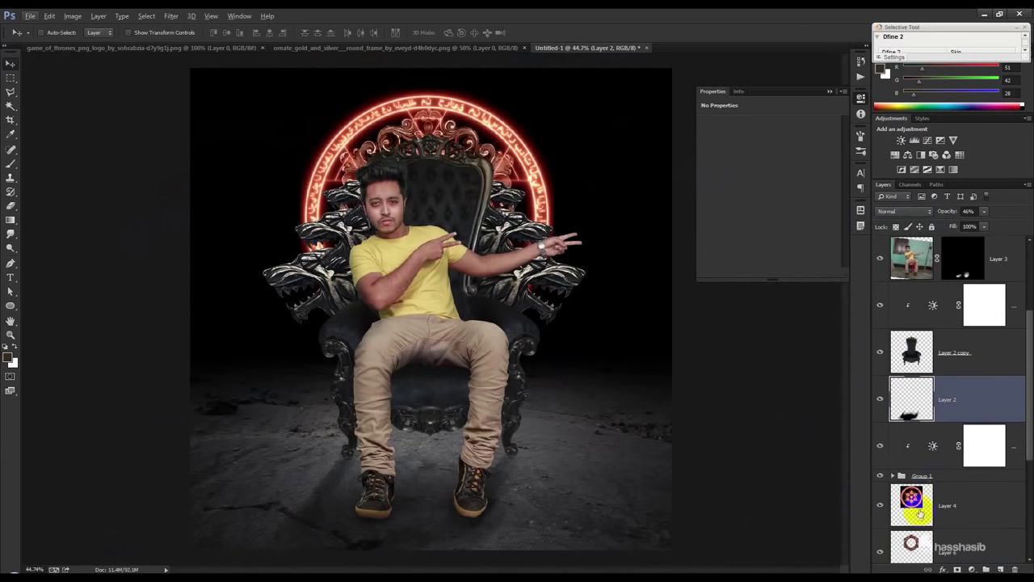
- Add a new layer above the Brightness/Contrast layer and brush shading near the shoes
{"action": "left_click", "coordinate": [935, 443]}
{"action": "left_click", "coordinate": [1001, 564]}
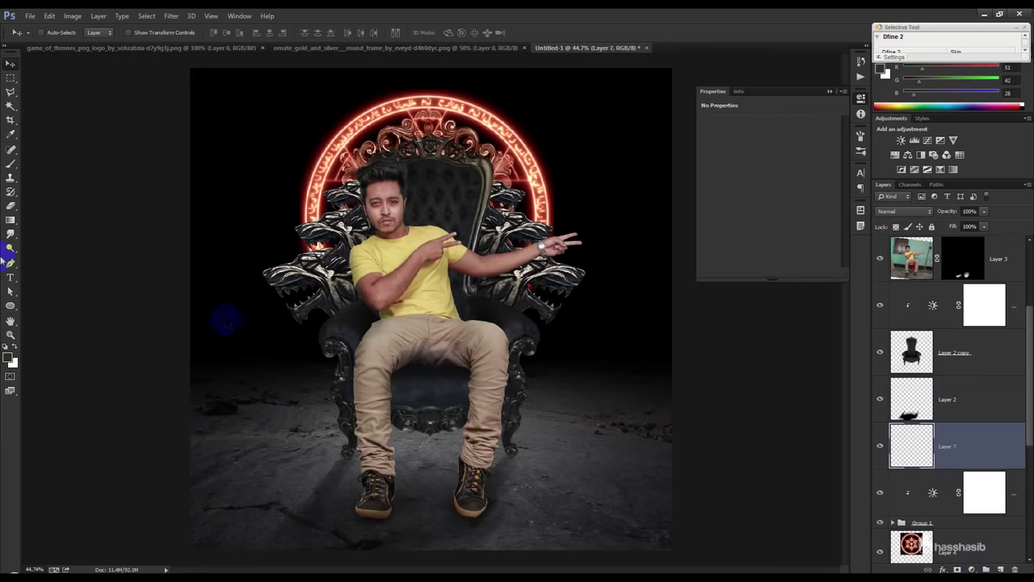
{"action": "left_click", "coordinate": [11, 164]}
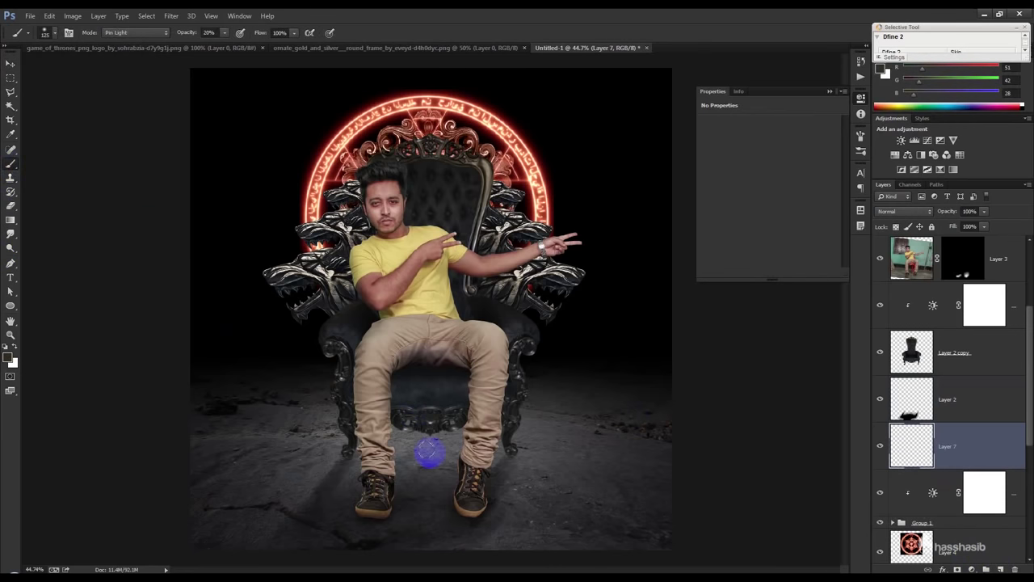
{"action": "key", "text": "bracketright"}
{"action": "left_click_drag", "start_coordinate": [461, 467], "coordinate": [469, 473]}
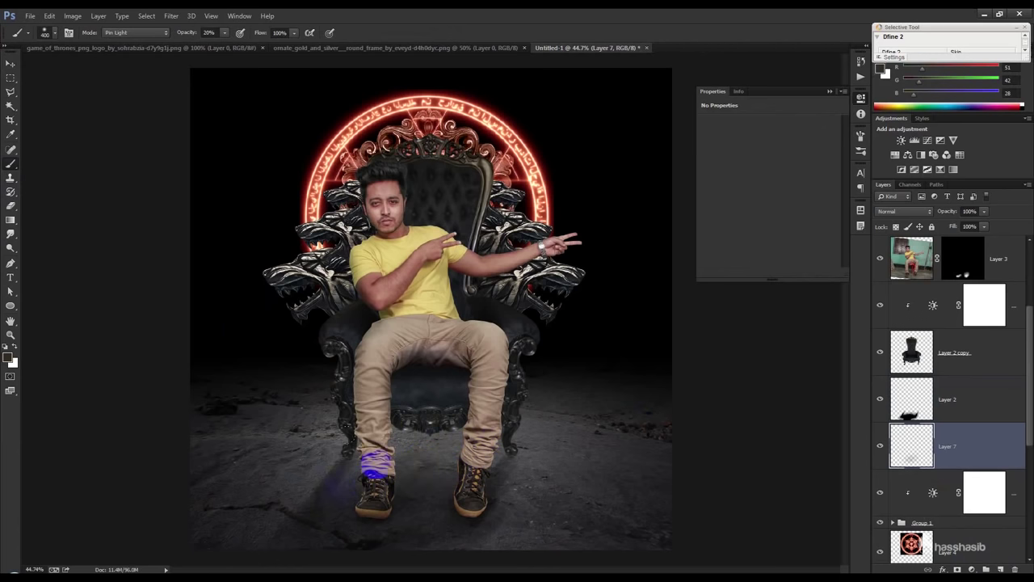
{"action": "left_click_drag", "start_coordinate": [469, 446], "coordinate": [479, 458]}
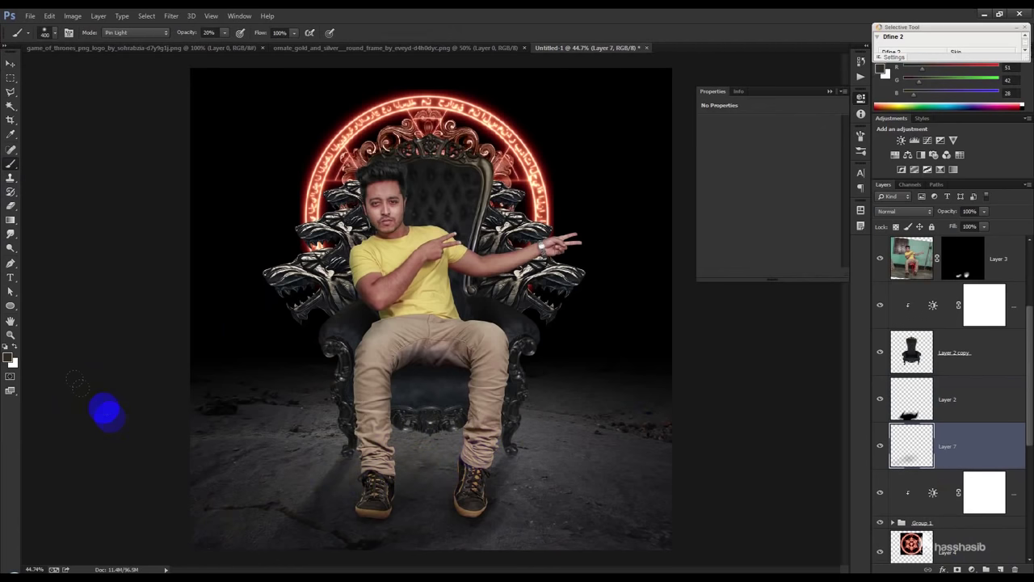
{"action": "key", "text": "ctrl+z"}
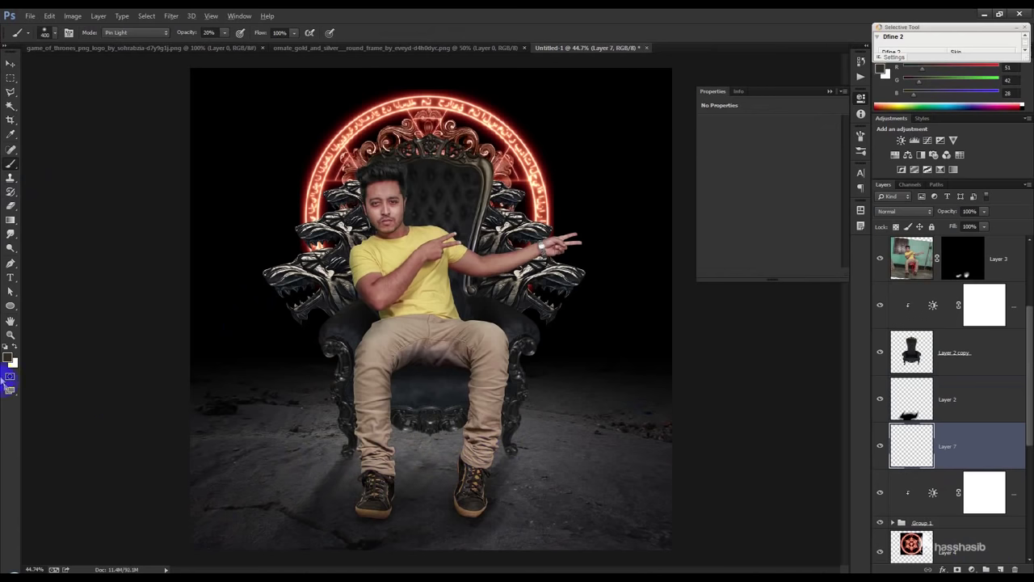
- Dab soft black shading with a 150 px brush, then select Layer 3's mask
{"action": "left_click", "coordinate": [6, 347]}
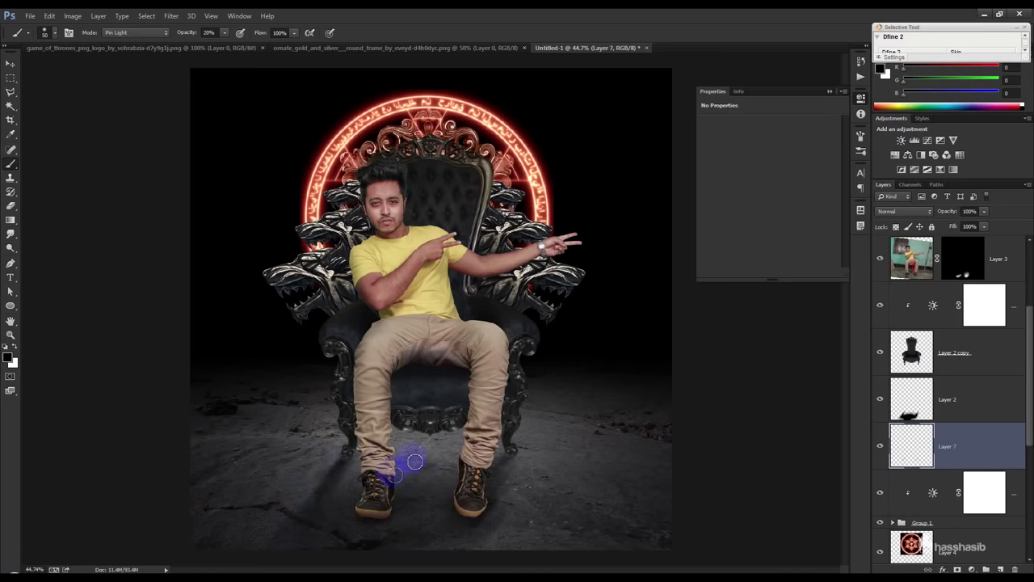
{"action": "key", "text": "bracketright"}
{"action": "key", "text": "bracketright"}
{"action": "key", "text": "bracketright"}
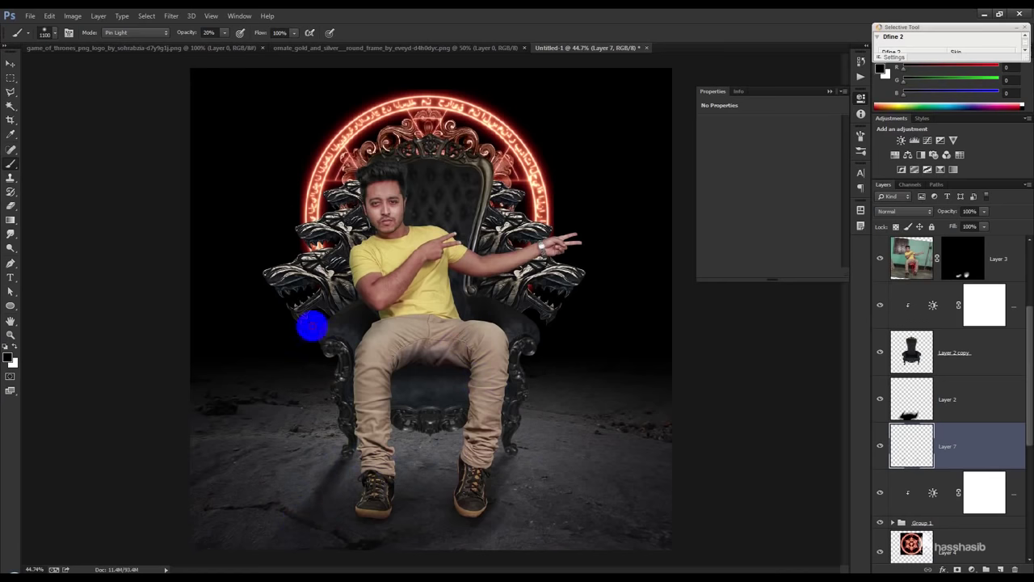
{"action": "left_click", "coordinate": [434, 365]}
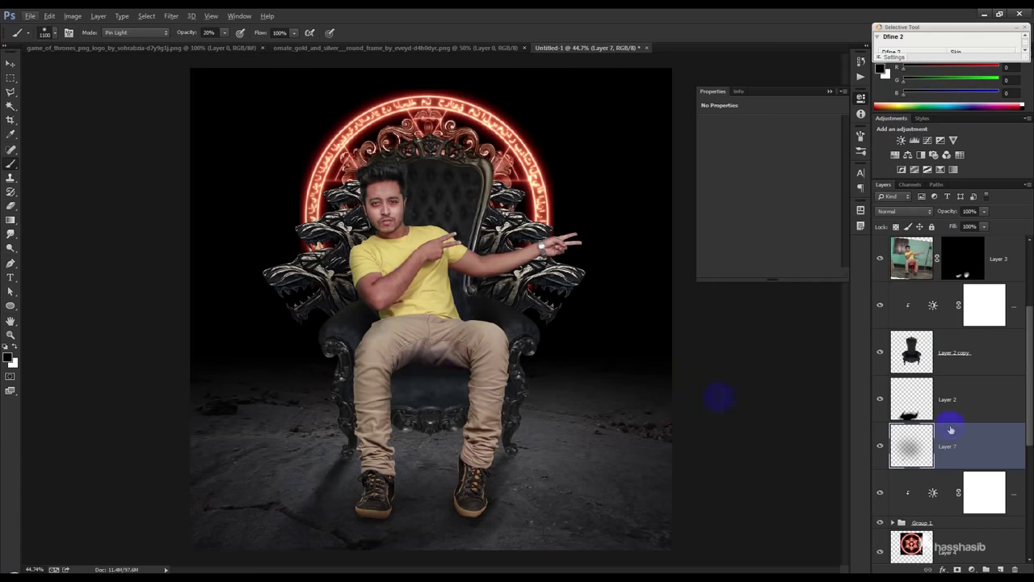
{"action": "left_click", "coordinate": [974, 303]}
{"action": "left_click", "coordinate": [963, 257]}
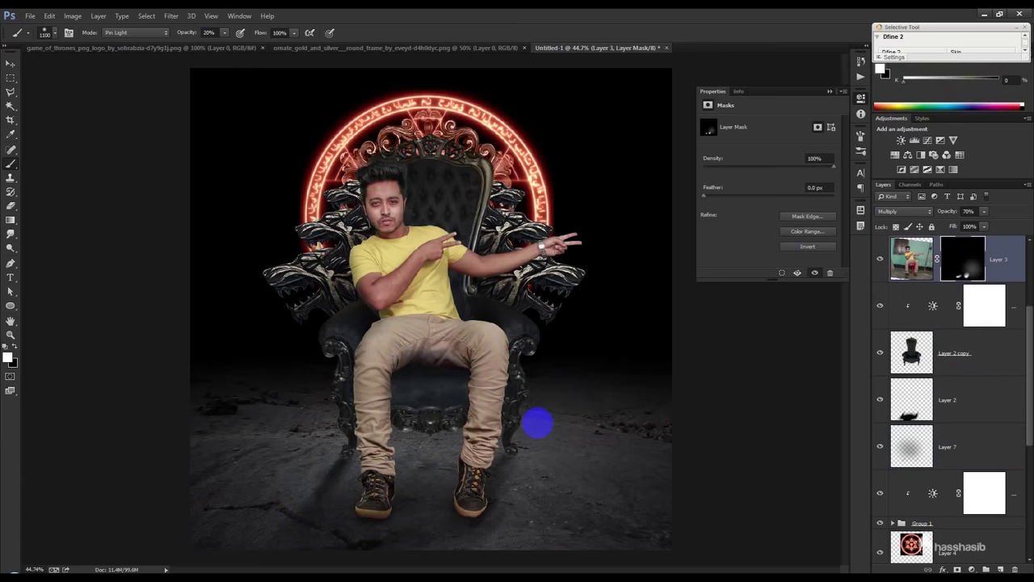
- Add a layer clipped to Layer 2 copy and softly shade the seat, left arm and frame near the shoes
{"action": "left_click", "coordinate": [952, 351]}
{"action": "left_click", "coordinate": [999, 569]}
{"action": "left_click_drag", "start_coordinate": [509, 439], "coordinate": [535, 449]}
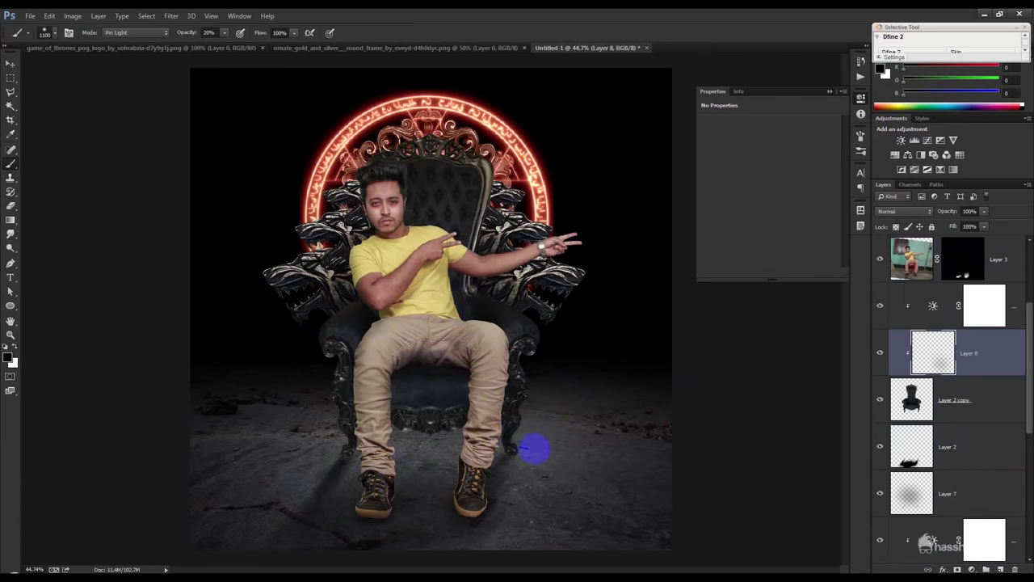
{"action": "left_click_drag", "start_coordinate": [316, 447], "coordinate": [292, 455]}
{"action": "left_click_drag", "start_coordinate": [337, 376], "coordinate": [356, 355]}
{"action": "mouse_move", "coordinate": [432, 353]}
{"action": "left_mouse_down"}
{"action": "mouse_move", "coordinate": [404, 370]}
{"action": "mouse_move", "coordinate": [431, 370]}
{"action": "mouse_move", "coordinate": [404, 377]}
{"action": "mouse_move", "coordinate": [424, 450]}
{"action": "mouse_move", "coordinate": [459, 364]}
{"action": "mouse_move", "coordinate": [447, 376]}
{"action": "mouse_move", "coordinate": [468, 487]}
{"action": "mouse_move", "coordinate": [509, 465]}
{"action": "left_mouse_up"}
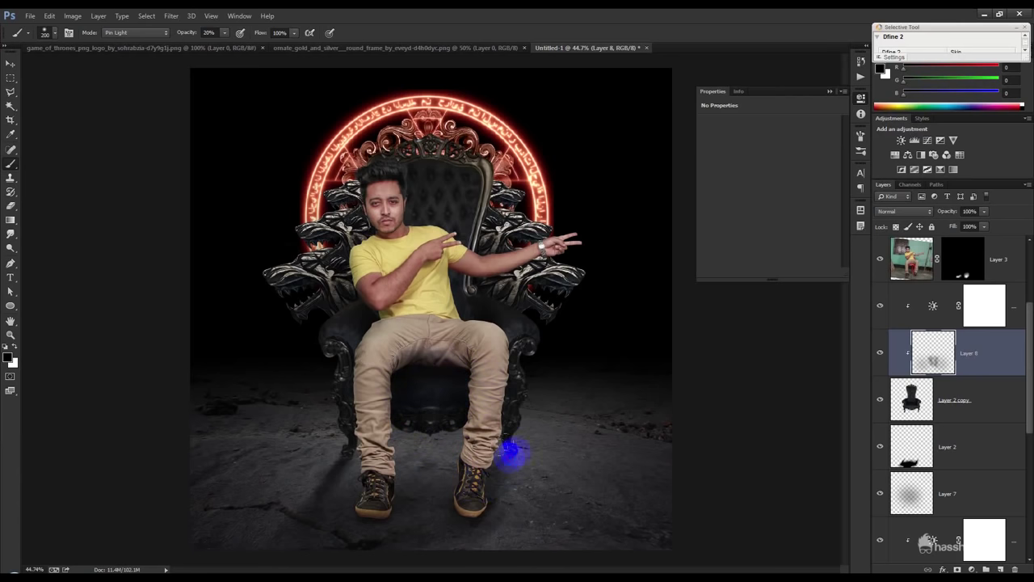
{"action": "mouse_move", "coordinate": [527, 403]}
{"action": "left_mouse_down"}
{"action": "mouse_move", "coordinate": [370, 484]}
{"action": "mouse_move", "coordinate": [323, 482]}
{"action": "mouse_move", "coordinate": [326, 404]}
{"action": "mouse_move", "coordinate": [267, 321]}
{"action": "mouse_move", "coordinate": [312, 289]}
{"action": "mouse_move", "coordinate": [571, 340]}
{"action": "mouse_move", "coordinate": [538, 393]}
{"action": "mouse_move", "coordinate": [489, 222]}
{"action": "mouse_move", "coordinate": [509, 168]}
{"action": "mouse_move", "coordinate": [543, 283]}
{"action": "mouse_move", "coordinate": [566, 310]}
{"action": "mouse_move", "coordinate": [548, 336]}
{"action": "mouse_move", "coordinate": [258, 296]}
{"action": "mouse_move", "coordinate": [224, 284]}
{"action": "mouse_move", "coordinate": [137, 217]}
{"action": "mouse_move", "coordinate": [22, 66]}
{"action": "left_mouse_up"}
{"action": "left_click", "coordinate": [13, 63]}
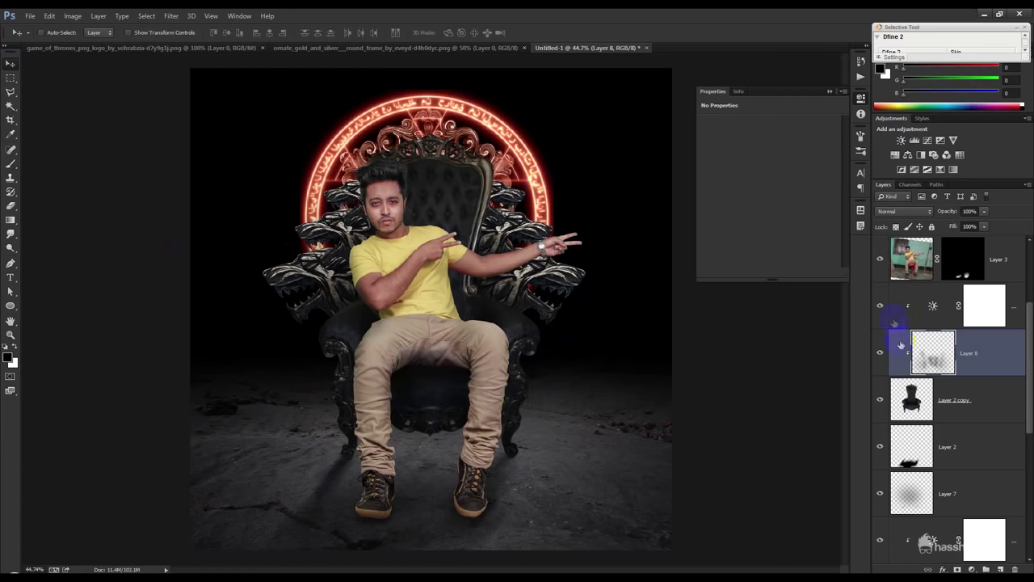
- Toggle Group 1's visibility off and on to compare, then select Group 1
{"action": "scroll", "coordinate": [929, 443], "scroll_direction": "down", "scroll_amount": 2}
{"action": "scroll", "coordinate": [931, 443], "scroll_direction": "down", "scroll_amount": 2}
{"action": "left_click", "coordinate": [880, 430]}
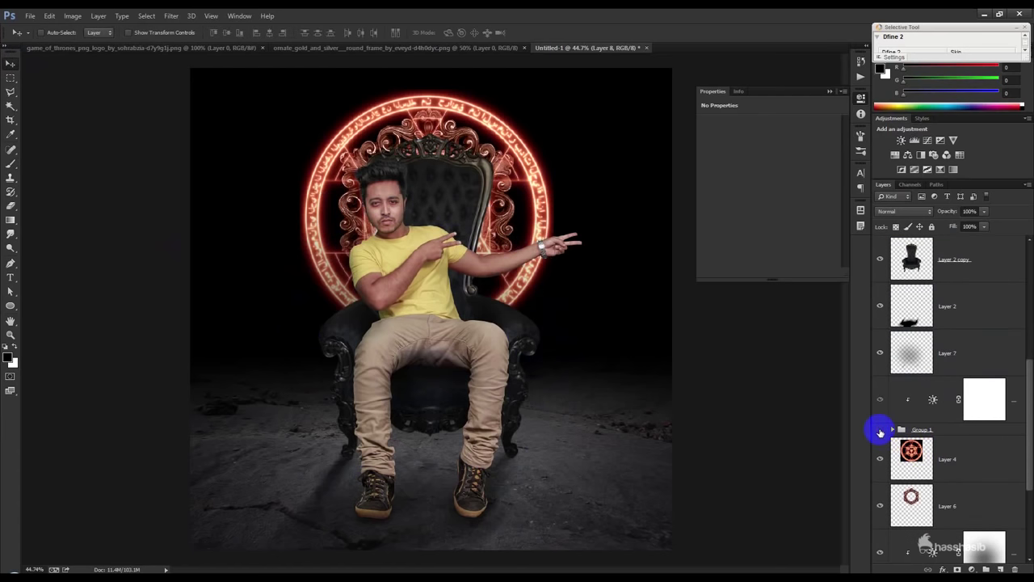
{"action": "left_click", "coordinate": [880, 430]}
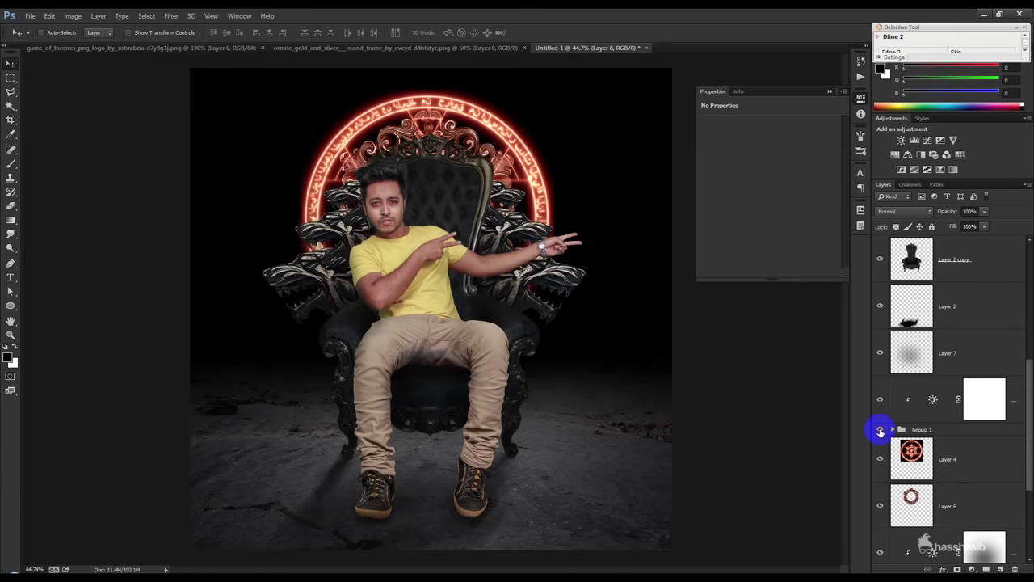
{"action": "left_click", "coordinate": [900, 429]}
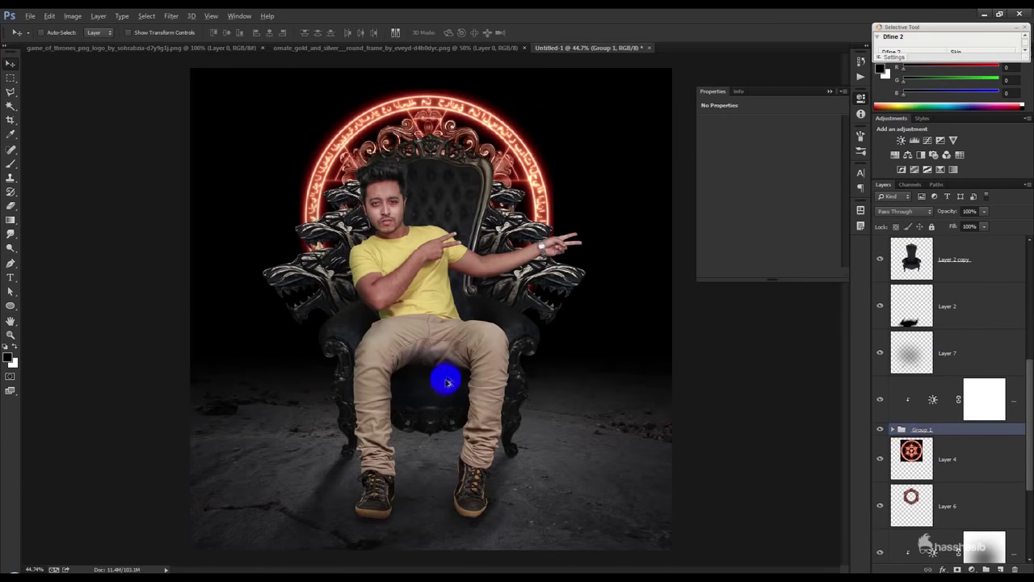
- Select the man's Background copy layer and bring up the adjustment layer list
{"action": "scroll", "coordinate": [439, 376], "scroll_direction": "down", "scroll_amount": 3, "text": "alt"}
{"action": "scroll", "coordinate": [449, 484], "scroll_direction": "up", "scroll_amount": 3, "text": "alt"}
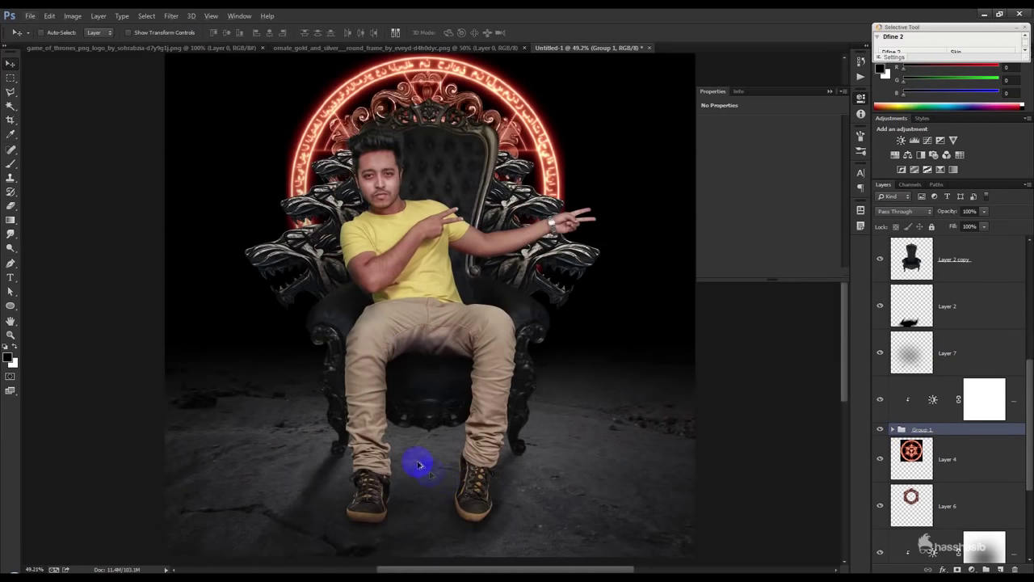
{"action": "scroll", "coordinate": [420, 466], "scroll_direction": "down", "scroll_amount": 2, "text": "alt"}
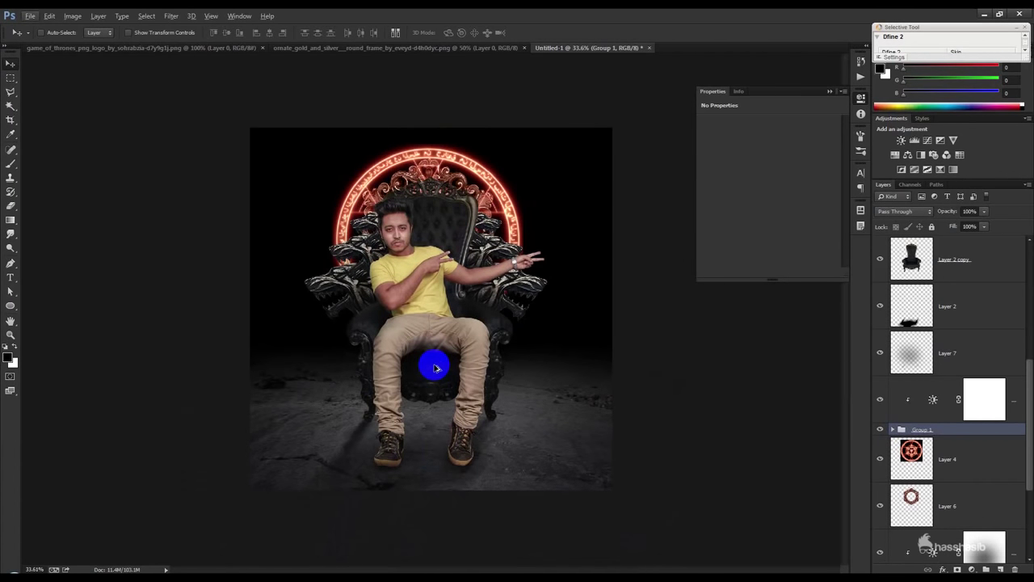
{"action": "scroll", "coordinate": [434, 368], "scroll_direction": "up", "scroll_amount": 1, "text": "alt"}
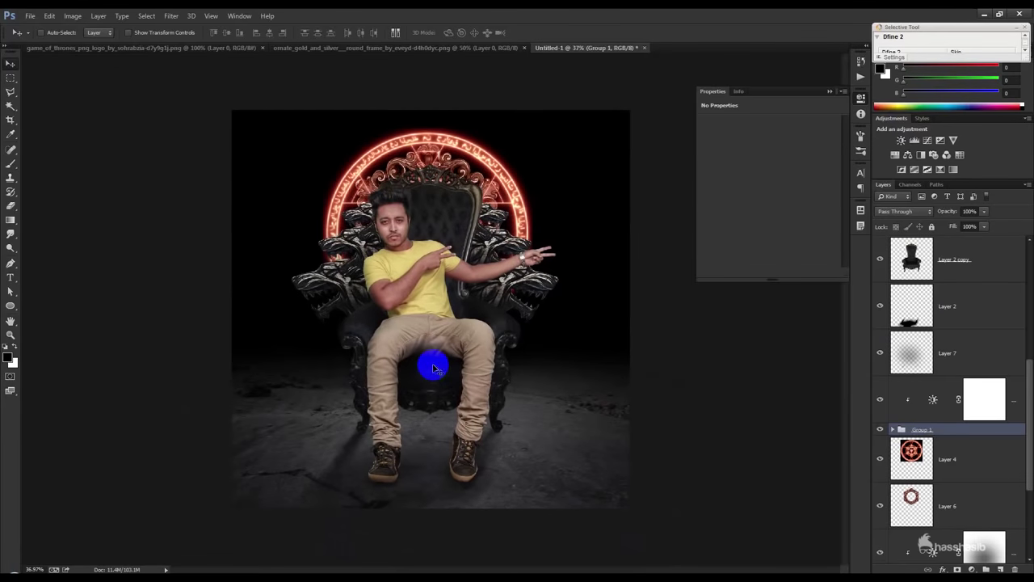
{"action": "scroll", "coordinate": [963, 379], "scroll_direction": "up", "scroll_amount": 3}
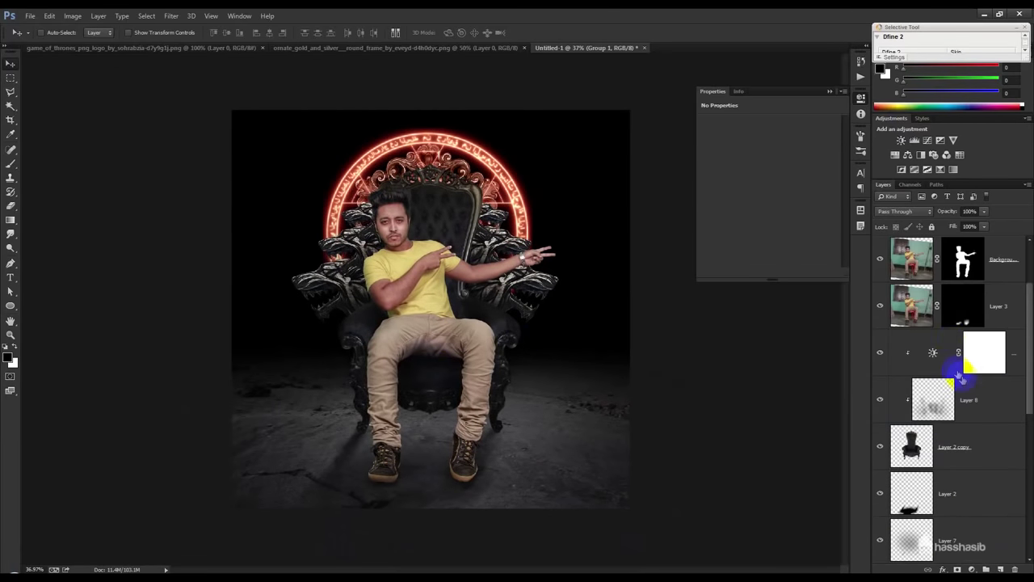
{"action": "left_click", "coordinate": [926, 267]}
{"action": "left_click", "coordinate": [974, 569]}
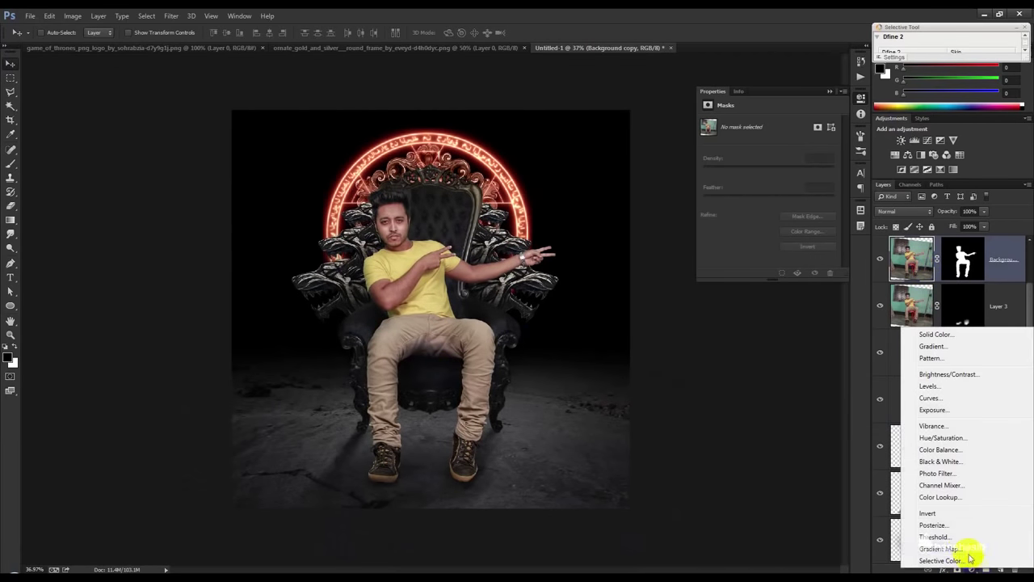
- Add a Selective Color layer toning the Reds (Magenta -17, Yellow +5, Black +17, Cyan adjusted)
{"action": "left_click", "coordinate": [958, 560]}
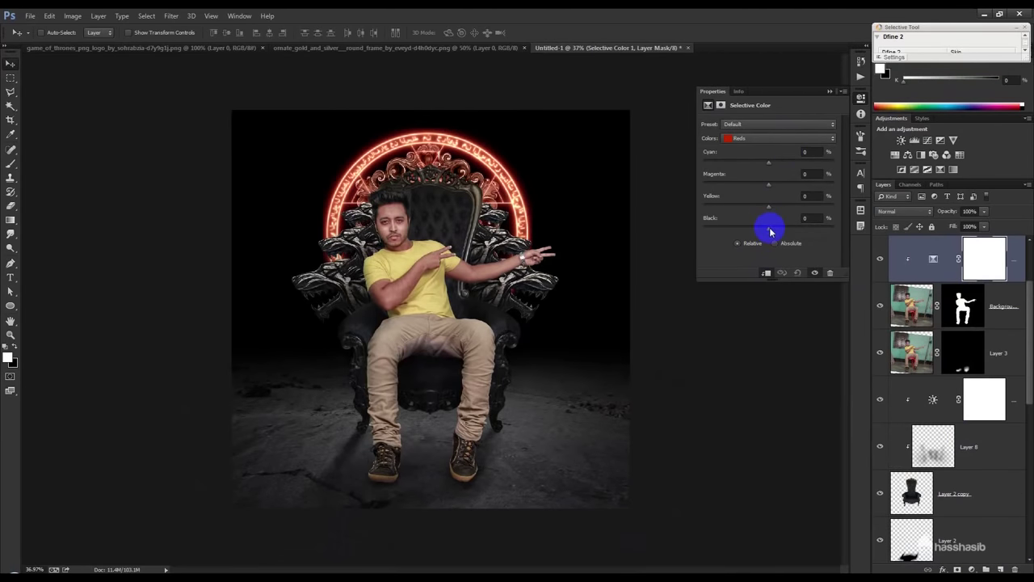
{"action": "mouse_move", "coordinate": [783, 231]}
{"action": "left_mouse_down"}
{"action": "mouse_move", "coordinate": [750, 229]}
{"action": "mouse_move", "coordinate": [790, 233]}
{"action": "left_mouse_up"}
{"action": "left_click_drag", "start_coordinate": [750, 205], "coordinate": [783, 205]}
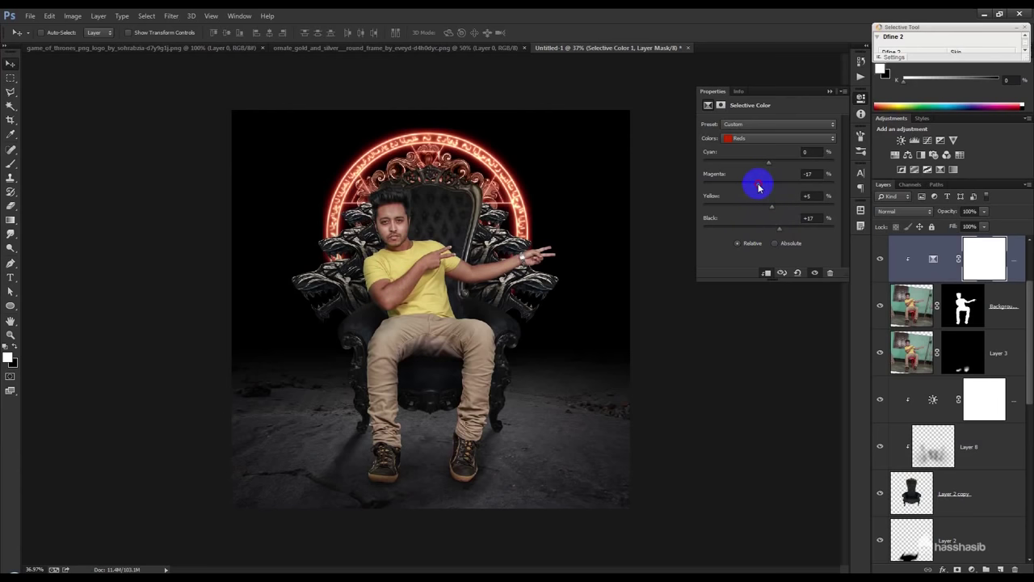
{"action": "left_click_drag", "start_coordinate": [780, 165], "coordinate": [757, 168]}
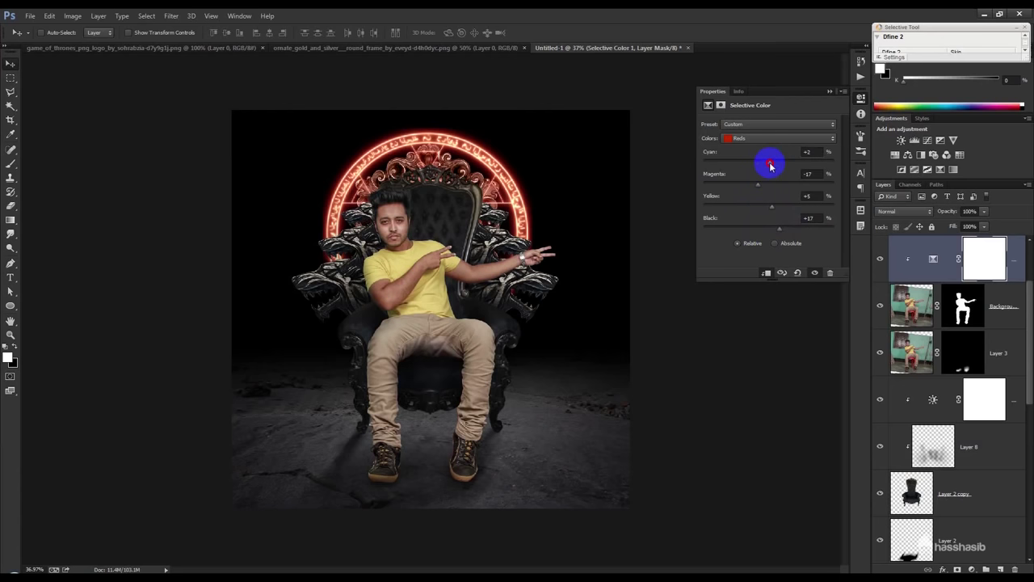
{"action": "left_click", "coordinate": [831, 94]}
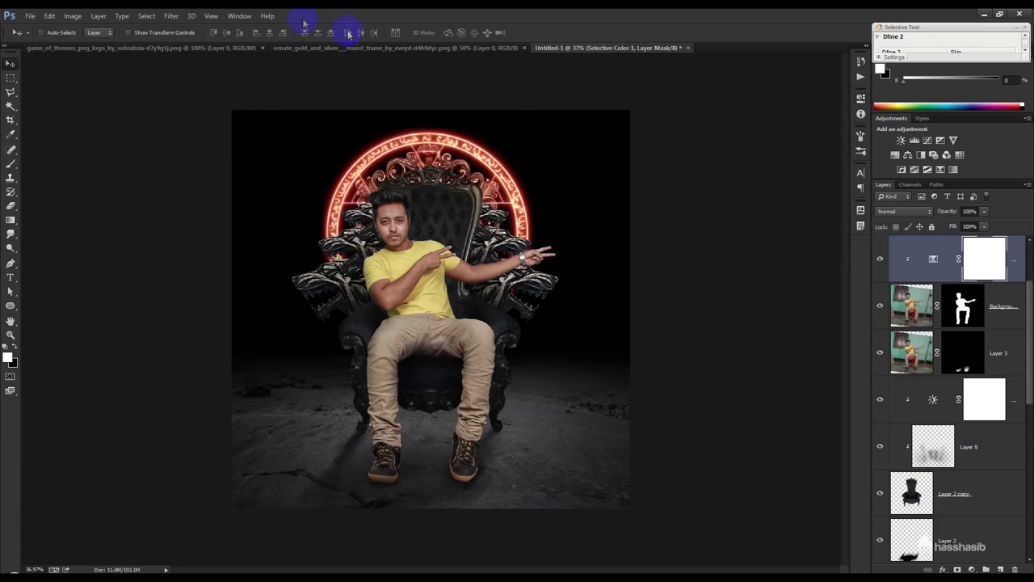
{"action": "left_click", "coordinate": [903, 311]}
- In Camera Raw Filter HSL, adjust Oranges luminance and lower Oranges saturation to -37
{"action": "left_click", "coordinate": [170, 16]}
{"action": "left_click", "coordinate": [198, 81]}
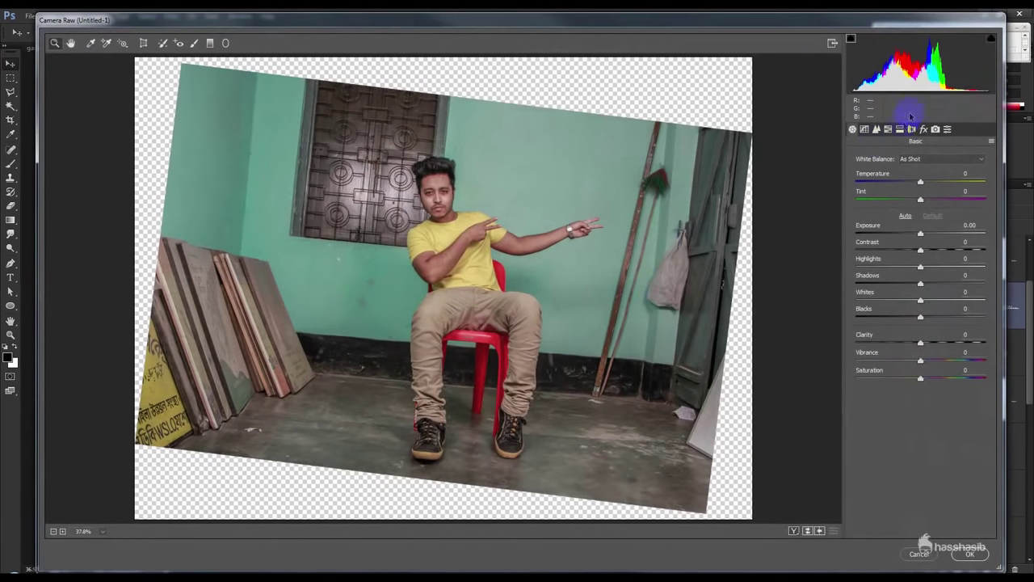
{"action": "left_click", "coordinate": [911, 129]}
{"action": "left_click", "coordinate": [920, 171]}
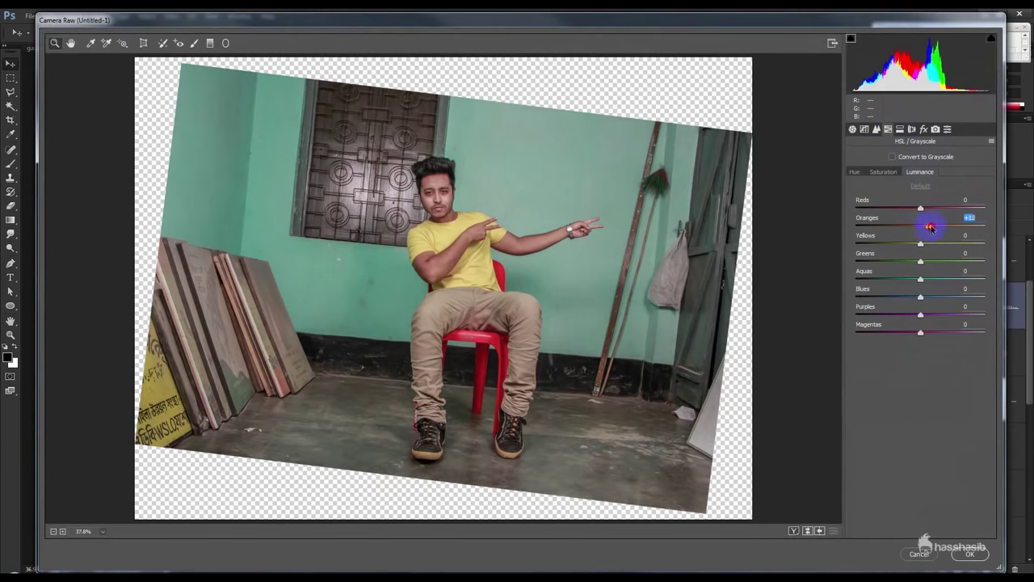
{"action": "left_click", "coordinate": [889, 171]}
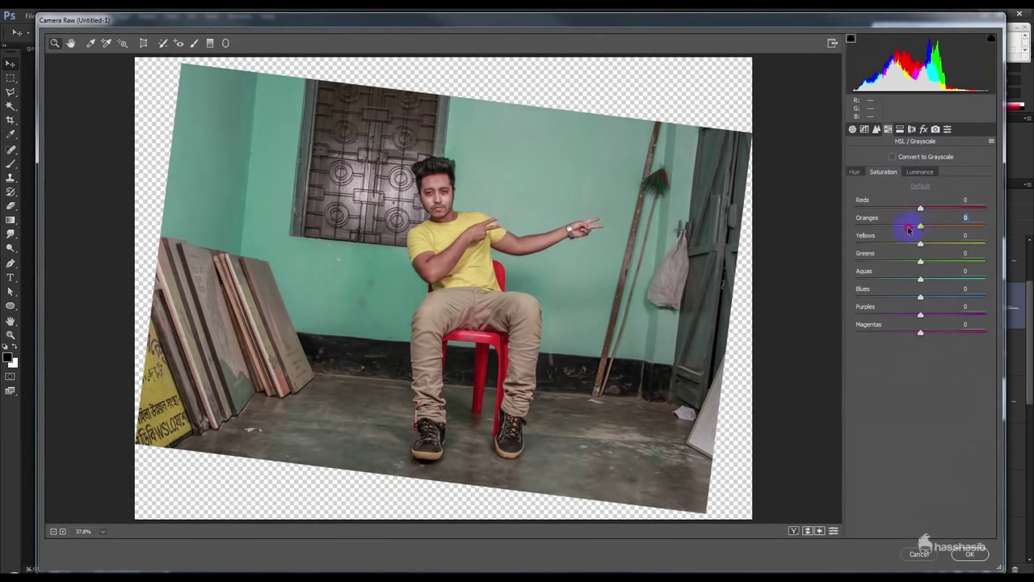
{"action": "left_click", "coordinate": [970, 556]}
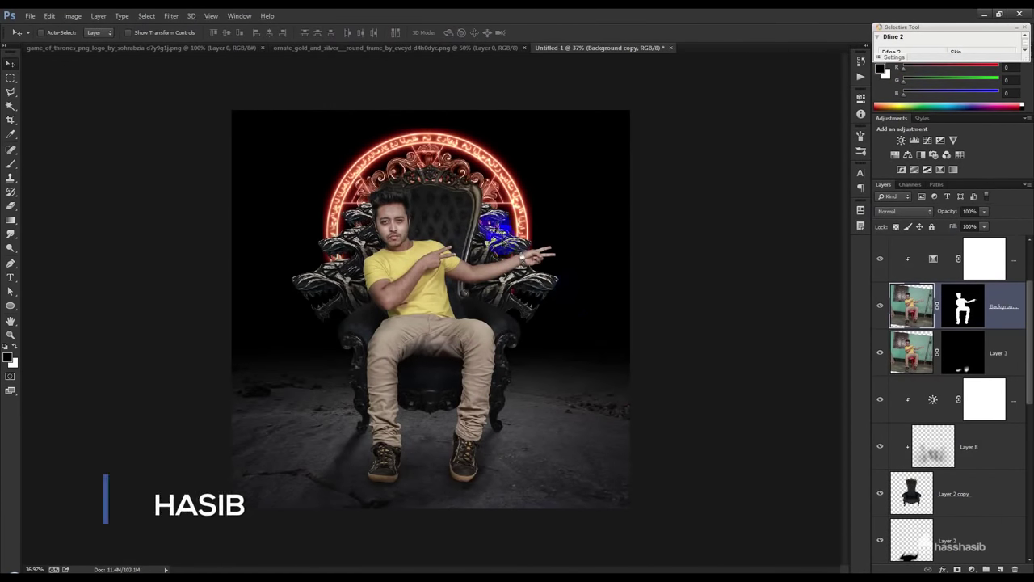
- Add a new empty layer on top and sample the orange-red glow colour
{"action": "scroll", "coordinate": [540, 224], "scroll_direction": "up", "scroll_amount": 1}
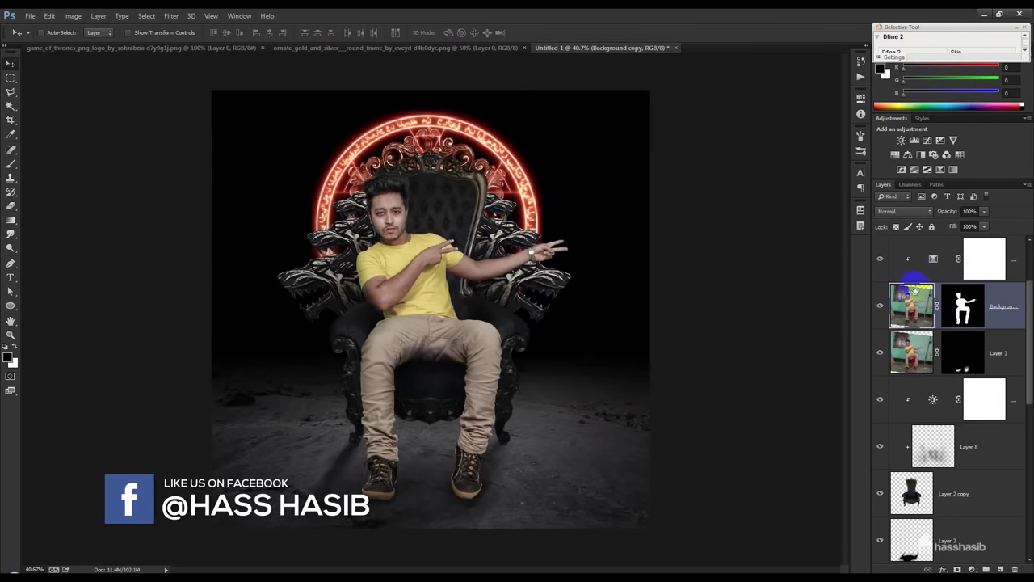
{"action": "scroll", "coordinate": [917, 288], "scroll_direction": "up", "scroll_amount": 2}
{"action": "left_click", "coordinate": [984, 258]}
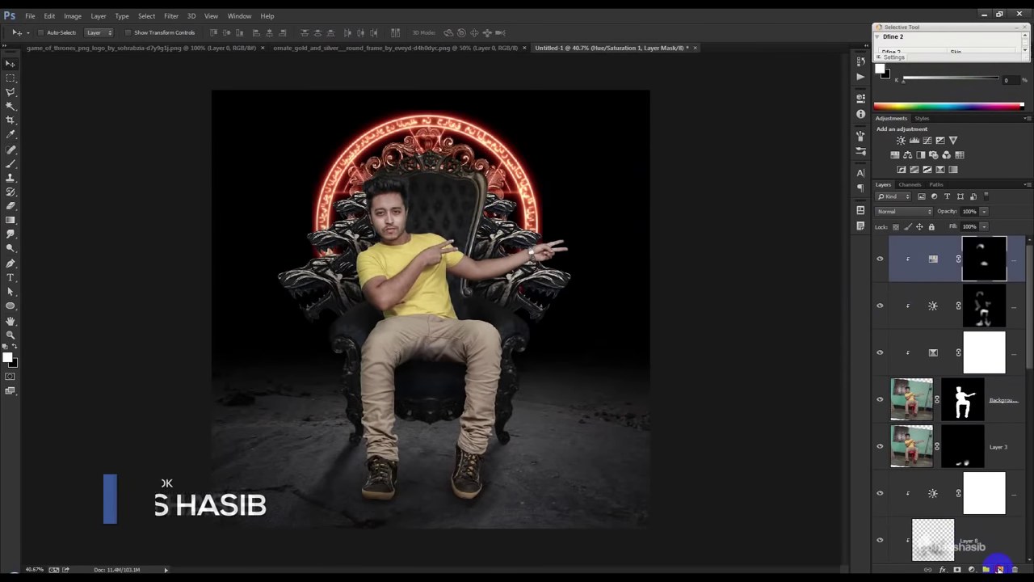
{"action": "left_click", "coordinate": [1000, 568]}
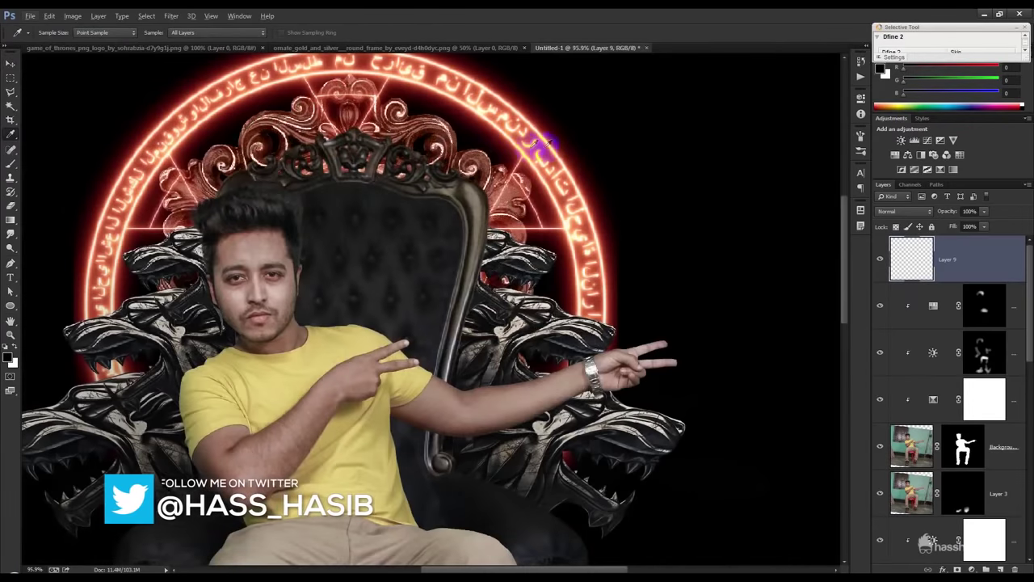
{"action": "left_click", "coordinate": [553, 139]}
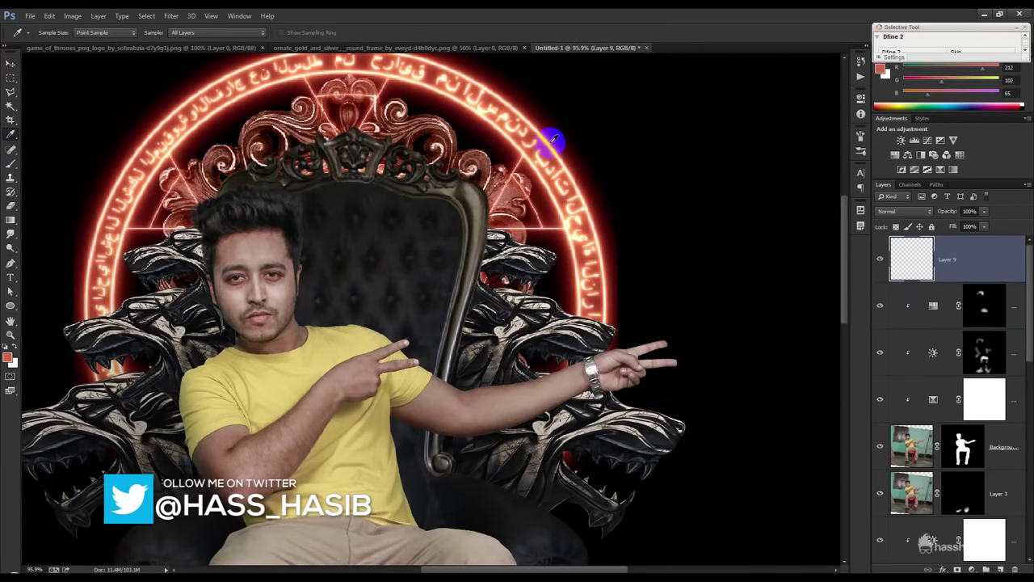
- Paint a soft orange-red glow around the right side of the magic circle
{"action": "left_click", "coordinate": [11, 163]}
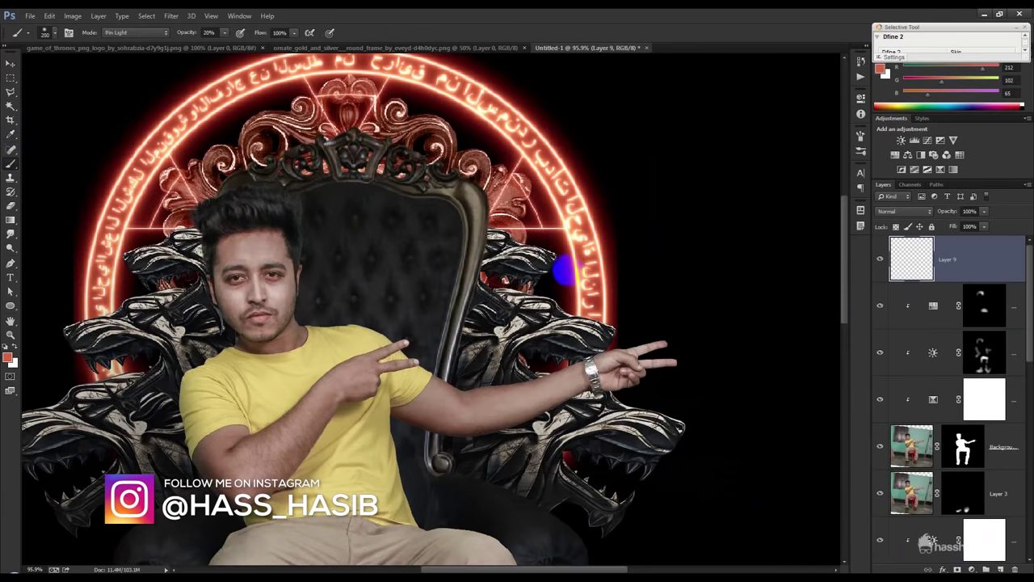
{"action": "left_click", "coordinate": [552, 219]}
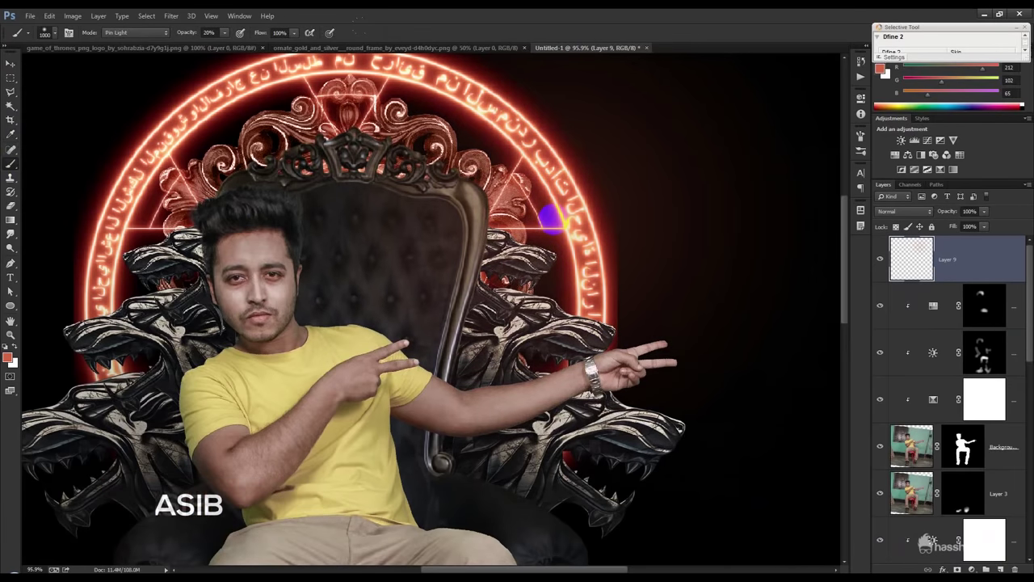
{"action": "scroll", "coordinate": [552, 219], "scroll_direction": "up", "scroll_amount": 1}
{"action": "left_click", "coordinate": [546, 282]}
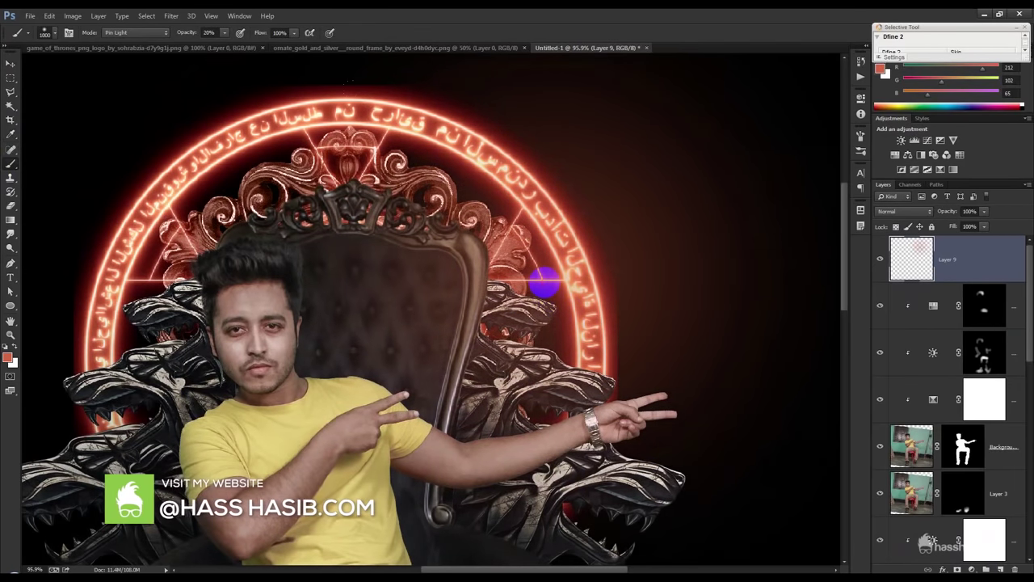
{"action": "key", "text": "bracketleft"}
{"action": "key", "text": "bracketleft"}
{"action": "key", "text": "bracketleft"}
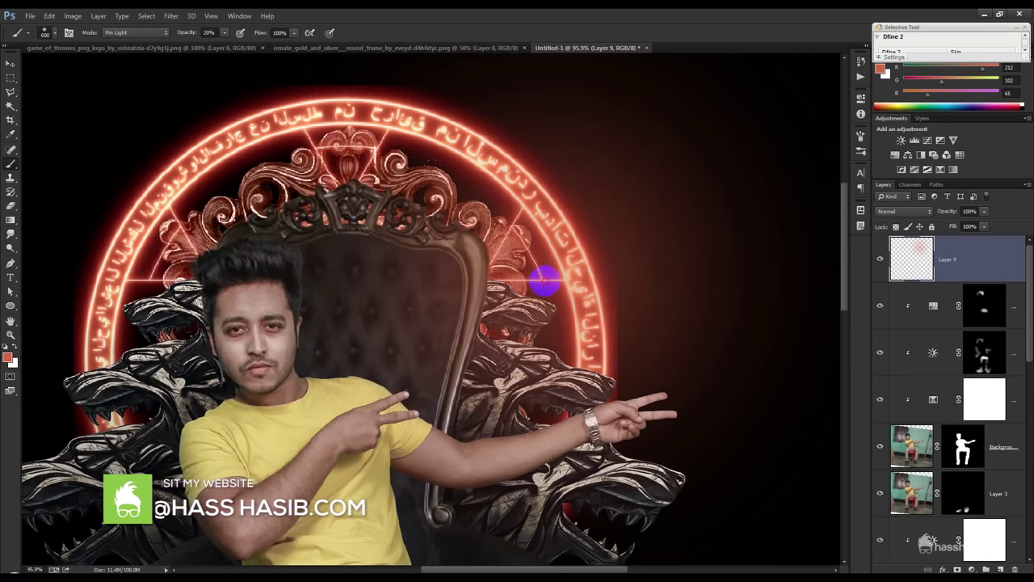
{"action": "left_click", "coordinate": [545, 282]}
{"action": "left_click", "coordinate": [613, 270]}
- Set the glow layer's blend mode to Screen after trying Color Dodge
{"action": "left_click", "coordinate": [904, 211]}
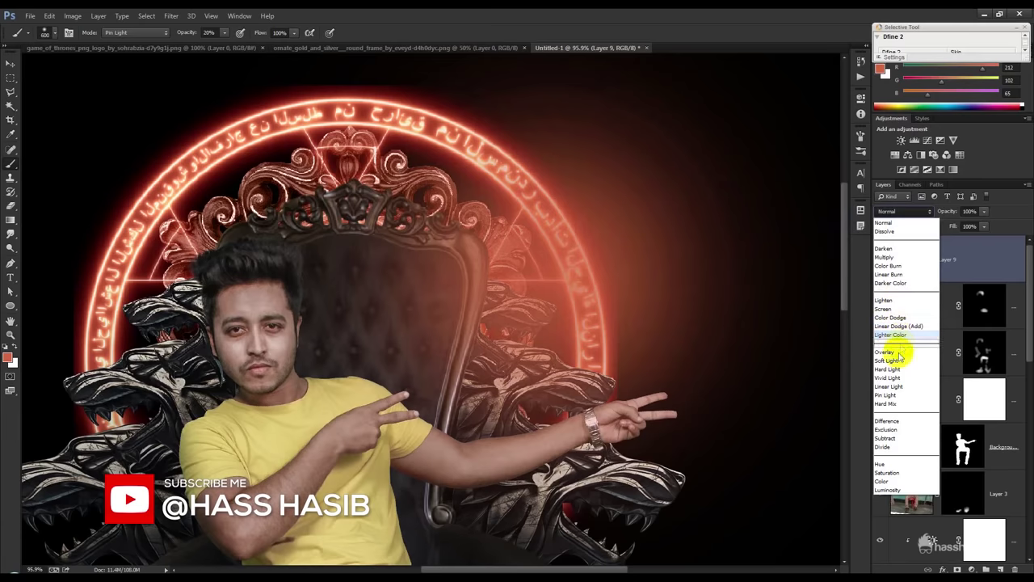
{"action": "left_click", "coordinate": [895, 318]}
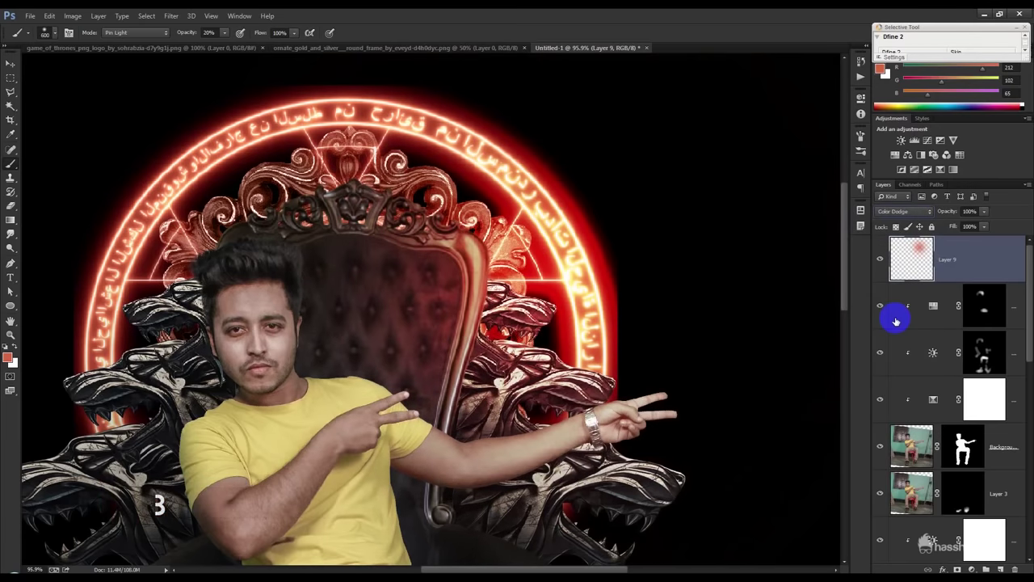
{"action": "left_click", "coordinate": [898, 211]}
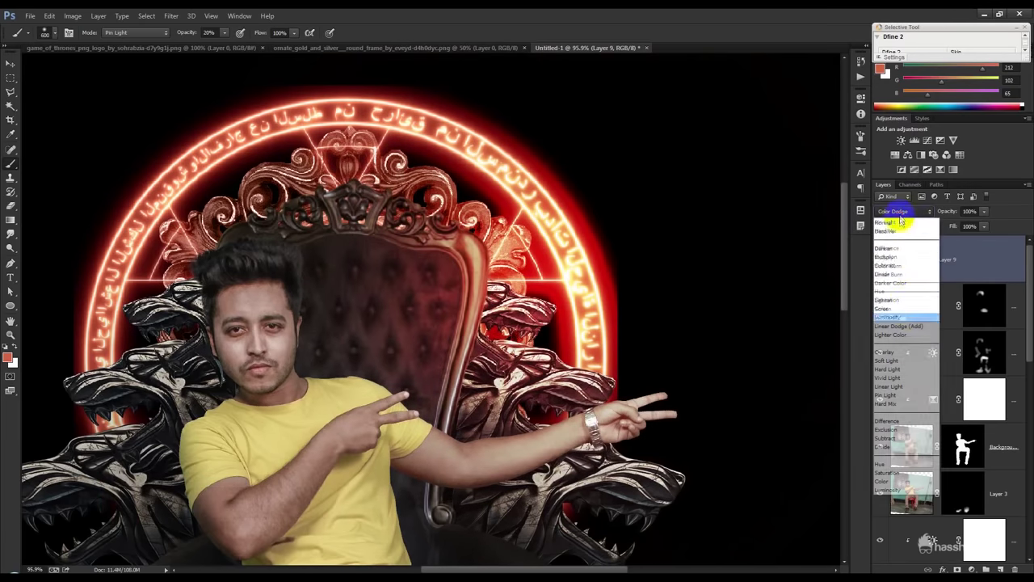
{"action": "left_click", "coordinate": [901, 309]}
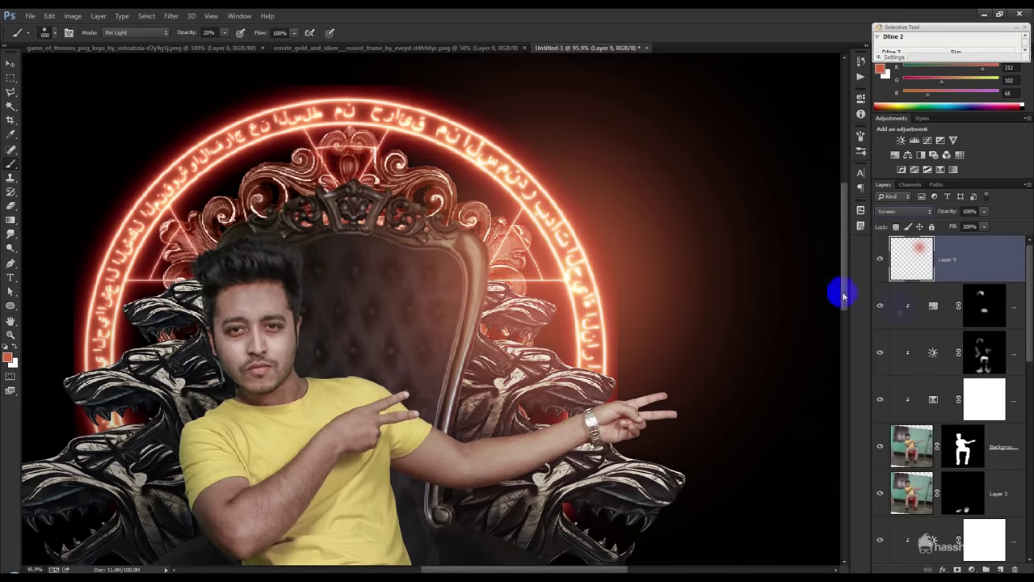
{"action": "left_click", "coordinate": [10, 63]}
{"action": "scroll", "coordinate": [422, 219], "scroll_direction": "down", "scroll_amount": 5}
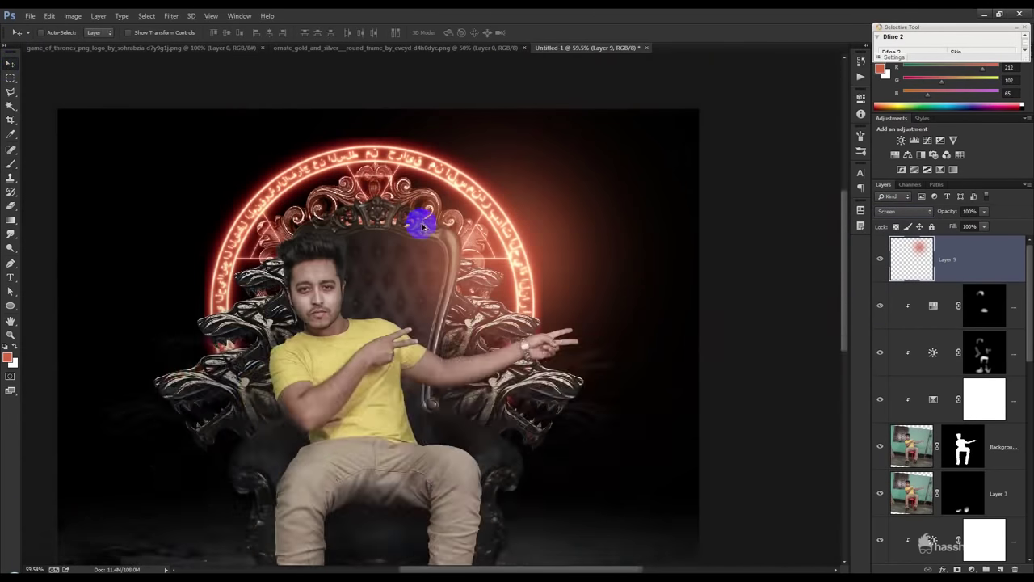
- Enlarge the glow to about 192%, move it toward the throne top, and set opacity 53%
{"action": "mouse_move", "coordinate": [519, 242]}
{"action": "left_mouse_down"}
{"action": "mouse_move", "coordinate": [495, 267]}
{"action": "mouse_move", "coordinate": [511, 283]}
{"action": "left_mouse_up"}
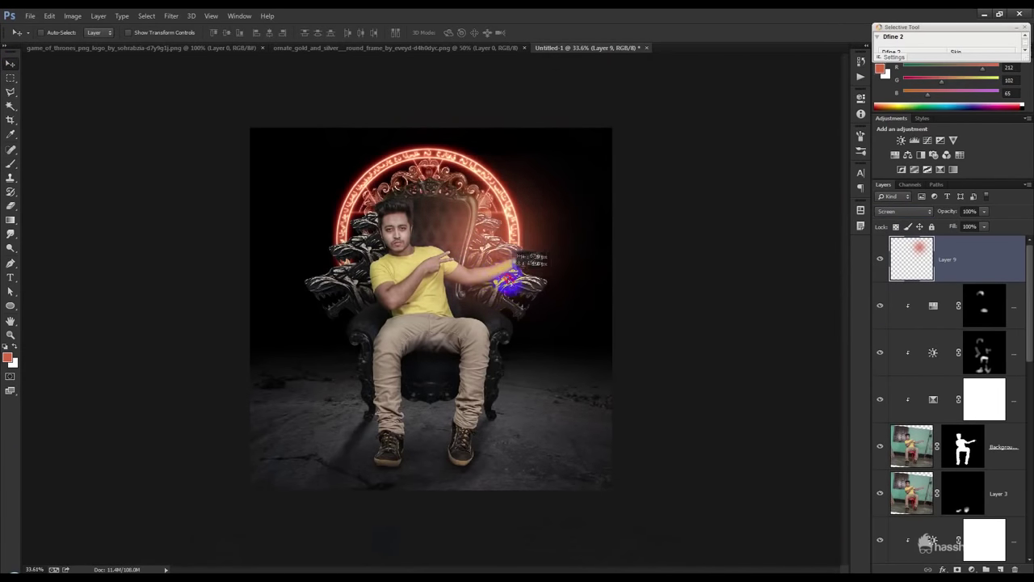
{"action": "key", "text": "ctrl+t"}
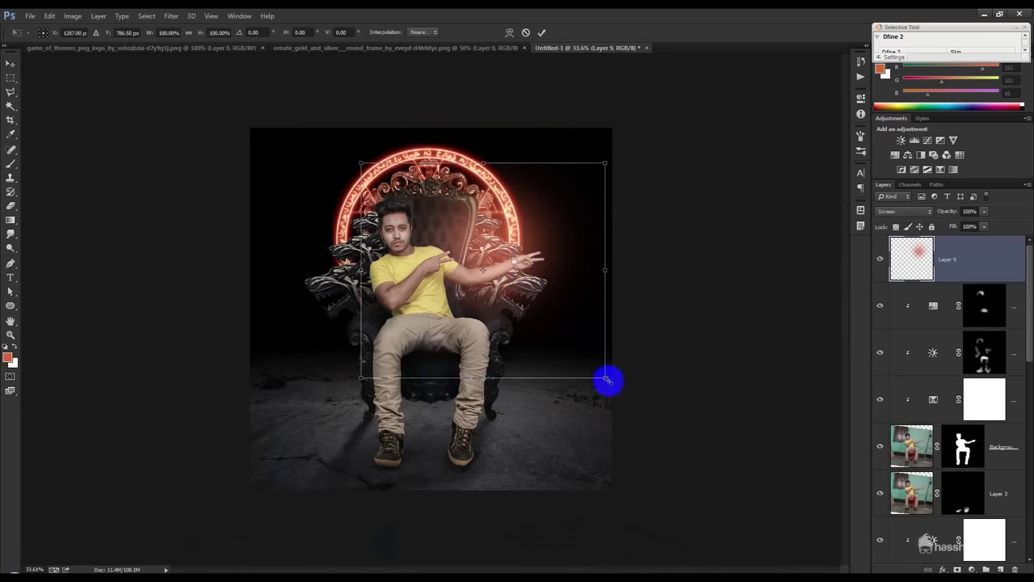
{"action": "left_click_drag", "start_coordinate": [606, 347], "coordinate": [703, 501]}
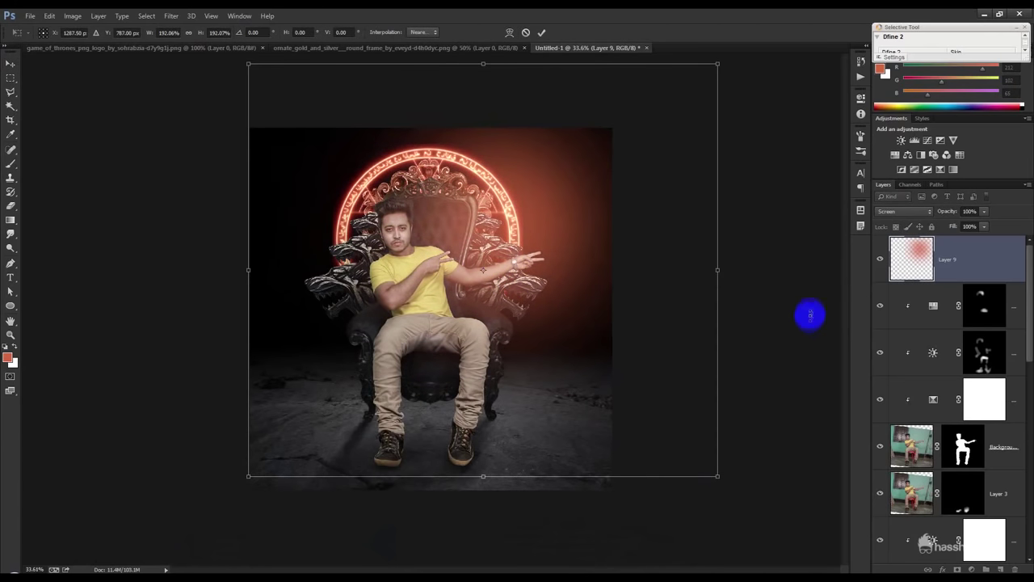
{"action": "key", "text": "Return"}
{"action": "mouse_move", "coordinate": [517, 232]}
{"action": "left_mouse_down"}
{"action": "mouse_move", "coordinate": [505, 164]}
{"action": "mouse_move", "coordinate": [512, 167]}
{"action": "left_mouse_up"}
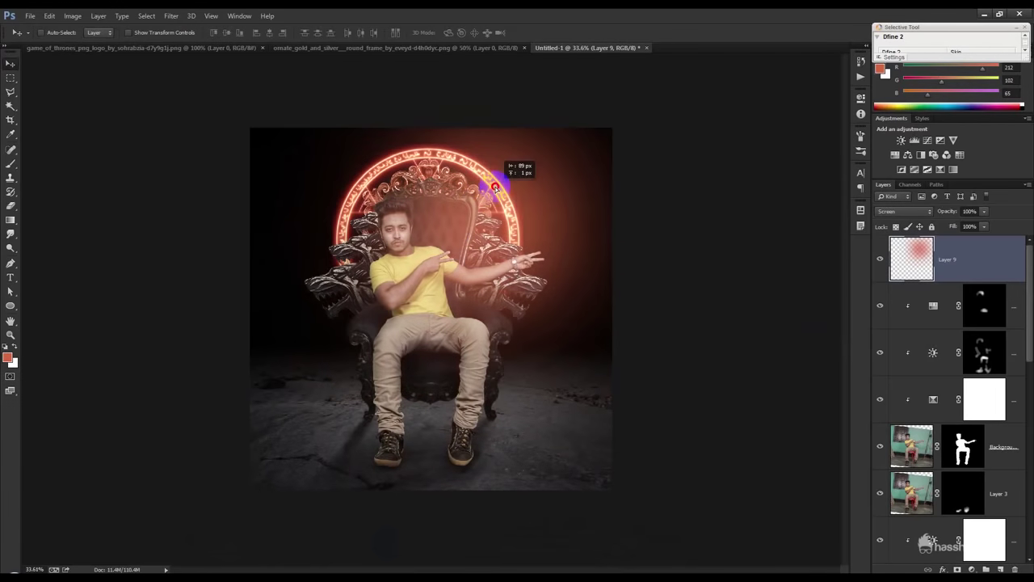
{"action": "left_click_drag", "start_coordinate": [923, 213], "coordinate": [917, 213]}
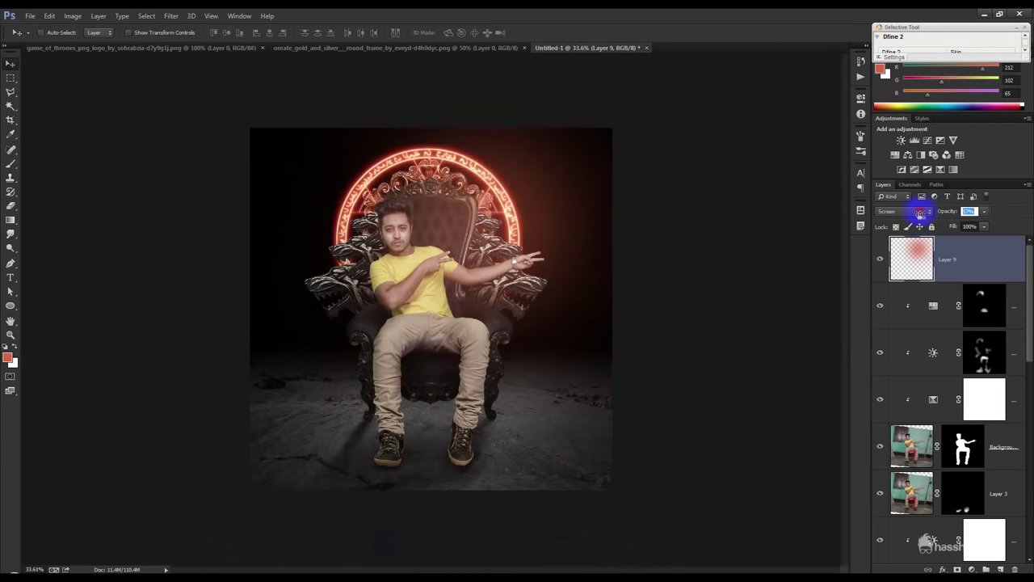
- Soften the glow layer with a Gaussian Blur of increased radius
{"action": "scroll", "coordinate": [512, 282], "scroll_direction": "up", "scroll_amount": 3}
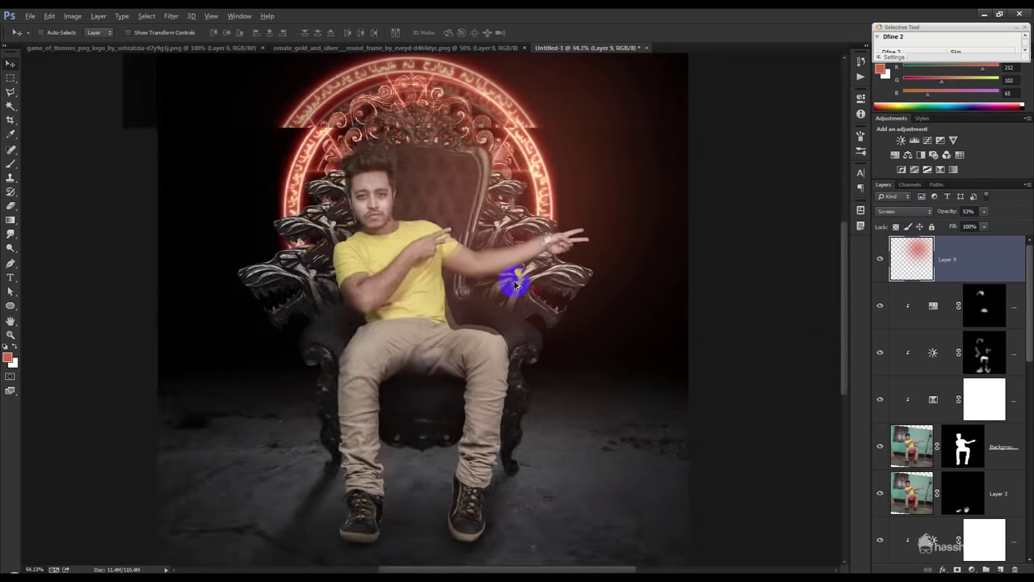
{"action": "scroll", "coordinate": [528, 262], "scroll_direction": "down", "scroll_amount": 3}
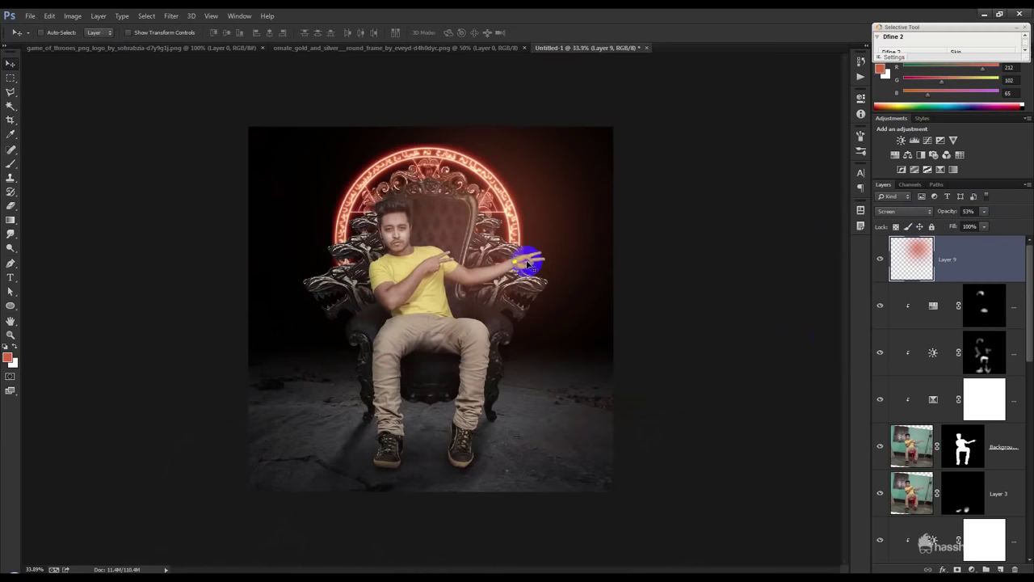
{"action": "left_click", "coordinate": [178, 16]}
{"action": "left_click", "coordinate": [345, 229]}
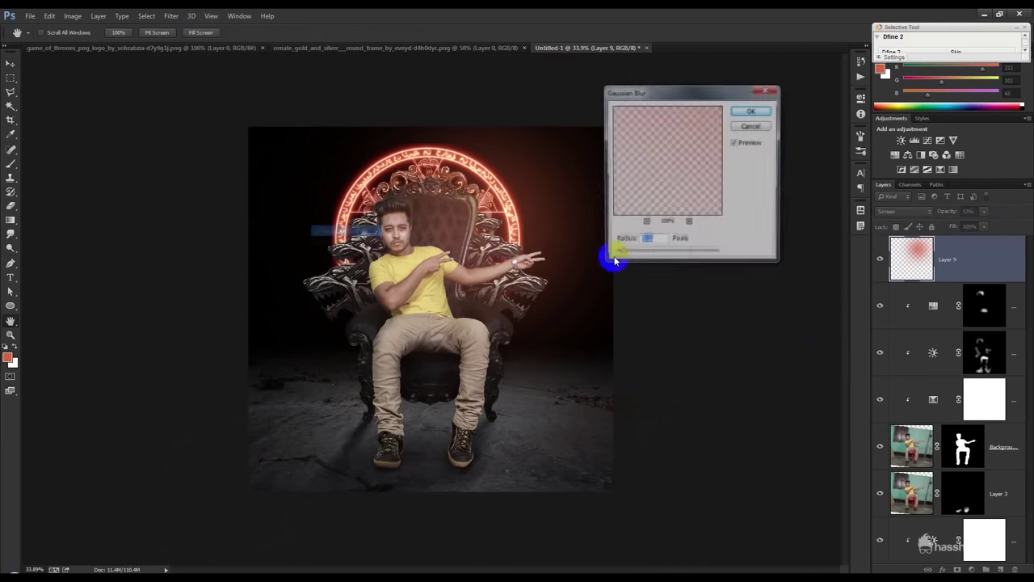
{"action": "left_click_drag", "start_coordinate": [614, 257], "coordinate": [656, 257]}
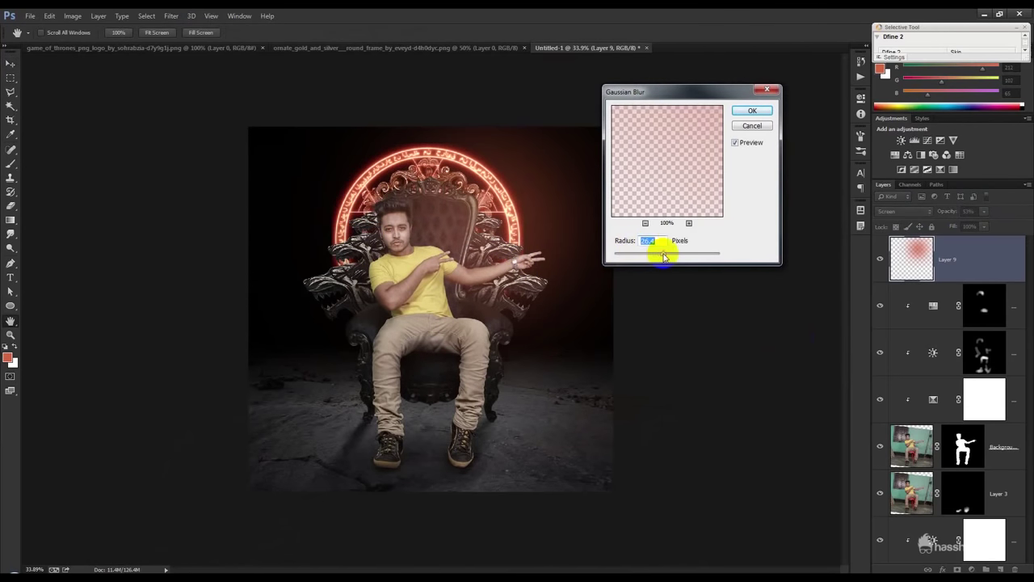
{"action": "left_click", "coordinate": [751, 110]}
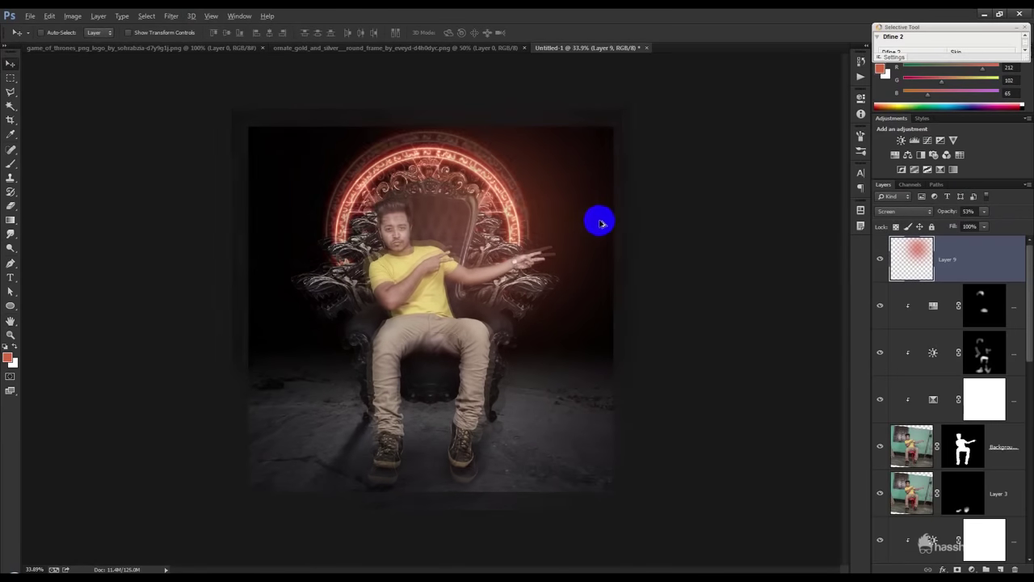
- Duplicate the glow and shrink the copy over the throne
{"action": "key", "text": "ctrl+j"}
{"action": "mouse_move", "coordinate": [463, 256]}
{"action": "left_mouse_down"}
{"action": "mouse_move", "coordinate": [298, 422]}
{"action": "mouse_move", "coordinate": [435, 202]}
{"action": "left_mouse_up"}
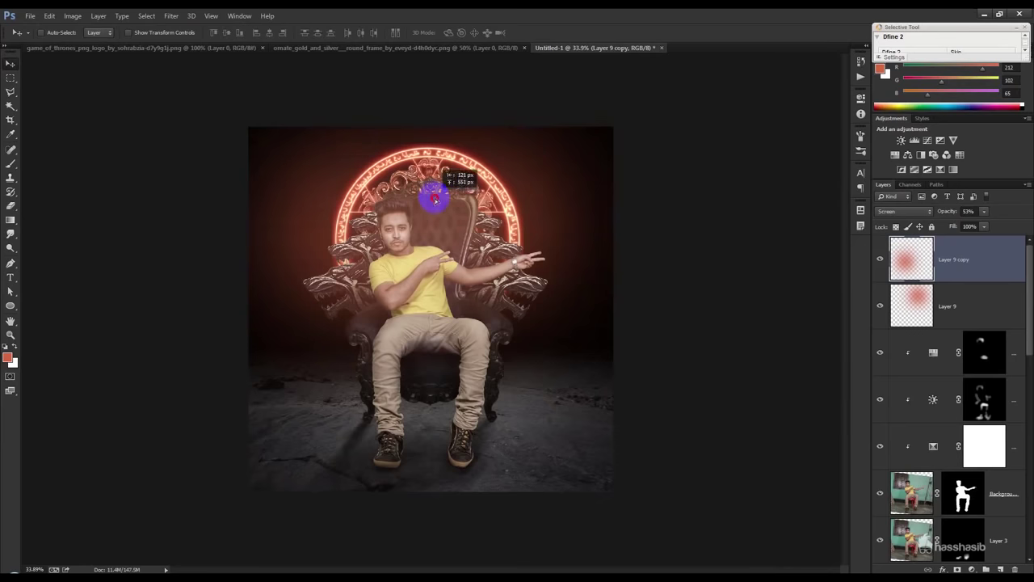
{"action": "key", "text": "ctrl+t"}
{"action": "mouse_move", "coordinate": [578, 485]}
{"action": "left_mouse_down"}
{"action": "mouse_move", "coordinate": [437, 338]}
{"action": "mouse_move", "coordinate": [443, 297]}
{"action": "left_mouse_up"}
{"action": "key", "text": "Return"}
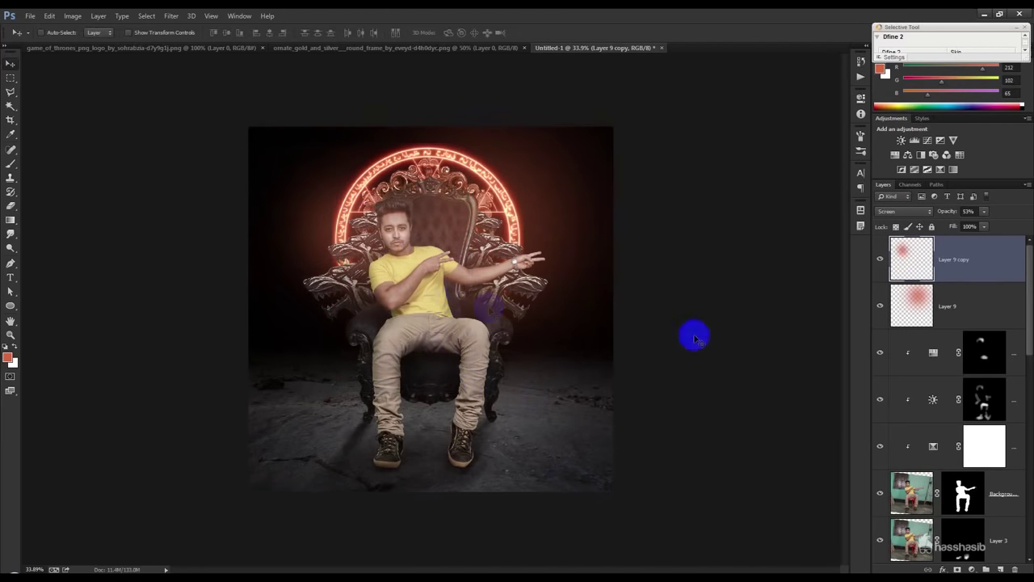
- Rescale the original Layer 9 glow around the circle
{"action": "left_click", "coordinate": [968, 314]}
{"action": "key", "text": "ctrl+t"}
{"action": "mouse_move", "coordinate": [661, 99]}
{"action": "left_mouse_down"}
{"action": "mouse_move", "coordinate": [671, 114]}
{"action": "mouse_move", "coordinate": [679, 105]}
{"action": "left_mouse_up"}
{"action": "key", "text": "Return"}
{"action": "scroll", "coordinate": [493, 239], "scroll_direction": "up", "scroll_amount": 1}
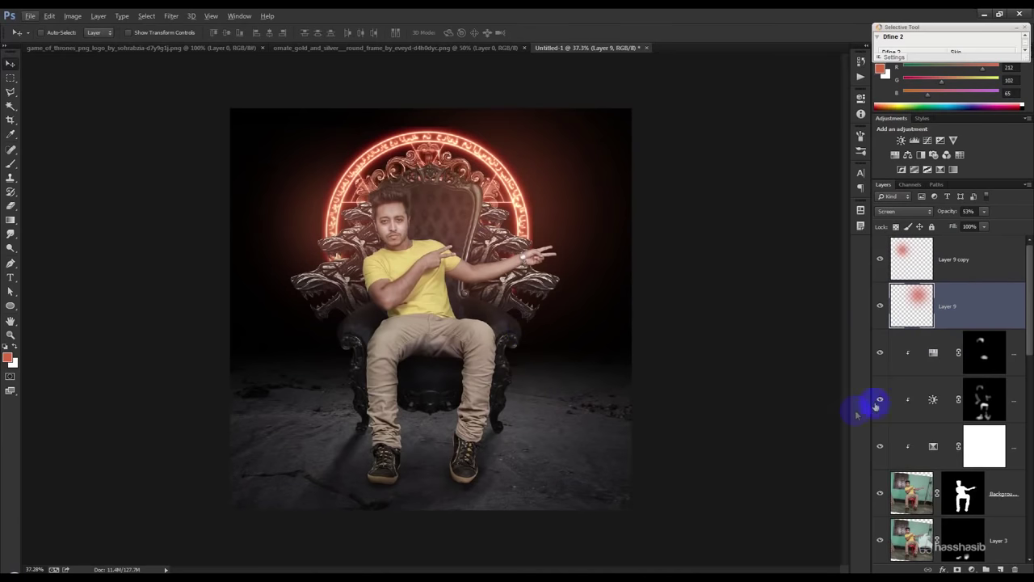
{"action": "scroll", "coordinate": [918, 472], "scroll_direction": "down", "scroll_amount": 3}
- Add Layer 10 above Brightness/Contrast, with a black 90 px brush zoomed on the shoes
{"action": "left_click", "coordinate": [936, 439]}
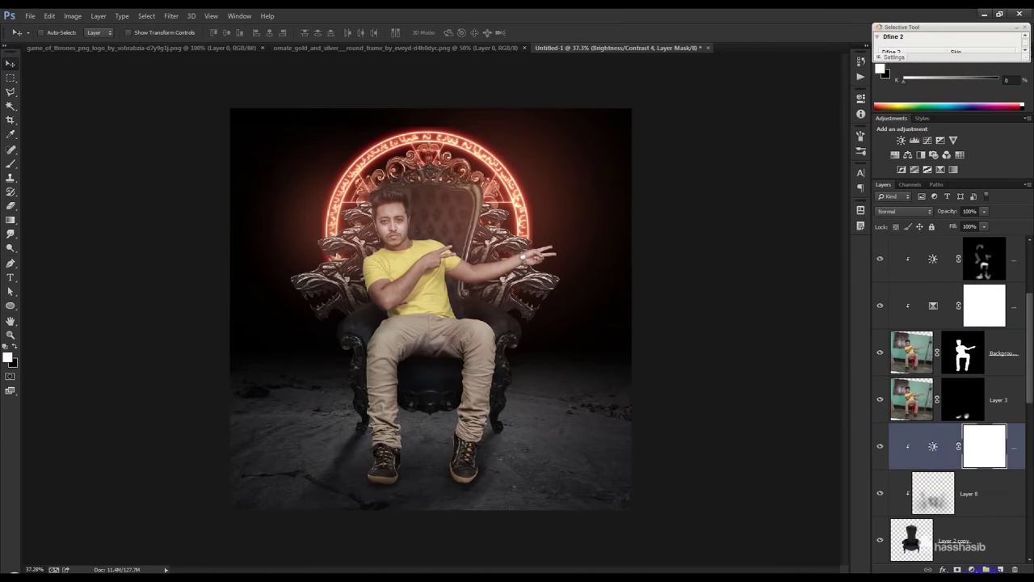
{"action": "left_click", "coordinate": [1000, 566]}
{"action": "left_click", "coordinate": [11, 161]}
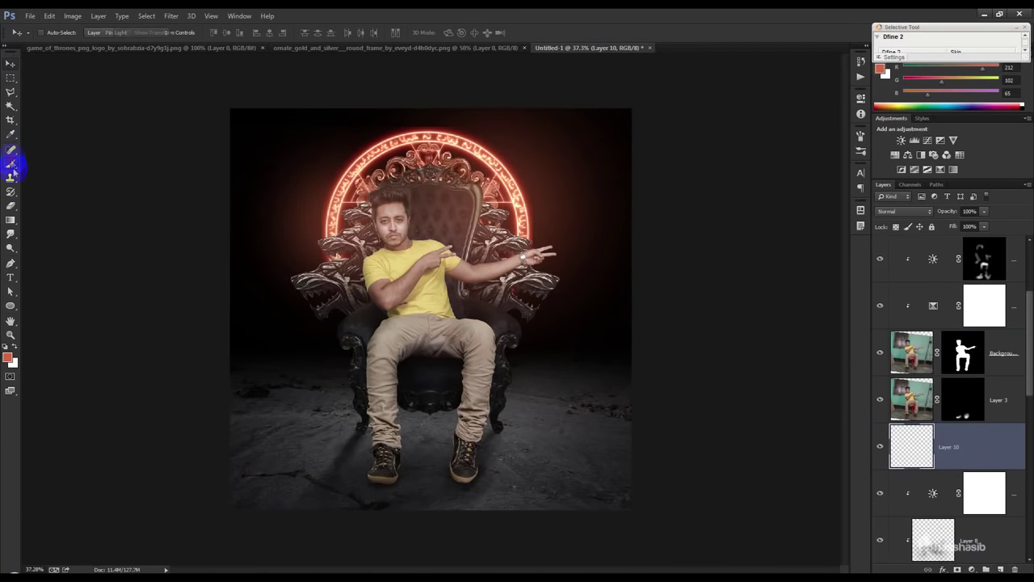
{"action": "left_click", "coordinate": [6, 346]}
{"action": "scroll", "coordinate": [330, 381], "scroll_direction": "up", "scroll_amount": 5}
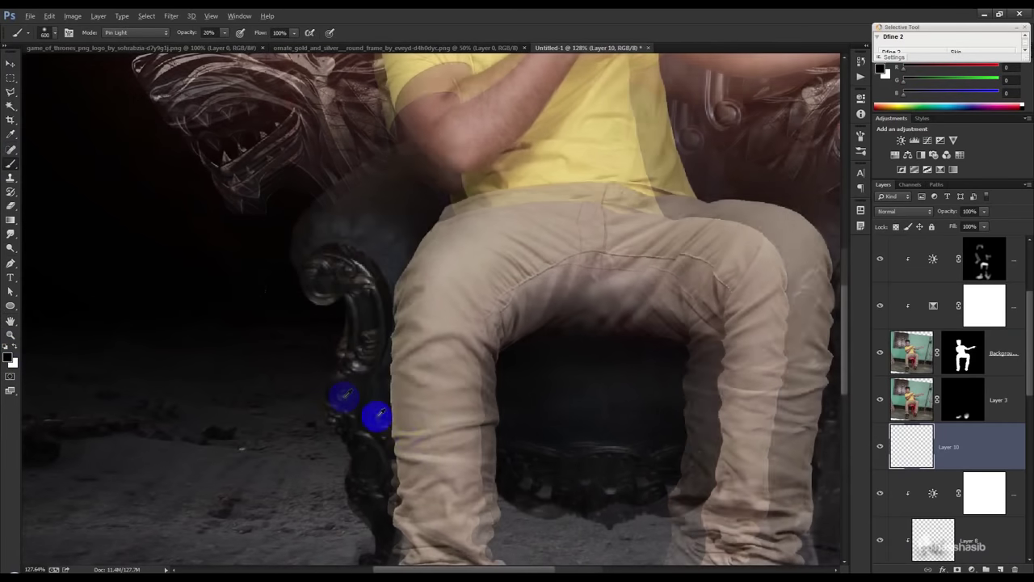
{"action": "scroll", "coordinate": [427, 412], "scroll_direction": "up", "scroll_amount": 2}
{"action": "left_click_drag", "start_coordinate": [427, 410], "coordinate": [393, 259]}
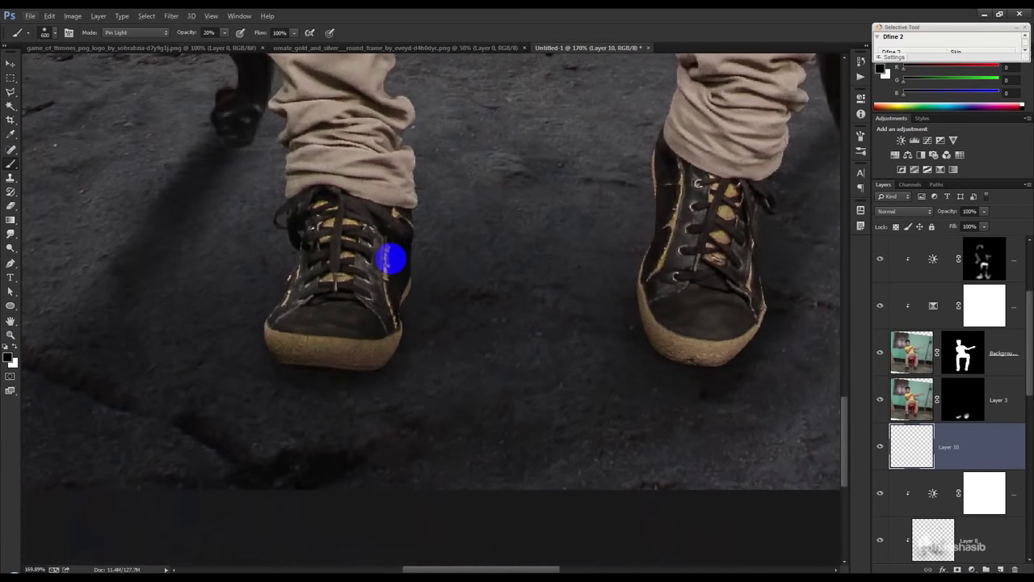
{"action": "key", "text": "bracketleft"}
{"action": "key", "text": "bracketleft"}
{"action": "key", "text": "bracketleft"}
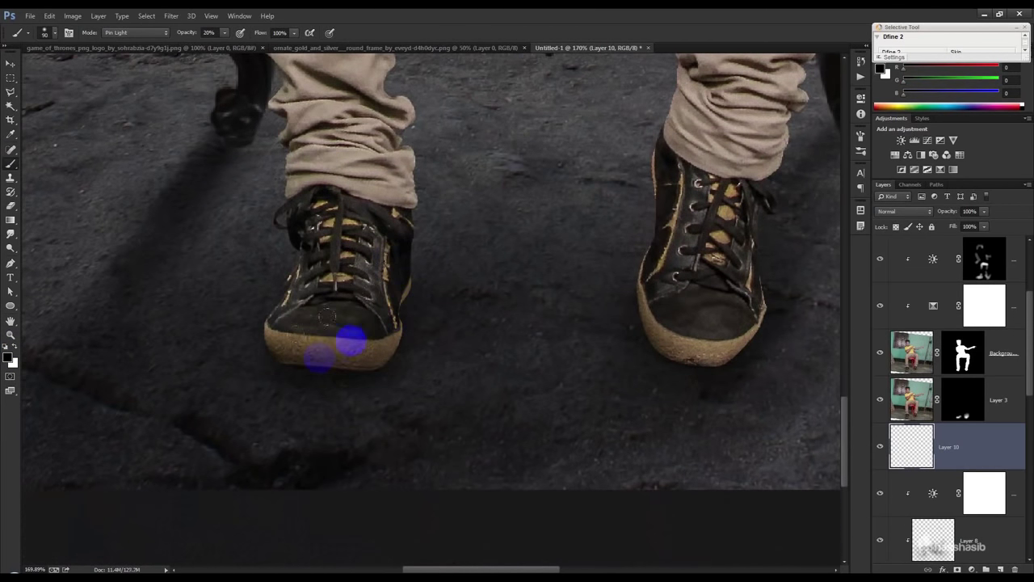
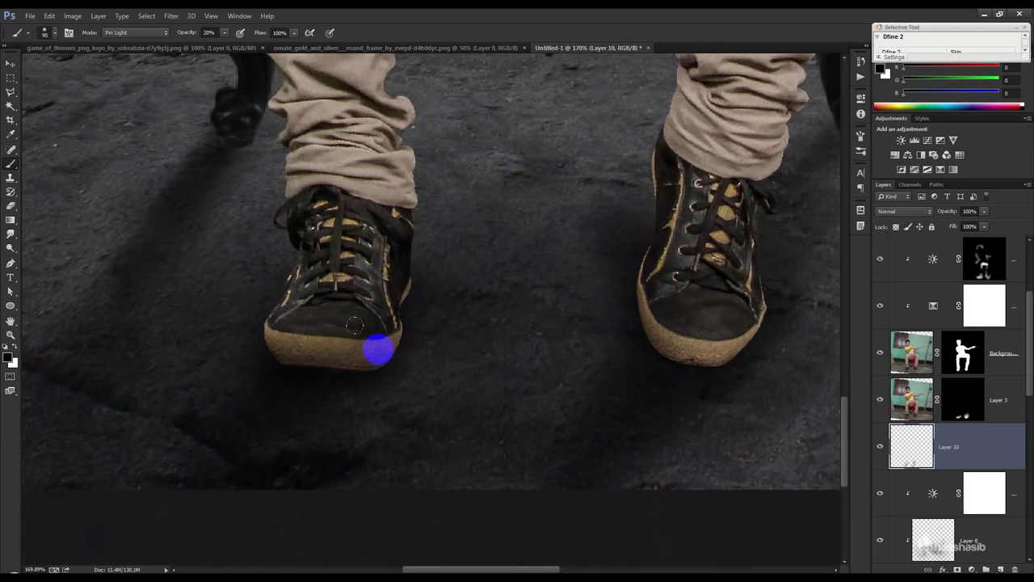
- Select the Background copy figure layer and add empty Layer 11 above it
{"action": "scroll", "coordinate": [950, 327], "scroll_direction": "up", "scroll_amount": 2}
{"action": "scroll", "coordinate": [951, 346], "scroll_direction": "up", "scroll_amount": 2}
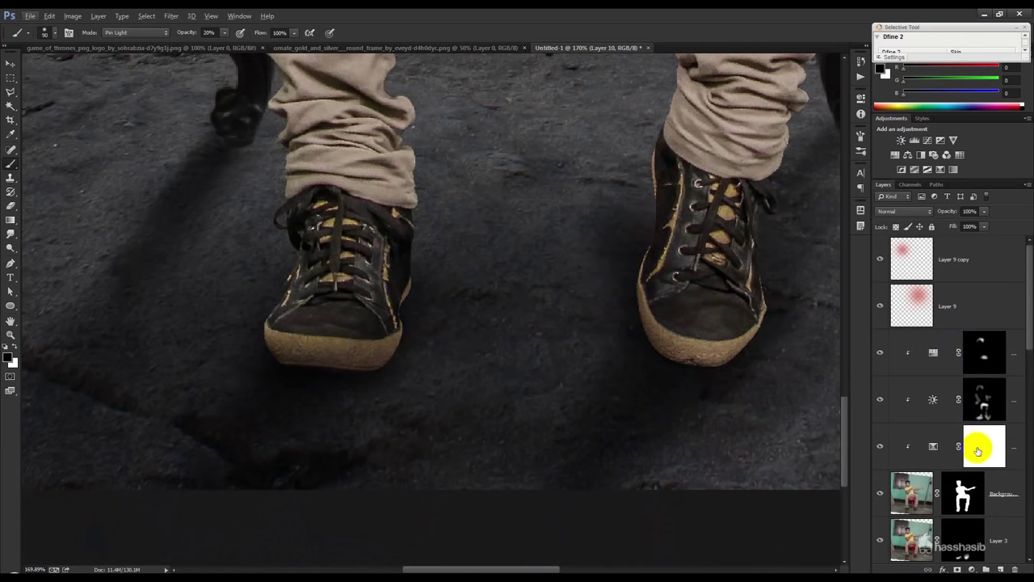
{"action": "left_click", "coordinate": [940, 476]}
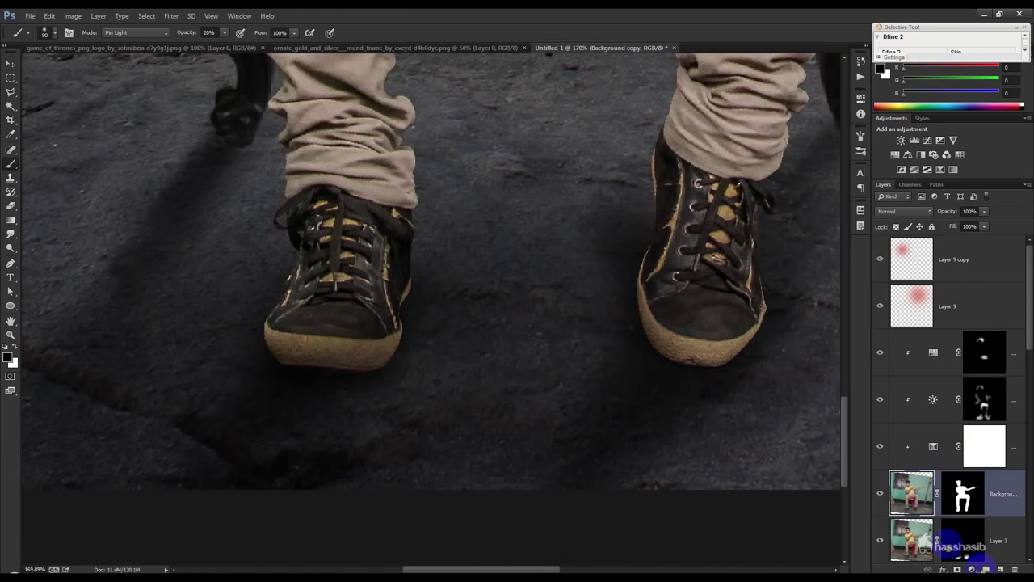
{"action": "left_click", "coordinate": [1001, 569]}
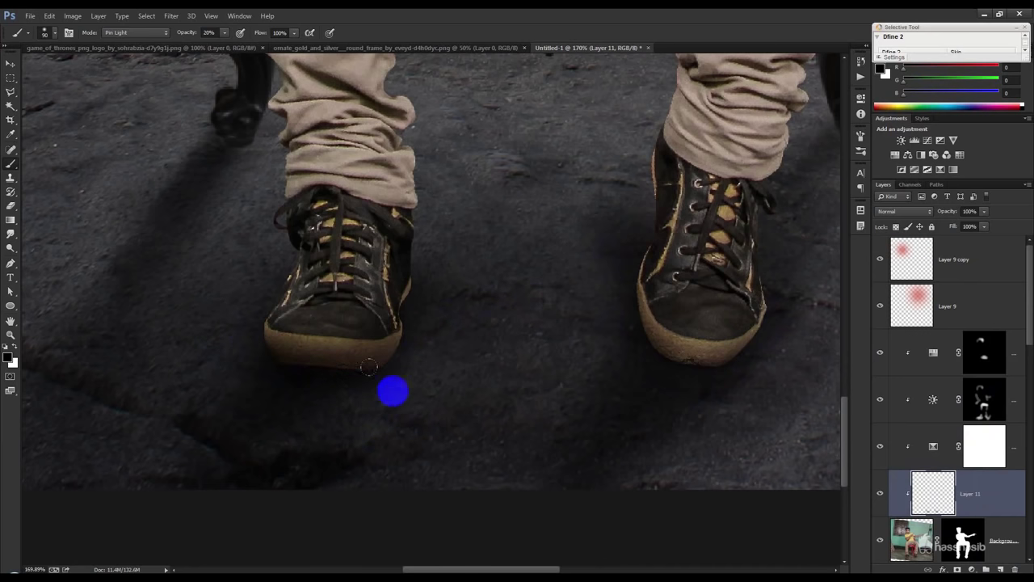
- Scroll through the Layers panel and reselect the Background copy figure layer
{"action": "scroll", "coordinate": [396, 396], "scroll_direction": "up", "scroll_amount": 2}
{"action": "scroll", "coordinate": [427, 243], "scroll_direction": "up", "scroll_amount": 2}
{"action": "scroll", "coordinate": [428, 258], "scroll_direction": "up", "scroll_amount": 2}
{"action": "scroll", "coordinate": [426, 240], "scroll_direction": "up", "scroll_amount": 2}
{"action": "scroll", "coordinate": [426, 240], "scroll_direction": "up", "scroll_amount": 2}
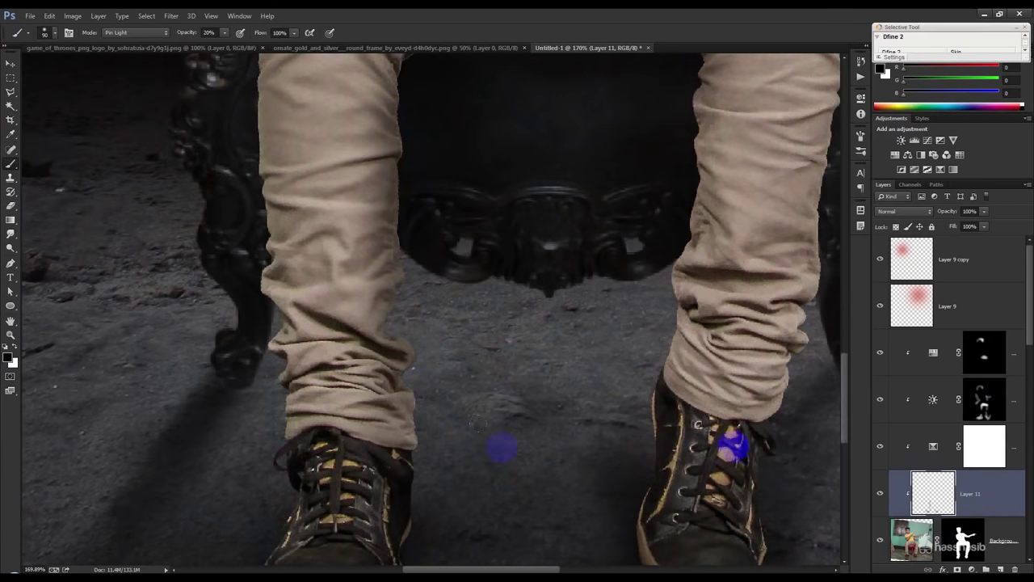
{"action": "scroll", "coordinate": [633, 550], "scroll_direction": "down", "scroll_amount": 3, "text": "alt"}
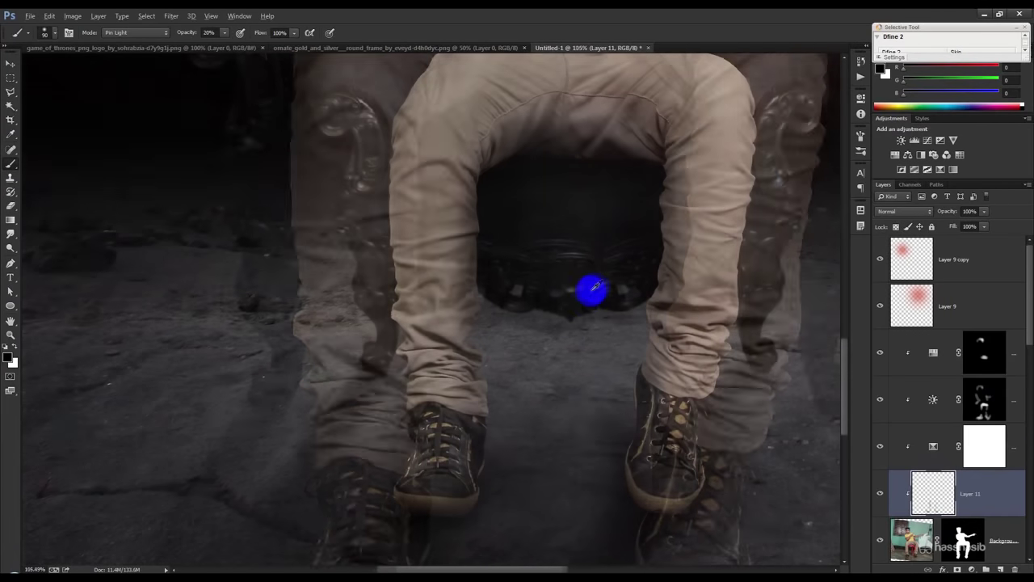
{"action": "scroll", "coordinate": [592, 289], "scroll_direction": "down", "scroll_amount": 2, "text": "alt"}
{"action": "scroll", "coordinate": [573, 307], "scroll_direction": "down", "scroll_amount": 2, "text": "alt"}
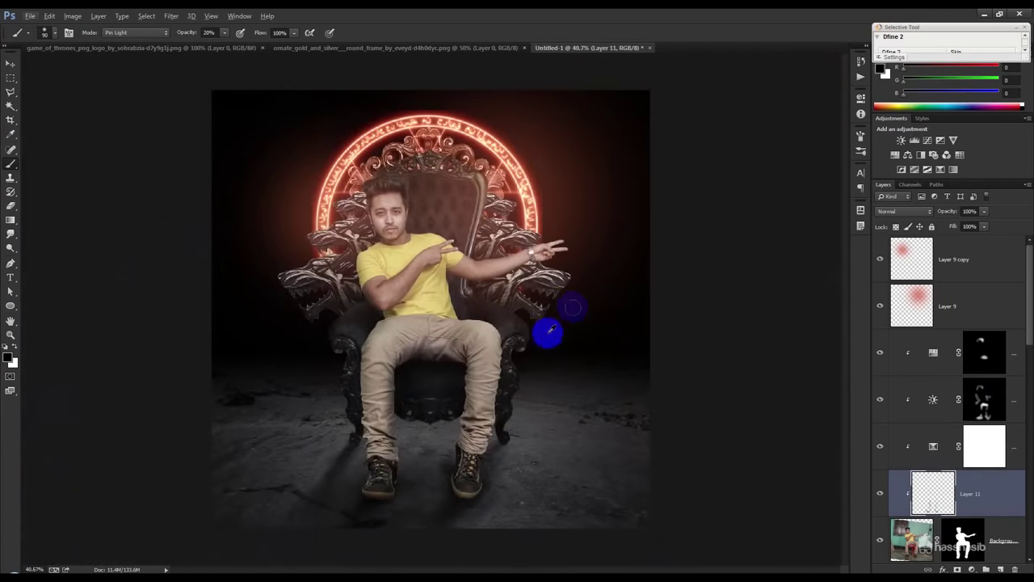
{"action": "scroll", "coordinate": [547, 330], "scroll_direction": "up", "scroll_amount": 2, "text": "alt"}
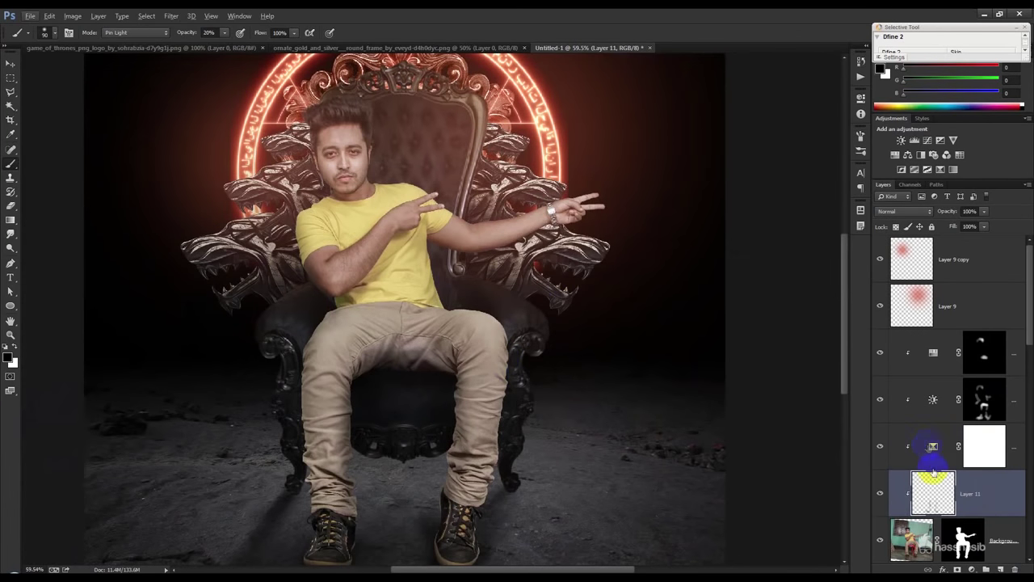
{"action": "left_click_drag", "start_coordinate": [1009, 540], "coordinate": [1012, 569]}
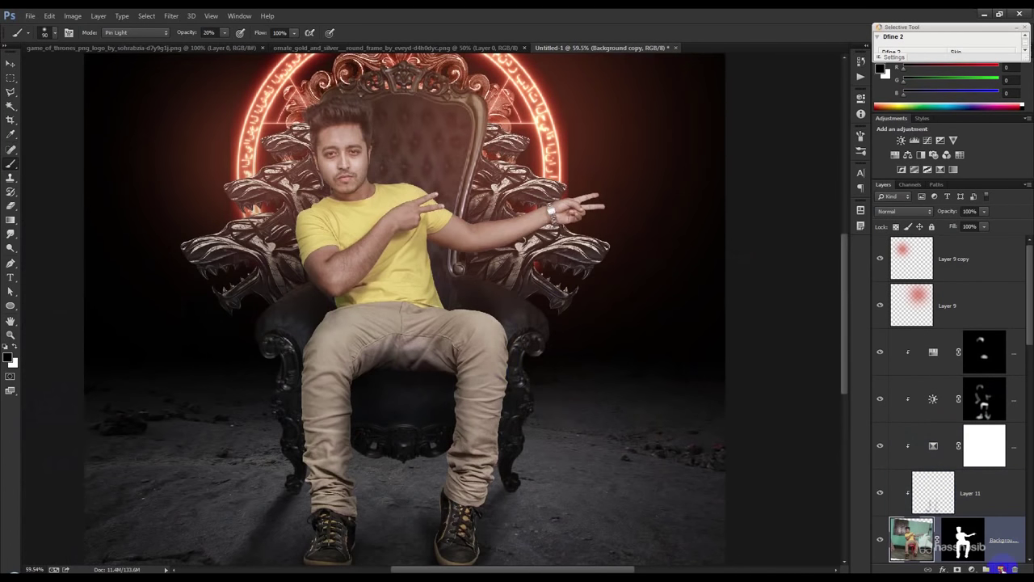
- Add Layer 12, sample the ring's red and paint a stroke along the knee edge
{"action": "left_click", "coordinate": [1002, 568]}
{"action": "left_click", "coordinate": [562, 135], "text": "alt"}
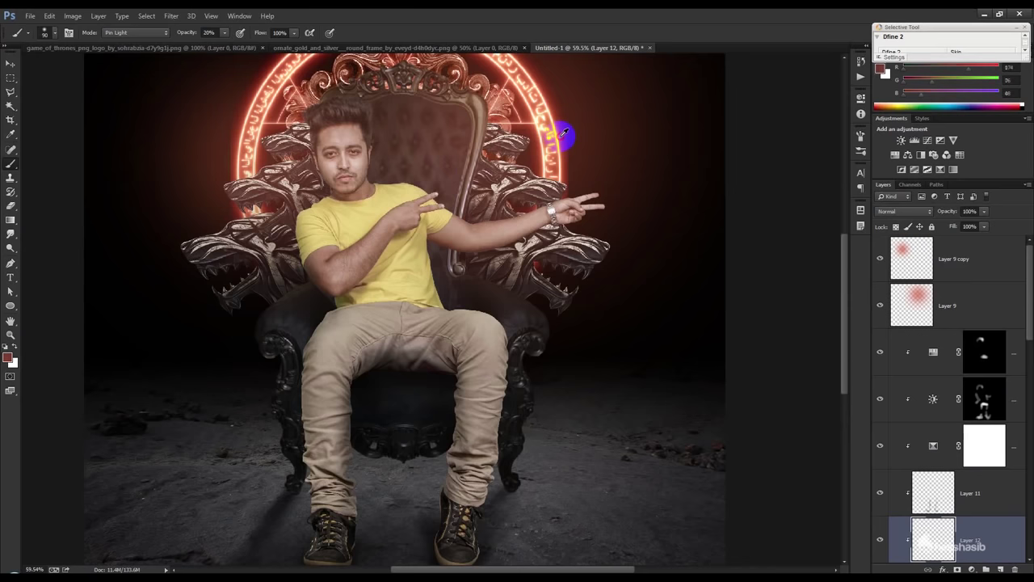
{"action": "scroll", "coordinate": [550, 353], "scroll_direction": "up", "scroll_amount": 3}
{"action": "left_click_drag", "start_coordinate": [461, 291], "coordinate": [477, 380]}
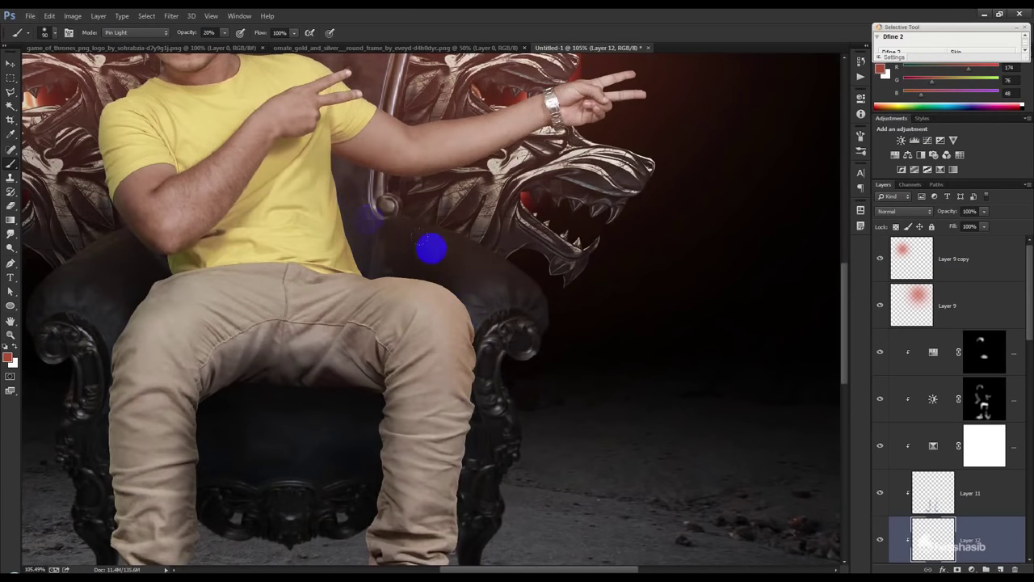
- Set Layer 12's blend mode to Color Dodge
{"action": "scroll", "coordinate": [396, 121], "scroll_direction": "up", "scroll_amount": 2}
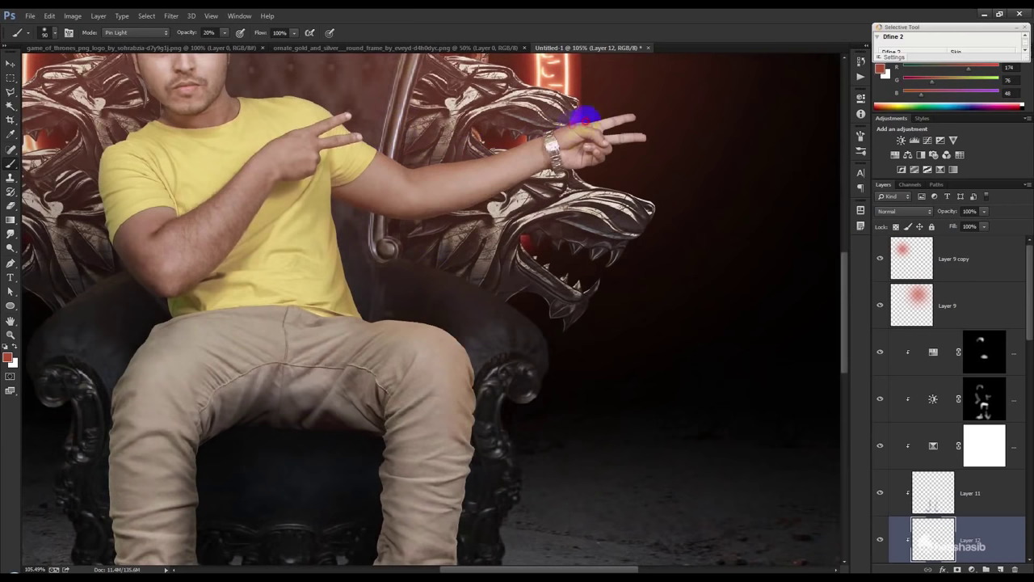
{"action": "scroll", "coordinate": [370, 149], "scroll_direction": "up", "scroll_amount": 2}
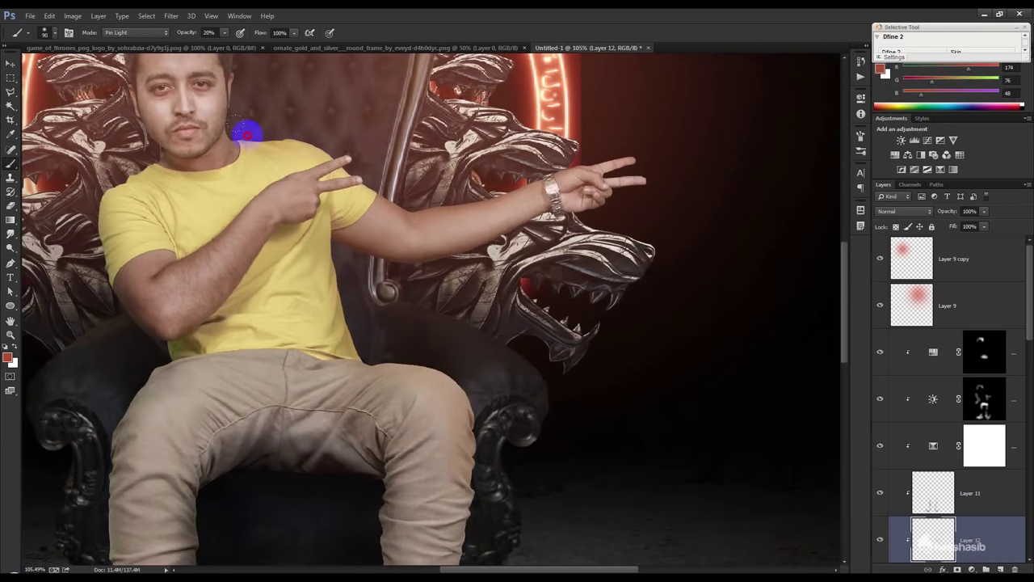
{"action": "scroll", "coordinate": [315, 137], "scroll_direction": "up", "scroll_amount": 2}
{"action": "scroll", "coordinate": [266, 113], "scroll_direction": "up", "scroll_amount": 2}
{"action": "scroll", "coordinate": [247, 133], "scroll_direction": "up", "scroll_amount": 2}
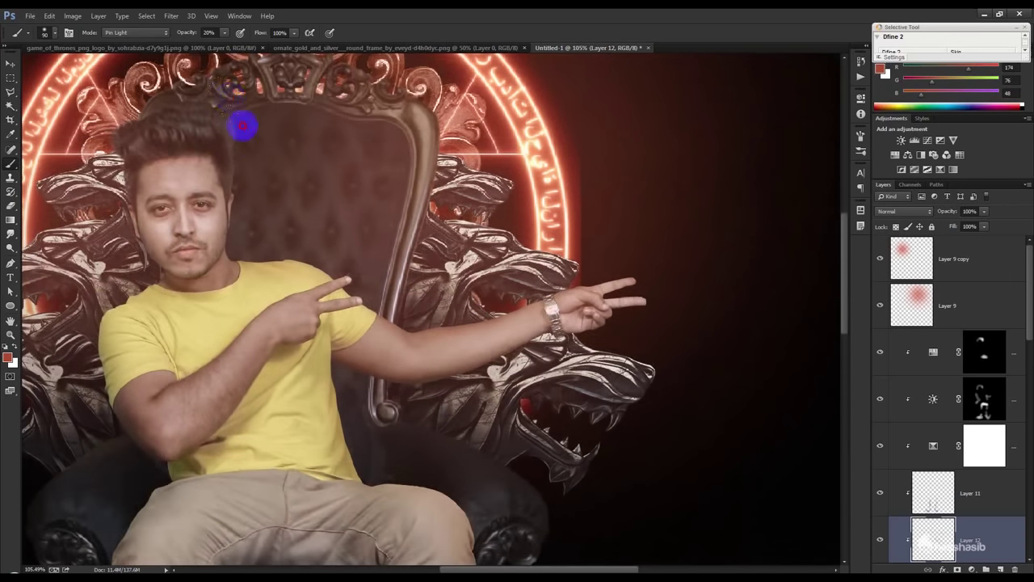
{"action": "left_click", "coordinate": [927, 212]}
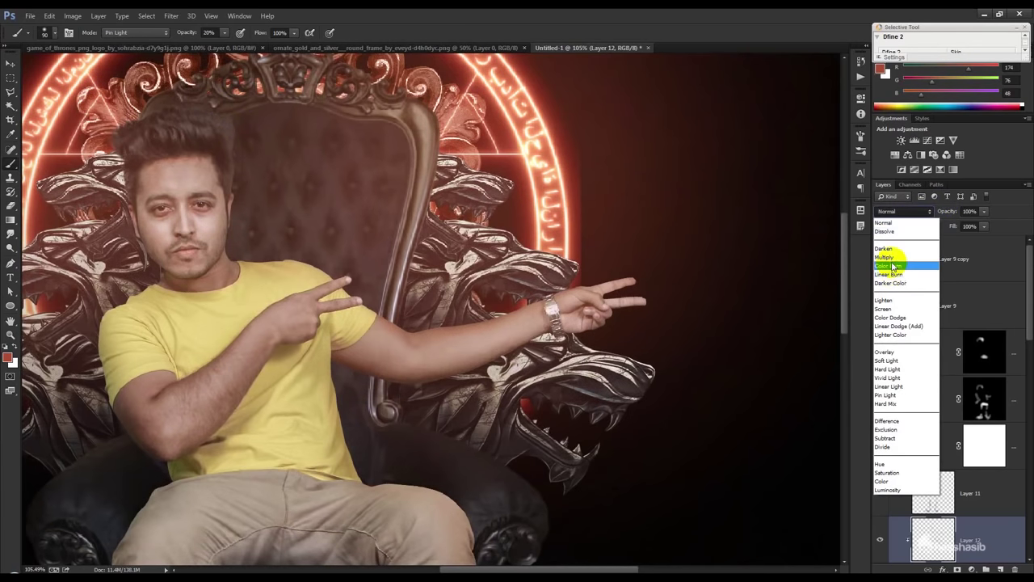
{"action": "left_click", "coordinate": [891, 317]}
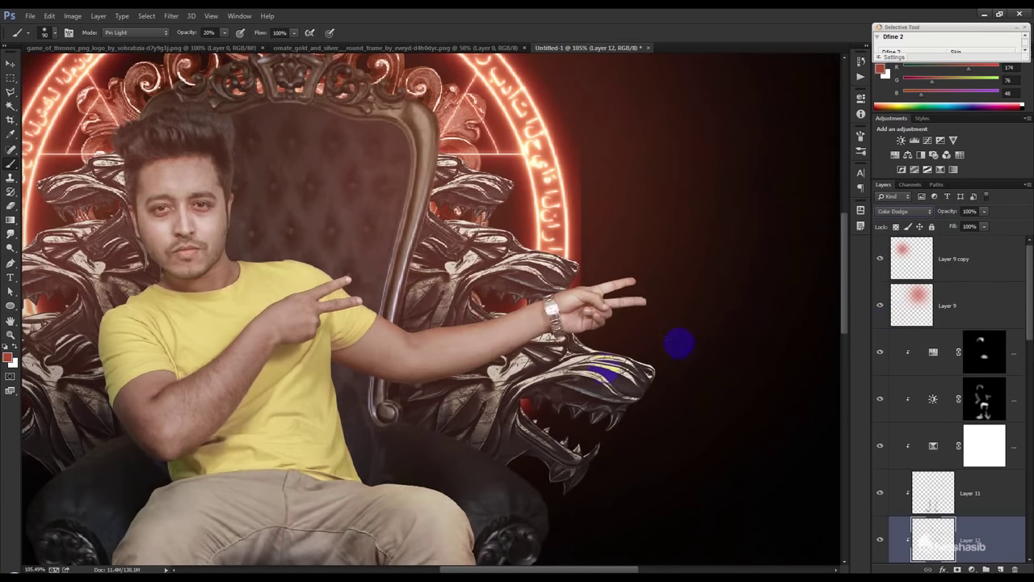
- Make deep red #9c2604 the foreground colour and return to the Brush
{"action": "left_click", "coordinate": [8, 358]}
{"action": "left_click", "coordinate": [873, 257]}
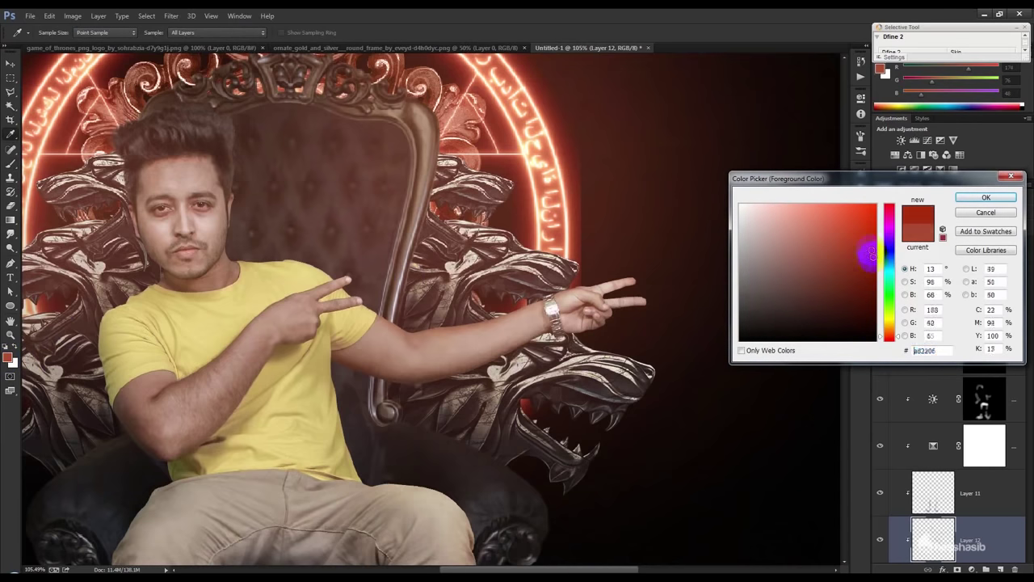
{"action": "left_click", "coordinate": [985, 198]}
{"action": "key", "text": "b"}
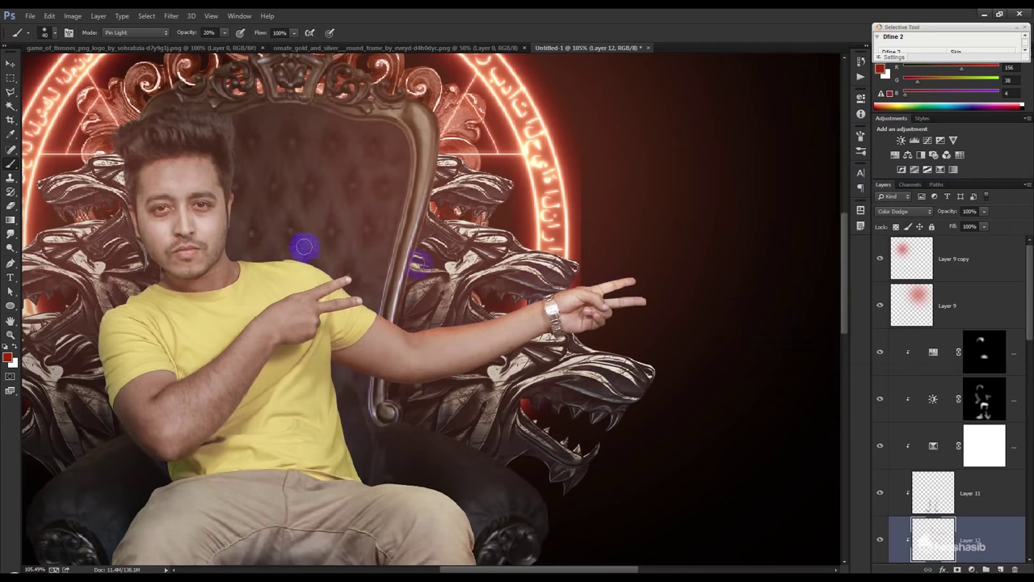
- Paint red rim light along the ear edge and over the fingers
{"action": "left_click_drag", "start_coordinate": [186, 34], "coordinate": [315, 74]}
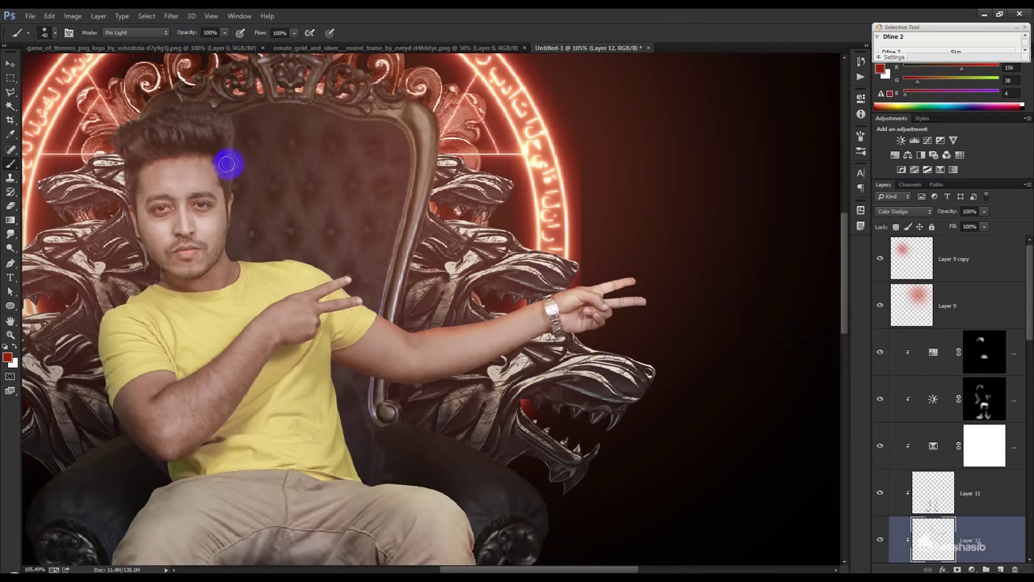
{"action": "left_click_drag", "start_coordinate": [242, 201], "coordinate": [234, 224]}
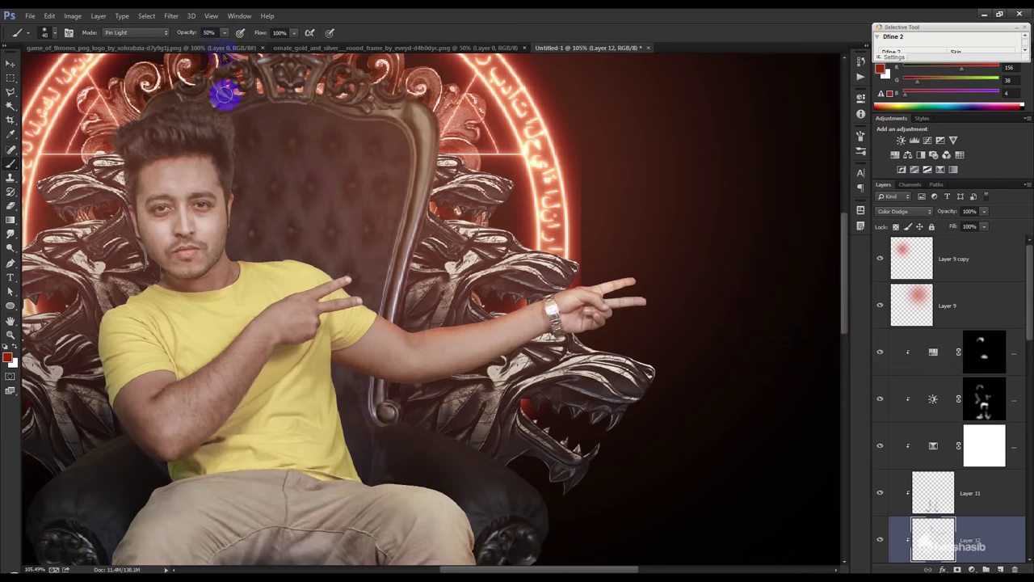
{"action": "key", "text": "bracketright"}
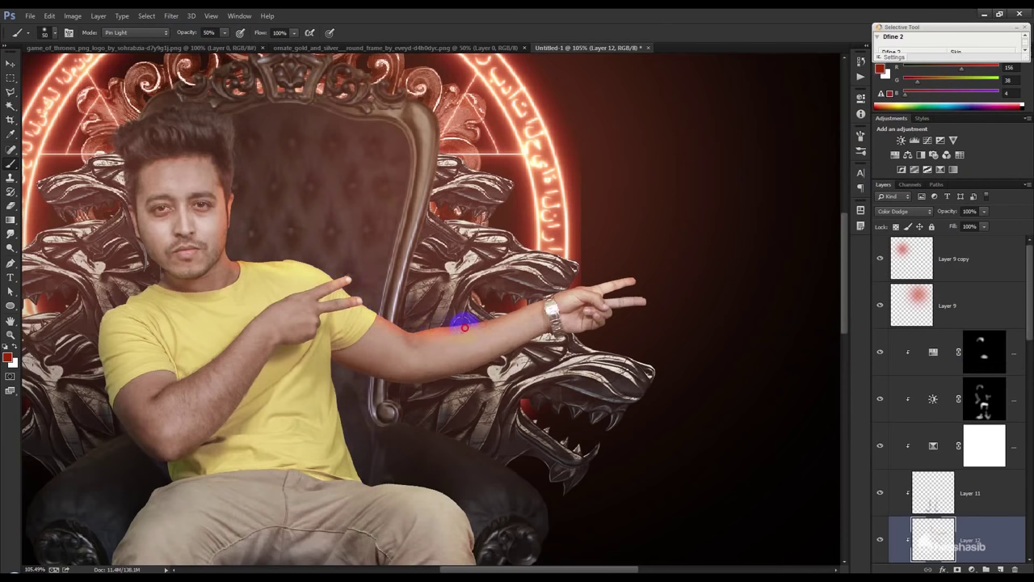
{"action": "mouse_move", "coordinate": [602, 283]}
{"action": "left_mouse_down"}
{"action": "mouse_move", "coordinate": [649, 272]}
{"action": "mouse_move", "coordinate": [616, 294]}
{"action": "mouse_move", "coordinate": [655, 293]}
{"action": "left_mouse_up"}
{"action": "scroll", "coordinate": [594, 307], "scroll_direction": "down", "scroll_amount": 2}
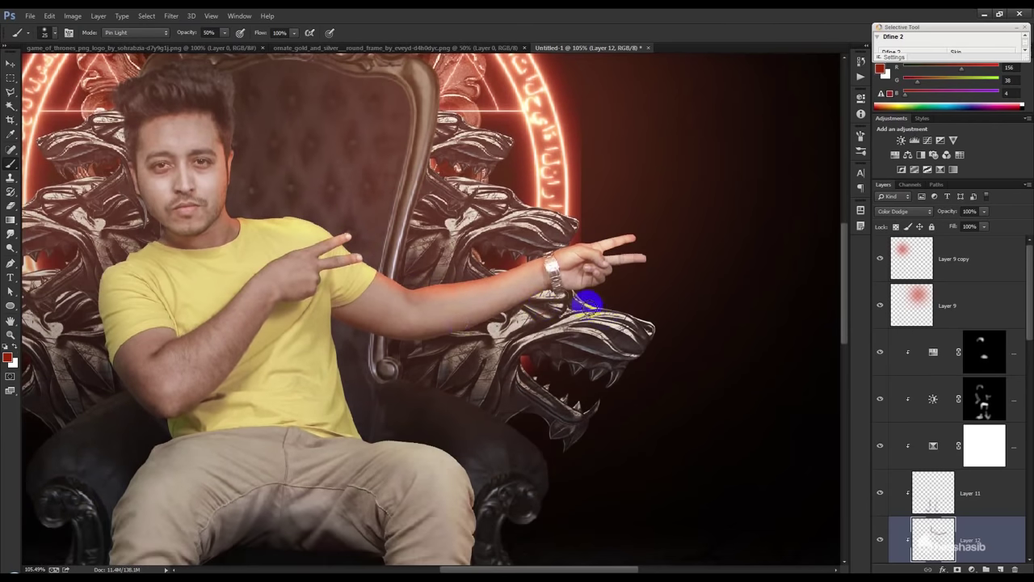
- Paint rim light down the shirt edge and along the chair arm with a 100 px brush
{"action": "left_click_drag", "start_coordinate": [342, 356], "coordinate": [348, 392]}
{"action": "left_click_drag", "start_coordinate": [394, 443], "coordinate": [485, 512]}
{"action": "scroll", "coordinate": [489, 501], "scroll_direction": "down", "scroll_amount": 5}
{"action": "left_click_drag", "start_coordinate": [498, 463], "coordinate": [493, 373]}
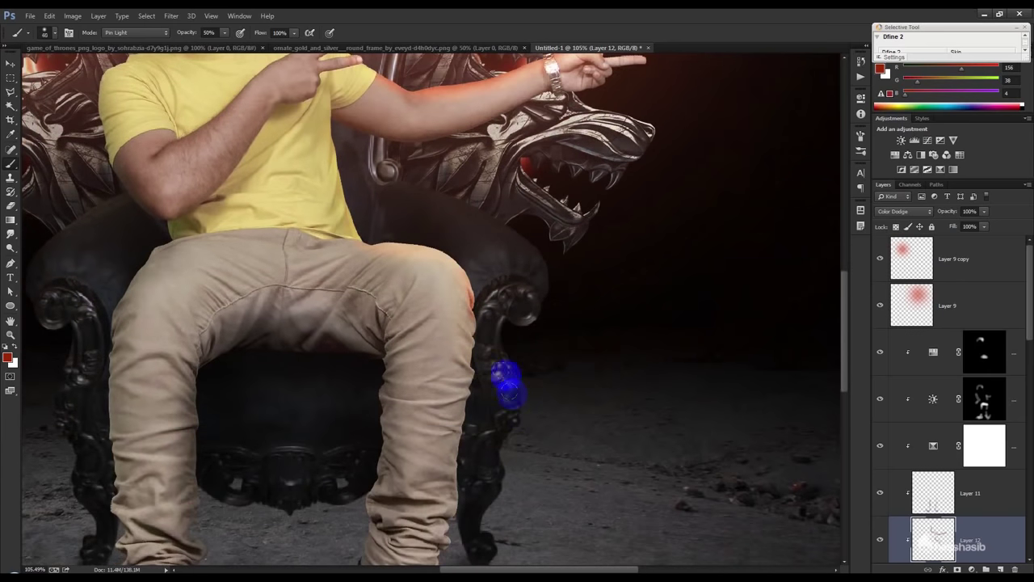
{"action": "key", "text": "bracketright"}
{"action": "key", "text": "bracketright"}
{"action": "key", "text": "bracketright"}
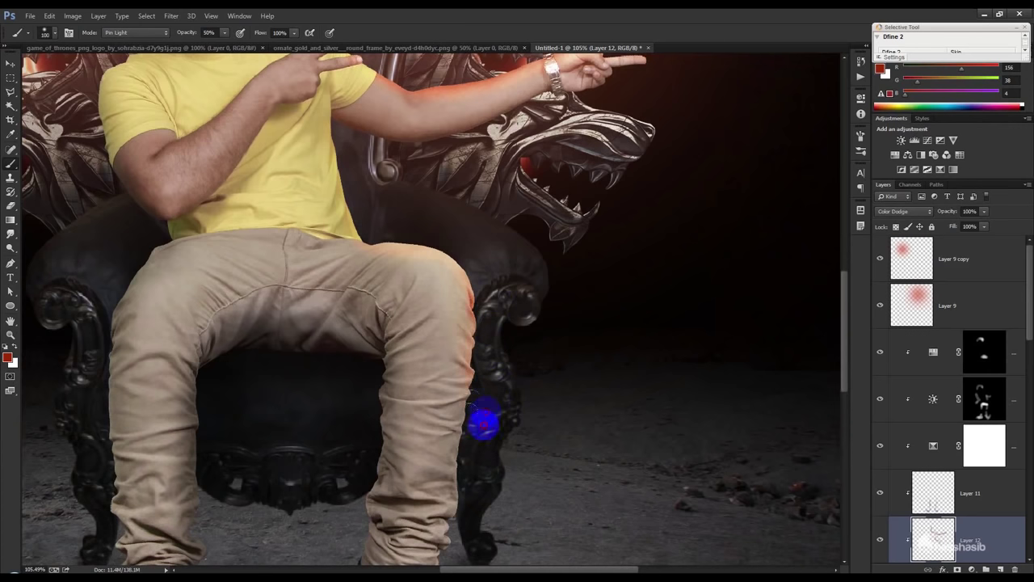
{"action": "left_click_drag", "start_coordinate": [494, 373], "coordinate": [476, 530]}
{"action": "scroll", "coordinate": [477, 517], "scroll_direction": "down", "scroll_amount": 3}
{"action": "scroll", "coordinate": [480, 498], "scroll_direction": "down", "scroll_amount": 3}
{"action": "left_click_drag", "start_coordinate": [446, 478], "coordinate": [439, 526]}
{"action": "left_click_drag", "start_coordinate": [445, 469], "coordinate": [440, 545]}
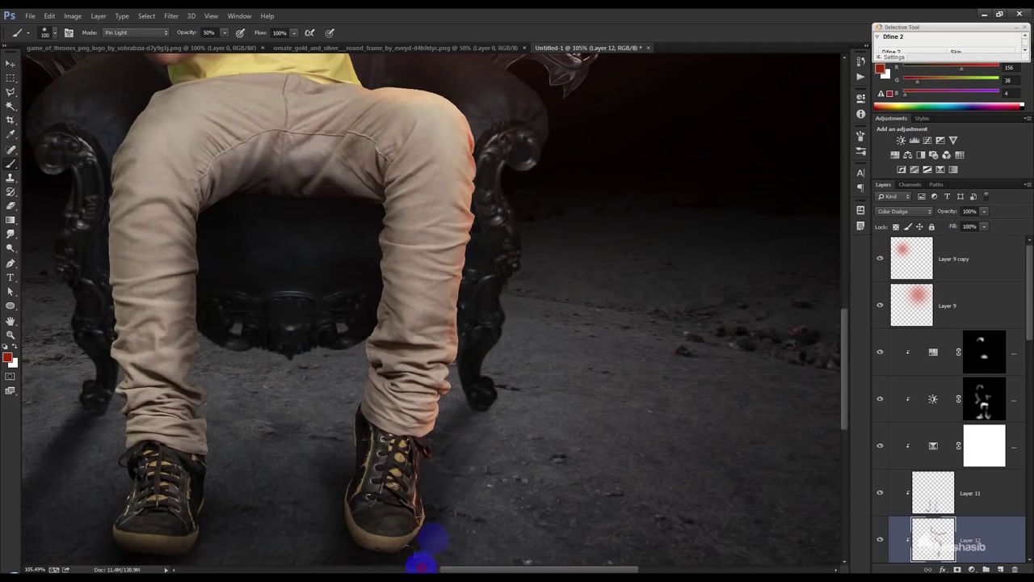
- Paint red light beside the left shoe and up along the arm
{"action": "left_click_drag", "start_coordinate": [289, 450], "coordinate": [478, 418]}
{"action": "left_click_drag", "start_coordinate": [288, 477], "coordinate": [278, 181]}
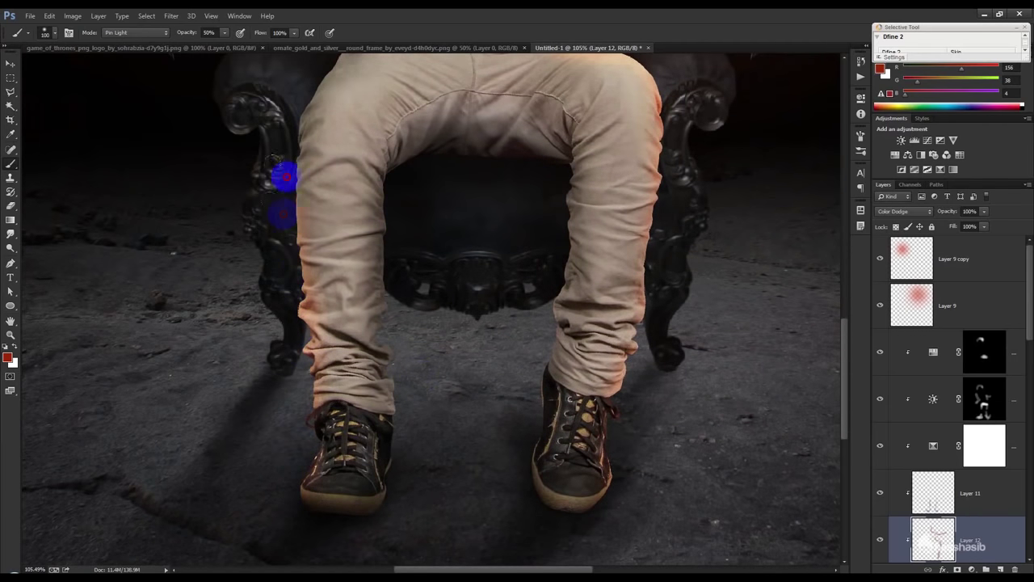
{"action": "scroll", "coordinate": [275, 242], "scroll_direction": "up", "scroll_amount": 8}
{"action": "left_click_drag", "start_coordinate": [251, 525], "coordinate": [273, 307]}
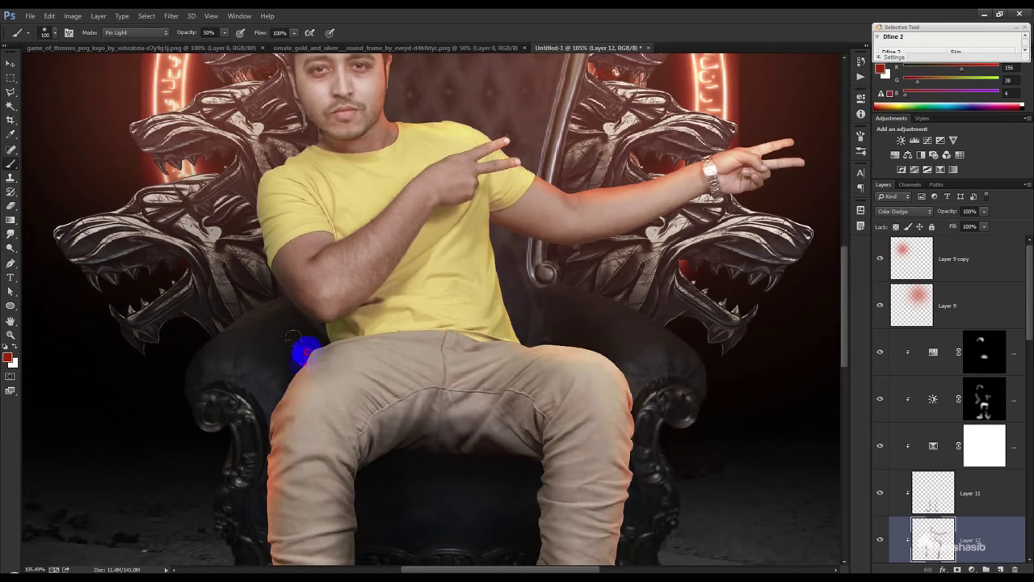
{"action": "scroll", "coordinate": [261, 278], "scroll_direction": "up", "scroll_amount": 1}
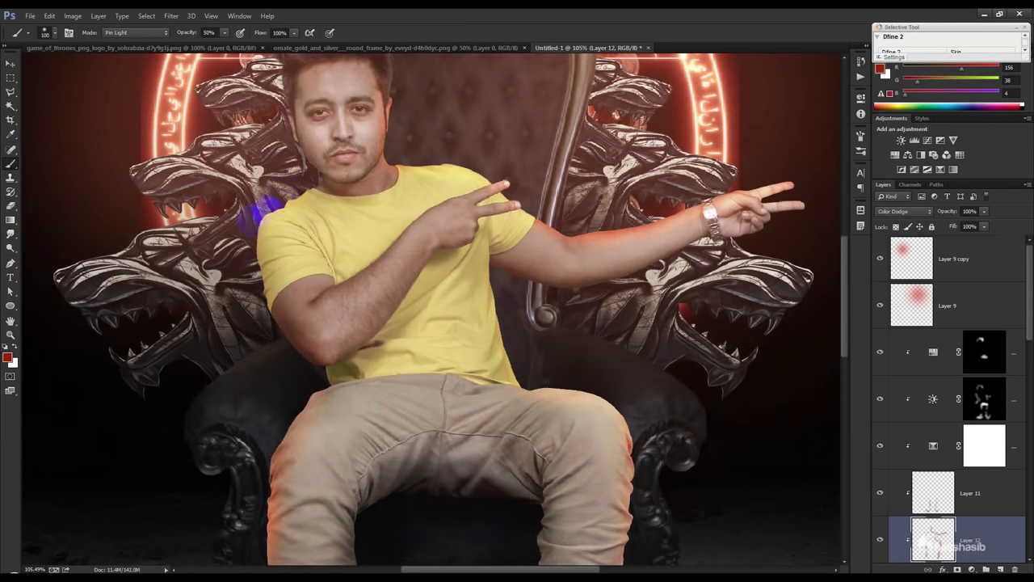
{"action": "scroll", "coordinate": [237, 286], "scroll_direction": "up", "scroll_amount": 3}
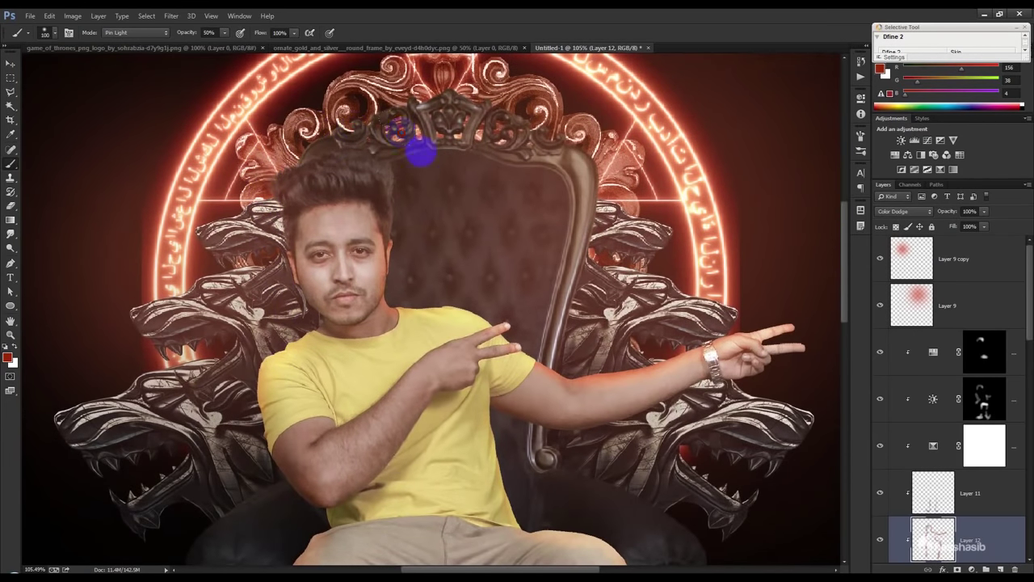
{"action": "scroll", "coordinate": [404, 133], "scroll_direction": "down", "scroll_amount": 5}
{"action": "scroll", "coordinate": [400, 332], "scroll_direction": "up", "scroll_amount": 1}
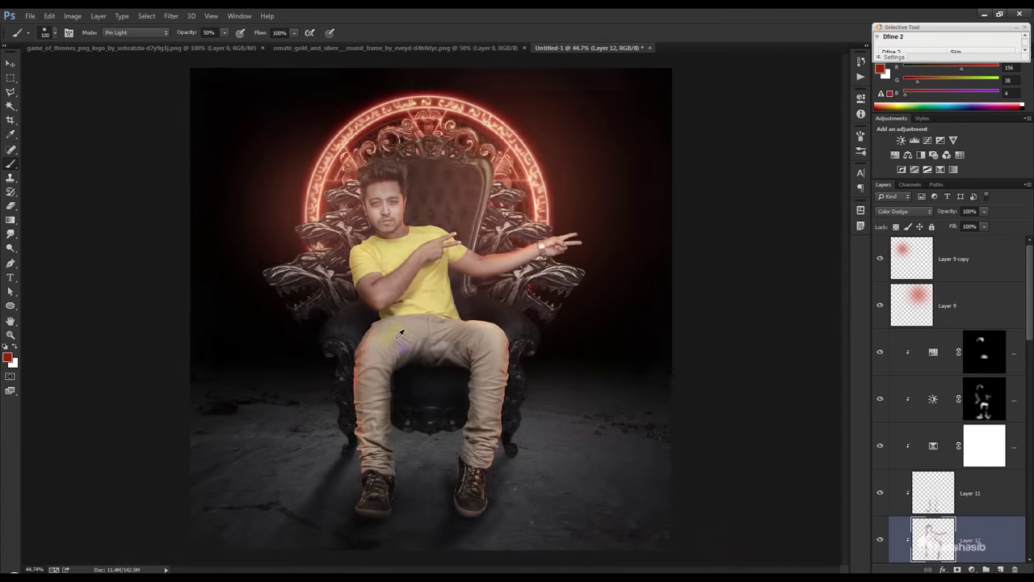
{"action": "scroll", "coordinate": [898, 484], "scroll_direction": "down", "scroll_amount": 3}
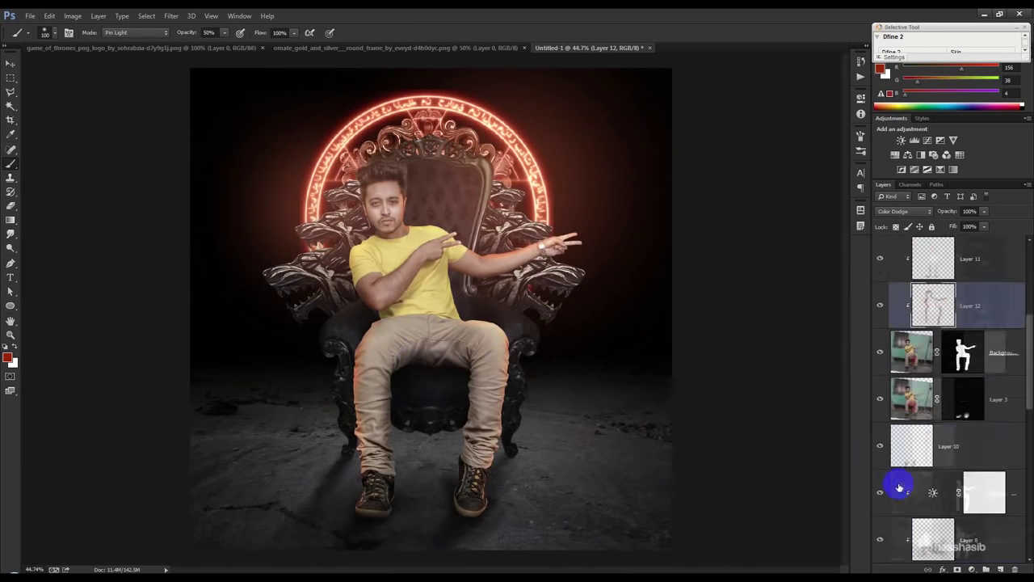
- Add Layer 13 clipped to the throne layer, leaving it on Normal blending
{"action": "scroll", "coordinate": [904, 484], "scroll_direction": "down", "scroll_amount": 4}
{"action": "left_click", "coordinate": [962, 373]}
{"action": "left_click", "coordinate": [1000, 569]}
{"action": "scroll", "coordinate": [535, 328], "scroll_direction": "up", "scroll_amount": 4}
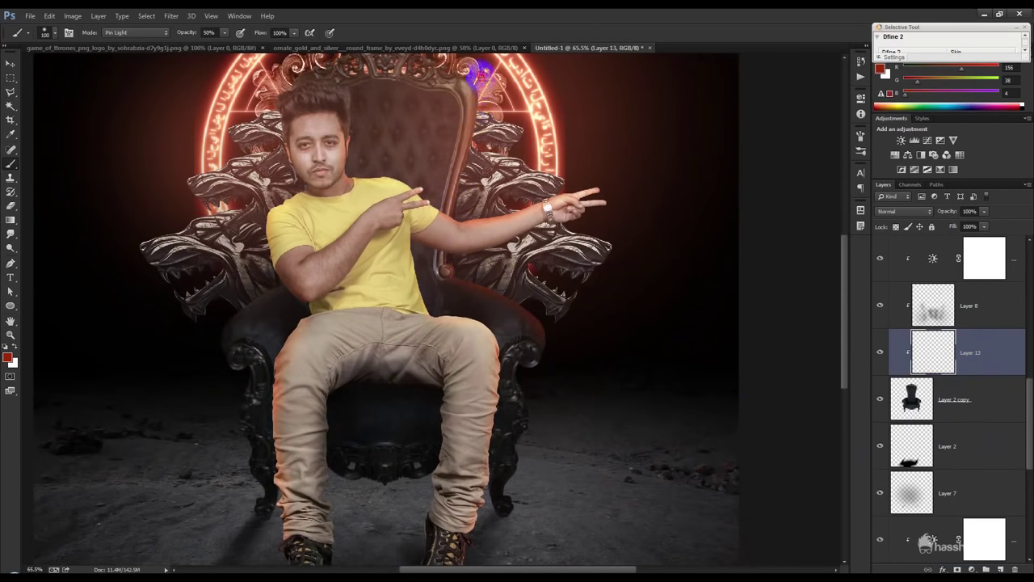
{"action": "scroll", "coordinate": [482, 75], "scroll_direction": "up", "scroll_amount": 2}
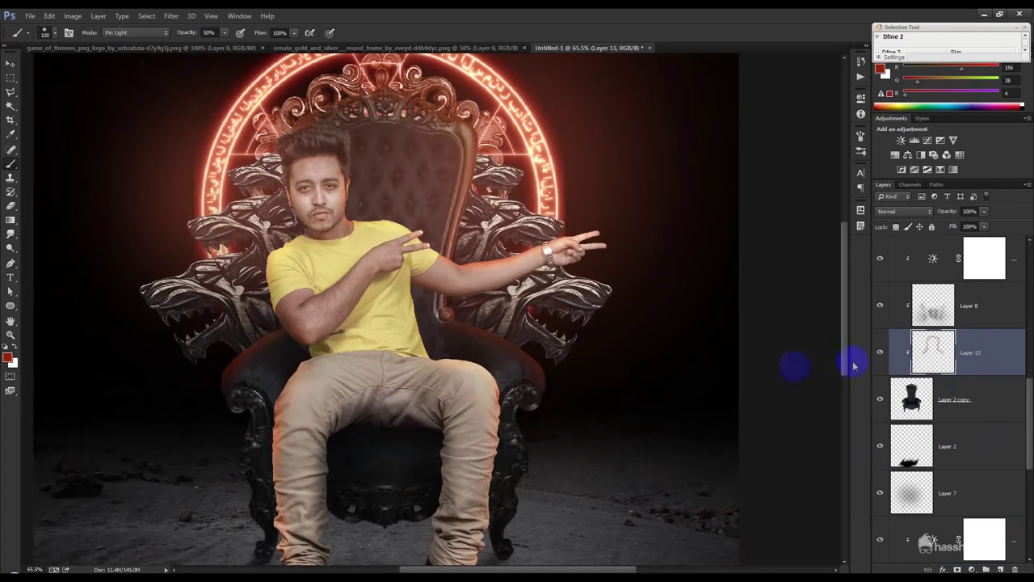
{"action": "left_click", "coordinate": [902, 212]}
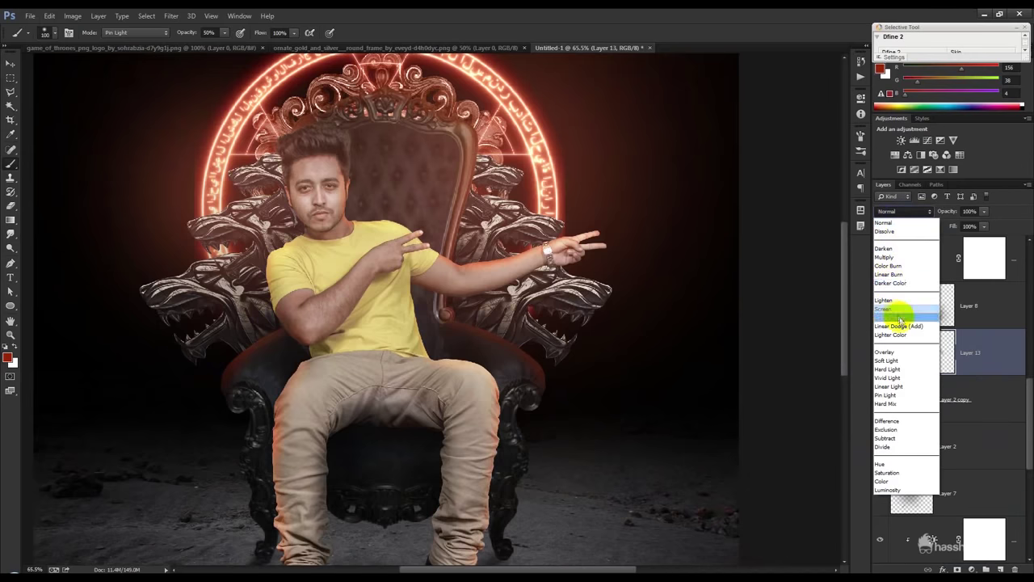
{"action": "left_click", "coordinate": [895, 306]}
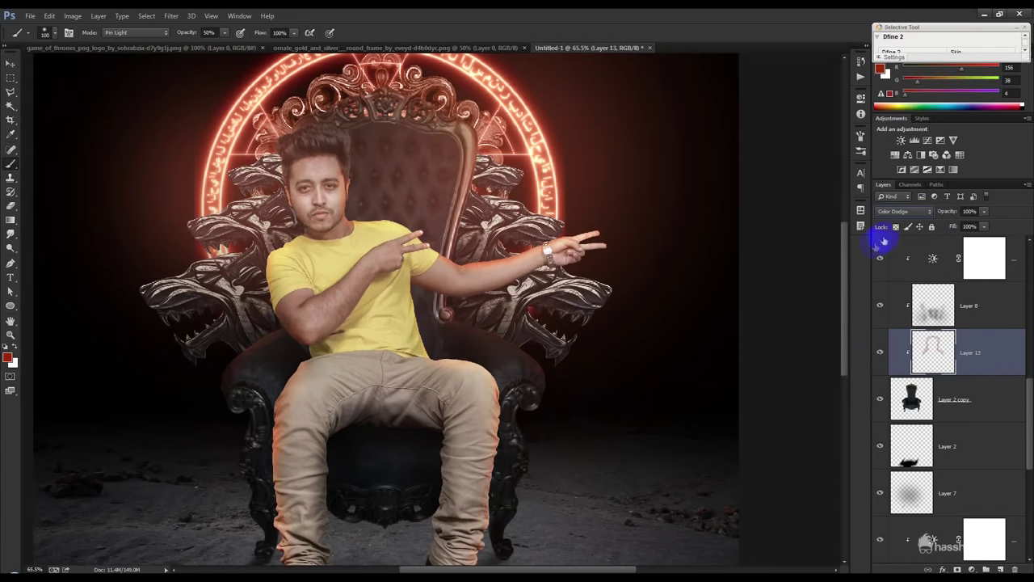
{"action": "left_click", "coordinate": [908, 216]}
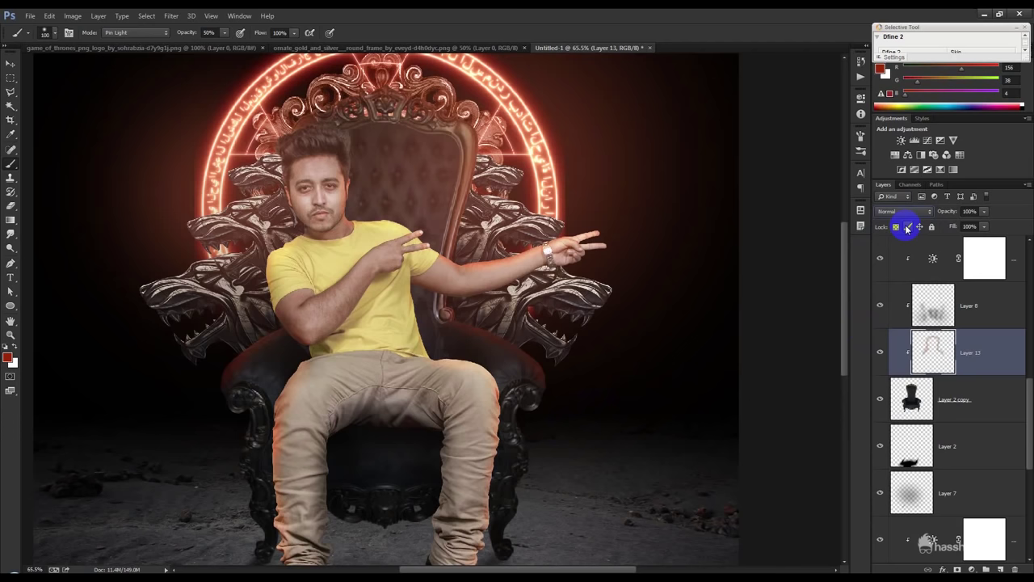
- Duplicate Layer 13, clip the copy to the throne, and set it to Color Dodge at 3%
{"action": "key", "text": "ctrl+j"}
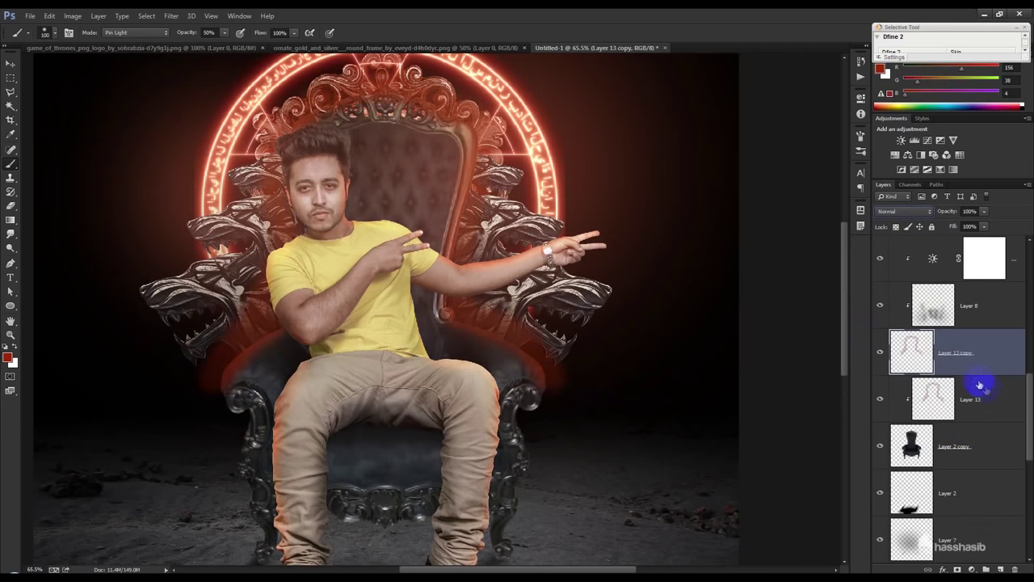
{"action": "left_click", "coordinate": [978, 374], "text": "alt"}
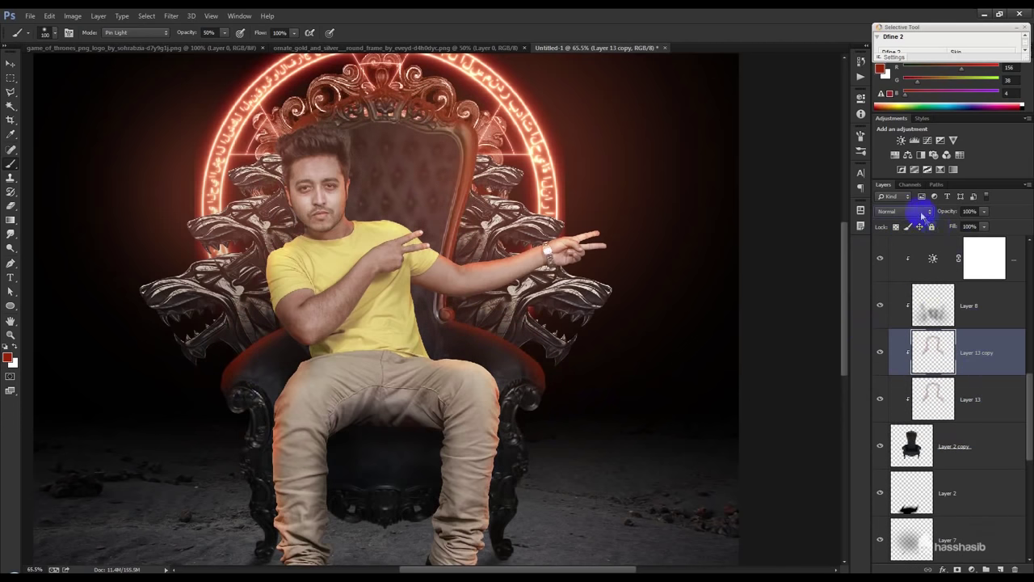
{"action": "left_click", "coordinate": [923, 214]}
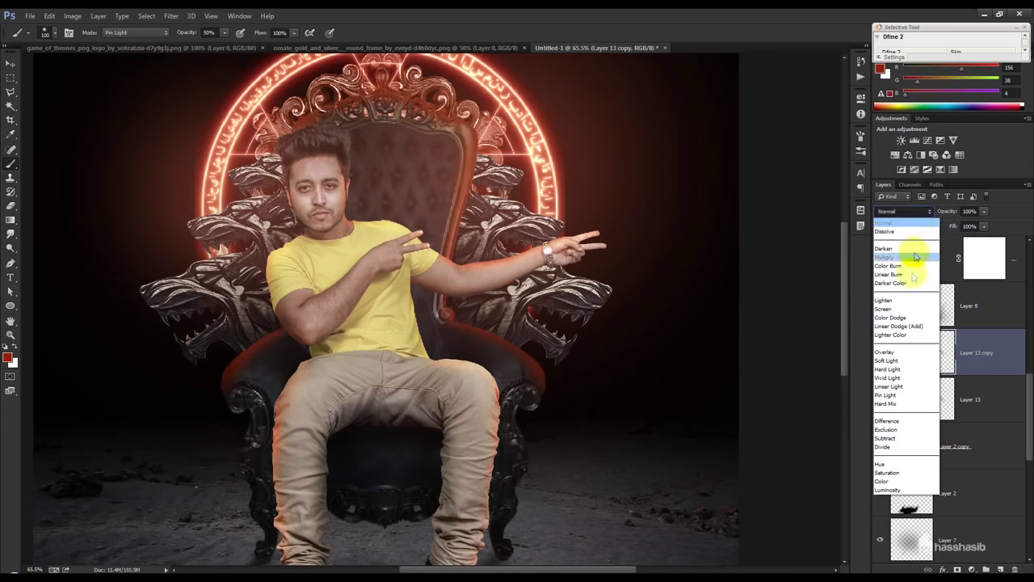
{"action": "left_click", "coordinate": [893, 317]}
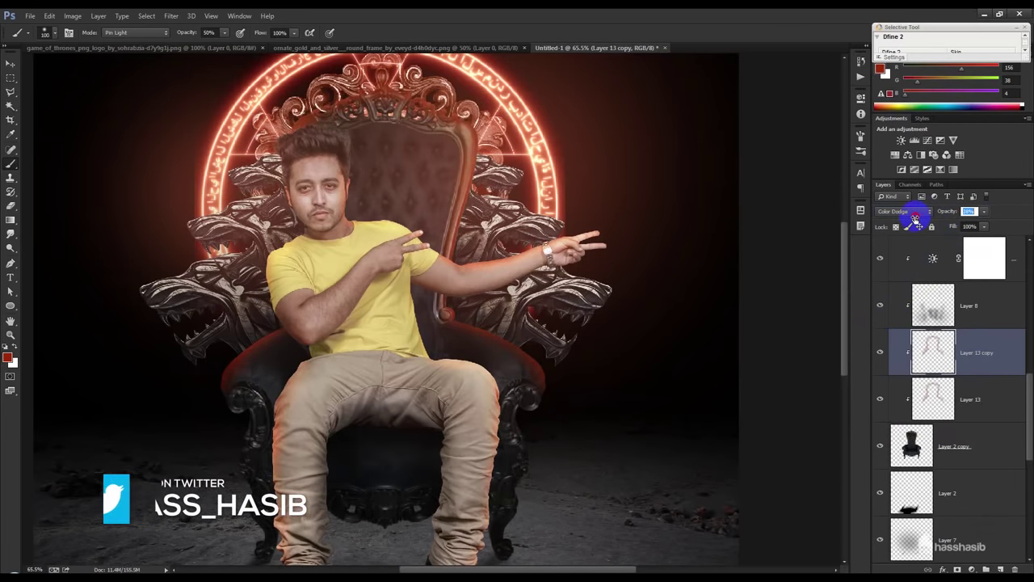
{"action": "type", "text": "3"}
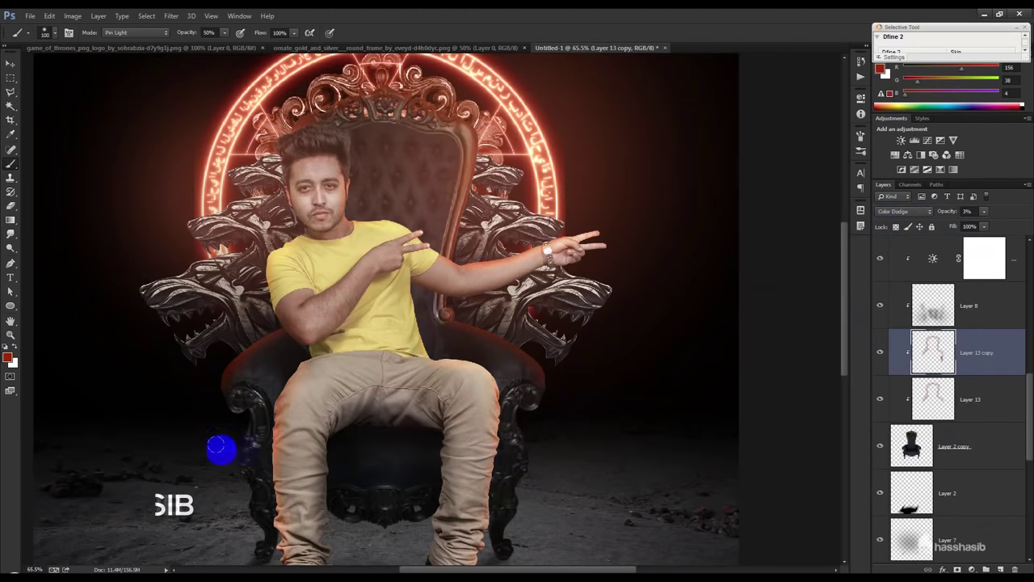
- Paint red glow along the throne's left arm on Layer 13
{"action": "left_click", "coordinate": [933, 417]}
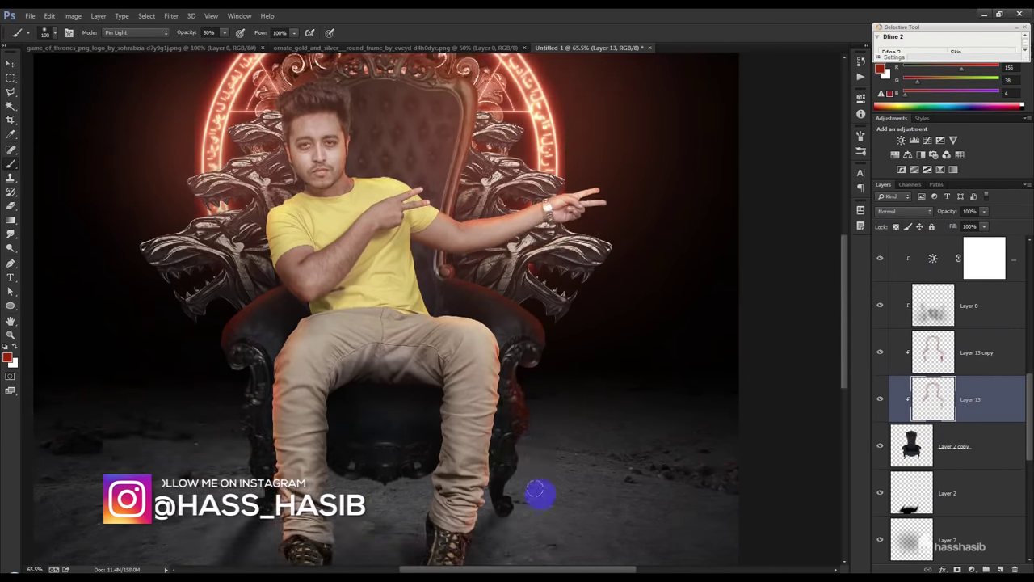
{"action": "scroll", "coordinate": [536, 492], "scroll_direction": "down", "scroll_amount": 3}
{"action": "left_click_drag", "start_coordinate": [234, 330], "coordinate": [208, 272]}
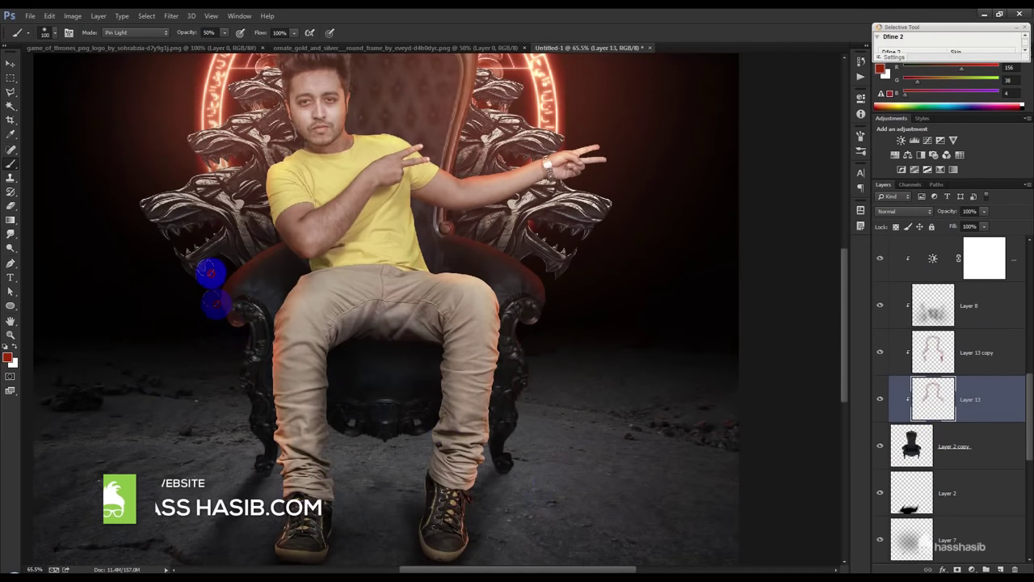
{"action": "scroll", "coordinate": [338, 386], "scroll_direction": "down", "scroll_amount": 5}
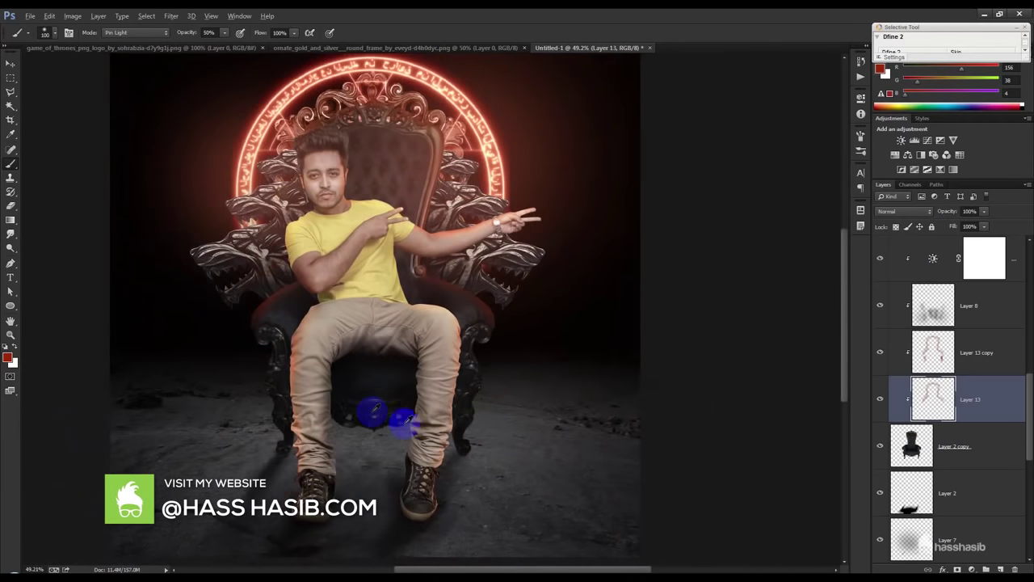
- Toggle Group 1's visibility off and on to check the dragon ornaments
{"action": "scroll", "coordinate": [518, 290], "scroll_direction": "up", "scroll_amount": 1}
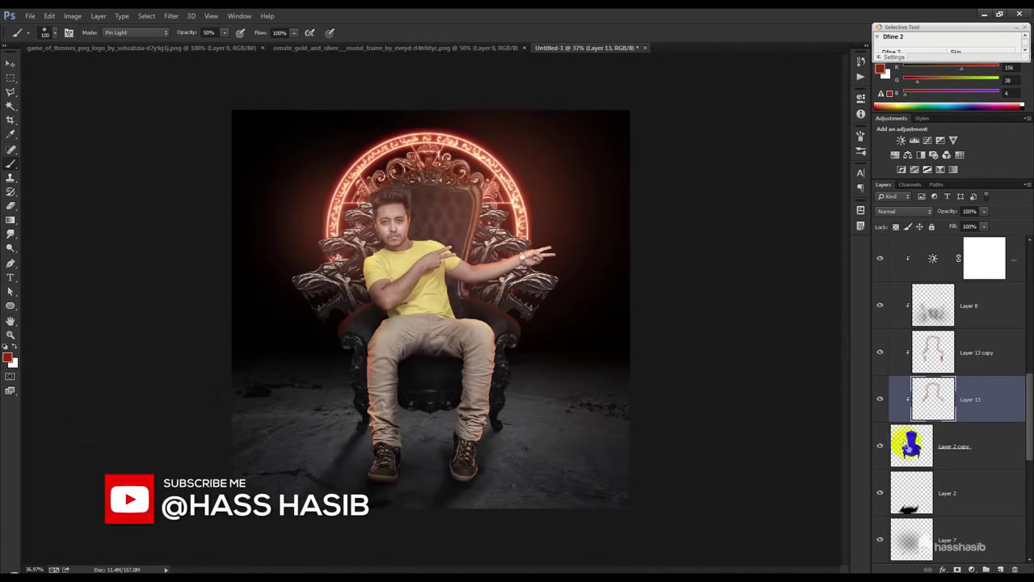
{"action": "scroll", "coordinate": [911, 449], "scroll_direction": "down", "scroll_amount": 5}
{"action": "scroll", "coordinate": [912, 449], "scroll_direction": "down", "scroll_amount": 2}
{"action": "scroll", "coordinate": [894, 474], "scroll_direction": "down", "scroll_amount": 2}
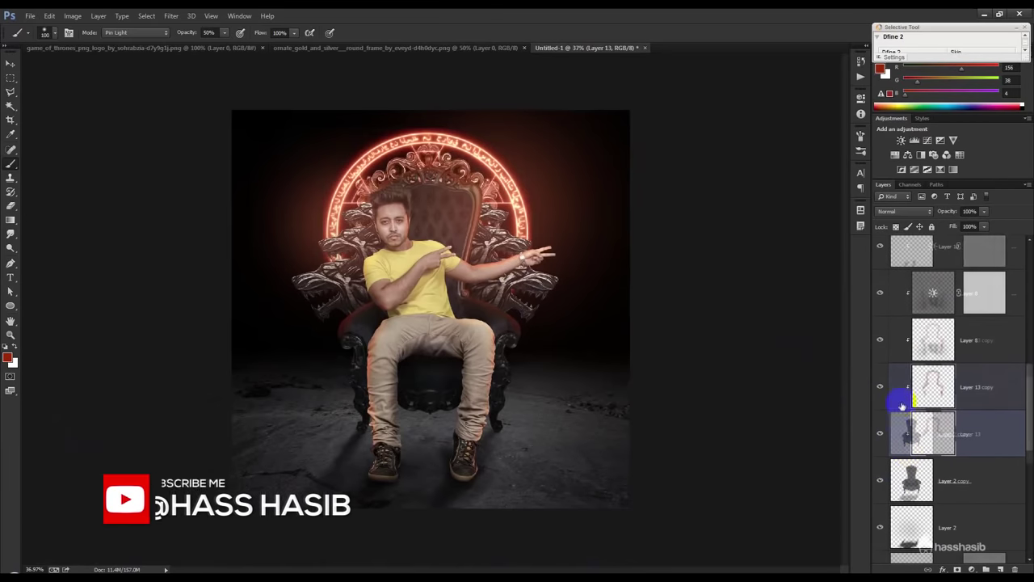
{"action": "scroll", "coordinate": [895, 429], "scroll_direction": "down", "scroll_amount": 2}
{"action": "scroll", "coordinate": [897, 416], "scroll_direction": "up", "scroll_amount": 4}
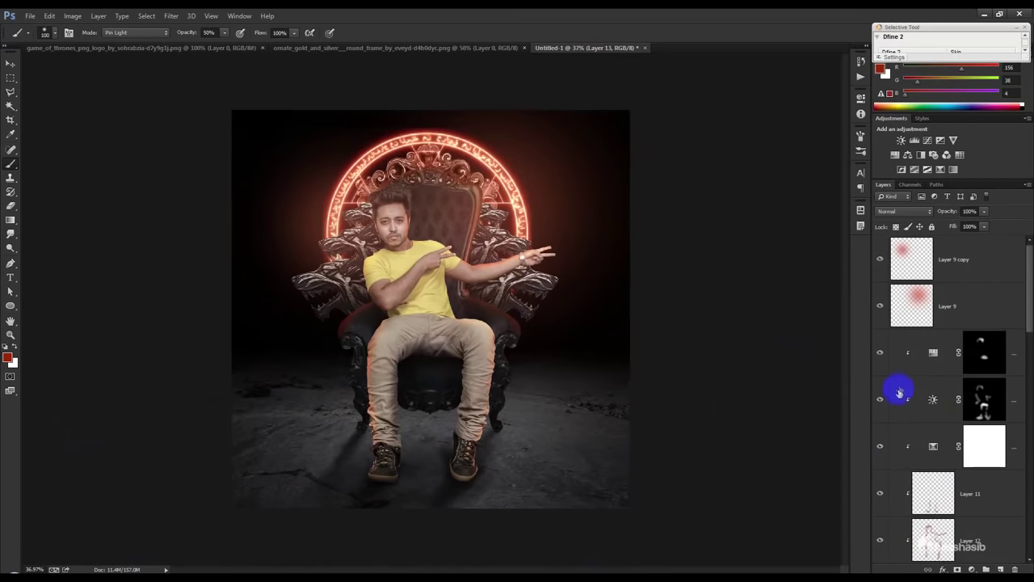
{"action": "scroll", "coordinate": [900, 392], "scroll_direction": "down", "scroll_amount": 2}
{"action": "scroll", "coordinate": [899, 404], "scroll_direction": "down", "scroll_amount": 2}
{"action": "scroll", "coordinate": [897, 420], "scroll_direction": "down", "scroll_amount": 2}
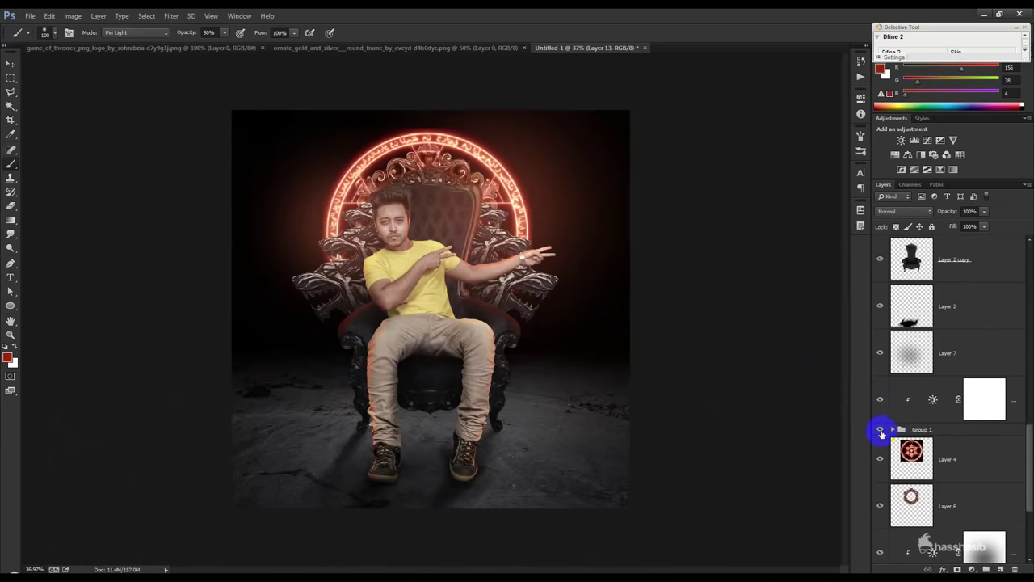
{"action": "left_click", "coordinate": [882, 433]}
{"action": "left_click", "coordinate": [882, 434]}
- Add Layer 14 above Group 1 set to Color Dodge, and toggle the wing glow to compare
{"action": "left_click", "coordinate": [944, 433]}
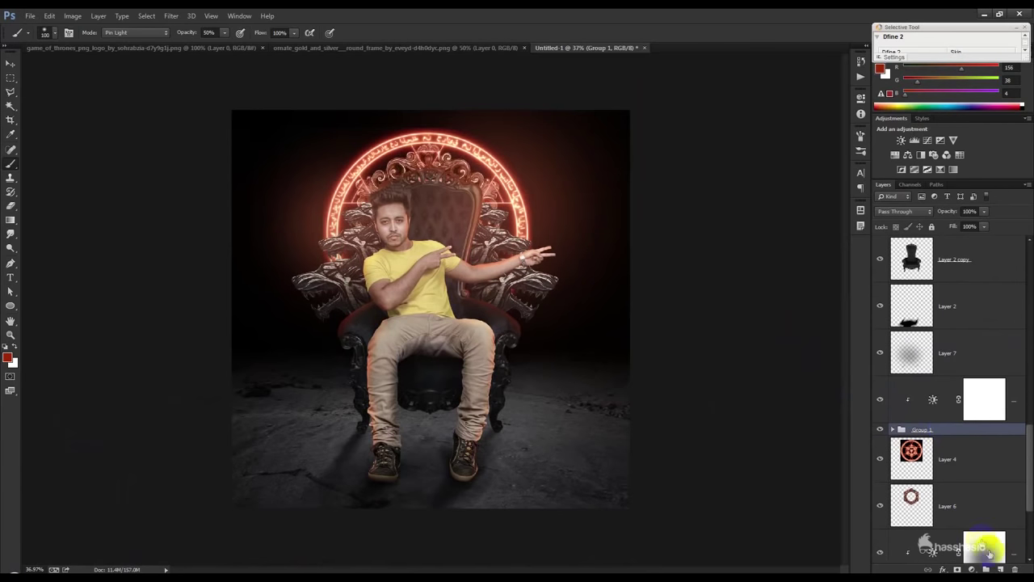
{"action": "left_click", "coordinate": [1000, 569]}
{"action": "scroll", "coordinate": [561, 292], "scroll_direction": "up", "scroll_amount": 3}
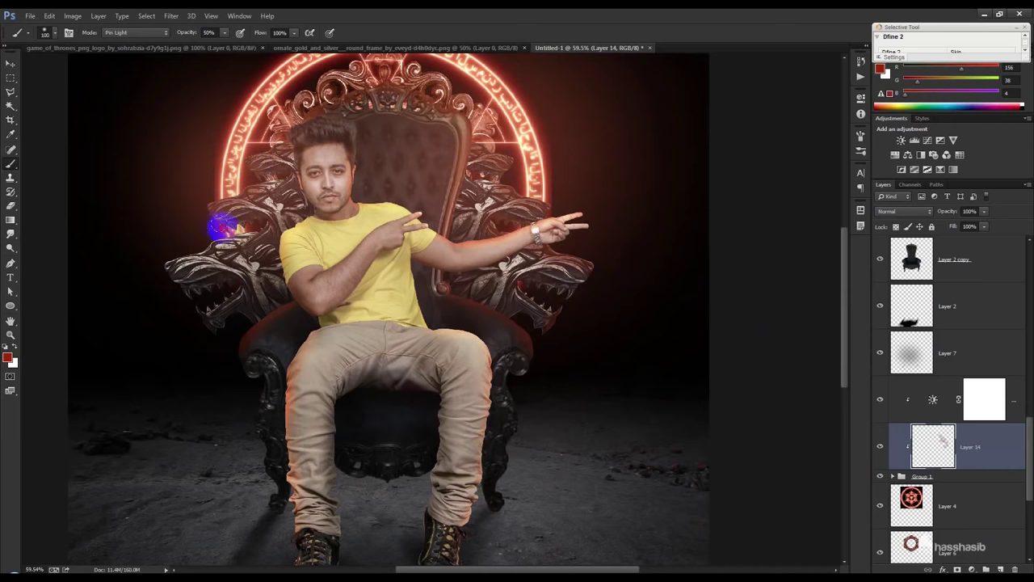
{"action": "left_click", "coordinate": [902, 322]}
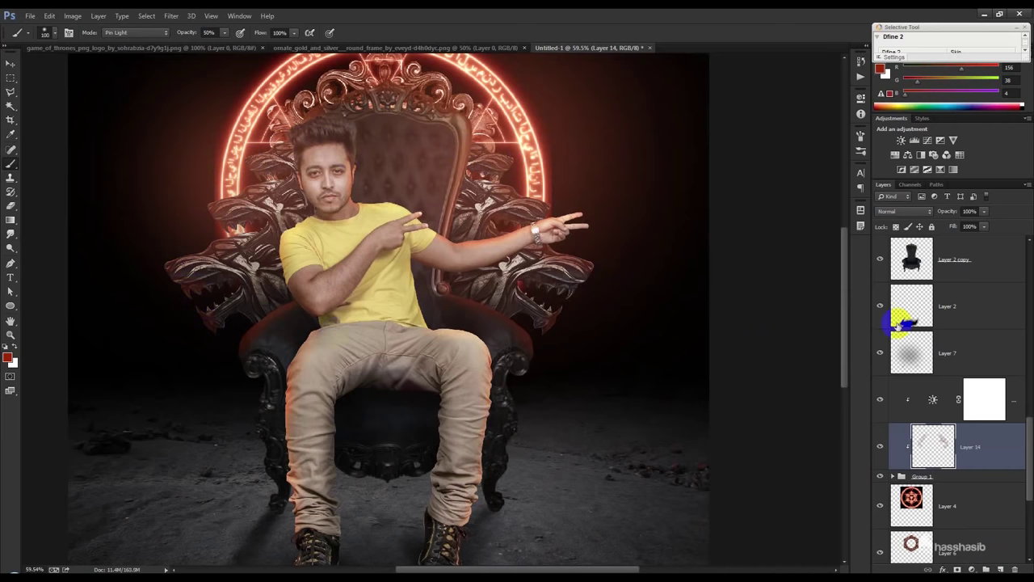
{"action": "left_click", "coordinate": [926, 212]}
{"action": "left_click", "coordinate": [902, 322]}
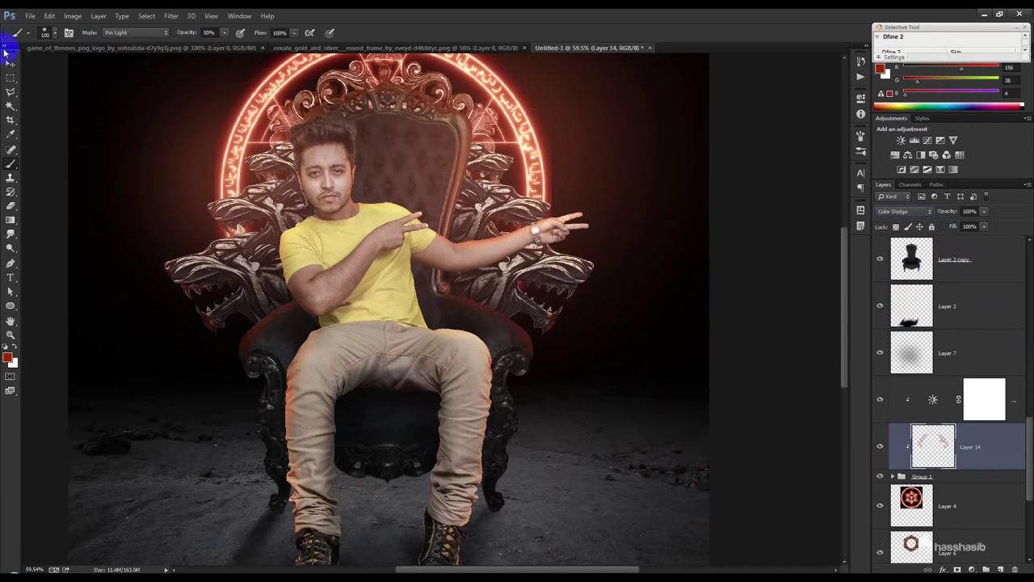
{"action": "left_click", "coordinate": [8, 65]}
{"action": "left_click", "coordinate": [919, 437]}
{"action": "left_click", "coordinate": [880, 447]}
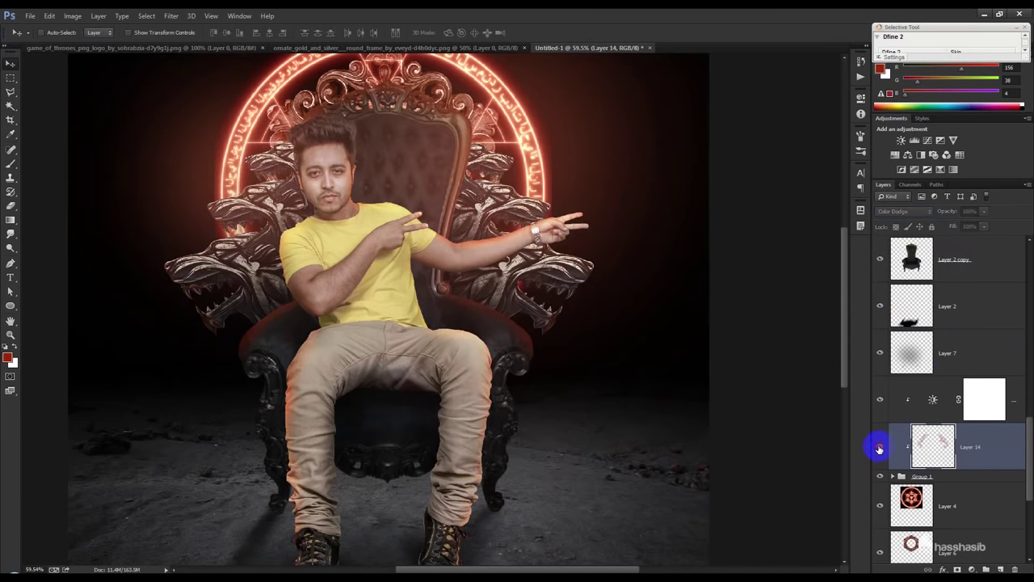
{"action": "scroll", "coordinate": [644, 267], "scroll_direction": "down", "scroll_amount": 5}
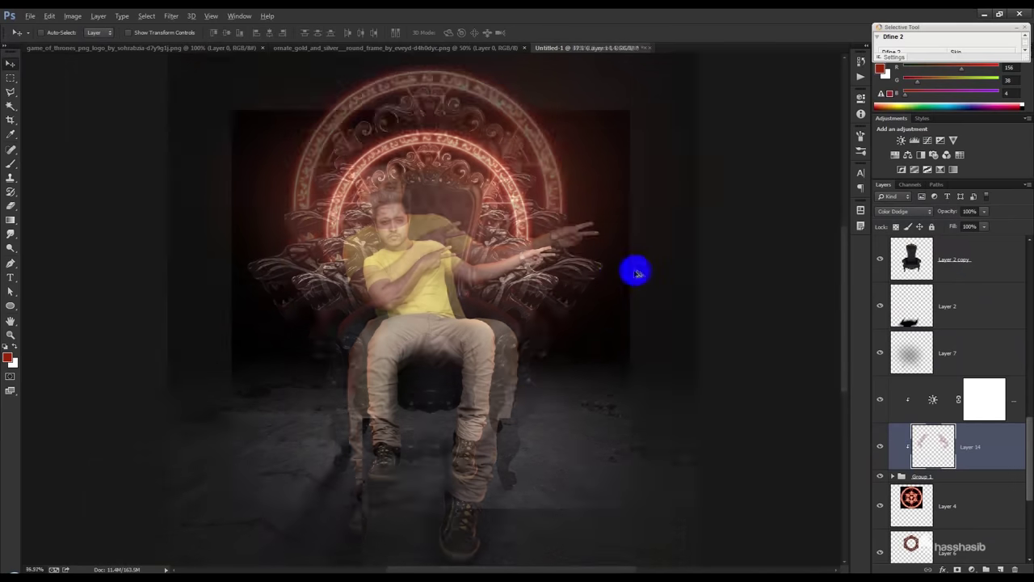
{"action": "left_click", "coordinate": [946, 439]}
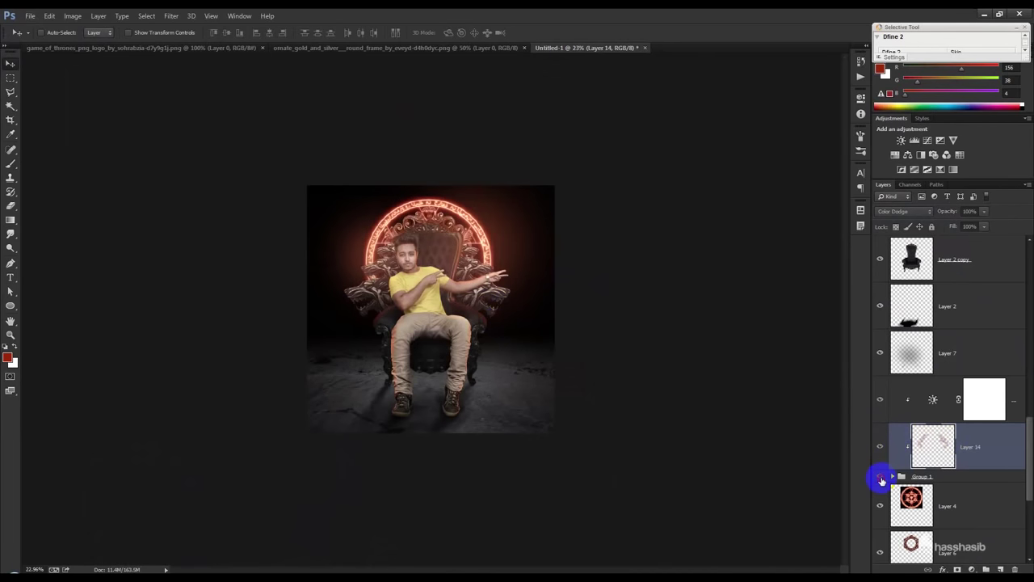
{"action": "left_click", "coordinate": [881, 479]}
{"action": "scroll", "coordinate": [573, 358], "scroll_direction": "up", "scroll_amount": 2}
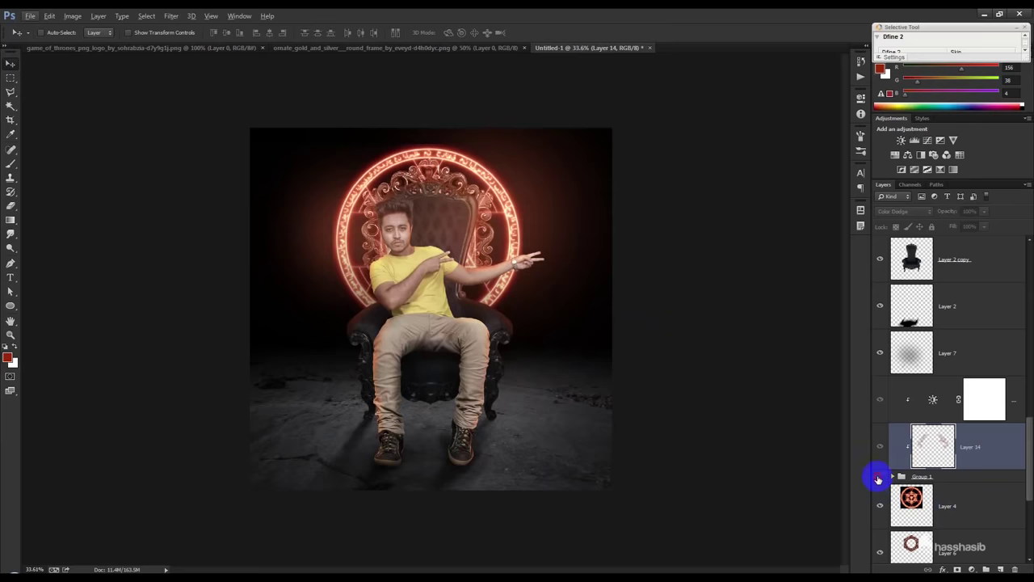
{"action": "left_click", "coordinate": [880, 478]}
{"action": "left_click", "coordinate": [923, 478]}
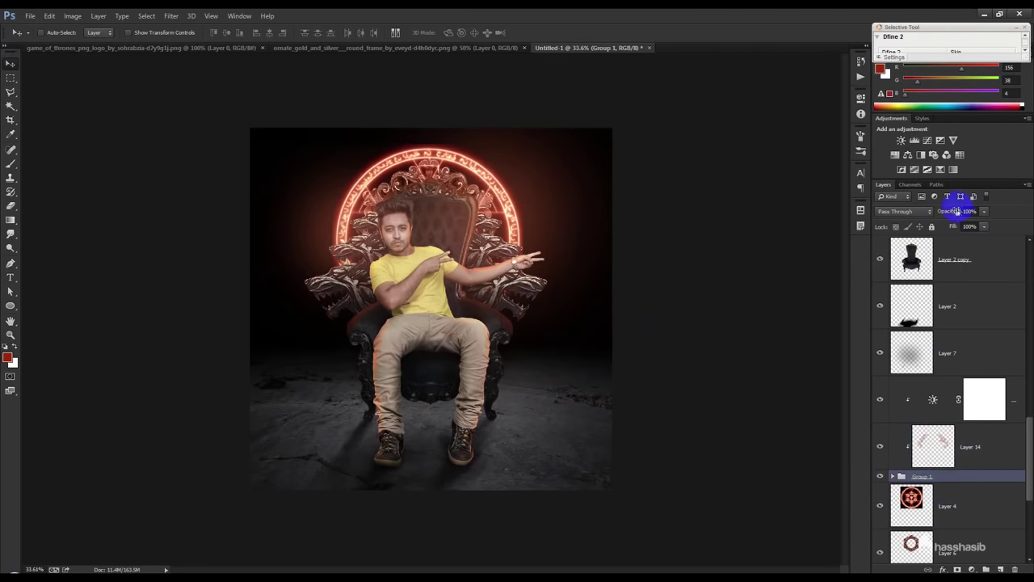
{"action": "mouse_move", "coordinate": [930, 214]}
{"action": "left_mouse_down"}
{"action": "mouse_move", "coordinate": [911, 215]}
{"action": "mouse_move", "coordinate": [992, 212]}
{"action": "left_mouse_up"}
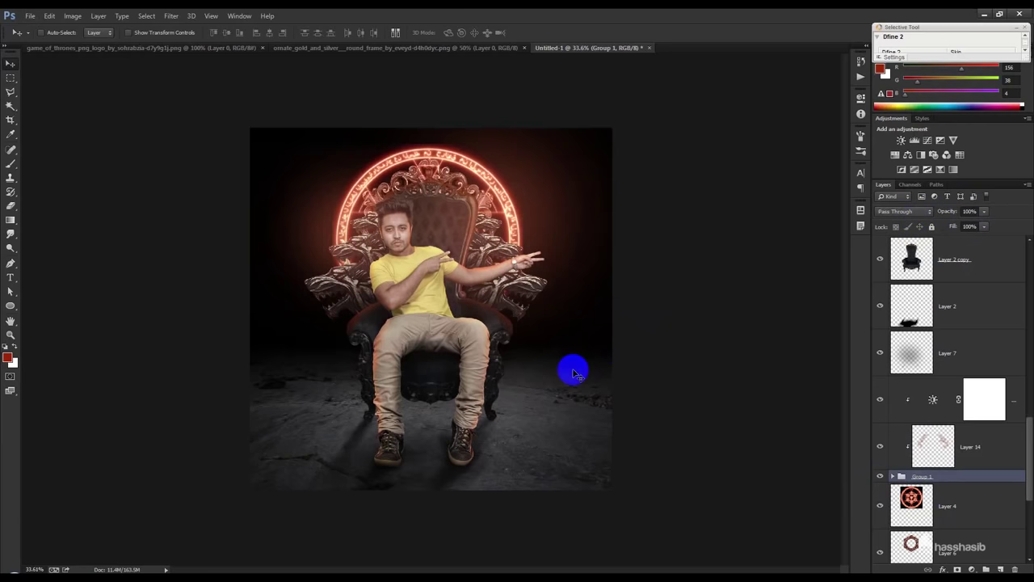
{"action": "scroll", "coordinate": [573, 373], "scroll_direction": "up", "scroll_amount": 2}
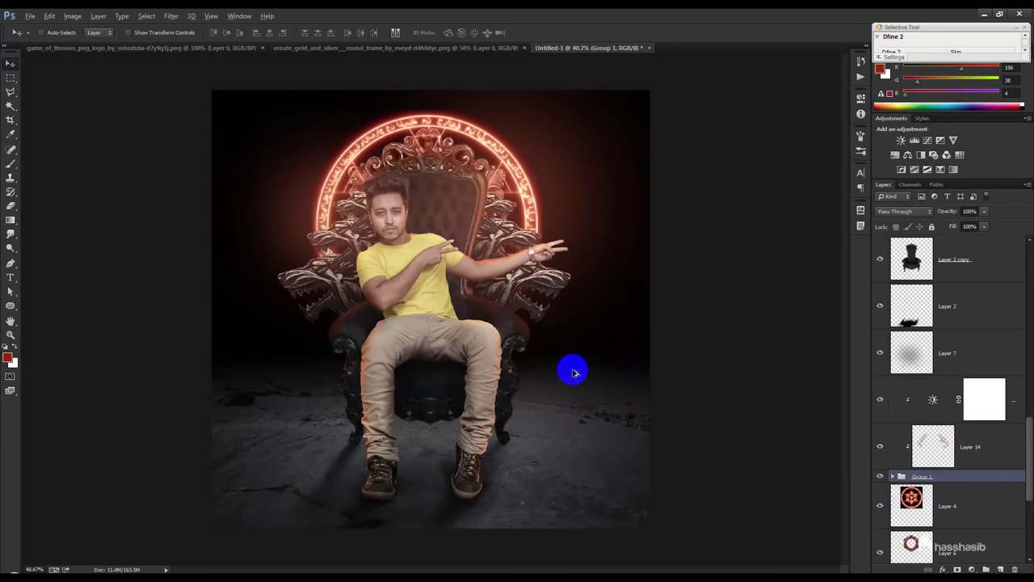
- Drag the crop box beyond the canvas edges and commit the larger canvas
{"action": "left_click", "coordinate": [12, 121]}
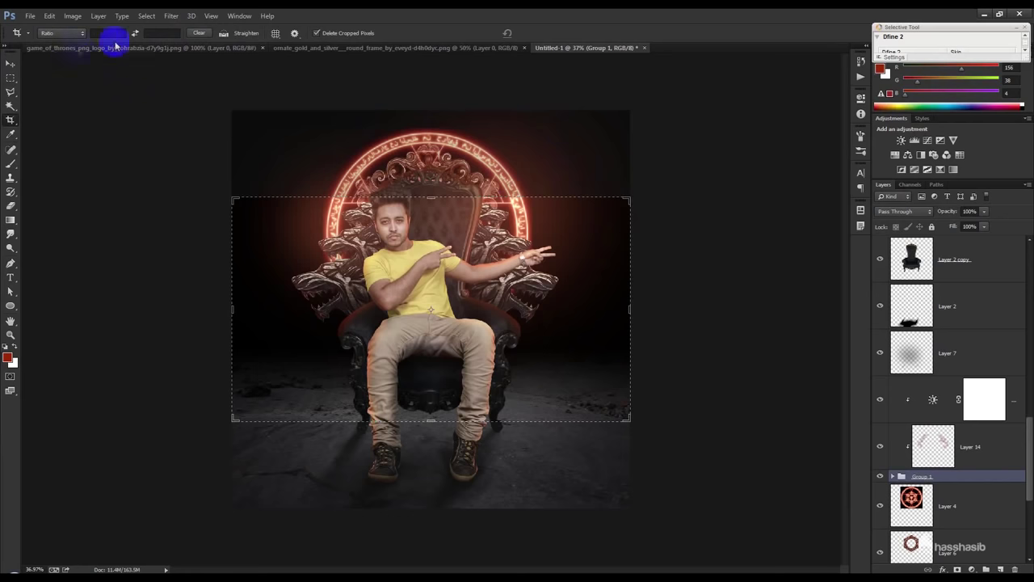
{"action": "left_click", "coordinate": [10, 63]}
{"action": "left_click", "coordinate": [11, 121]}
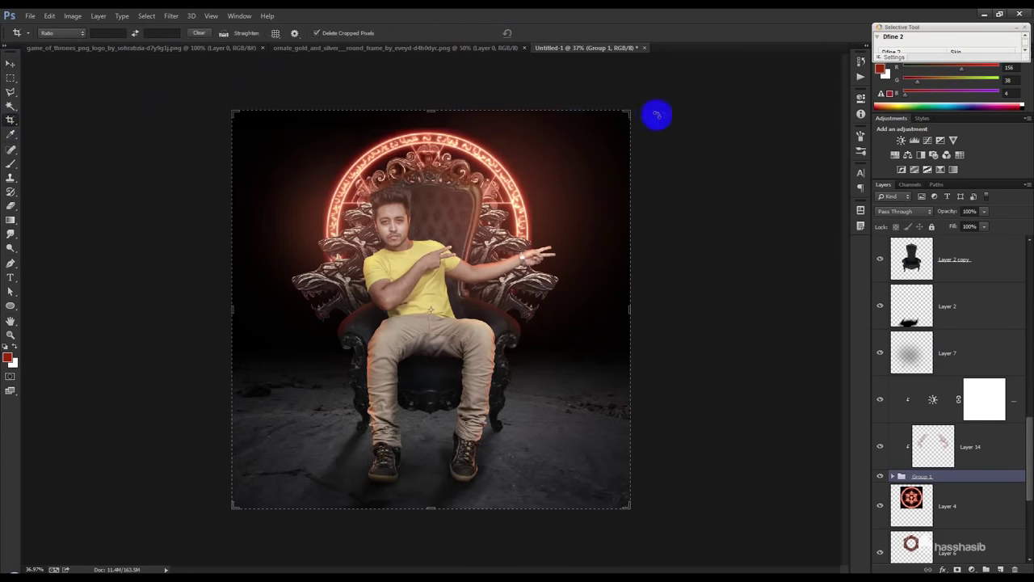
{"action": "left_click_drag", "start_coordinate": [627, 108], "coordinate": [659, 84]}
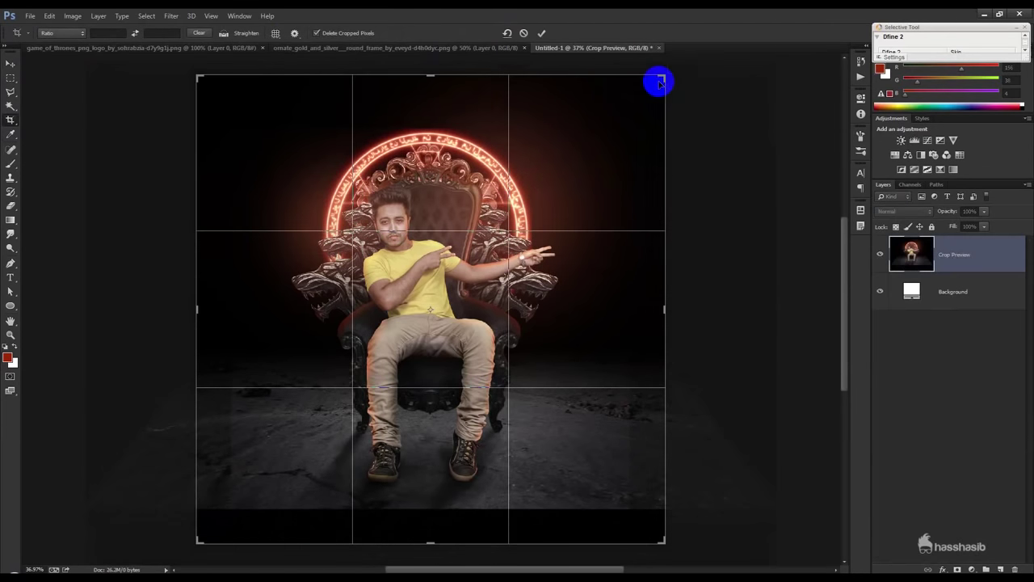
{"action": "left_click", "coordinate": [543, 32]}
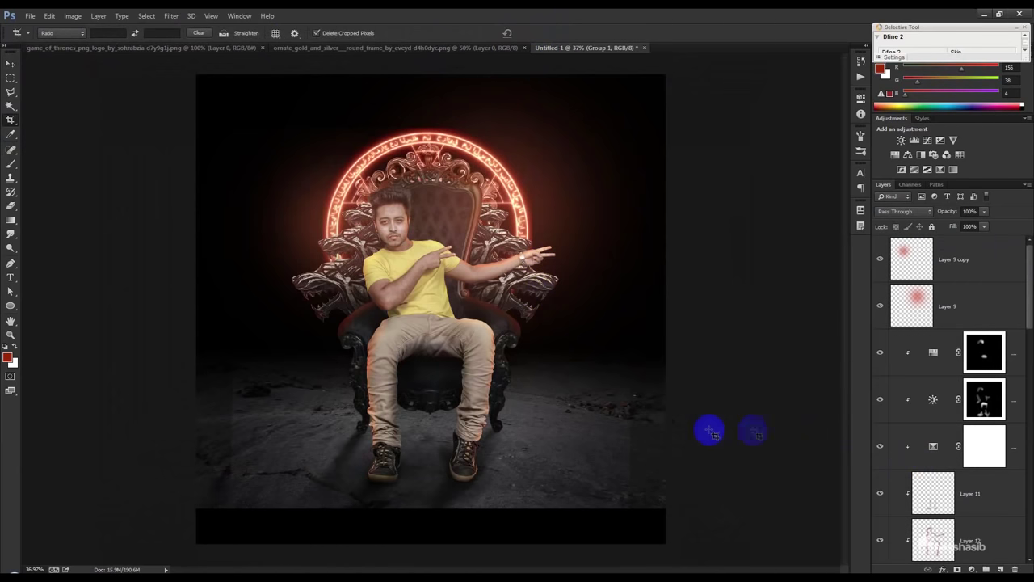
{"action": "scroll", "coordinate": [922, 452], "scroll_direction": "down", "scroll_amount": 5}
- Stretch the Layer 1 floor image down toward the canvas bottom
{"action": "scroll", "coordinate": [921, 452], "scroll_direction": "down", "scroll_amount": 5}
{"action": "scroll", "coordinate": [925, 458], "scroll_direction": "down", "scroll_amount": 5}
{"action": "left_click", "coordinate": [918, 459]}
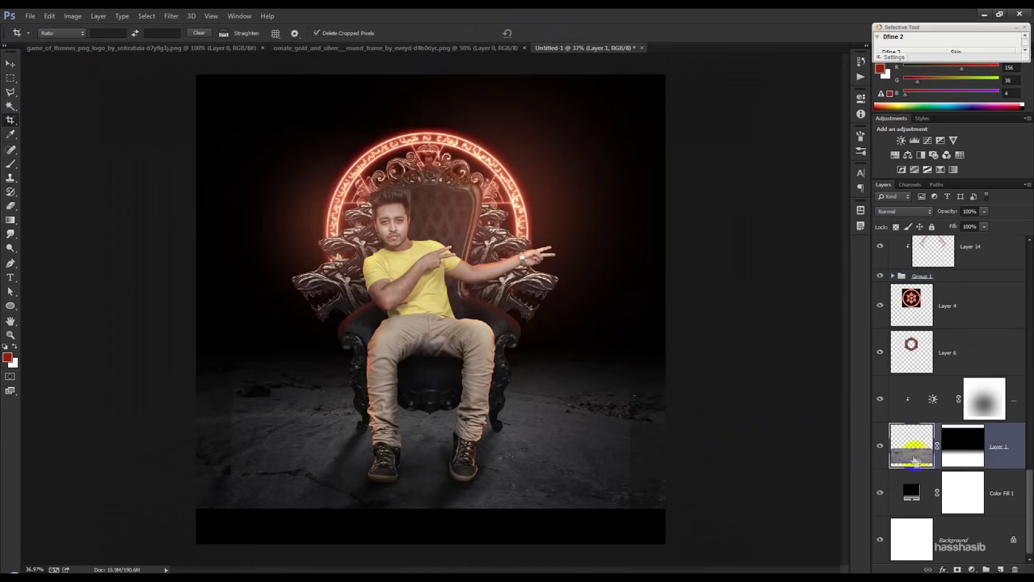
{"action": "key", "text": "ctrl+t"}
{"action": "left_click_drag", "start_coordinate": [431, 512], "coordinate": [439, 535]}
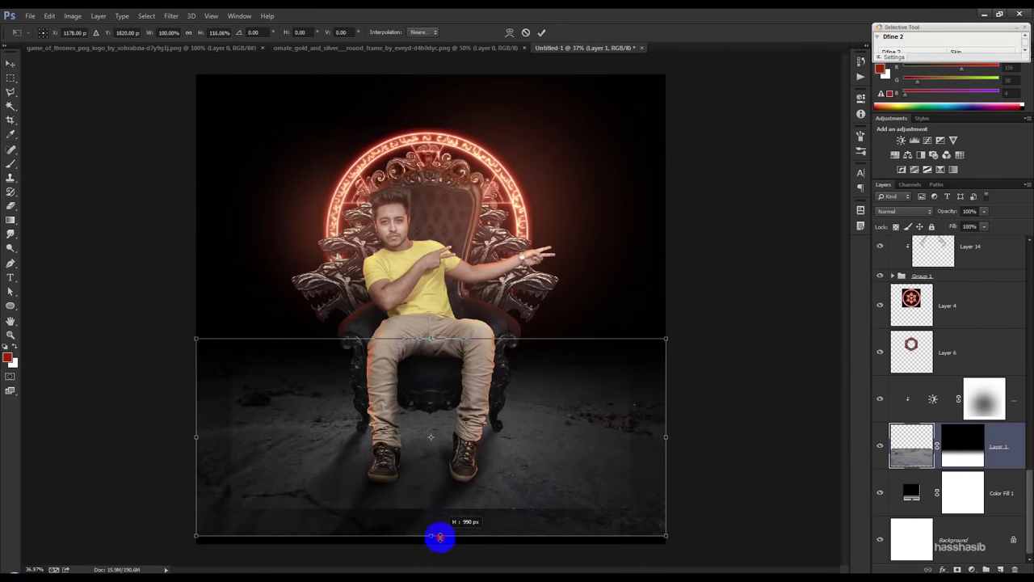
{"action": "left_click", "coordinate": [908, 439]}
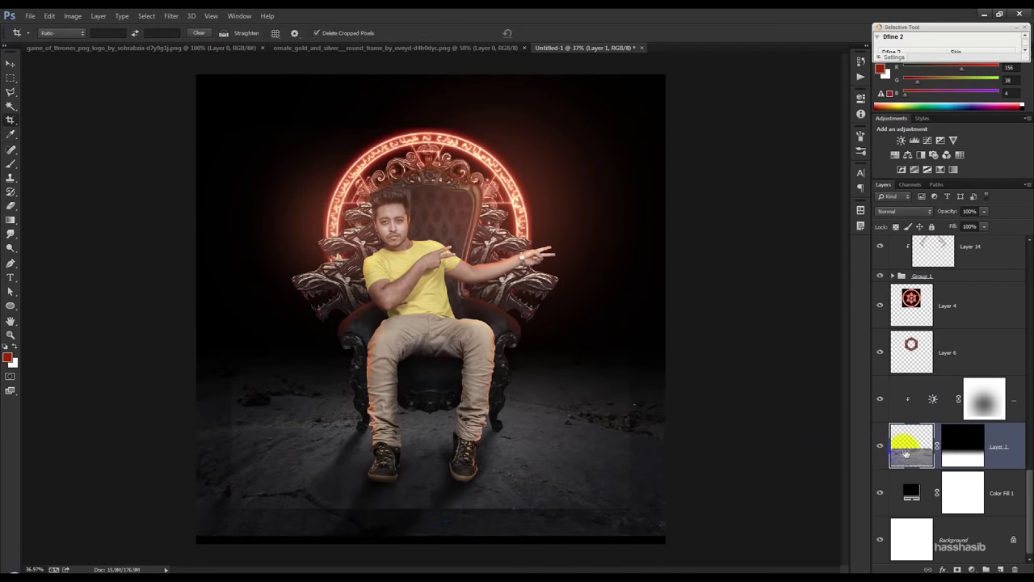
- Stretch the Brightness/Contrast mask down to the bottom and raise its top edge
{"action": "left_click", "coordinate": [980, 402]}
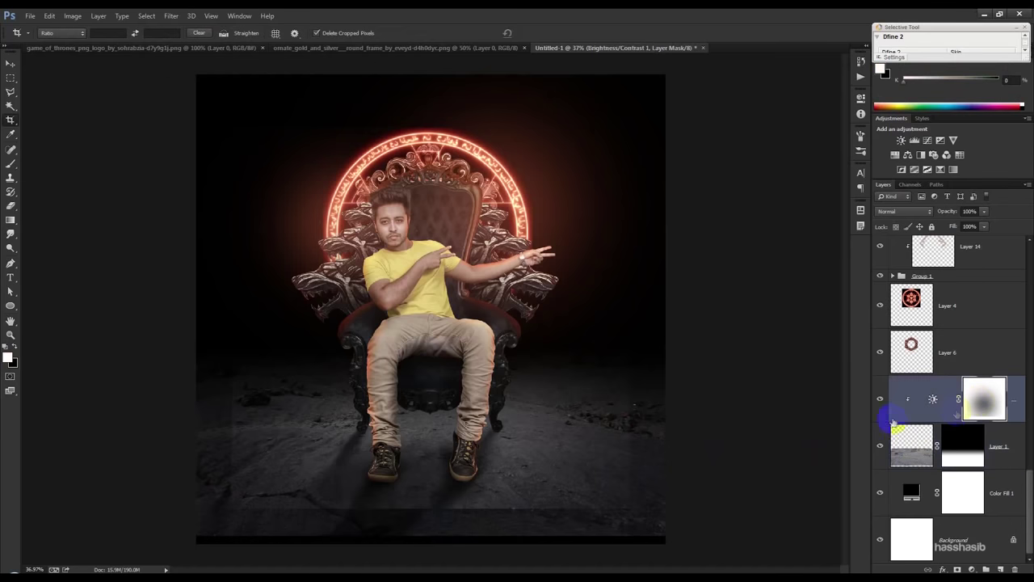
{"action": "key", "text": "ctrl+t"}
{"action": "left_click_drag", "start_coordinate": [429, 518], "coordinate": [429, 543]}
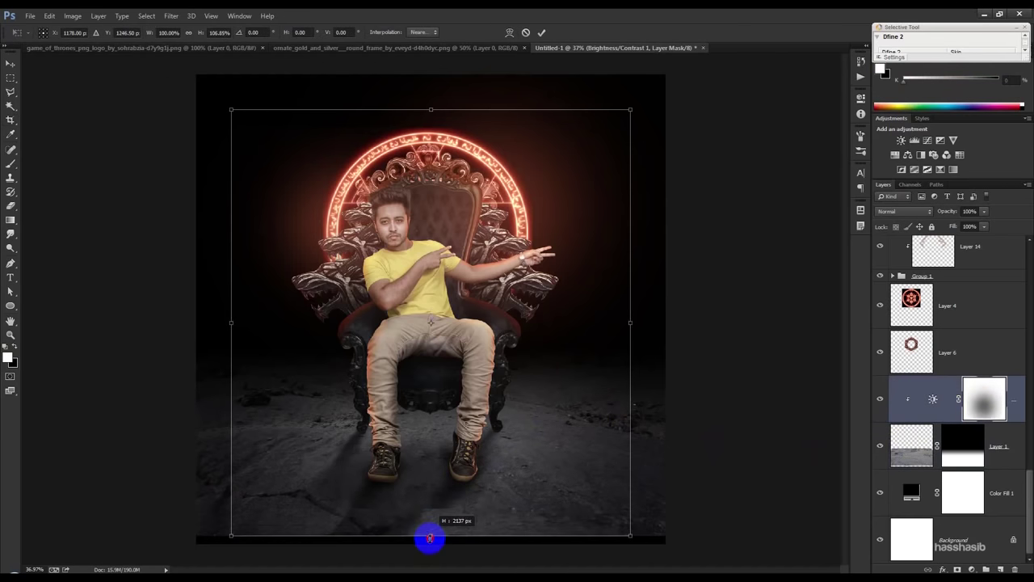
{"action": "left_click_drag", "start_coordinate": [632, 328], "coordinate": [666, 328]}
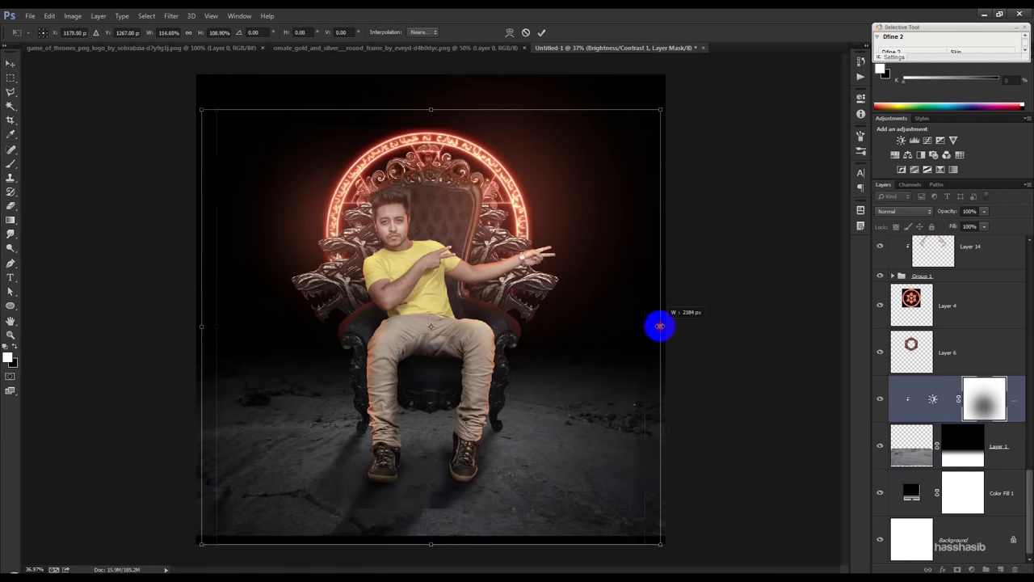
{"action": "left_click_drag", "start_coordinate": [431, 110], "coordinate": [430, 74]}
{"action": "key", "text": "Return"}
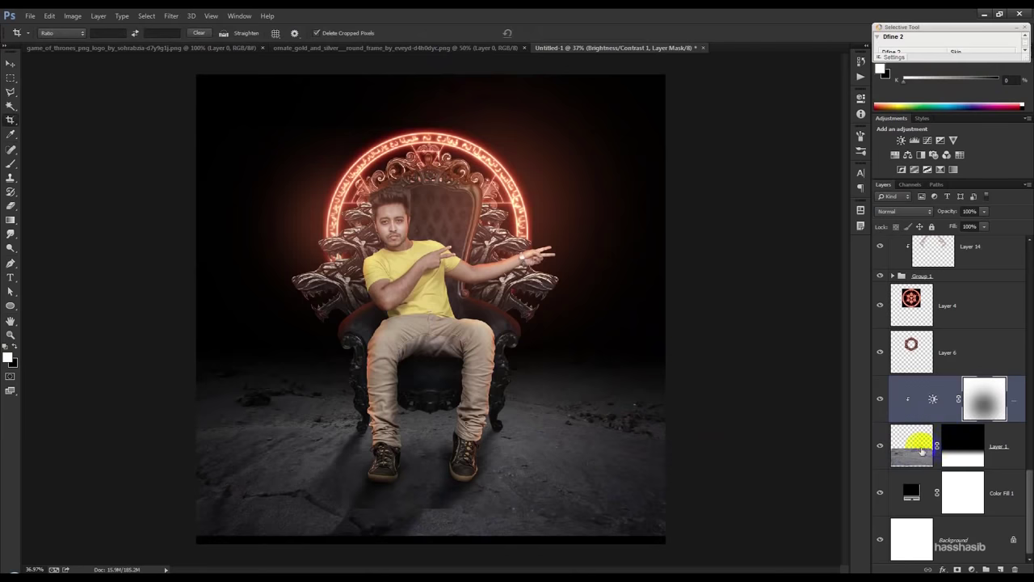
- Stretch the Layer 1 floor further over the black bottom strip
{"action": "left_click", "coordinate": [921, 451]}
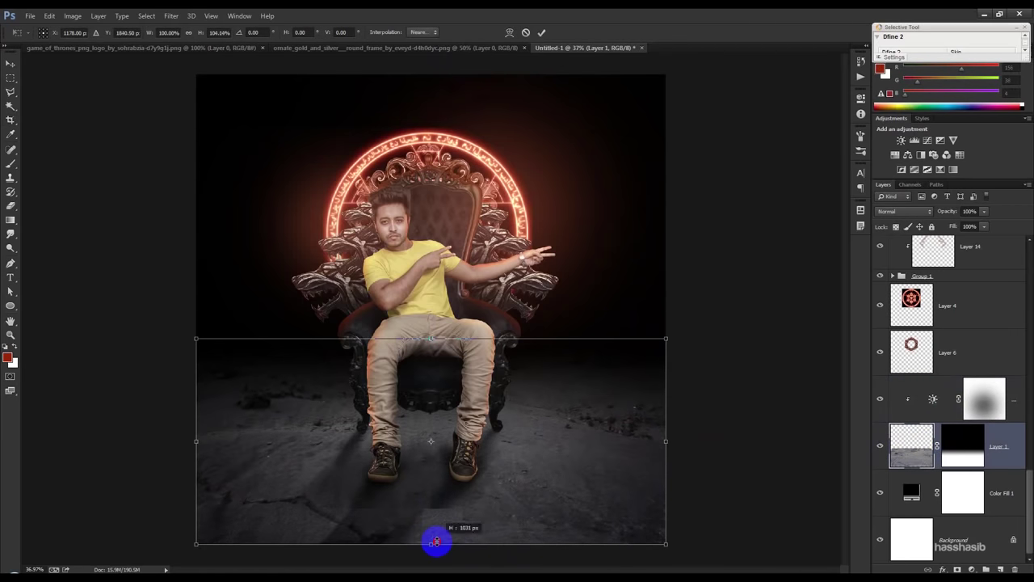
{"action": "left_click_drag", "start_coordinate": [558, 533], "coordinate": [499, 524]}
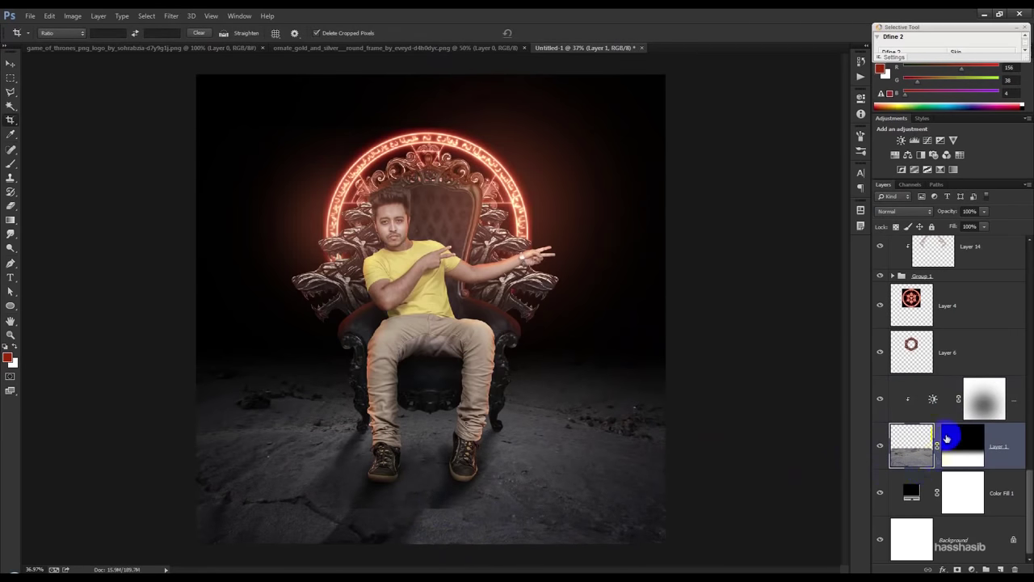
{"action": "scroll", "coordinate": [934, 326], "scroll_direction": "up", "scroll_amount": 4}
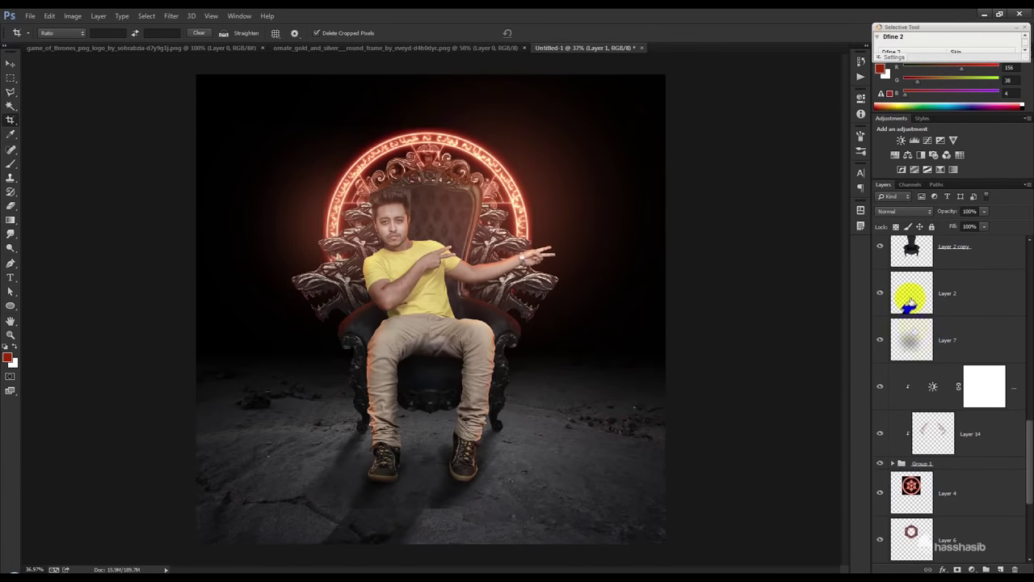
- Lengthen Layer 2's shoe shadow downward and skew its lower end to the left
{"action": "left_click", "coordinate": [910, 304]}
{"action": "key", "text": "ctrl+t"}
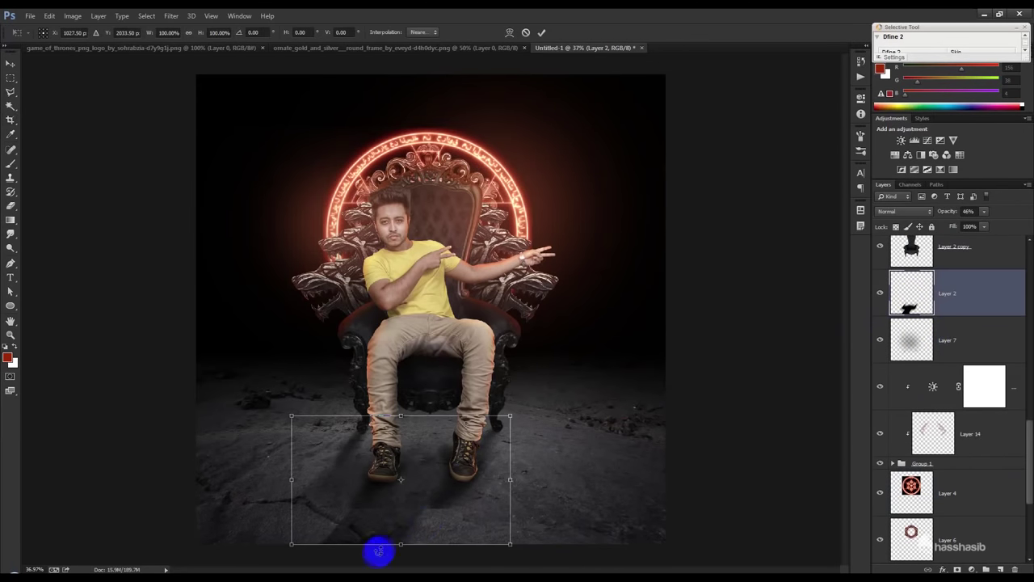
{"action": "left_click_drag", "start_coordinate": [399, 548], "coordinate": [378, 571]}
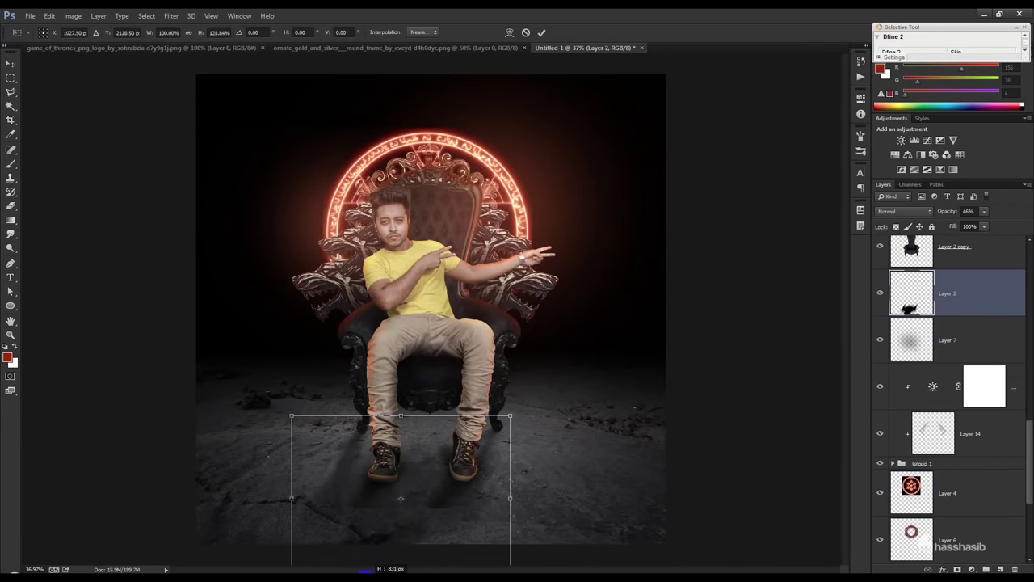
{"action": "scroll", "coordinate": [396, 555], "scroll_direction": "down", "scroll_amount": 1}
{"action": "left_click_drag", "start_coordinate": [402, 526], "coordinate": [368, 537]}
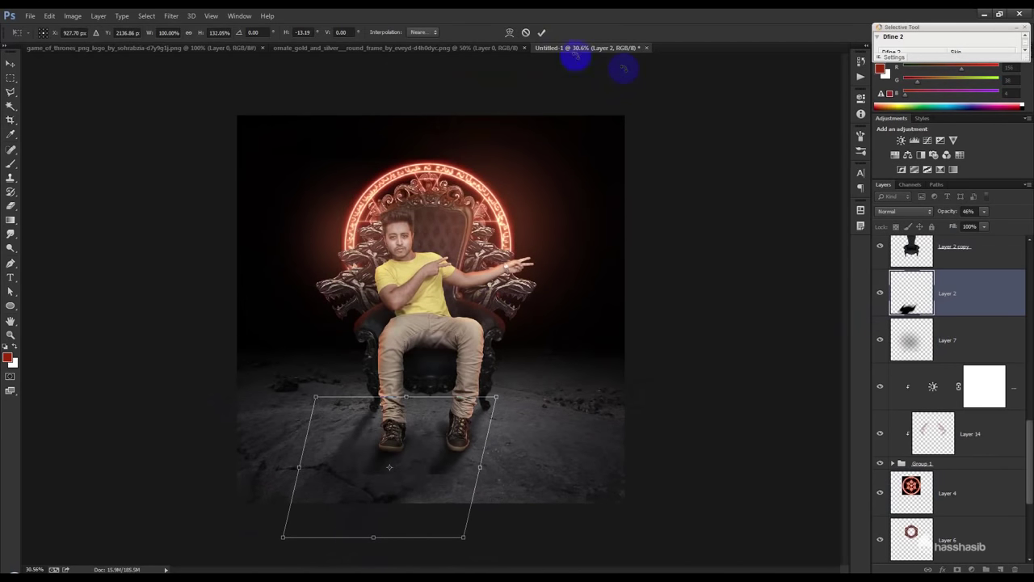
{"action": "left_click", "coordinate": [544, 34]}
{"action": "key", "text": "c"}
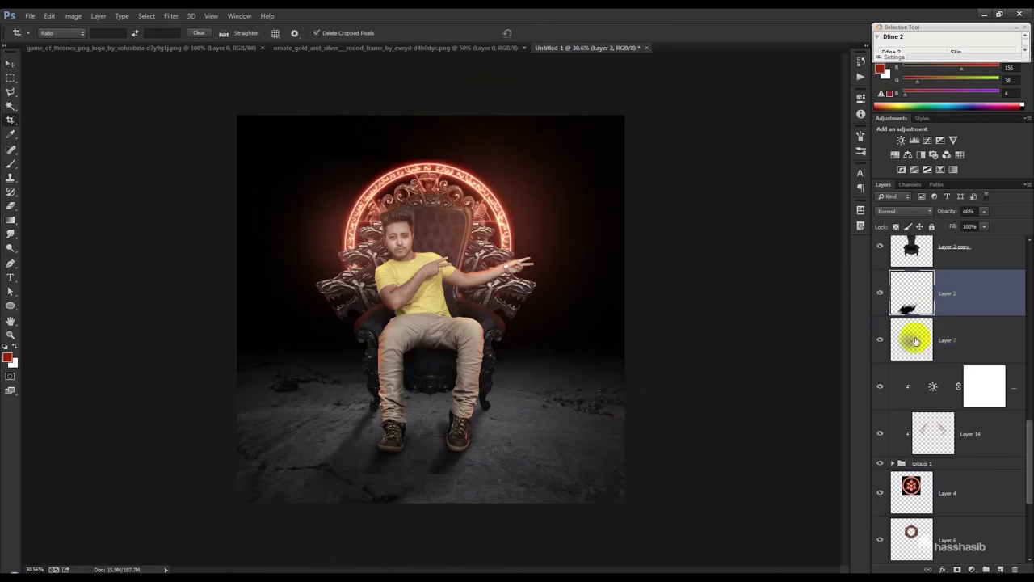
{"action": "left_click", "coordinate": [916, 341]}
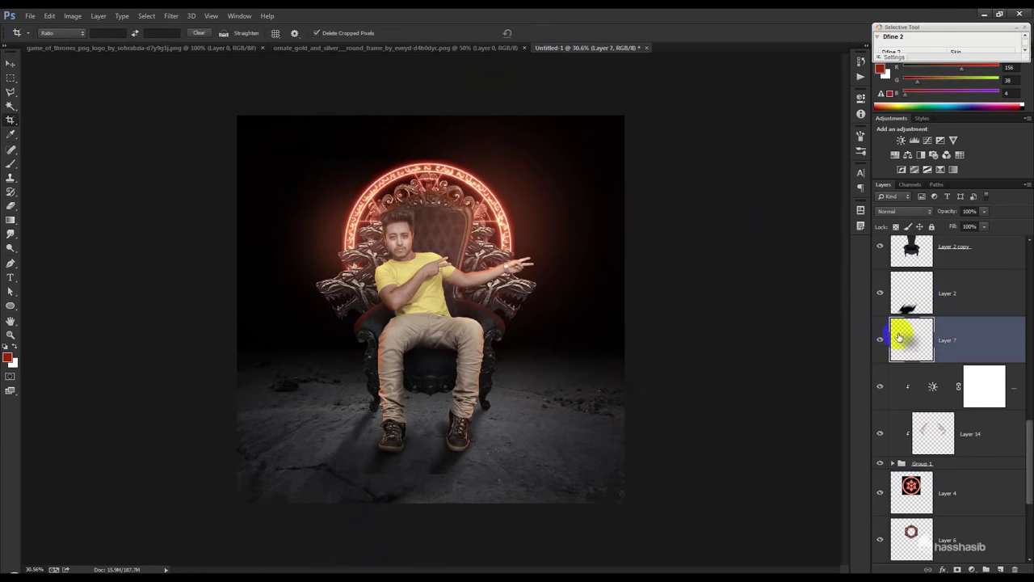
- Select Layer 10 and set the Eraser to a soft round 200 px tip at 13% opacity
{"action": "scroll", "coordinate": [930, 335], "scroll_direction": "up", "scroll_amount": 3}
{"action": "scroll", "coordinate": [942, 323], "scroll_direction": "up", "scroll_amount": 3}
{"action": "left_click", "coordinate": [912, 389]}
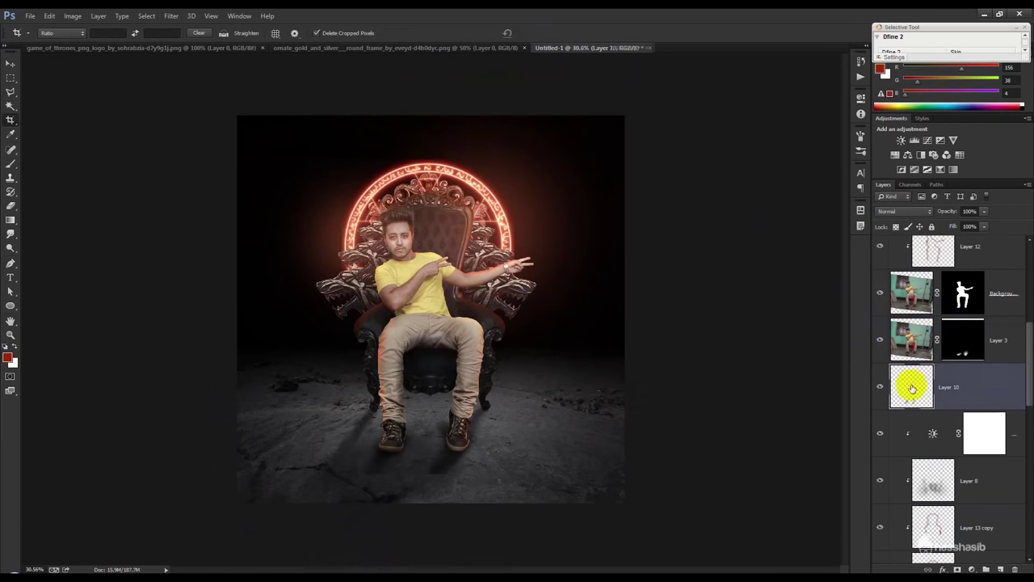
{"action": "scroll", "coordinate": [453, 473], "scroll_direction": "up", "scroll_amount": 2}
{"action": "scroll", "coordinate": [459, 459], "scroll_direction": "up", "scroll_amount": 4}
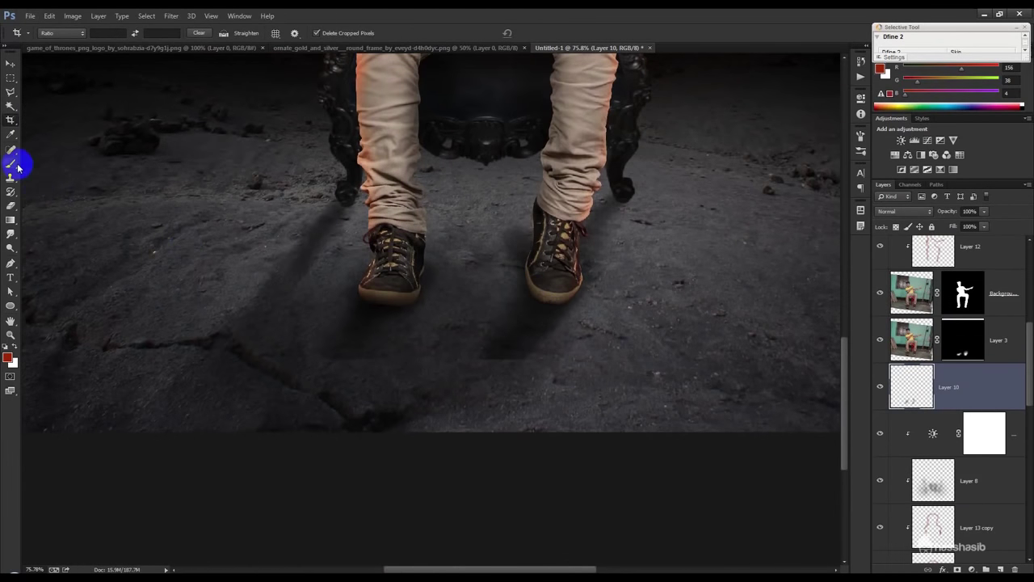
{"action": "left_click", "coordinate": [15, 165]}
{"action": "left_click", "coordinate": [12, 206]}
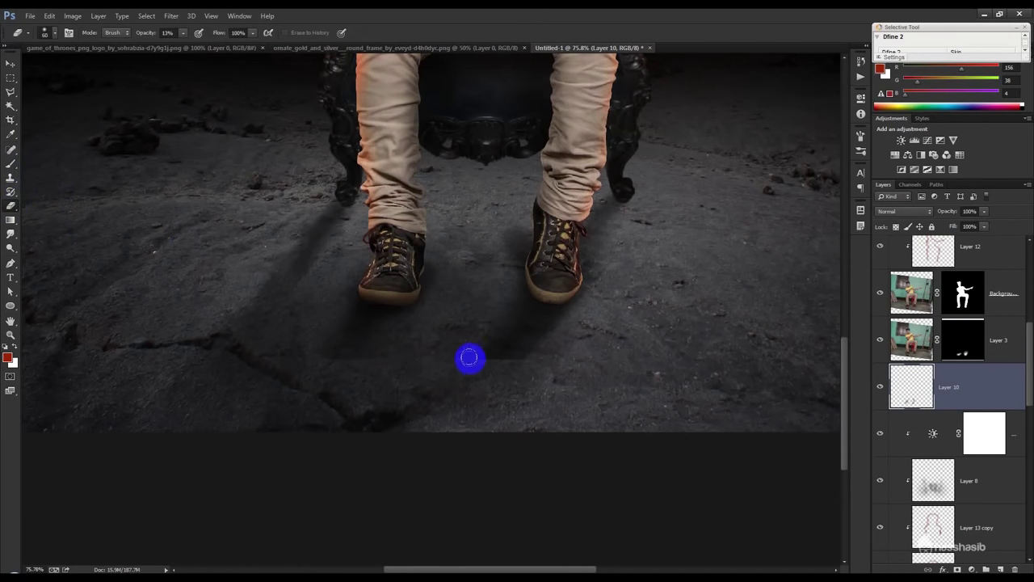
{"action": "right_click", "coordinate": [677, 346]}
{"action": "left_click", "coordinate": [767, 419]}
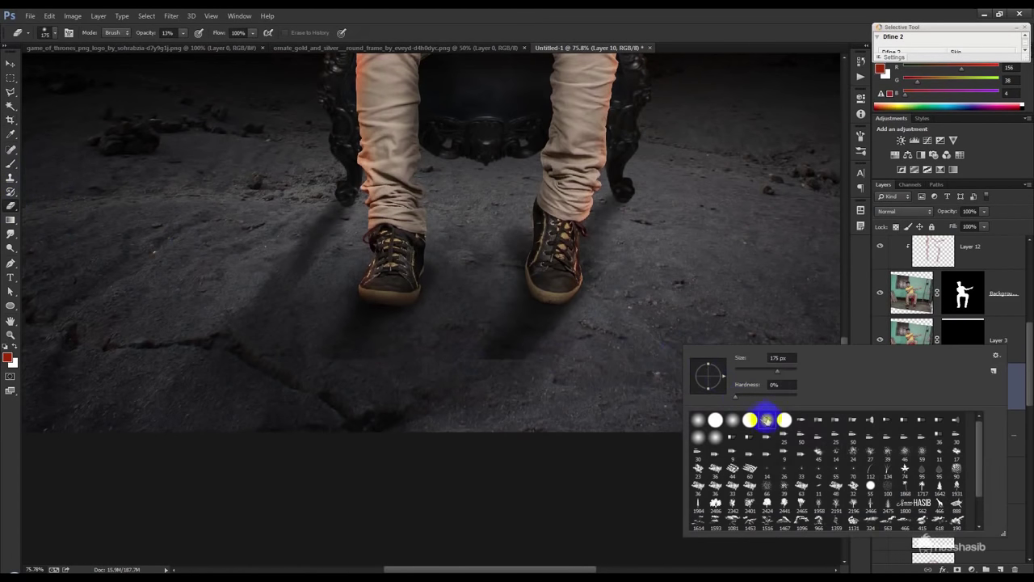
{"action": "left_click", "coordinate": [757, 14]}
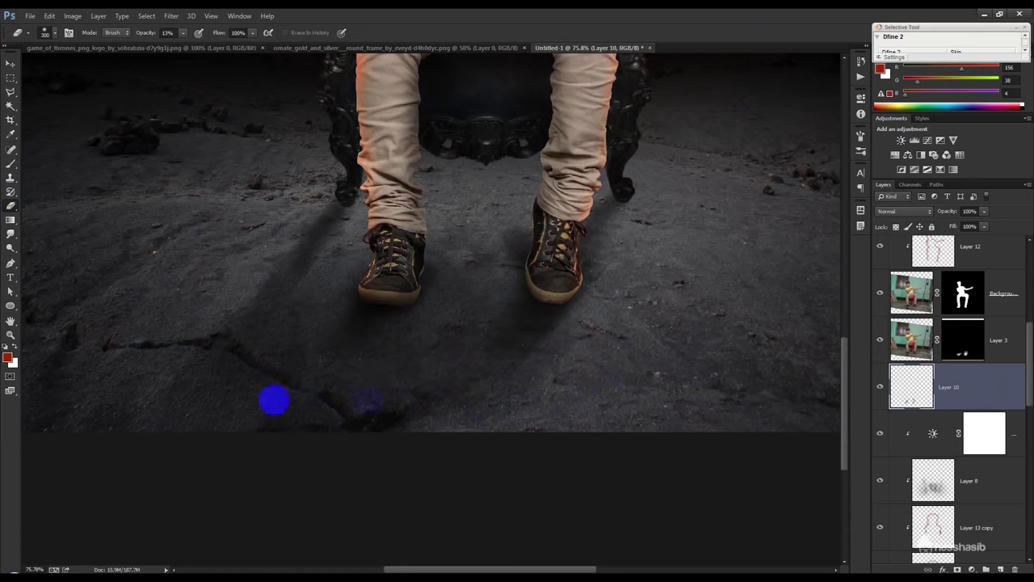
- Softly erase Layer 10 shading on the floor below the shoes and along the crack
{"action": "left_click_drag", "start_coordinate": [408, 396], "coordinate": [552, 392]}
{"action": "left_click_drag", "start_coordinate": [389, 387], "coordinate": [475, 390]}
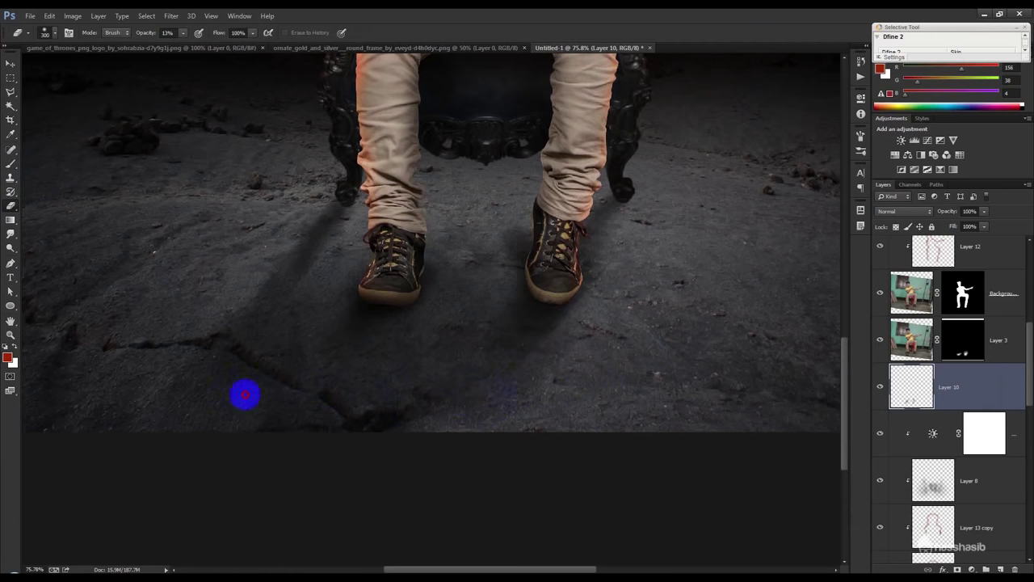
{"action": "scroll", "coordinate": [510, 378], "scroll_direction": "down", "scroll_amount": 2}
{"action": "scroll", "coordinate": [487, 376], "scroll_direction": "down", "scroll_amount": 2}
{"action": "scroll", "coordinate": [492, 155], "scroll_direction": "up", "scroll_amount": 2}
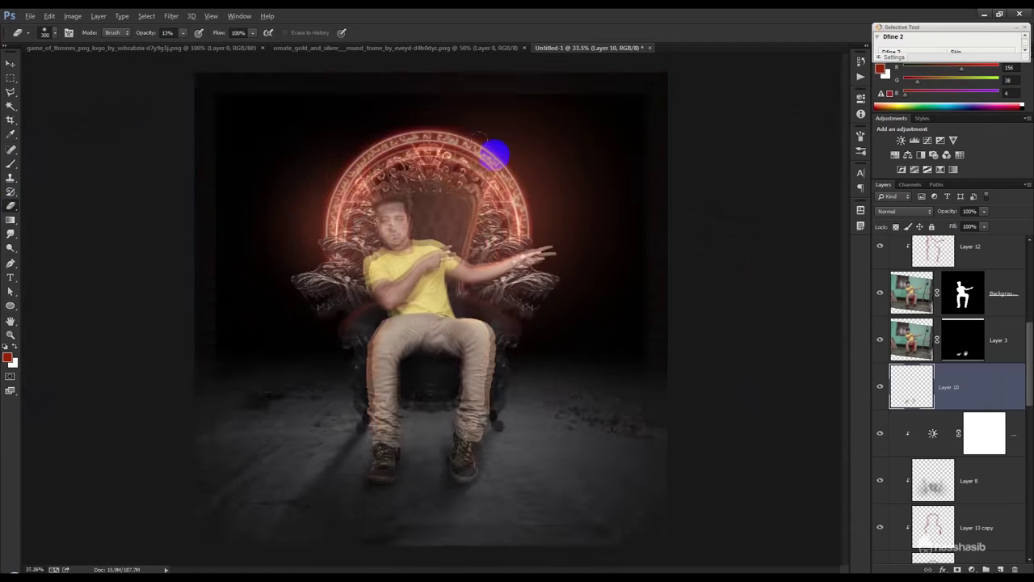
{"action": "scroll", "coordinate": [944, 422], "scroll_direction": "up", "scroll_amount": 3}
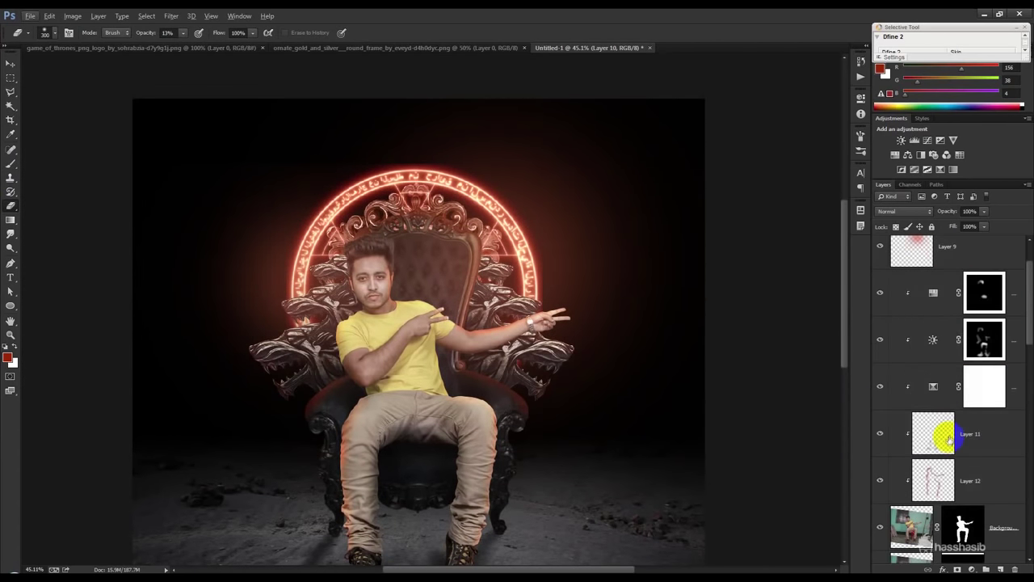
{"action": "scroll", "coordinate": [944, 302], "scroll_direction": "up", "scroll_amount": 3}
{"action": "left_click", "coordinate": [944, 302]}
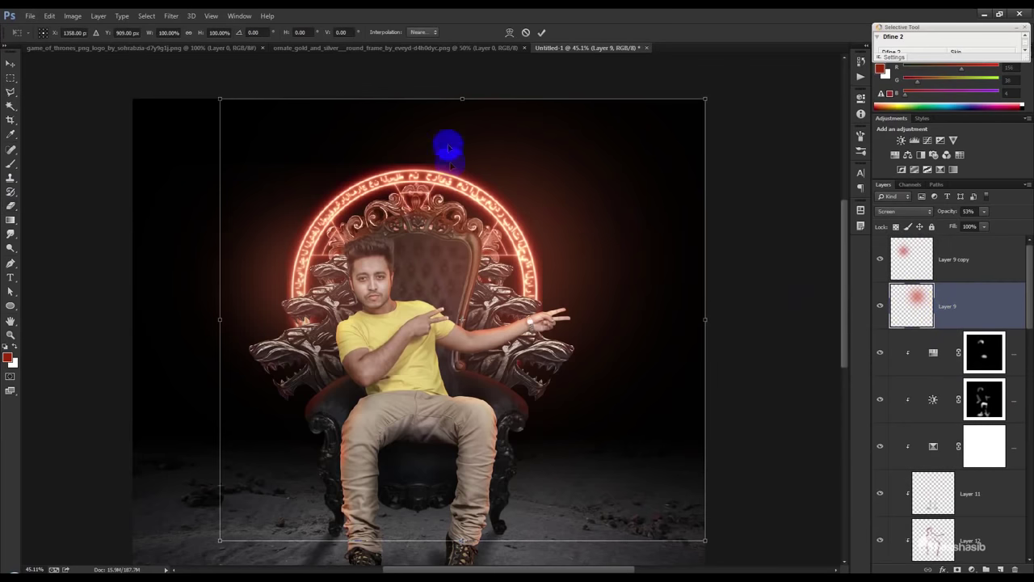
- Move Layer 9 copy higher above the ring, enlarge it and rotate it about 16°
{"action": "left_click", "coordinate": [958, 260]}
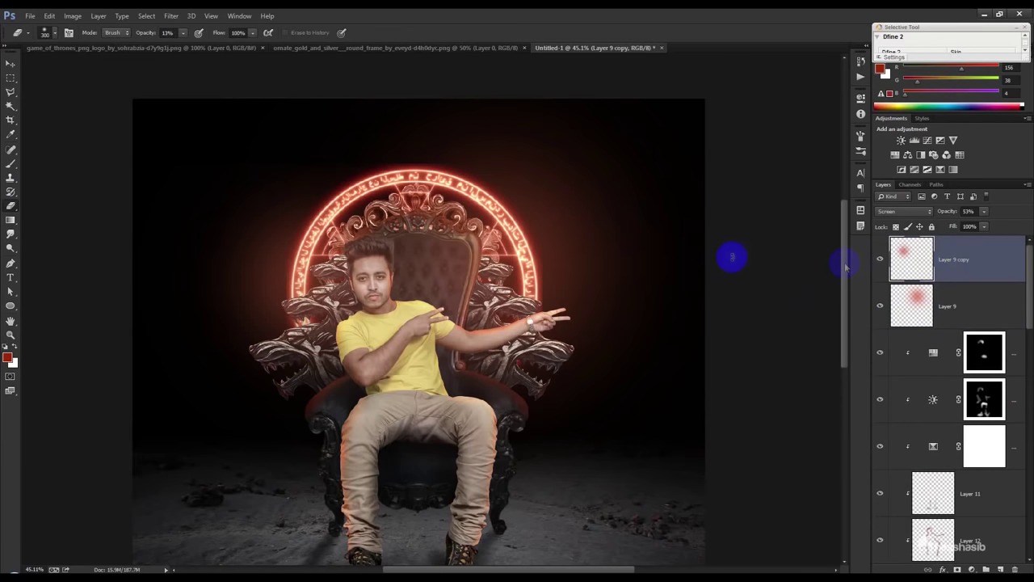
{"action": "key", "text": "ctrl+t"}
{"action": "left_click_drag", "start_coordinate": [309, 171], "coordinate": [312, 92]}
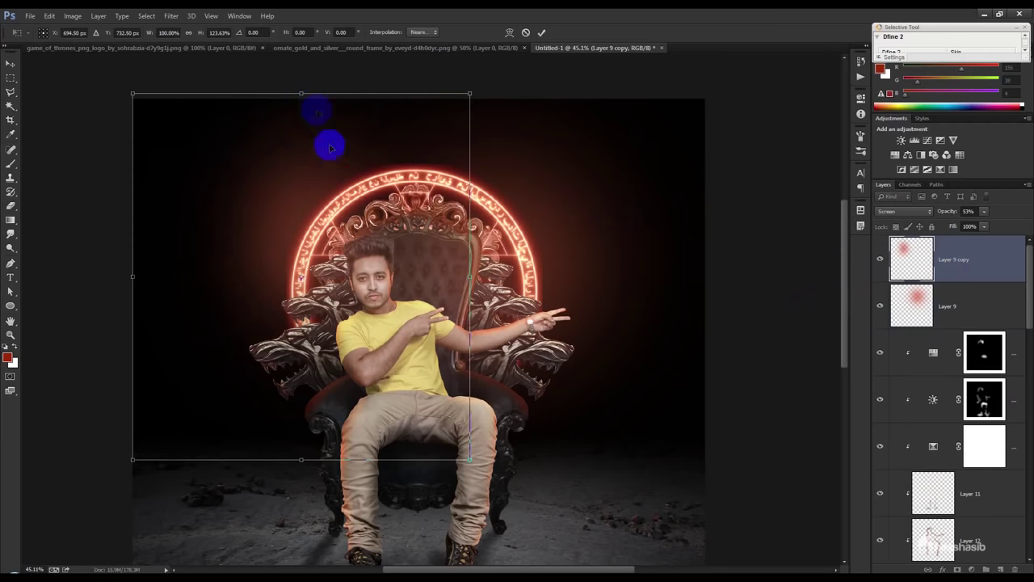
{"action": "mouse_move", "coordinate": [468, 94]}
{"action": "left_mouse_down"}
{"action": "mouse_move", "coordinate": [590, 69]}
{"action": "mouse_move", "coordinate": [606, 280]}
{"action": "left_mouse_up"}
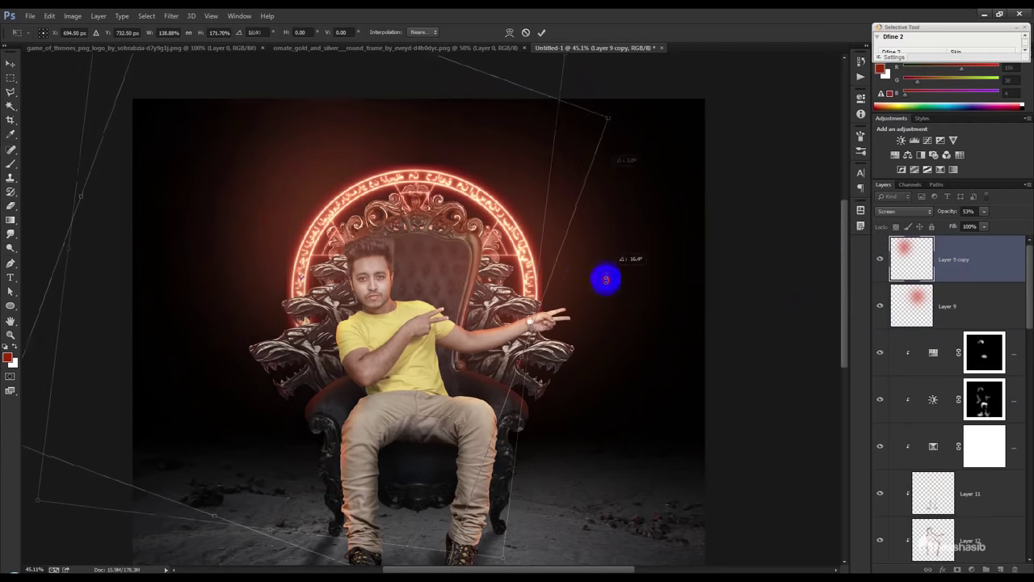
{"action": "double_click", "coordinate": [408, 205]}
- Shift the glow copy's hue toward pink with Hue/Saturation
{"action": "key", "text": "e"}
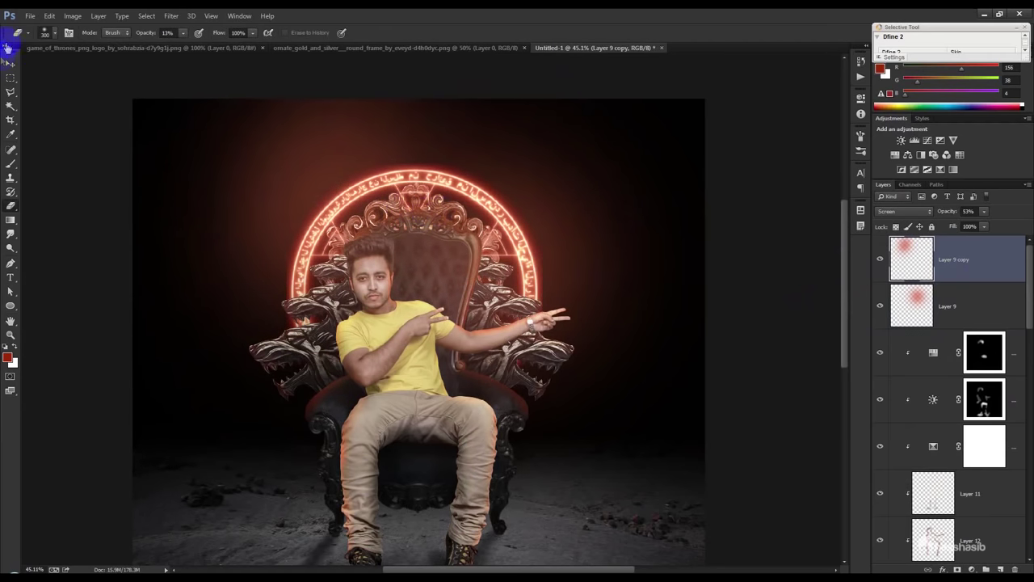
{"action": "left_click", "coordinate": [10, 63]}
{"action": "scroll", "coordinate": [399, 238], "scroll_direction": "down", "scroll_amount": 3}
{"action": "left_click", "coordinate": [73, 16]}
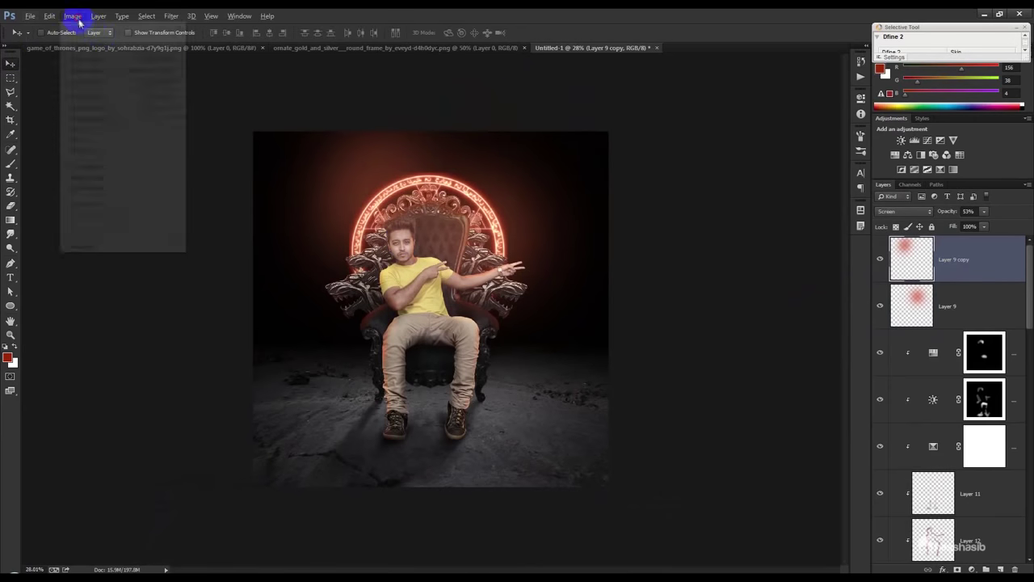
{"action": "left_click", "coordinate": [214, 103]}
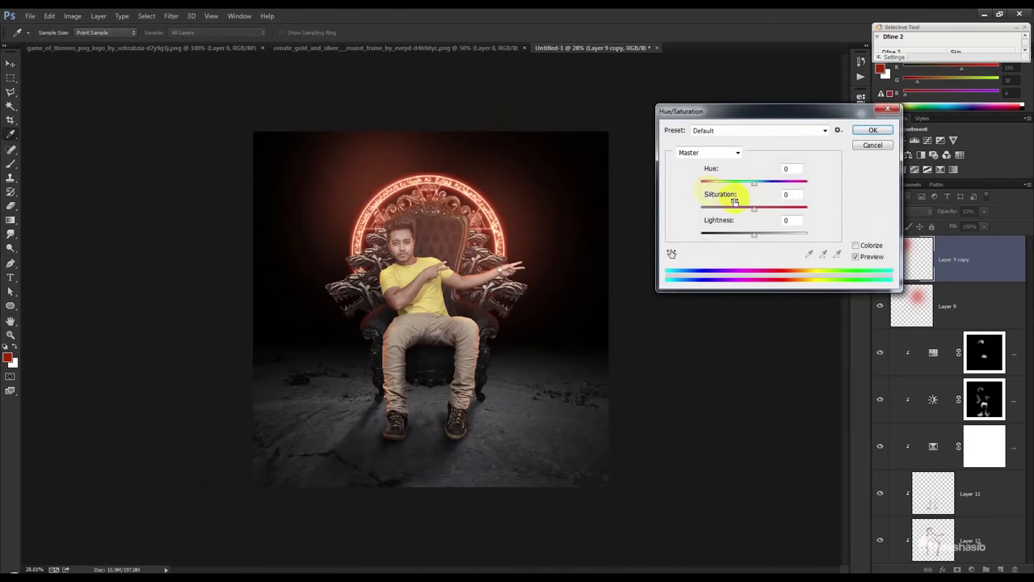
{"action": "mouse_move", "coordinate": [721, 186]}
{"action": "left_mouse_down"}
{"action": "mouse_move", "coordinate": [683, 187]}
{"action": "mouse_move", "coordinate": [757, 180]}
{"action": "mouse_move", "coordinate": [740, 179]}
{"action": "left_mouse_up"}
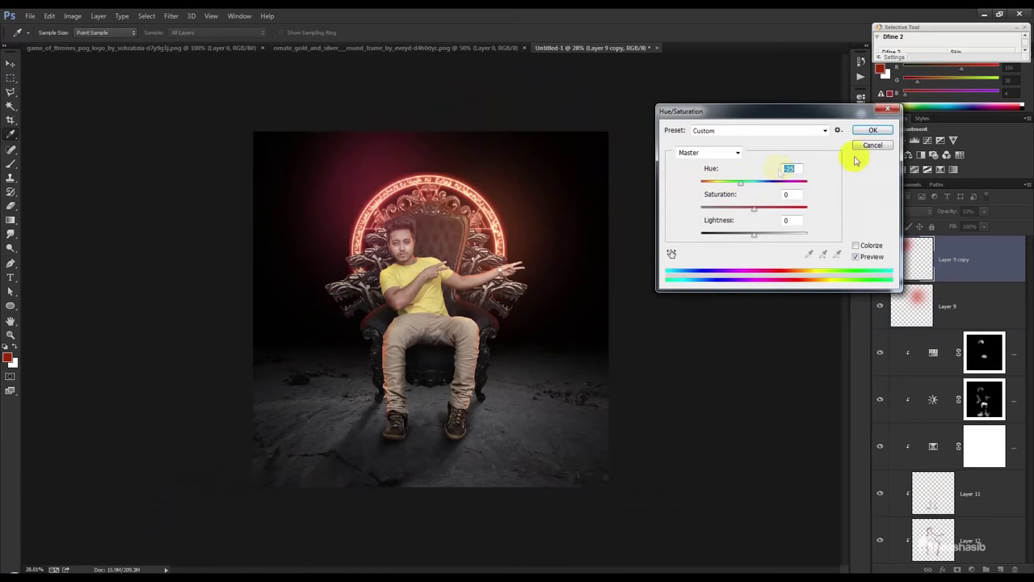
{"action": "left_click", "coordinate": [873, 129]}
- Nudge the pink glow copy slightly into place on the canvas
{"action": "key", "text": "v"}
{"action": "scroll", "coordinate": [414, 267], "scroll_direction": "up", "scroll_amount": 3}
{"action": "left_click_drag", "start_coordinate": [399, 167], "coordinate": [412, 172]}
{"action": "scroll", "coordinate": [412, 176], "scroll_direction": "down", "scroll_amount": 3}
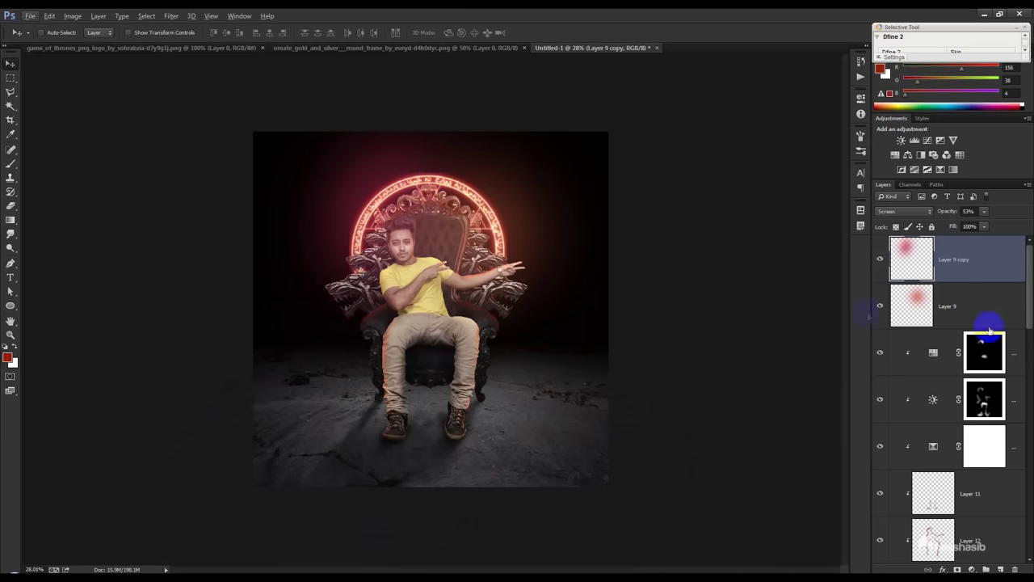
- Move Layer 9 copy down the layer stack to sit just beneath the throne layer
{"action": "left_click_drag", "start_coordinate": [972, 271], "coordinate": [961, 437]}
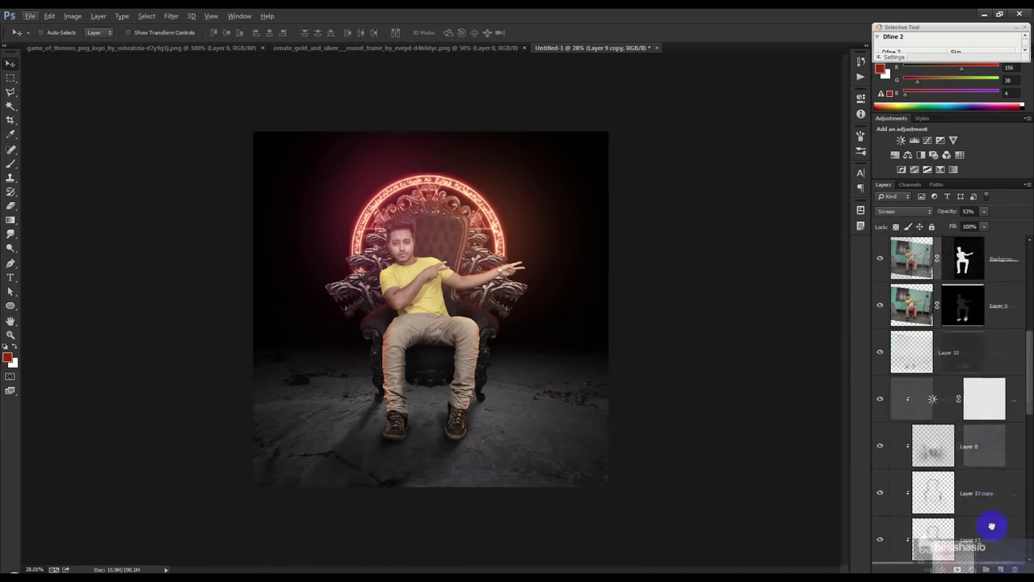
{"action": "left_click_drag", "start_coordinate": [960, 437], "coordinate": [947, 393]}
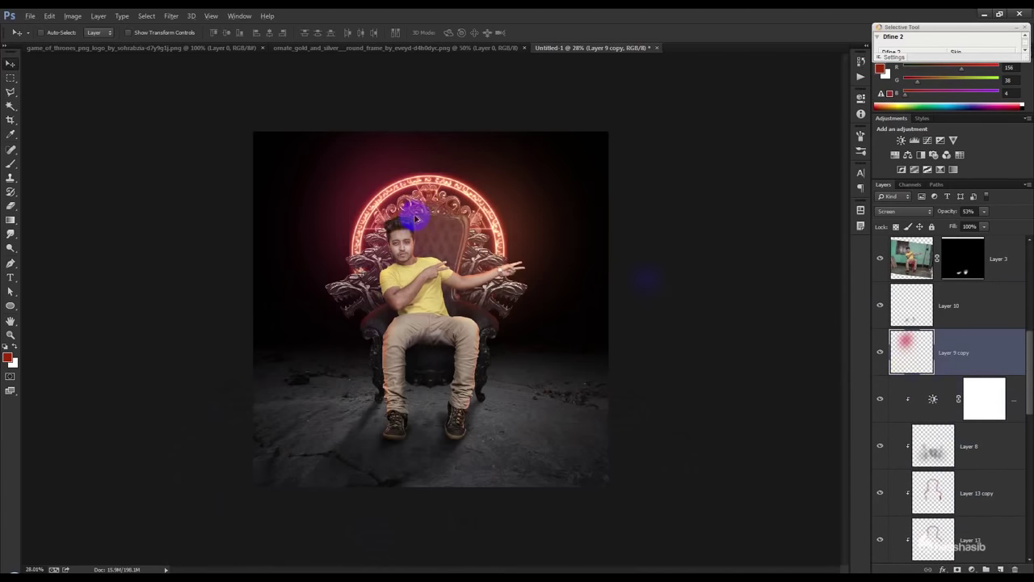
{"action": "scroll", "coordinate": [417, 286], "scroll_direction": "up", "scroll_amount": 2}
{"action": "left_click_drag", "start_coordinate": [383, 192], "coordinate": [382, 209]}
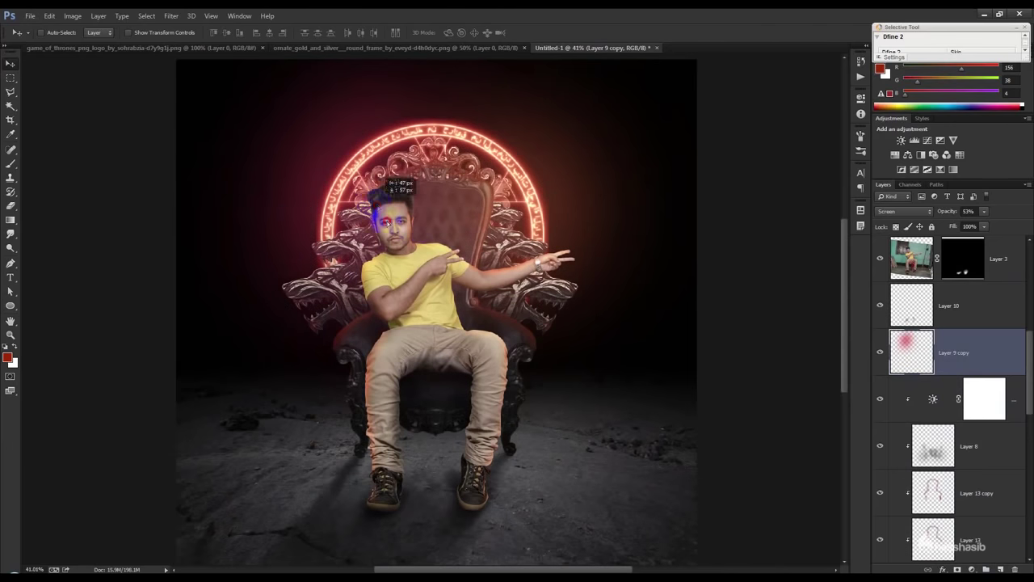
{"action": "mouse_move", "coordinate": [874, 346]}
{"action": "left_mouse_down"}
{"action": "mouse_move", "coordinate": [976, 494]}
{"action": "mouse_move", "coordinate": [975, 483]}
{"action": "left_mouse_up"}
{"action": "left_click_drag", "start_coordinate": [605, 266], "coordinate": [607, 276]}
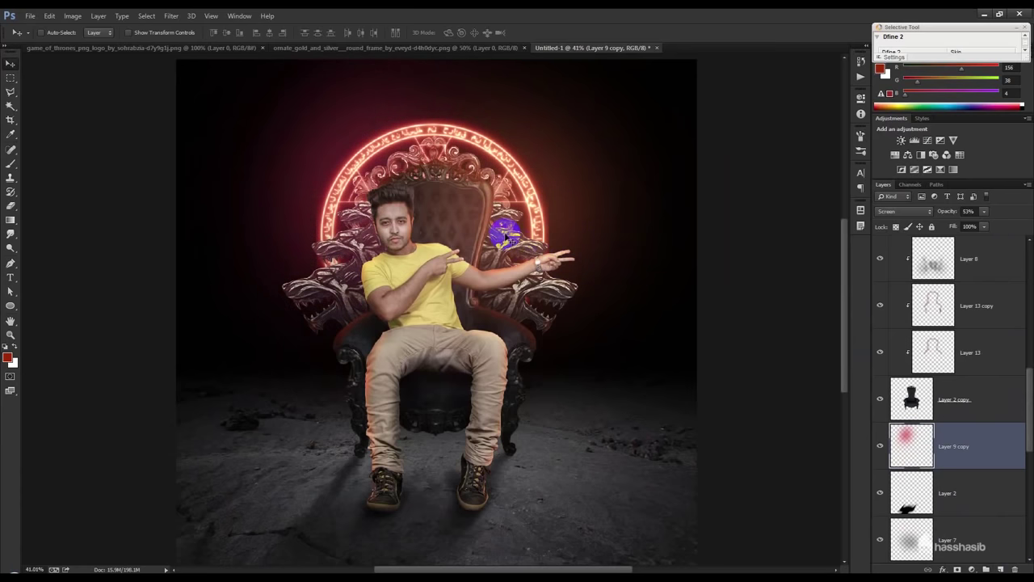
- Duplicate the glow toward the upper right at 10% opacity, and add a new layer above Layer 9
{"action": "mouse_move", "coordinate": [503, 233]}
{"action": "left_mouse_down"}
{"action": "mouse_move", "coordinate": [577, 237]}
{"action": "mouse_move", "coordinate": [623, 365]}
{"action": "mouse_move", "coordinate": [653, 232]}
{"action": "mouse_move", "coordinate": [705, 149]}
{"action": "mouse_move", "coordinate": [473, 69]}
{"action": "mouse_move", "coordinate": [501, 56]}
{"action": "mouse_move", "coordinate": [517, 111]}
{"action": "mouse_move", "coordinate": [542, 131]}
{"action": "left_mouse_up"}
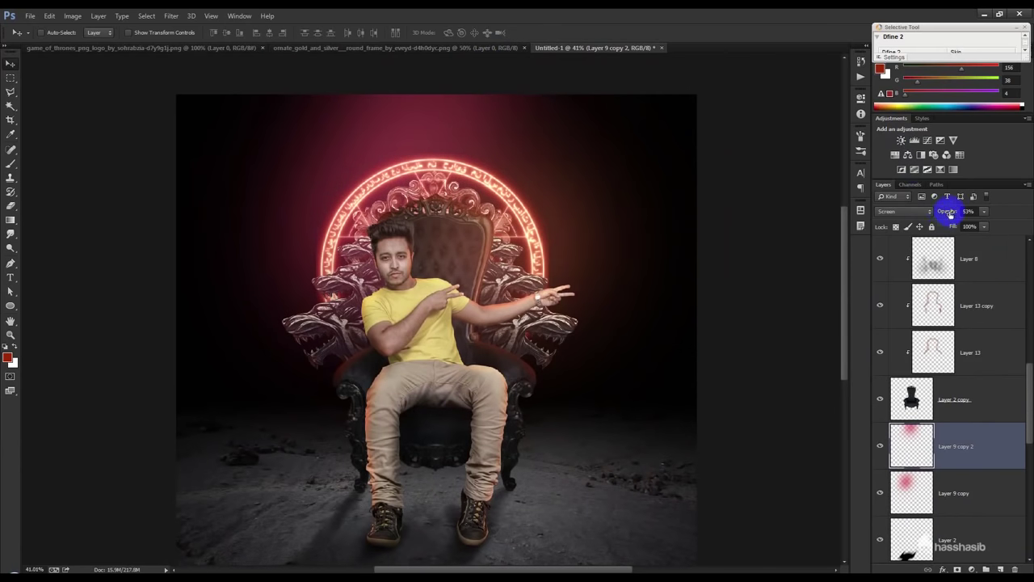
{"action": "left_click_drag", "start_coordinate": [949, 213], "coordinate": [914, 203]}
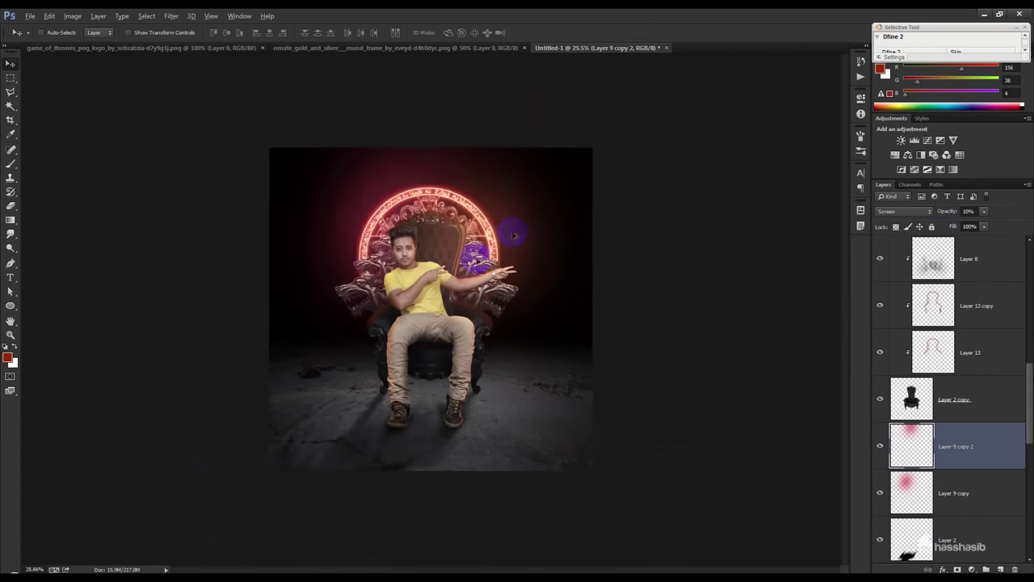
{"action": "scroll", "coordinate": [993, 333], "scroll_direction": "up", "scroll_amount": 10}
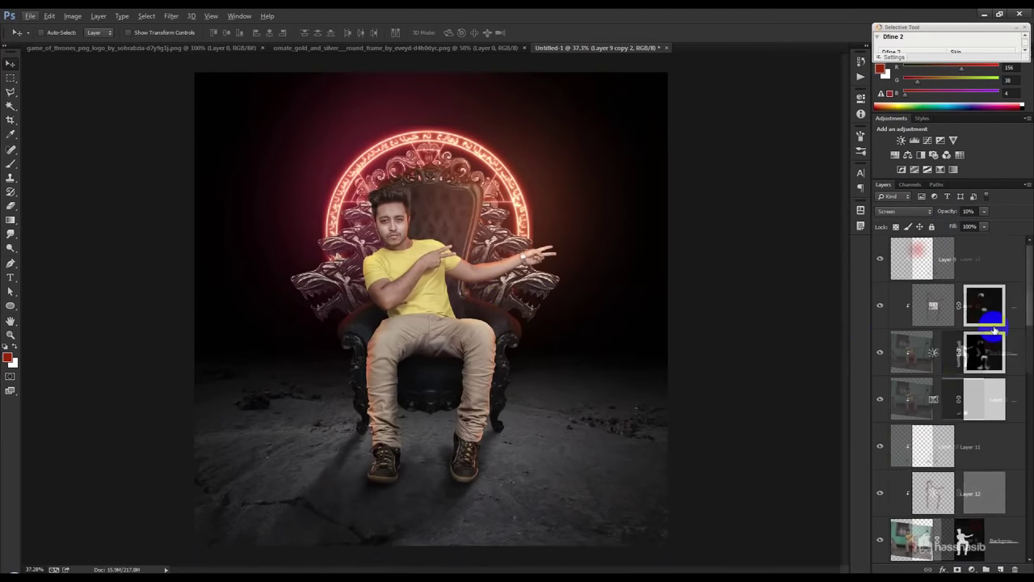
{"action": "left_click", "coordinate": [1010, 241]}
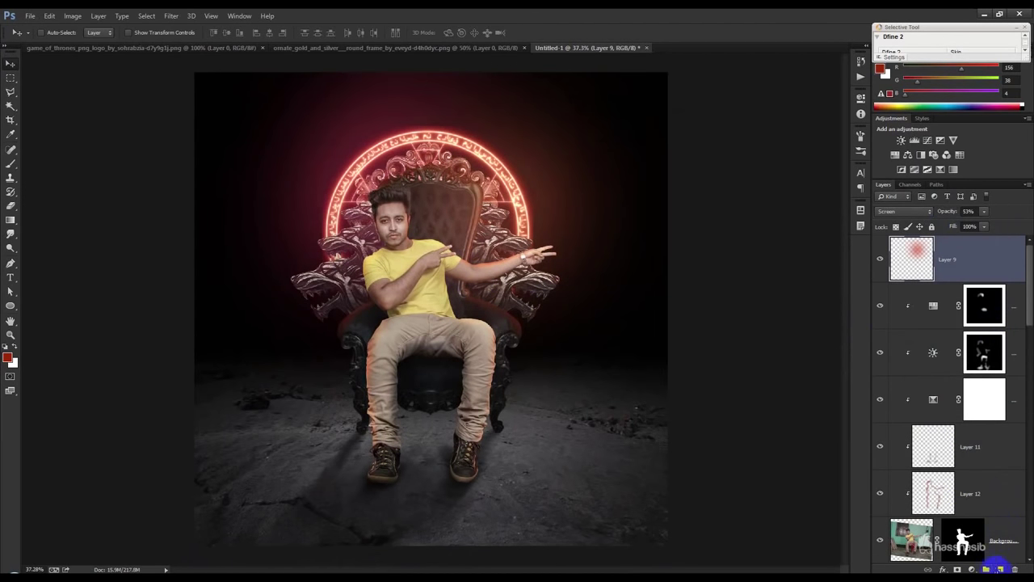
{"action": "left_click", "coordinate": [1000, 569]}
- Stamp the merged composite onto Layer 15 with Apply Image
{"action": "left_click", "coordinate": [71, 16]}
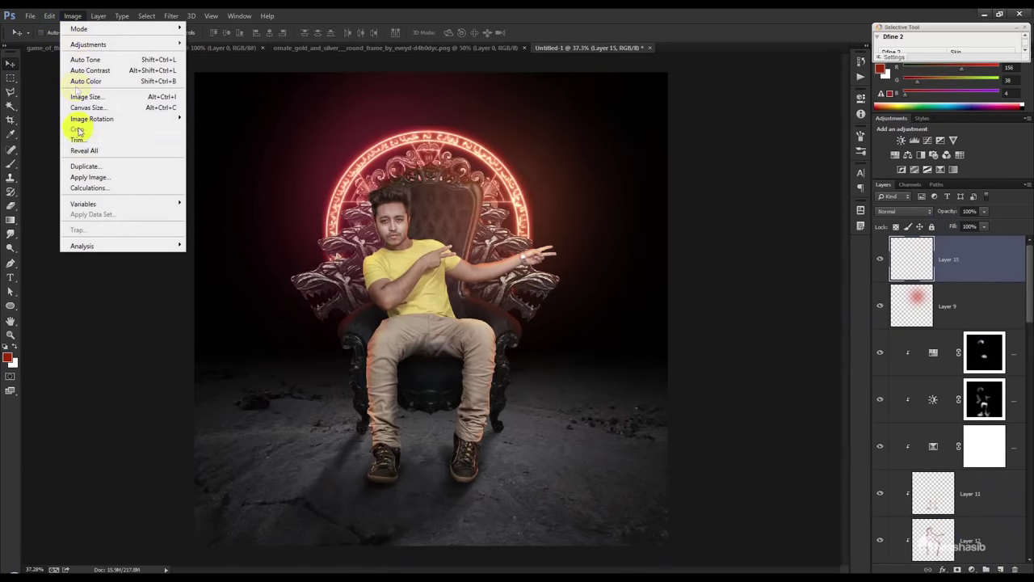
{"action": "left_click", "coordinate": [90, 175]}
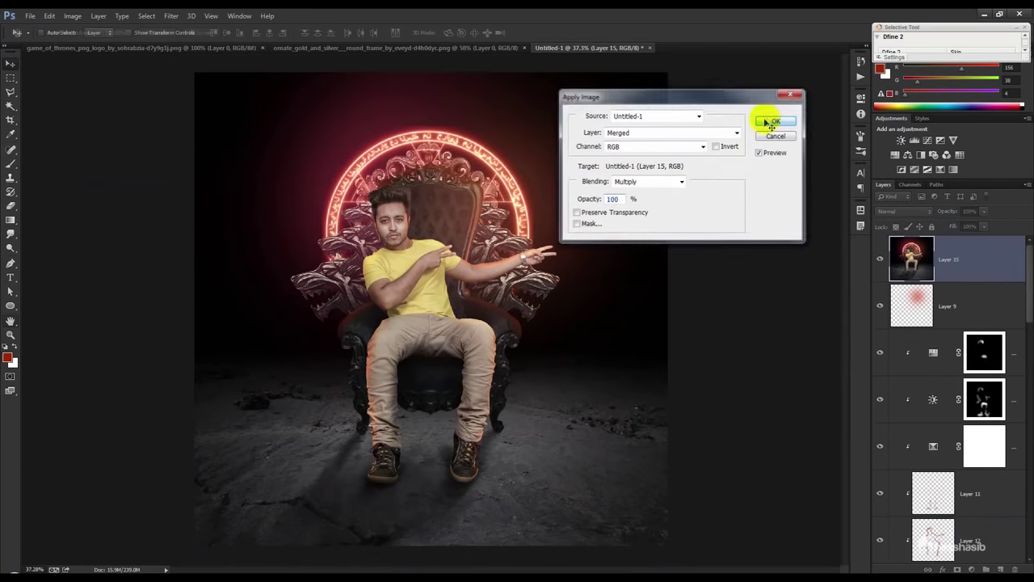
{"action": "left_click", "coordinate": [776, 120]}
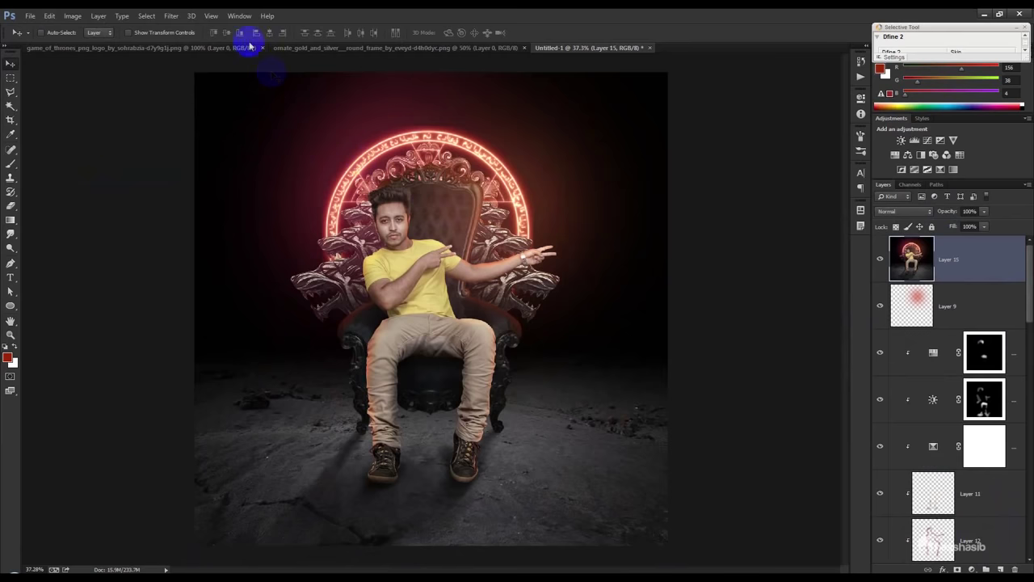
- In Camera Raw, tint toward green, cool temperature, whites +10, deepen blacks, add clarity and saturation
{"action": "left_click", "coordinate": [174, 16]}
{"action": "left_click", "coordinate": [196, 81]}
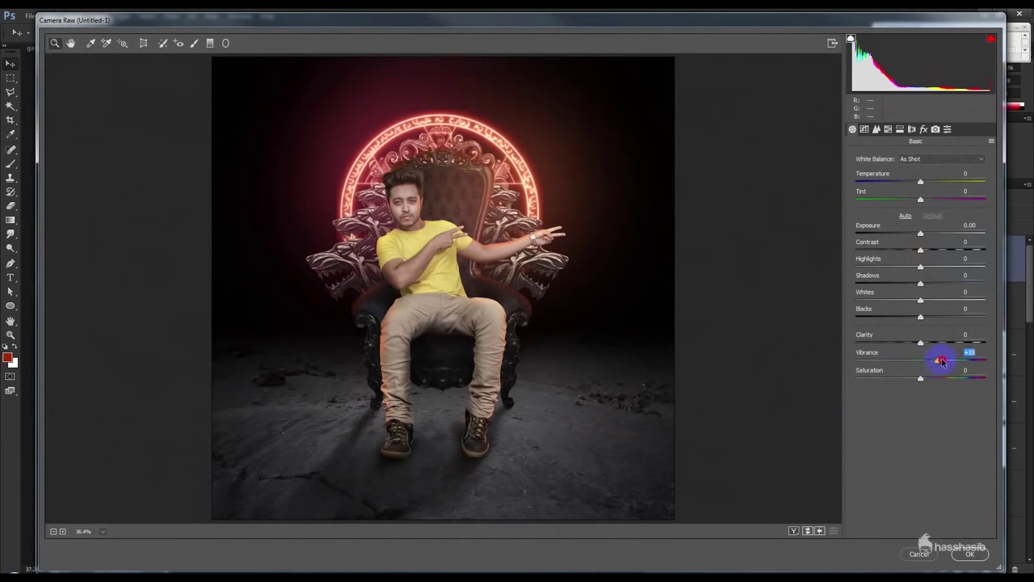
{"action": "left_click", "coordinate": [922, 378]}
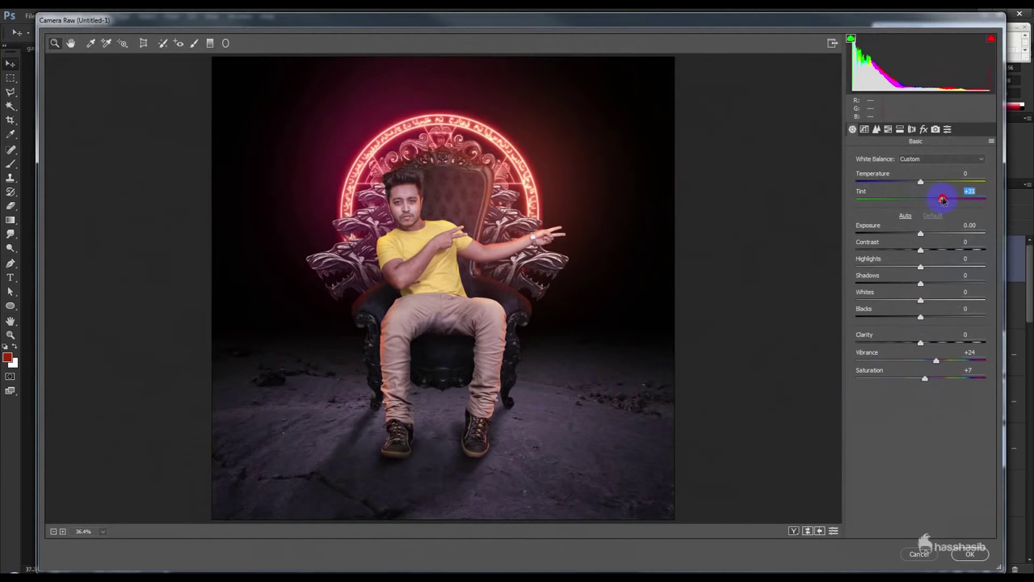
{"action": "left_click_drag", "start_coordinate": [943, 200], "coordinate": [892, 205]}
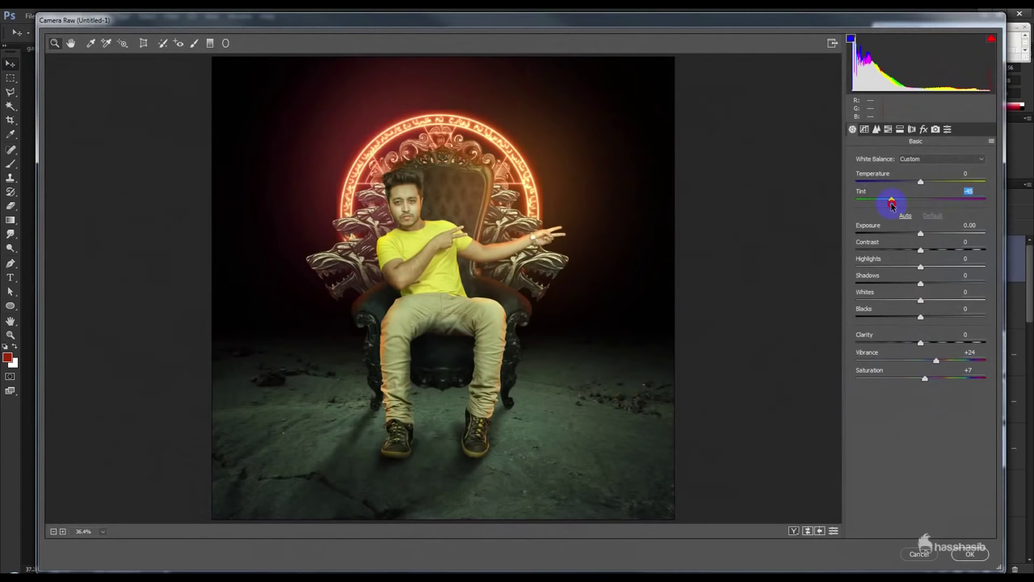
{"action": "mouse_move", "coordinate": [920, 185]}
{"action": "left_mouse_down"}
{"action": "mouse_move", "coordinate": [935, 180]}
{"action": "mouse_move", "coordinate": [913, 182]}
{"action": "left_mouse_up"}
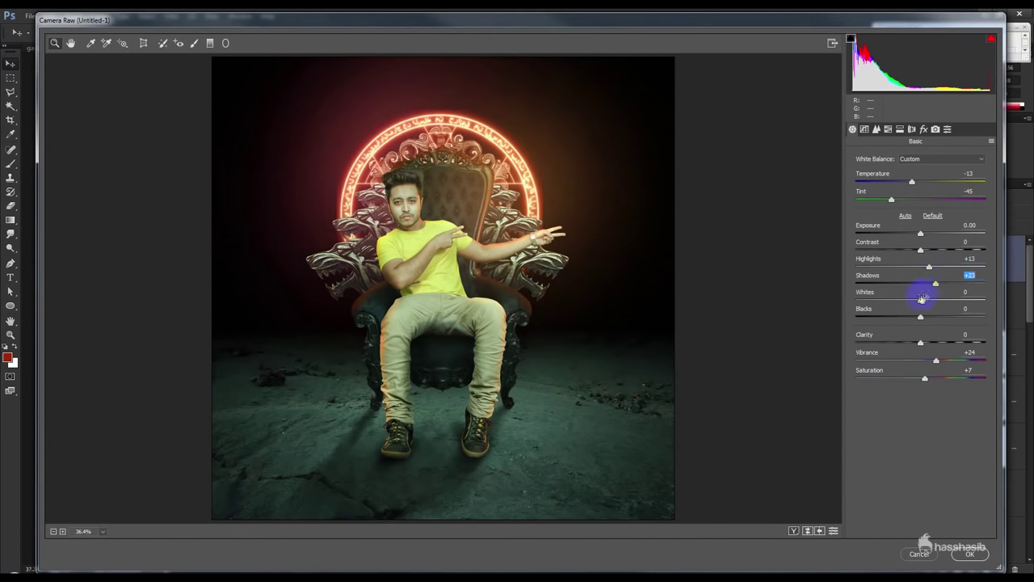
{"action": "left_click_drag", "start_coordinate": [922, 298], "coordinate": [927, 302]}
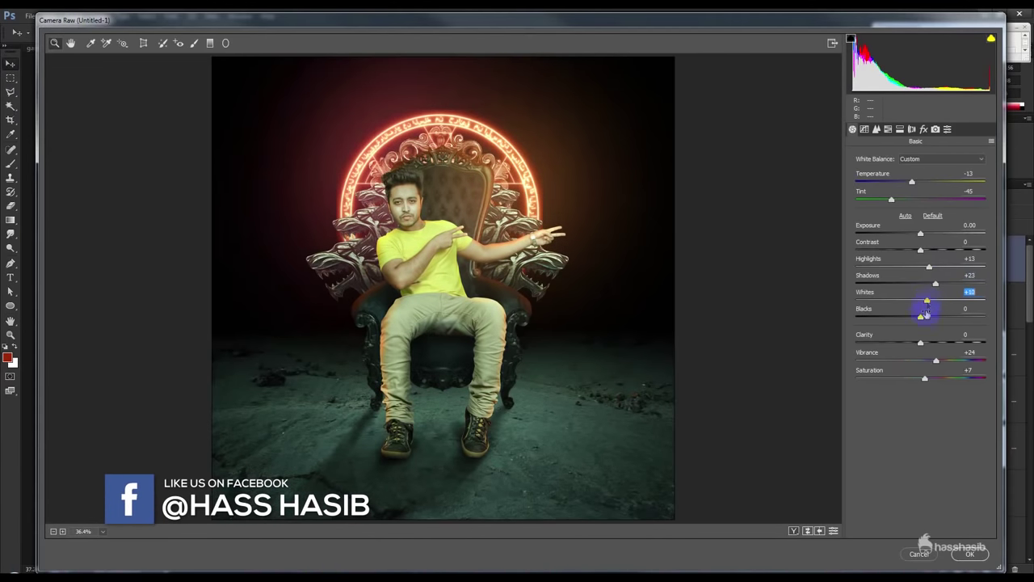
{"action": "left_click_drag", "start_coordinate": [920, 317], "coordinate": [902, 308]}
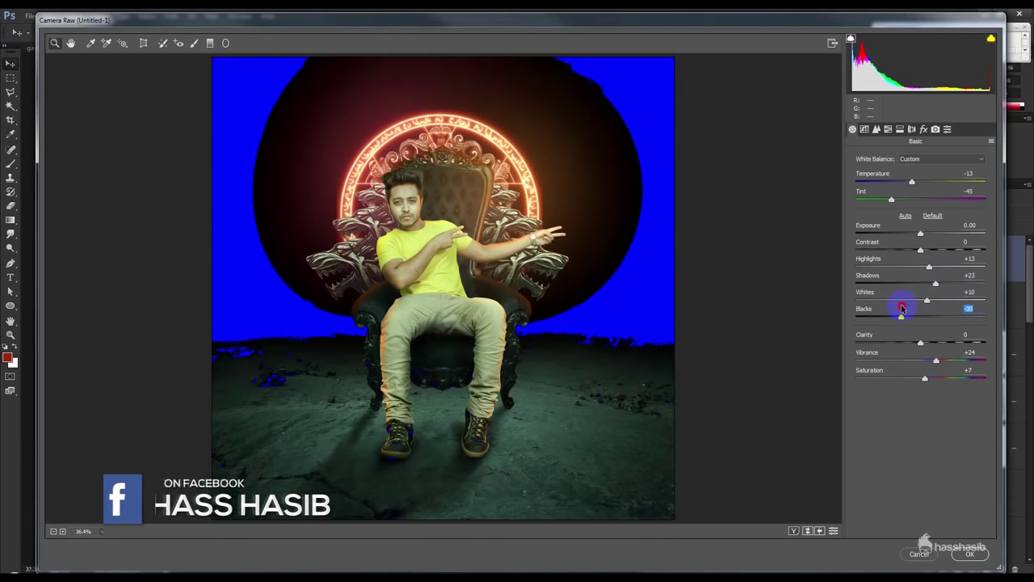
{"action": "left_click_drag", "start_coordinate": [902, 309], "coordinate": [930, 342]}
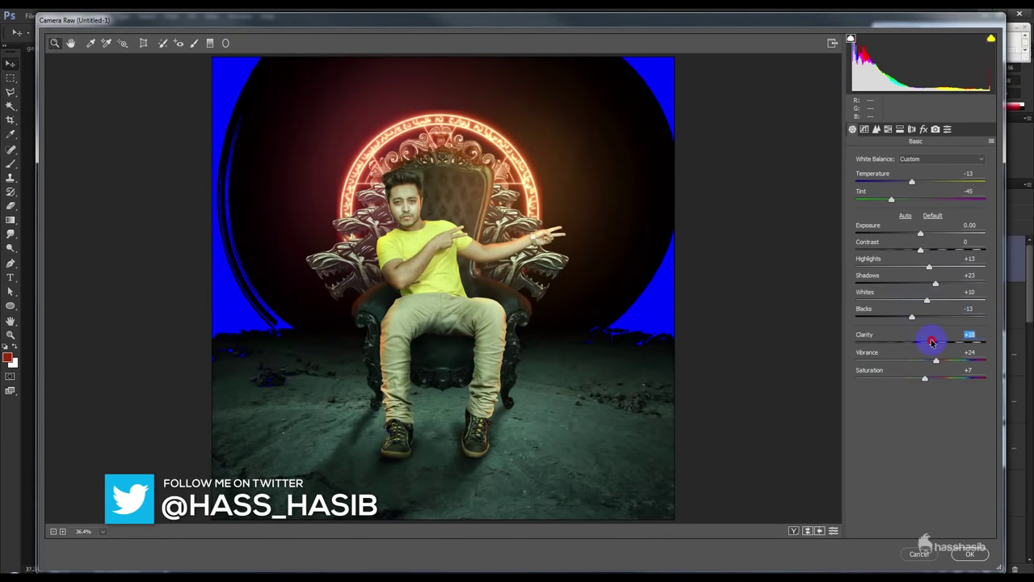
- Add a post-crop edge vignette in Camera Raw Effects and apply the filter
{"action": "left_click", "coordinate": [922, 130]}
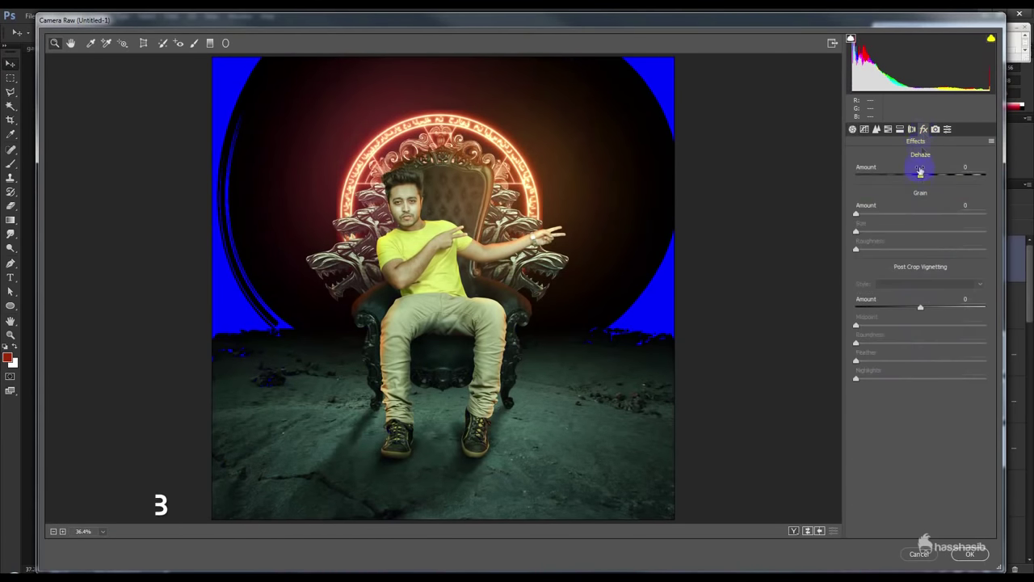
{"action": "mouse_move", "coordinate": [920, 307]}
{"action": "left_mouse_down"}
{"action": "mouse_move", "coordinate": [935, 308]}
{"action": "mouse_move", "coordinate": [910, 307]}
{"action": "left_mouse_up"}
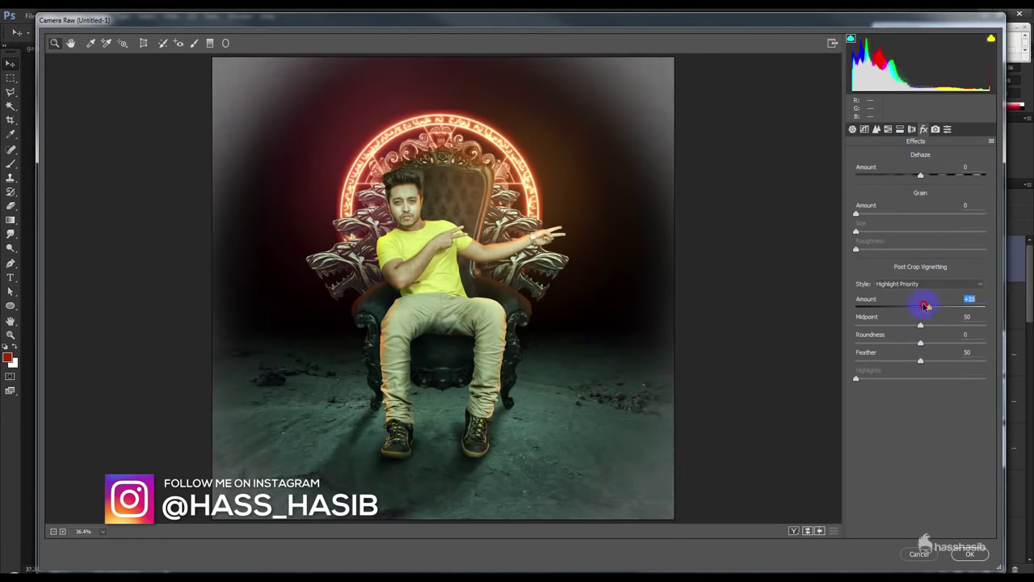
{"action": "left_click_drag", "start_coordinate": [910, 307], "coordinate": [911, 306]}
{"action": "left_click", "coordinate": [970, 553]}
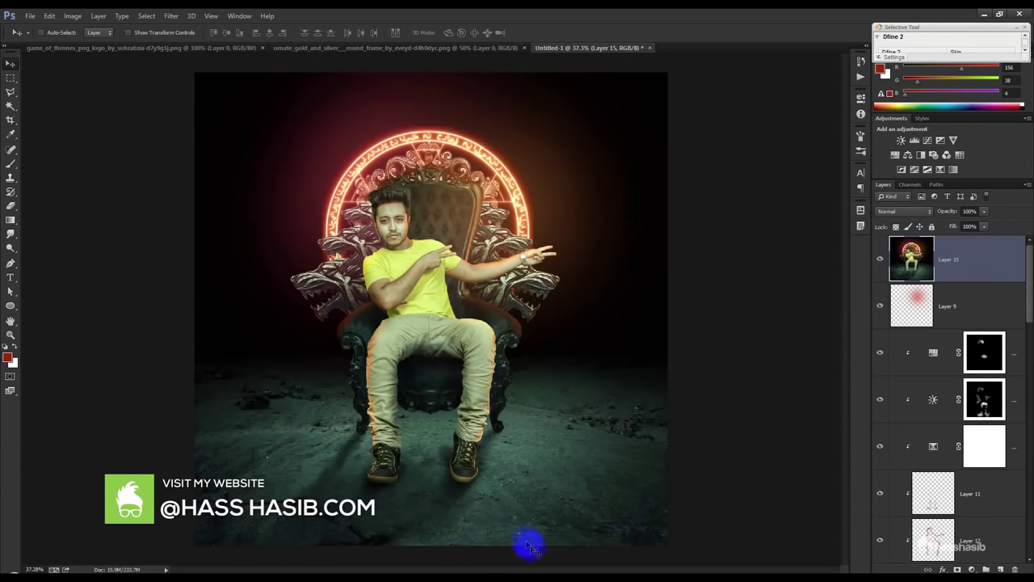
- Save the document as the PSD file 'Cover' on the MEDIA (D:) drive
{"action": "key", "text": "ctrl+shift+s"}
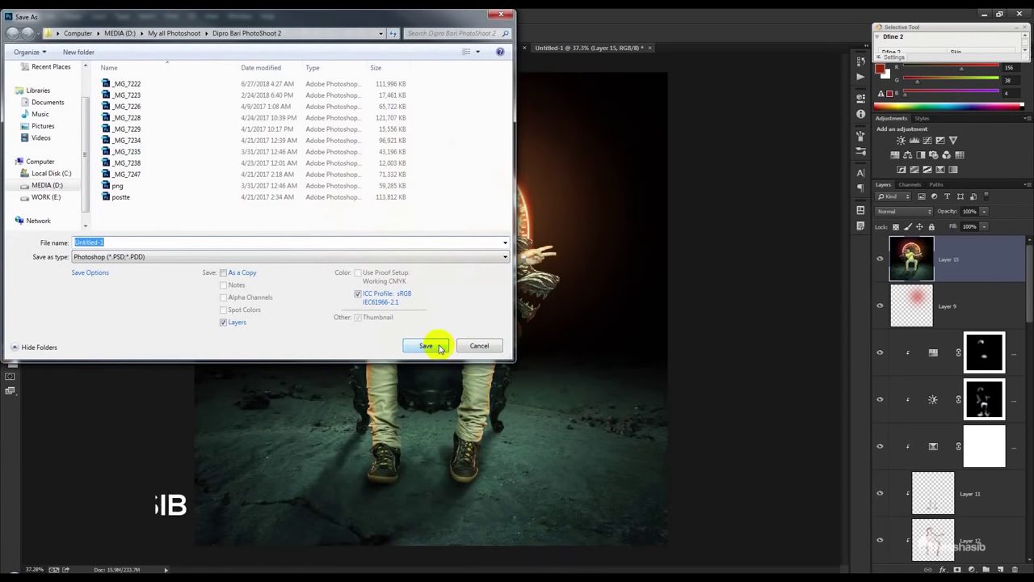
{"action": "left_click", "coordinate": [40, 185]}
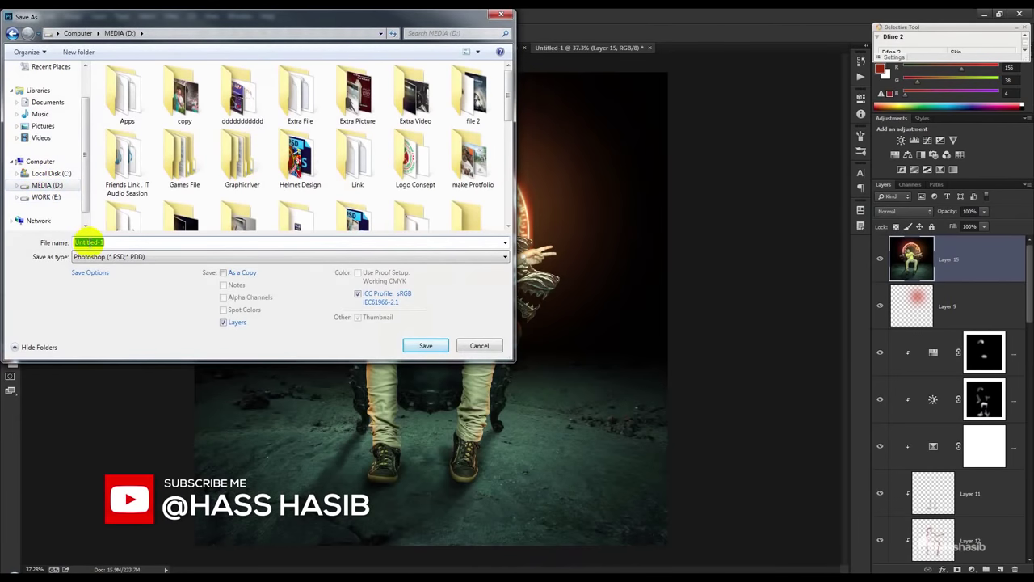
{"action": "type", "text": "Cover"}
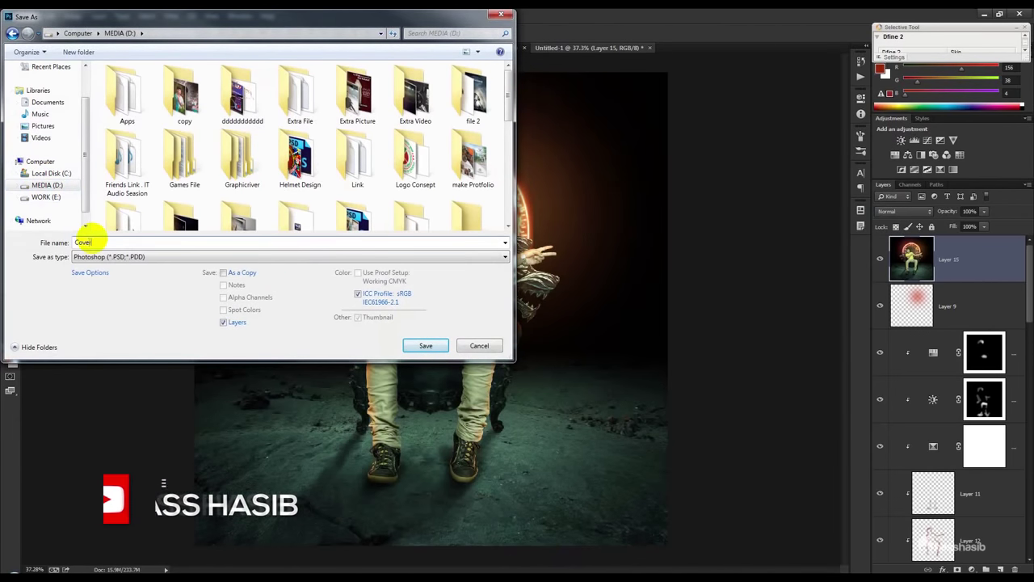
{"action": "left_click", "coordinate": [420, 345]}
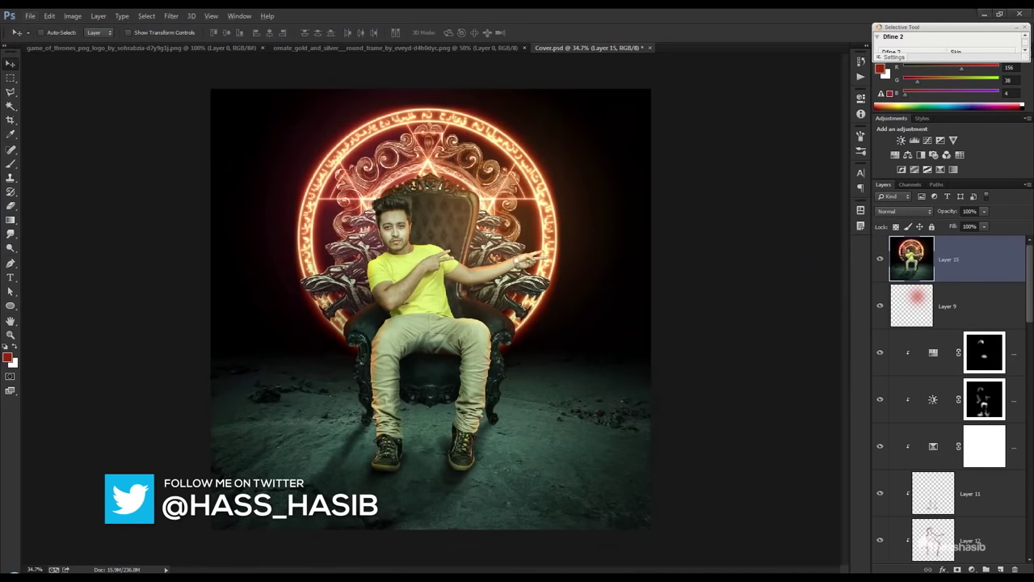
- Place the Optical-8b flare in Screen mode, shrink it and position it beside the ring
{"action": "left_click", "coordinate": [593, 189]}
{"action": "left_click", "coordinate": [905, 212]}
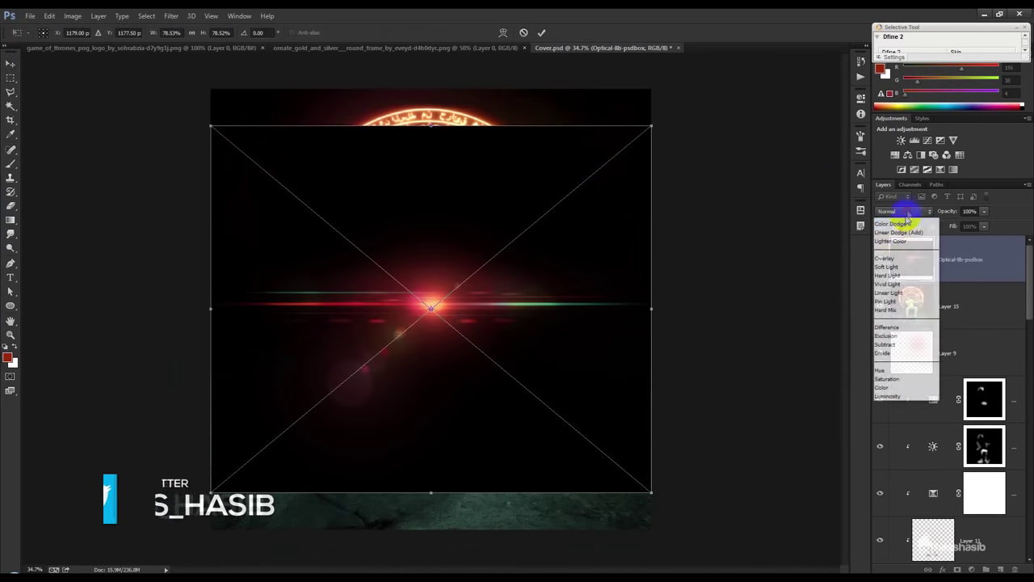
{"action": "left_click", "coordinate": [889, 298]}
{"action": "mouse_move", "coordinate": [653, 128]}
{"action": "left_mouse_down"}
{"action": "mouse_move", "coordinate": [589, 254]}
{"action": "mouse_move", "coordinate": [609, 269]}
{"action": "mouse_move", "coordinate": [393, 235]}
{"action": "mouse_move", "coordinate": [395, 245]}
{"action": "left_mouse_up"}
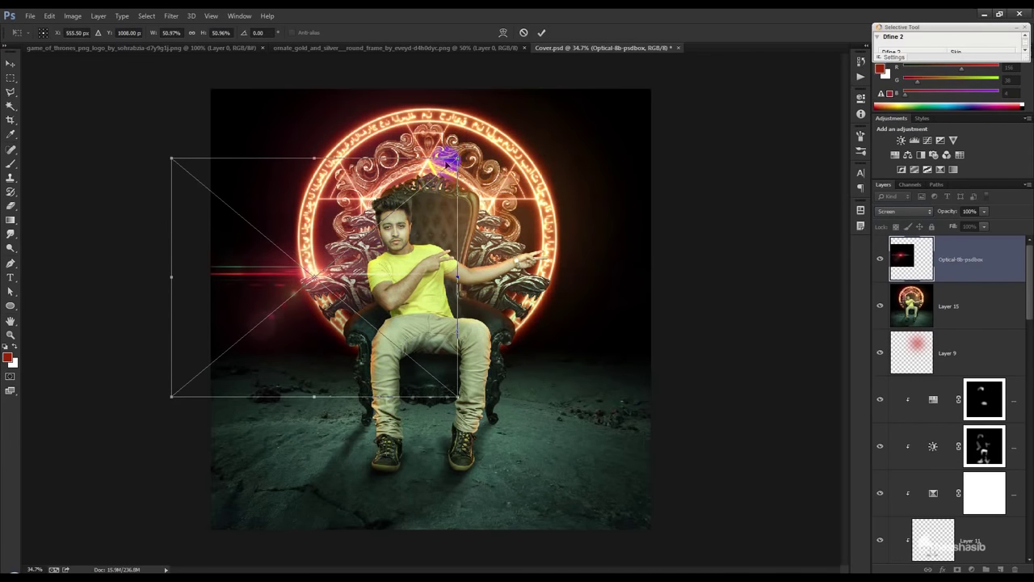
{"action": "left_click", "coordinate": [541, 33]}
{"action": "mouse_move", "coordinate": [314, 274]}
{"action": "left_mouse_down"}
{"action": "mouse_move", "coordinate": [579, 208]}
{"action": "mouse_move", "coordinate": [580, 294]}
{"action": "mouse_move", "coordinate": [566, 324]}
{"action": "mouse_move", "coordinate": [536, 219]}
{"action": "mouse_move", "coordinate": [410, 304]}
{"action": "left_mouse_up"}
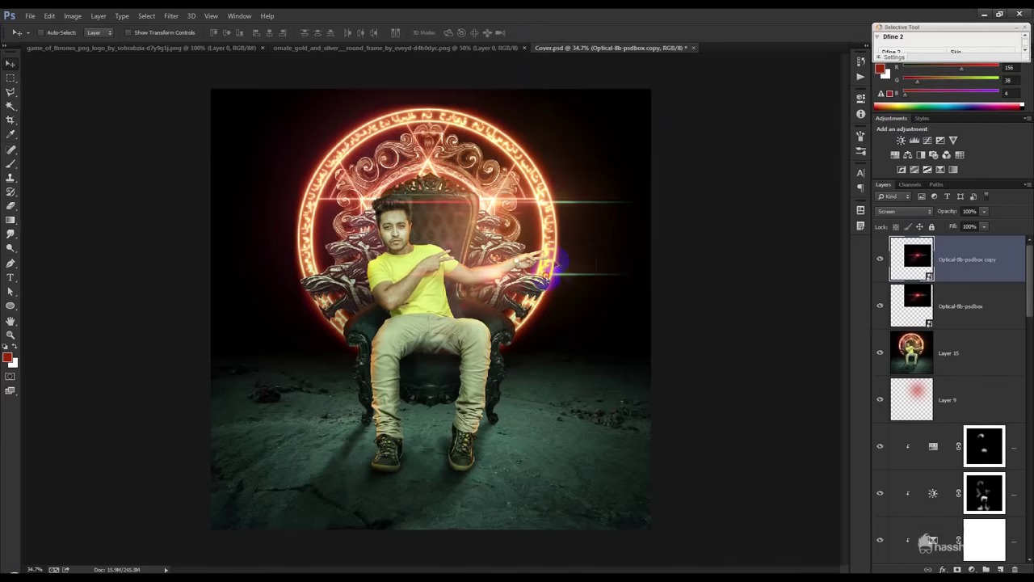
- Flip the flare copy vertically, shrink it and move it lower right
{"action": "key", "text": "ctrl+t"}
{"action": "right_click", "coordinate": [401, 308]}
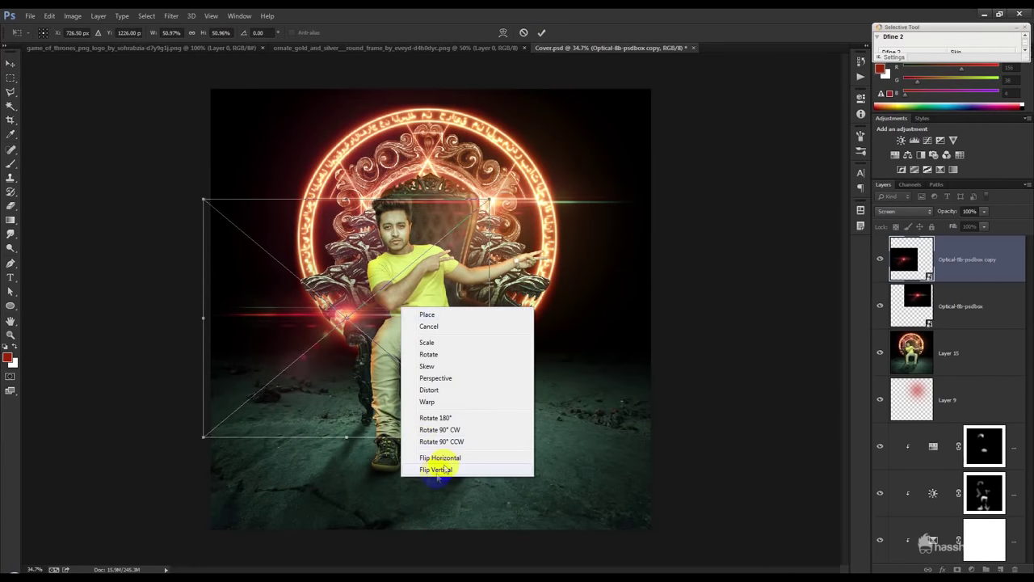
{"action": "left_click", "coordinate": [440, 470]}
{"action": "mouse_move", "coordinate": [485, 437]}
{"action": "left_mouse_down", "text": "alt+shift"}
{"action": "mouse_move", "coordinate": [434, 390]}
{"action": "mouse_move", "coordinate": [396, 334]}
{"action": "left_mouse_up", "text": "alt+shift"}
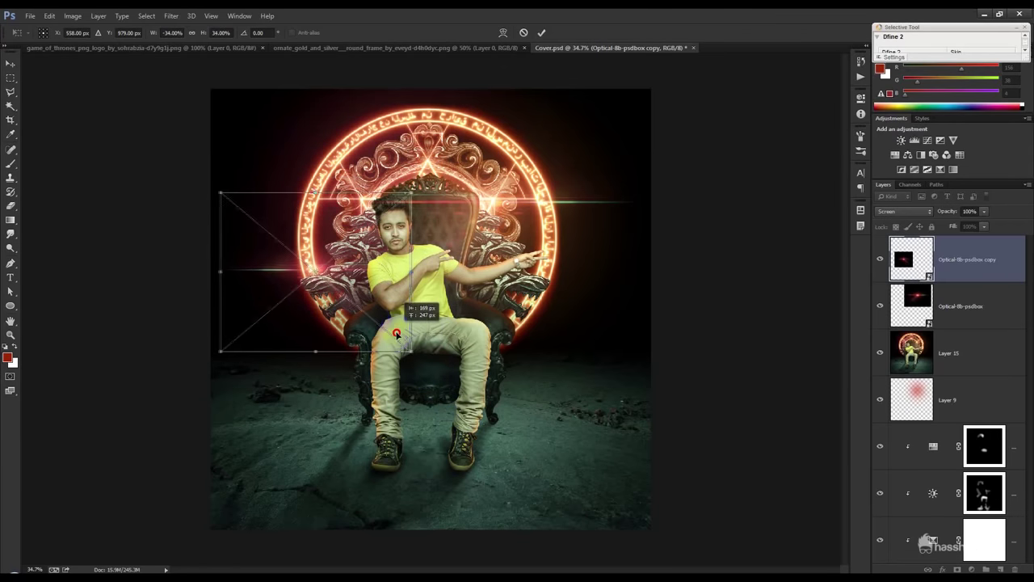
{"action": "left_click_drag", "start_coordinate": [396, 334], "coordinate": [407, 360]}
{"action": "key", "text": "Return"}
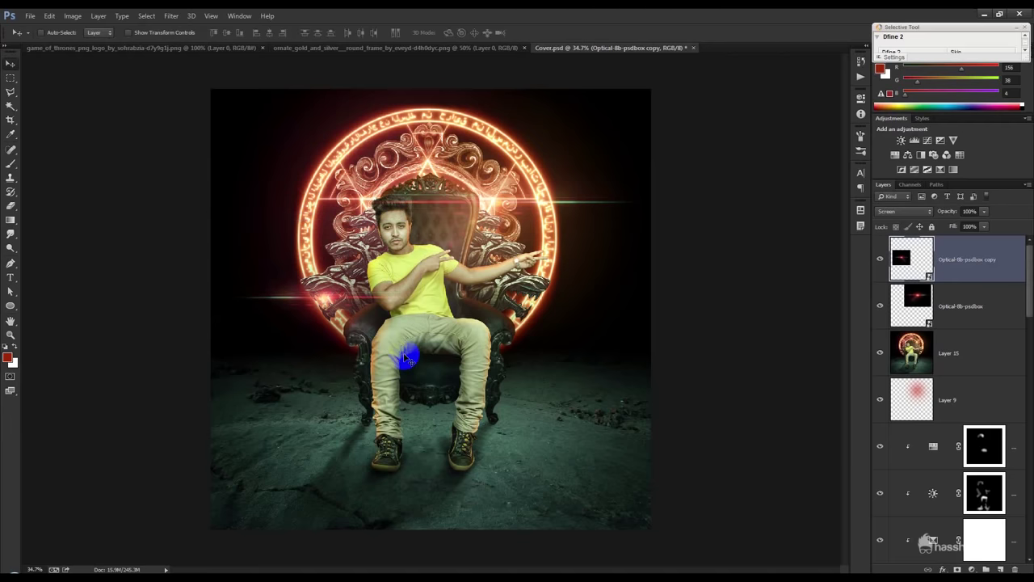
{"action": "key", "text": "ctrl+0"}
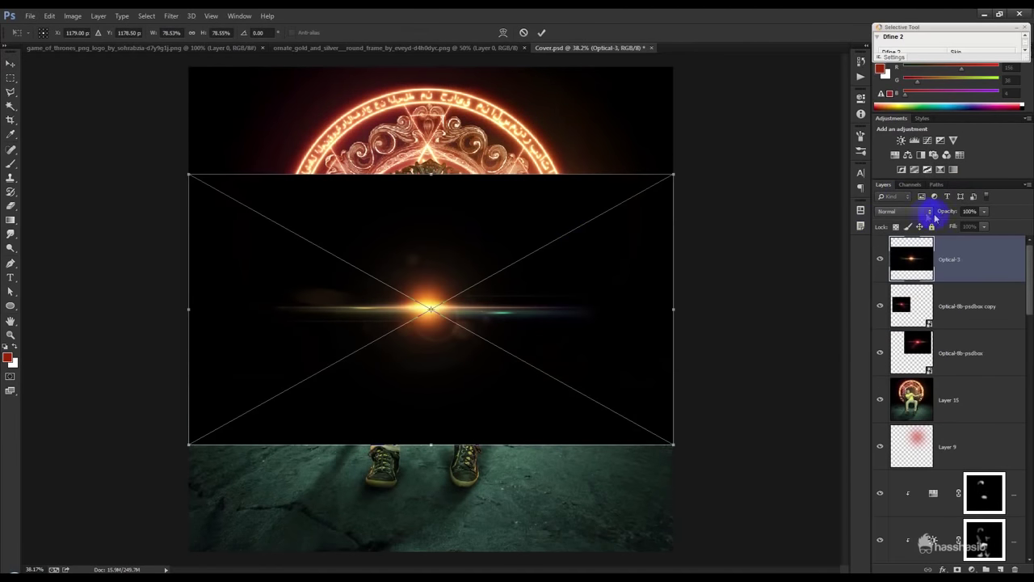
- Set the Optical-3 flare to Screen, shrink it to about 37% and move it to the ring's top
{"action": "left_click", "coordinate": [930, 212]}
{"action": "left_click", "coordinate": [884, 308]}
{"action": "left_click_drag", "start_coordinate": [612, 353], "coordinate": [533, 203]}
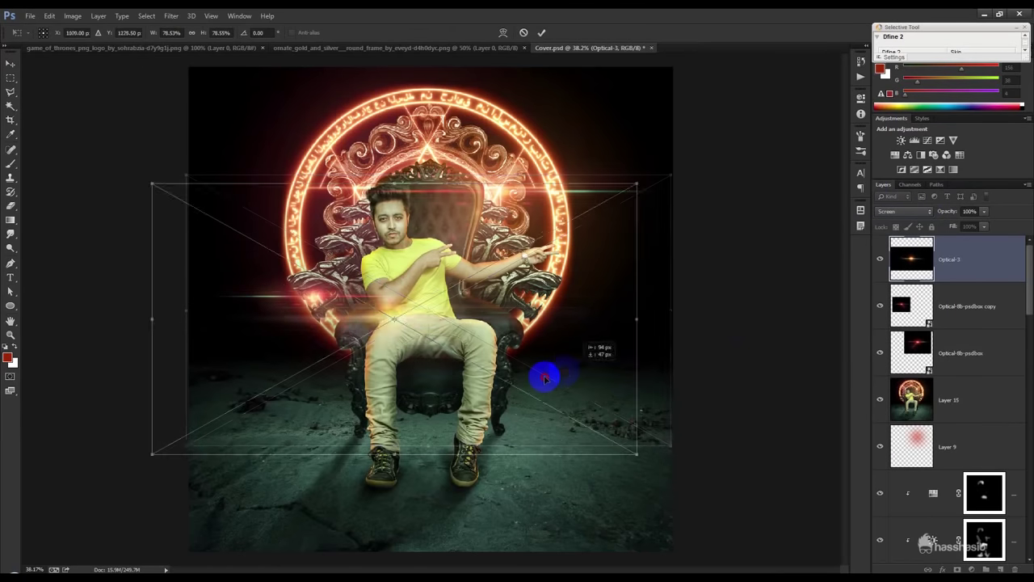
{"action": "left_click_drag", "start_coordinate": [532, 203], "coordinate": [512, 202]}
{"action": "left_click_drag", "start_coordinate": [576, 290], "coordinate": [450, 220]}
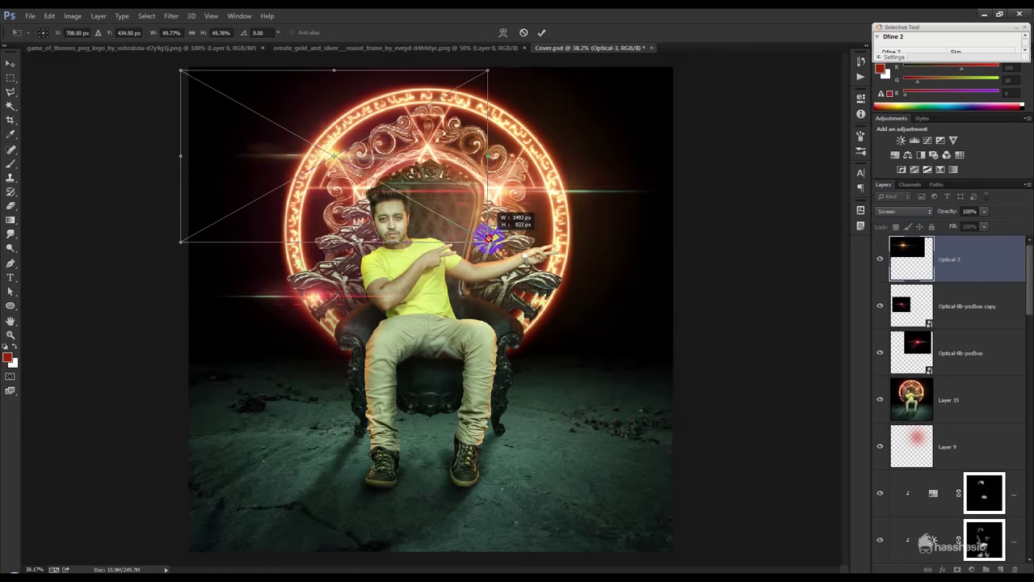
{"action": "left_click", "coordinate": [541, 32]}
{"action": "left_click_drag", "start_coordinate": [417, 180], "coordinate": [497, 138]}
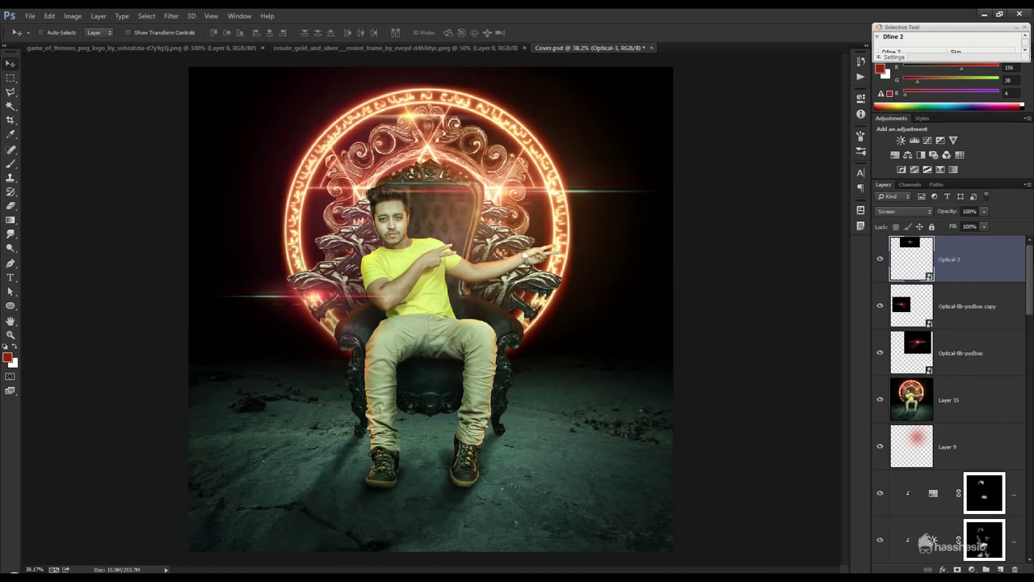
- Place the Optical-7 flare in Screen mode, shrunk to about 24% and moved up-left
{"action": "left_click_drag", "start_coordinate": [755, 178], "coordinate": [663, 185]}
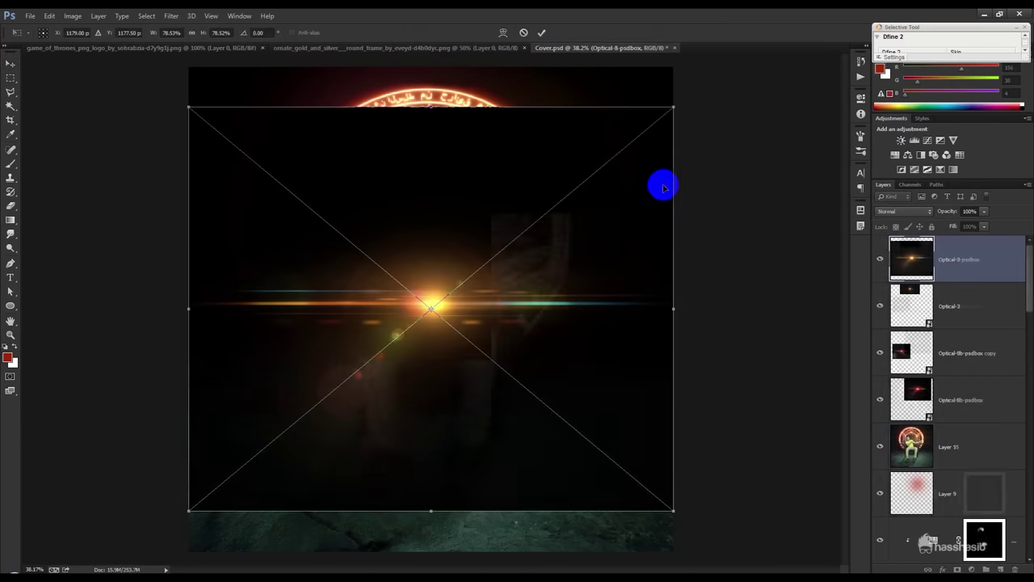
{"action": "left_click", "coordinate": [521, 32]}
{"action": "left_click_drag", "start_coordinate": [755, 178], "coordinate": [598, 224]}
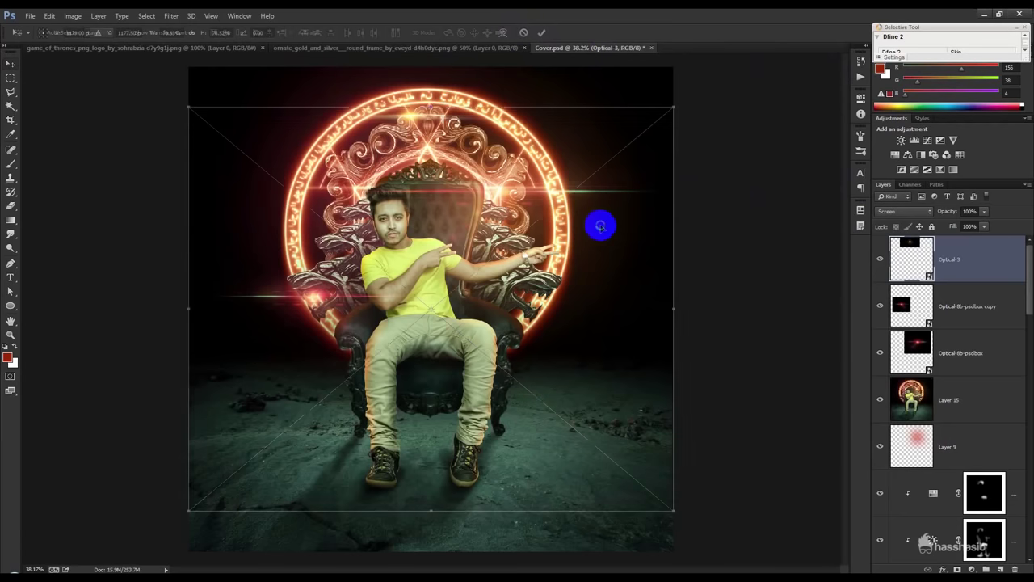
{"action": "left_click", "coordinate": [901, 211]}
{"action": "left_click", "coordinate": [883, 309]}
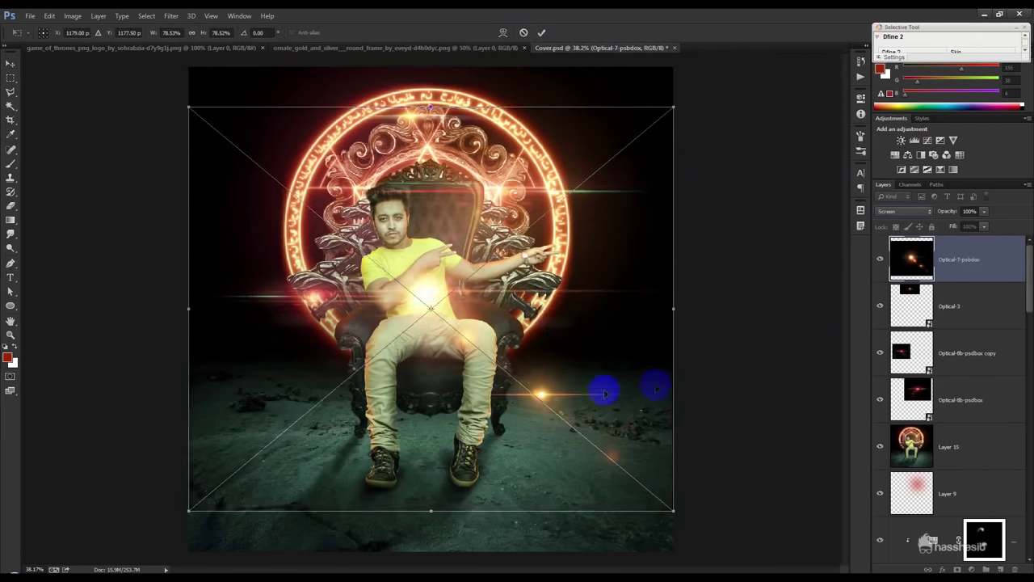
{"action": "left_click_drag", "start_coordinate": [612, 385], "coordinate": [523, 214]}
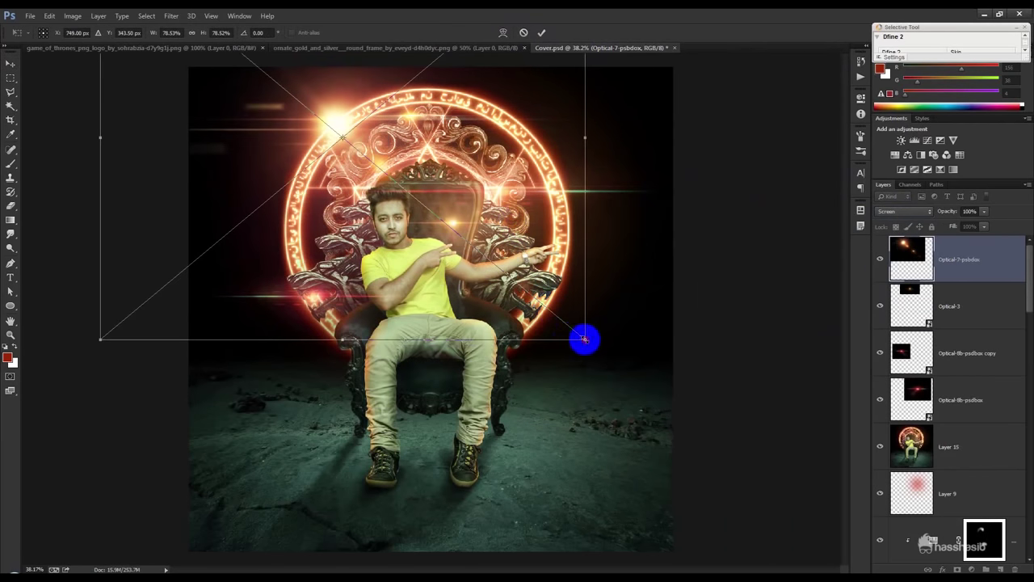
{"action": "left_click_drag", "start_coordinate": [585, 340], "coordinate": [406, 209]}
{"action": "left_click_drag", "start_coordinate": [372, 160], "coordinate": [529, 165]}
{"action": "key", "text": "Return"}
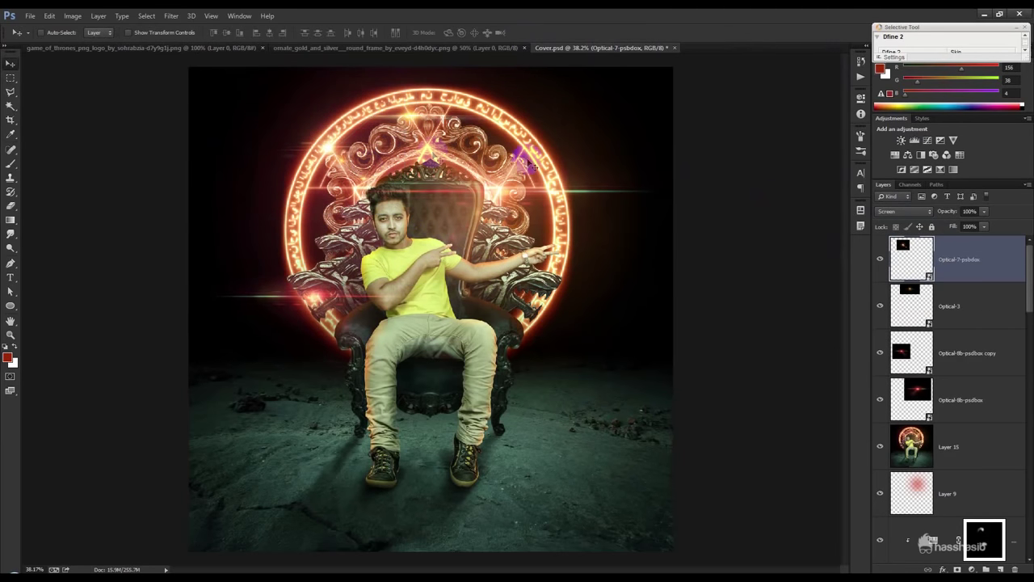
- Shrink the Optical-8b flare and add a copy at about 14% near the ring's lower right
{"action": "left_click", "coordinate": [951, 388]}
{"action": "key", "text": "ctrl+t"}
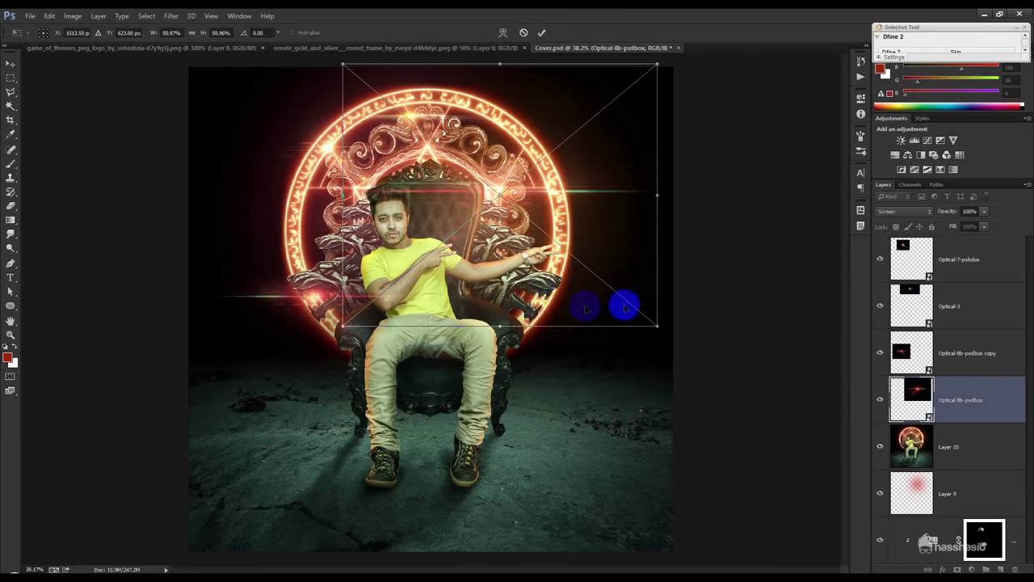
{"action": "left_click_drag", "start_coordinate": [656, 324], "coordinate": [584, 253]}
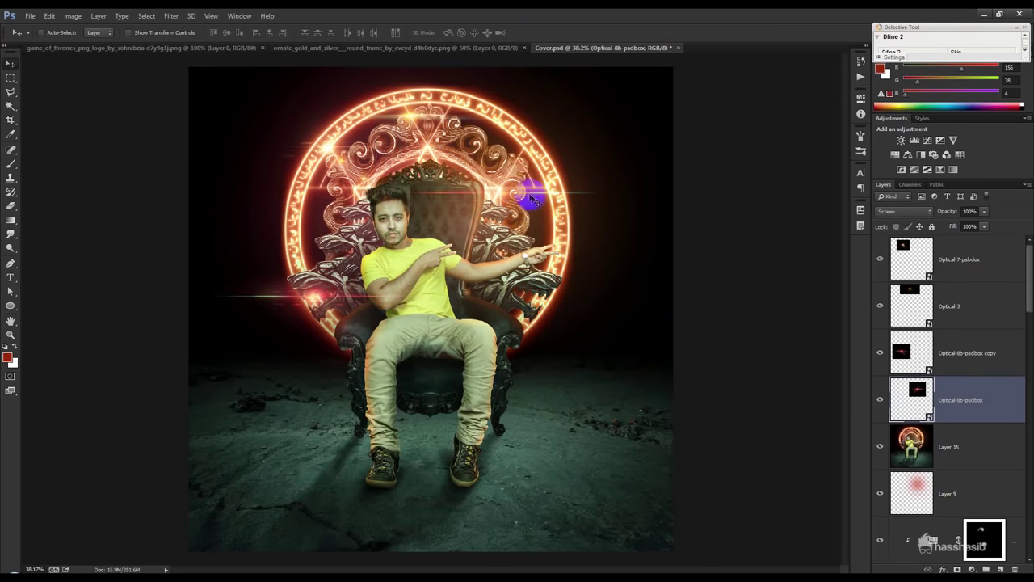
{"action": "left_click_drag", "start_coordinate": [580, 267], "coordinate": [566, 323]}
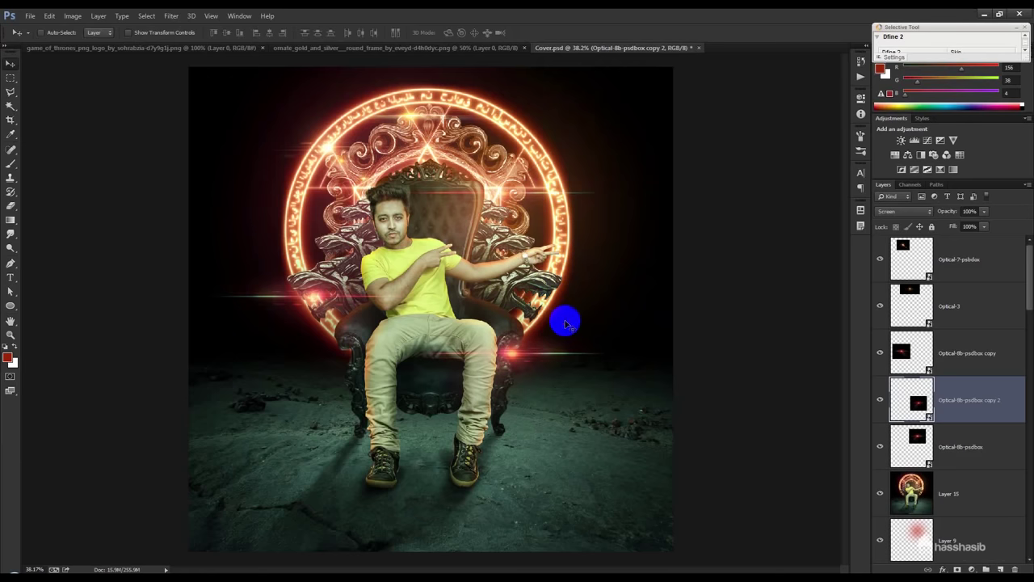
{"action": "key", "text": "ctrl+t"}
{"action": "left_click_drag", "start_coordinate": [610, 437], "coordinate": [554, 338]}
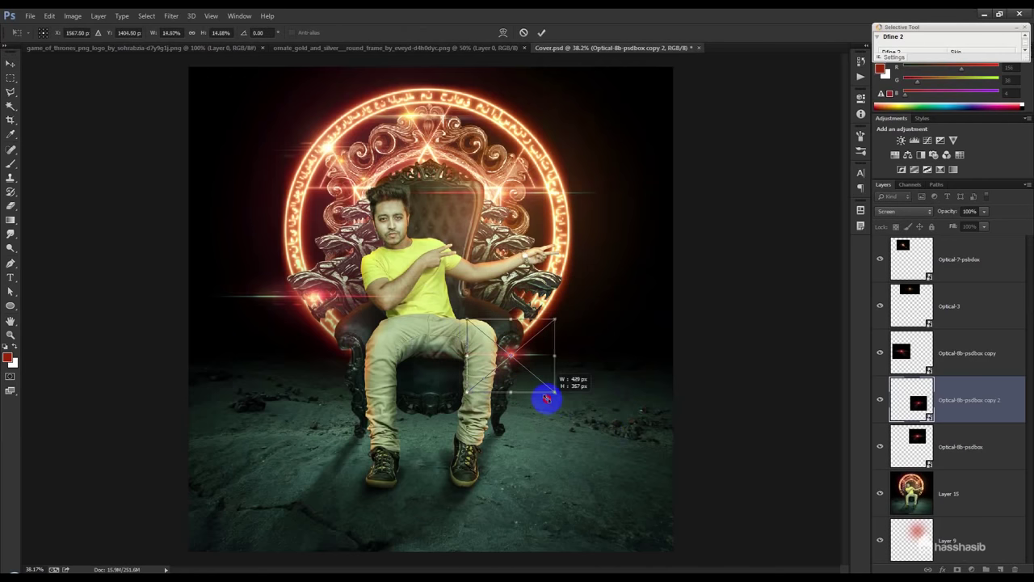
{"action": "key", "text": "Return"}
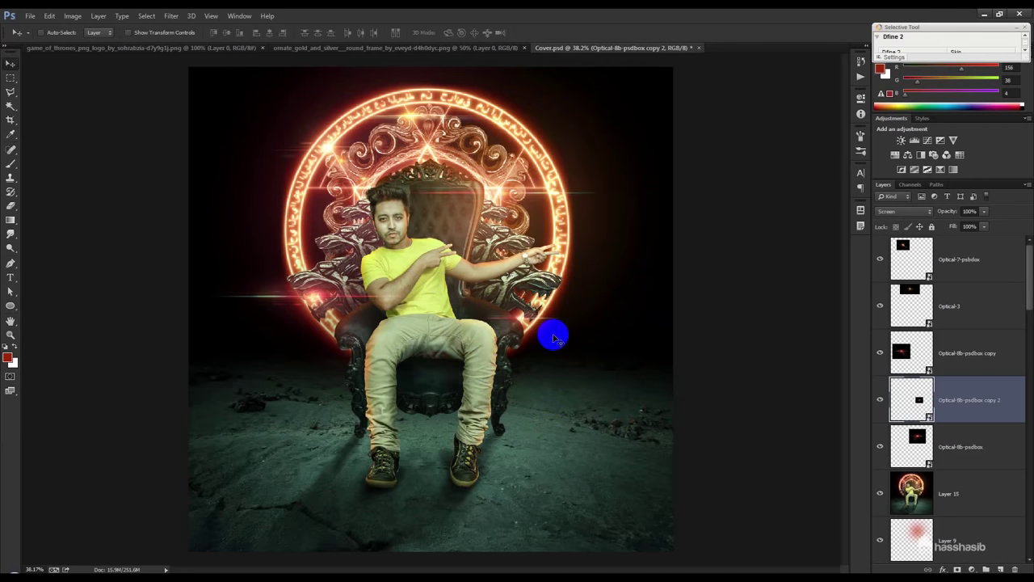
{"action": "scroll", "coordinate": [554, 340], "scroll_direction": "up", "scroll_amount": 2}
{"action": "scroll", "coordinate": [554, 339], "scroll_direction": "down", "scroll_amount": 3}
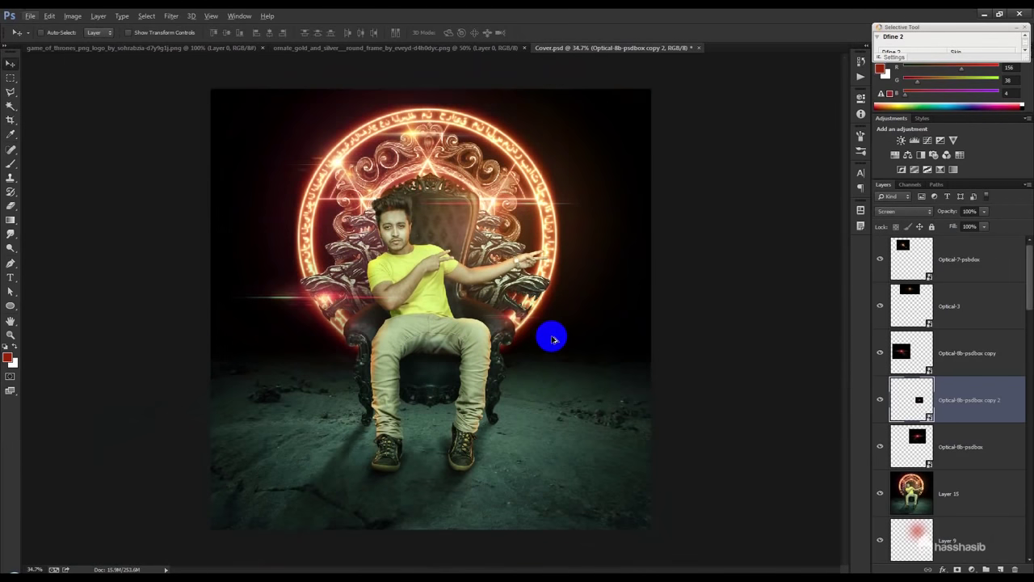
{"action": "scroll", "coordinate": [554, 339], "scroll_direction": "down", "scroll_amount": 2}
{"action": "scroll", "coordinate": [553, 336], "scroll_direction": "up", "scroll_amount": 1}
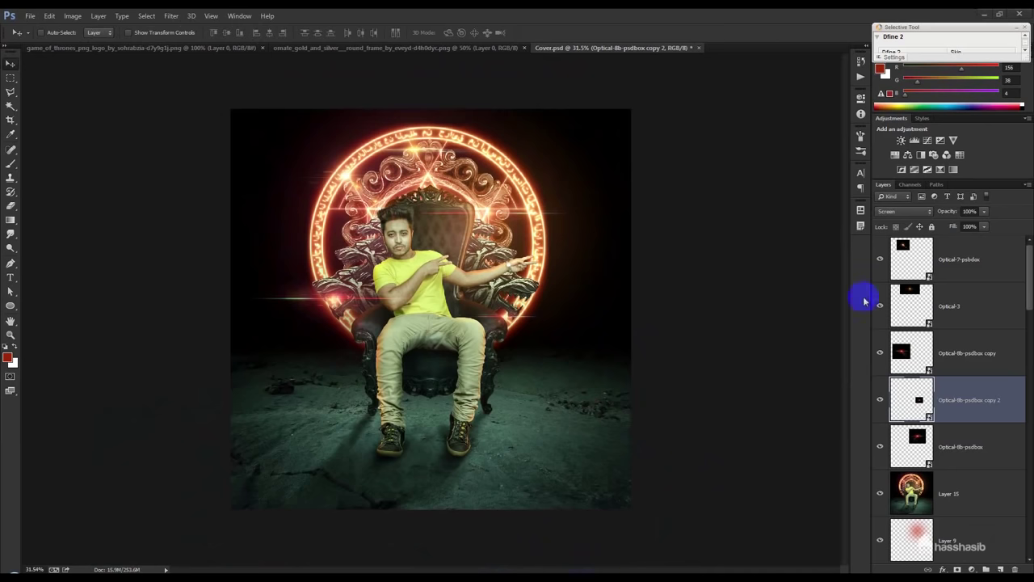
- Stamp visible layers into a new top layer; in Camera Raw set vibrance +12, temperature -10, tint +1
{"action": "left_click", "coordinate": [958, 264]}
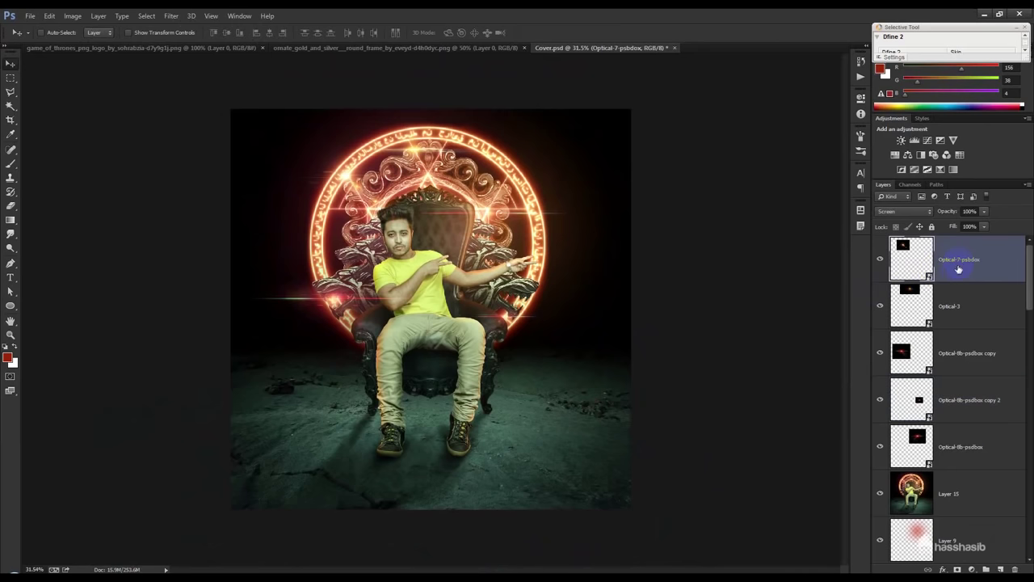
{"action": "key", "text": "ctrl+shift+alt+e"}
{"action": "left_click", "coordinate": [176, 16]}
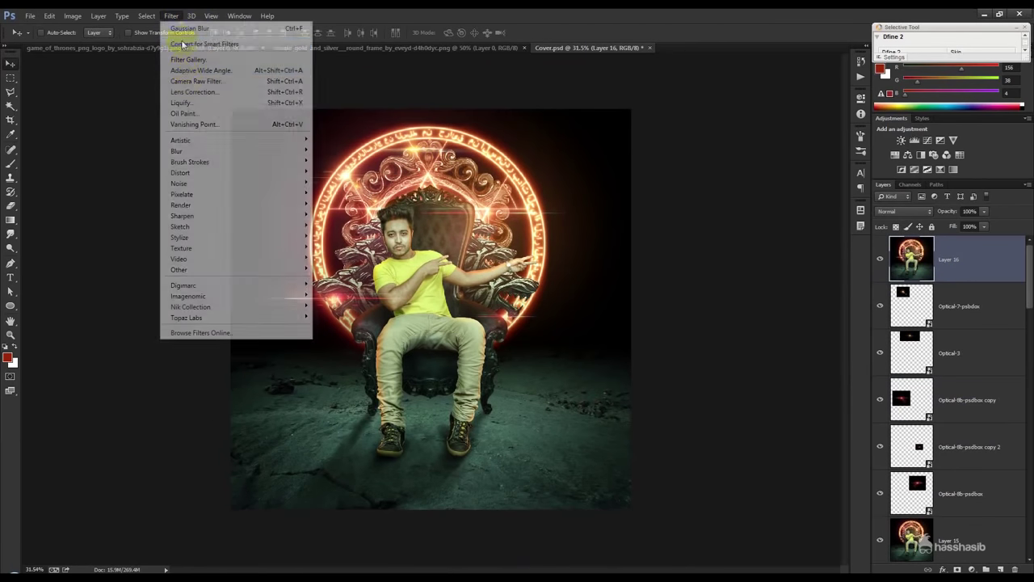
{"action": "left_click", "coordinate": [194, 80]}
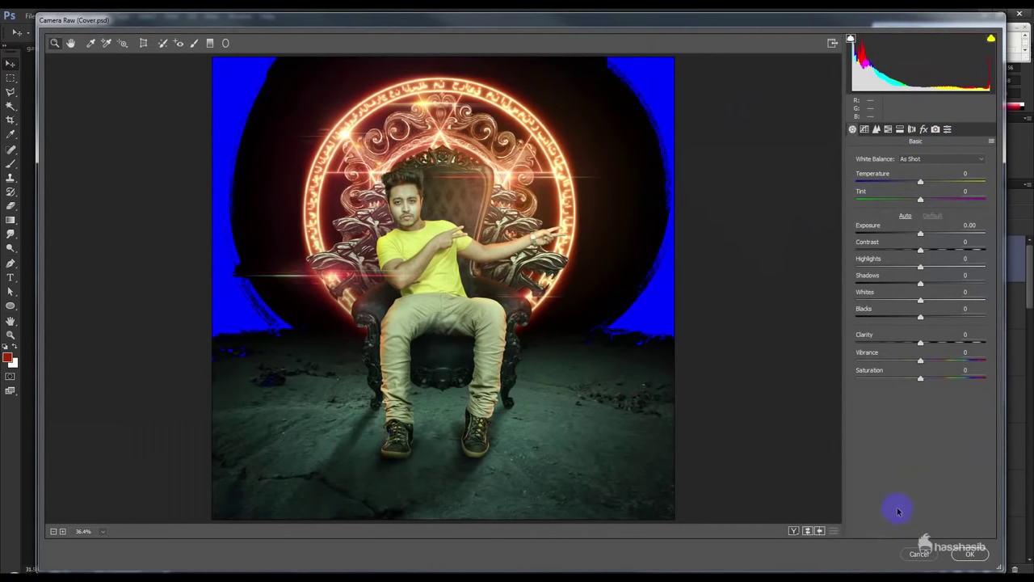
{"action": "left_click", "coordinate": [922, 289]}
{"action": "mouse_move", "coordinate": [921, 362]}
{"action": "left_mouse_down"}
{"action": "mouse_move", "coordinate": [934, 359]}
{"action": "mouse_move", "coordinate": [925, 360]}
{"action": "left_mouse_up"}
{"action": "left_click_drag", "start_coordinate": [919, 184], "coordinate": [927, 185]}
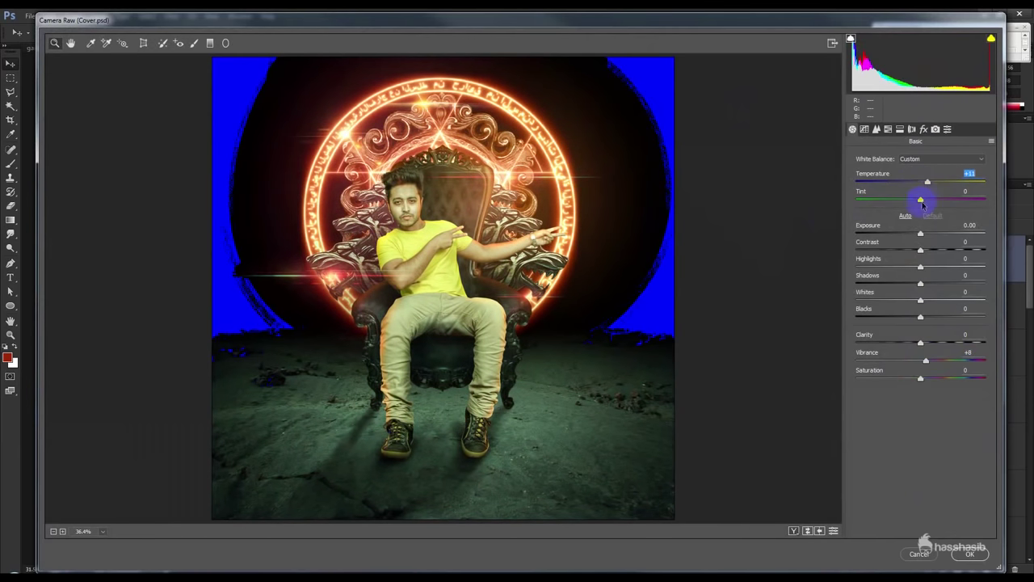
{"action": "left_click_drag", "start_coordinate": [920, 202], "coordinate": [921, 202]}
- Set calibration: shadows tint +21, red -21/+25, green -6/+17, blue -9/+38, and apply
{"action": "left_click", "coordinate": [901, 129]}
{"action": "left_click", "coordinate": [936, 129]}
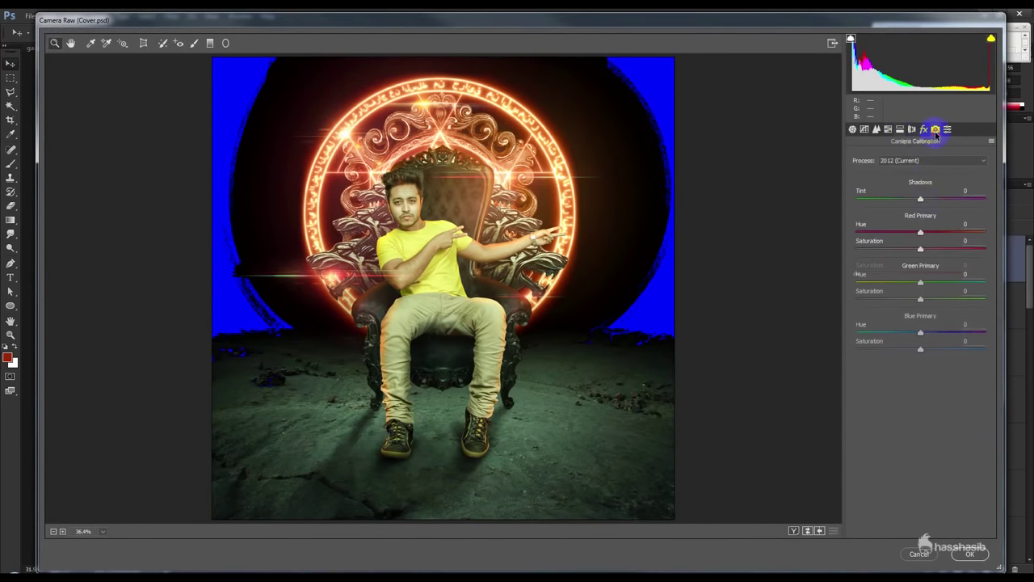
{"action": "mouse_move", "coordinate": [924, 334]}
{"action": "left_mouse_down"}
{"action": "mouse_move", "coordinate": [887, 342]}
{"action": "mouse_move", "coordinate": [946, 339]}
{"action": "mouse_move", "coordinate": [901, 343]}
{"action": "mouse_move", "coordinate": [915, 335]}
{"action": "left_mouse_up"}
{"action": "mouse_move", "coordinate": [920, 282]}
{"action": "left_mouse_down"}
{"action": "mouse_move", "coordinate": [949, 283]}
{"action": "mouse_move", "coordinate": [881, 282]}
{"action": "mouse_move", "coordinate": [929, 283]}
{"action": "mouse_move", "coordinate": [943, 301]}
{"action": "mouse_move", "coordinate": [931, 300]}
{"action": "left_mouse_up"}
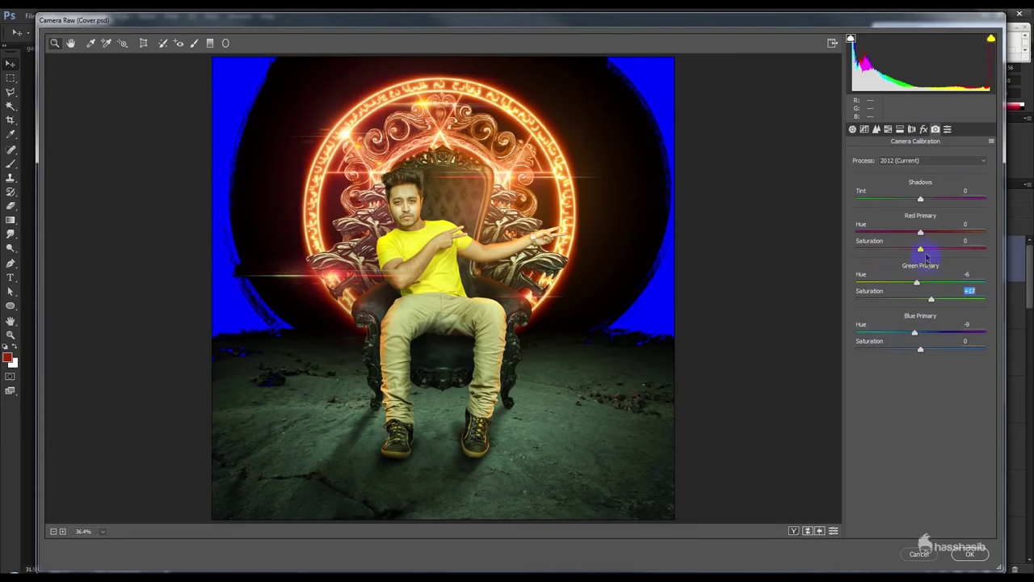
{"action": "mouse_move", "coordinate": [921, 234]}
{"action": "left_mouse_down"}
{"action": "mouse_move", "coordinate": [953, 235]}
{"action": "mouse_move", "coordinate": [909, 236]}
{"action": "mouse_move", "coordinate": [950, 249]}
{"action": "mouse_move", "coordinate": [940, 245]}
{"action": "mouse_move", "coordinate": [943, 203]}
{"action": "mouse_move", "coordinate": [907, 203]}
{"action": "mouse_move", "coordinate": [943, 203]}
{"action": "left_mouse_up"}
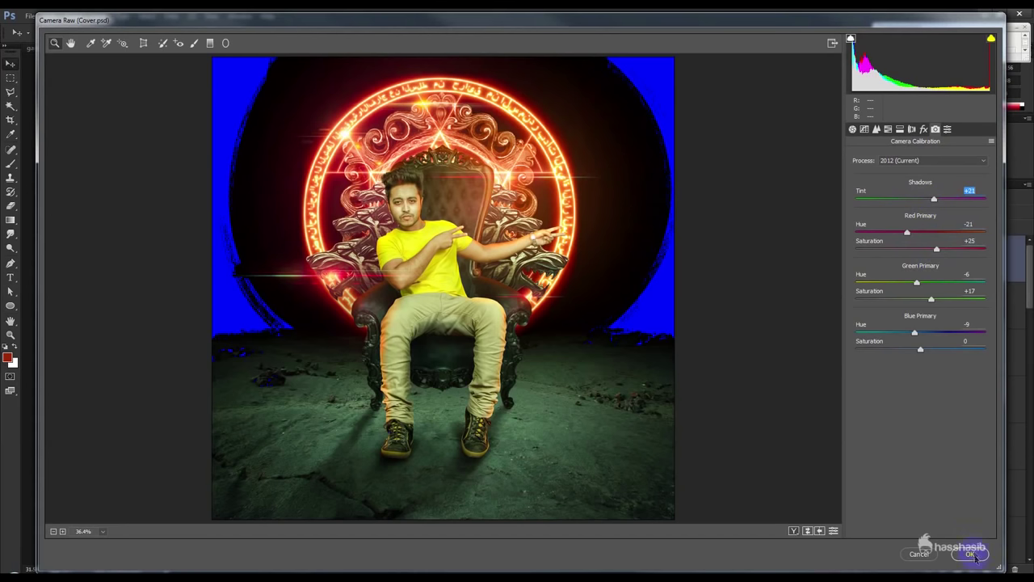
{"action": "mouse_move", "coordinate": [921, 350]}
{"action": "left_mouse_down"}
{"action": "mouse_move", "coordinate": [958, 353]}
{"action": "mouse_move", "coordinate": [944, 352]}
{"action": "left_mouse_up"}
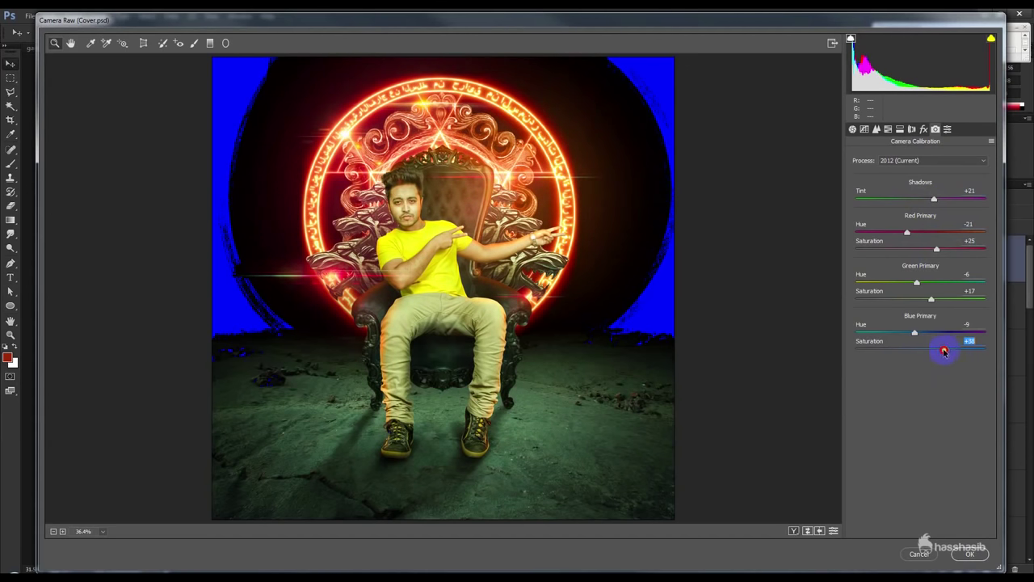
{"action": "left_click", "coordinate": [972, 554]}
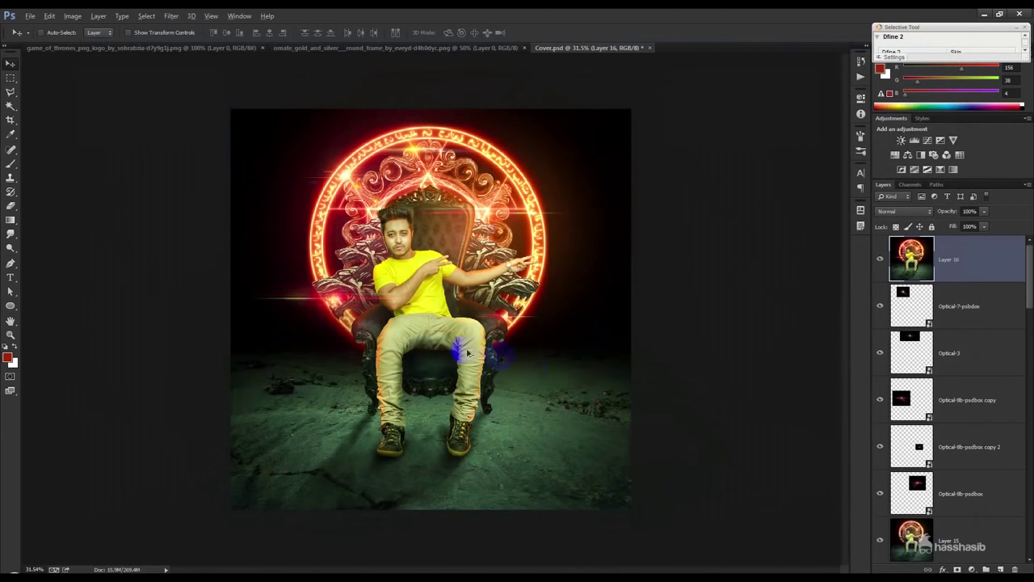
- Run Imagenomic Portraiture on Layer 16 with its default smoothing settings
{"action": "left_click_drag", "start_coordinate": [461, 351], "coordinate": [467, 354]}
{"action": "scroll", "coordinate": [467, 353], "scroll_direction": "up", "scroll_amount": 2}
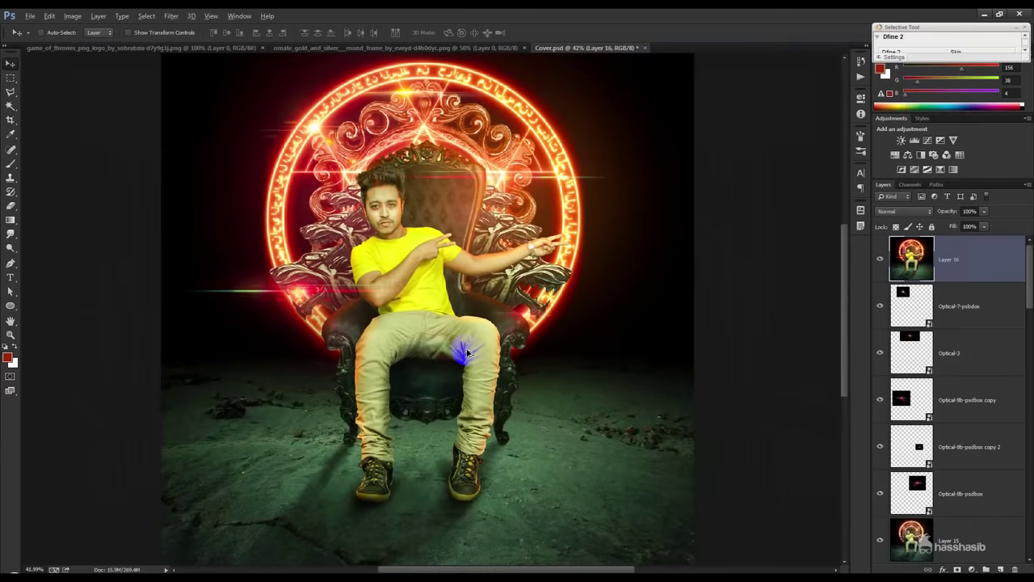
{"action": "scroll", "coordinate": [468, 353], "scroll_direction": "up", "scroll_amount": 3}
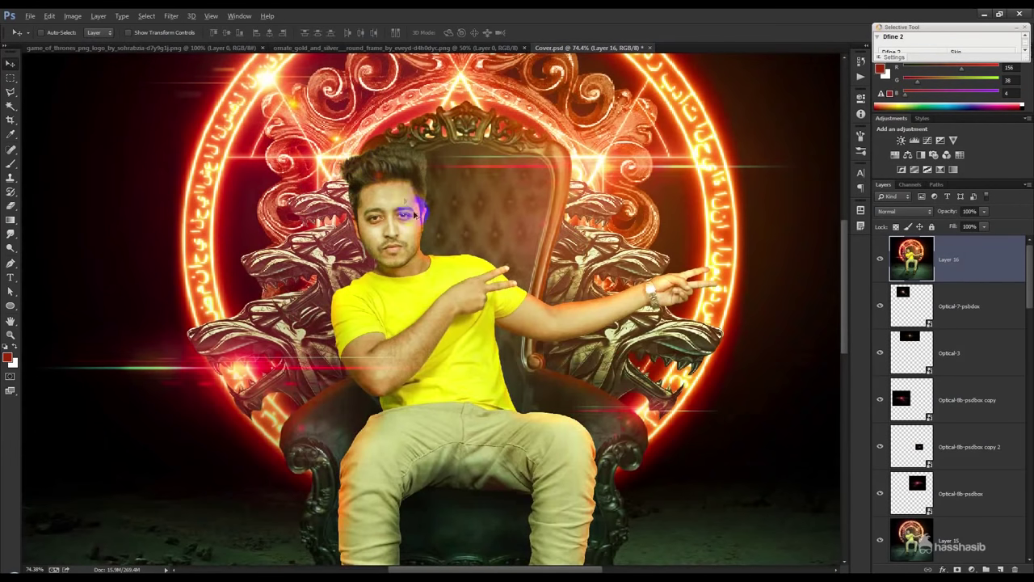
{"action": "scroll", "coordinate": [444, 270], "scroll_direction": "down", "scroll_amount": 3}
{"action": "scroll", "coordinate": [444, 270], "scroll_direction": "down", "scroll_amount": 1}
{"action": "scroll", "coordinate": [445, 270], "scroll_direction": "up", "scroll_amount": 1}
{"action": "left_click", "coordinate": [171, 15]}
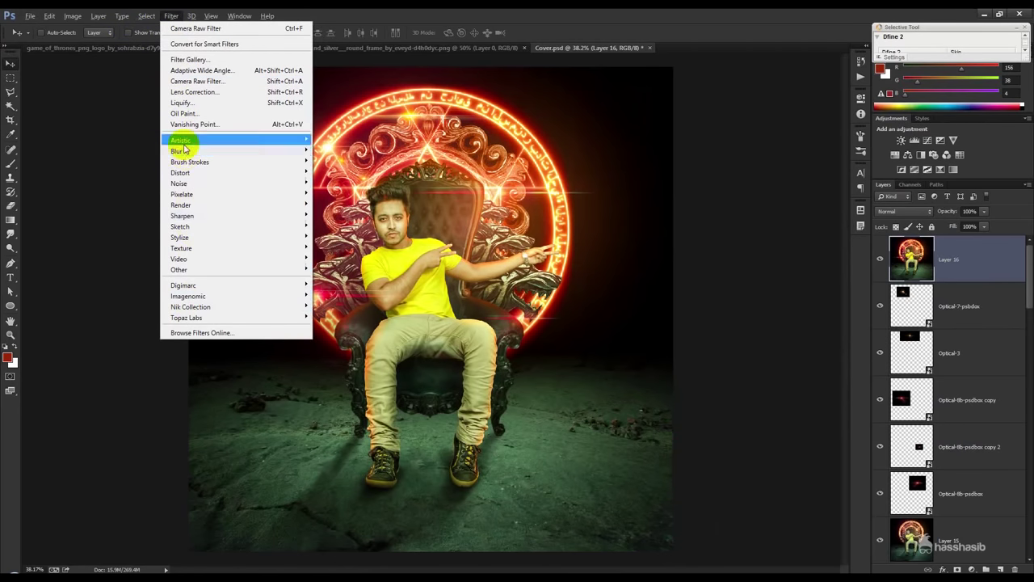
{"action": "mouse_move", "coordinate": [189, 296]}
{"action": "left_click", "coordinate": [338, 305]}
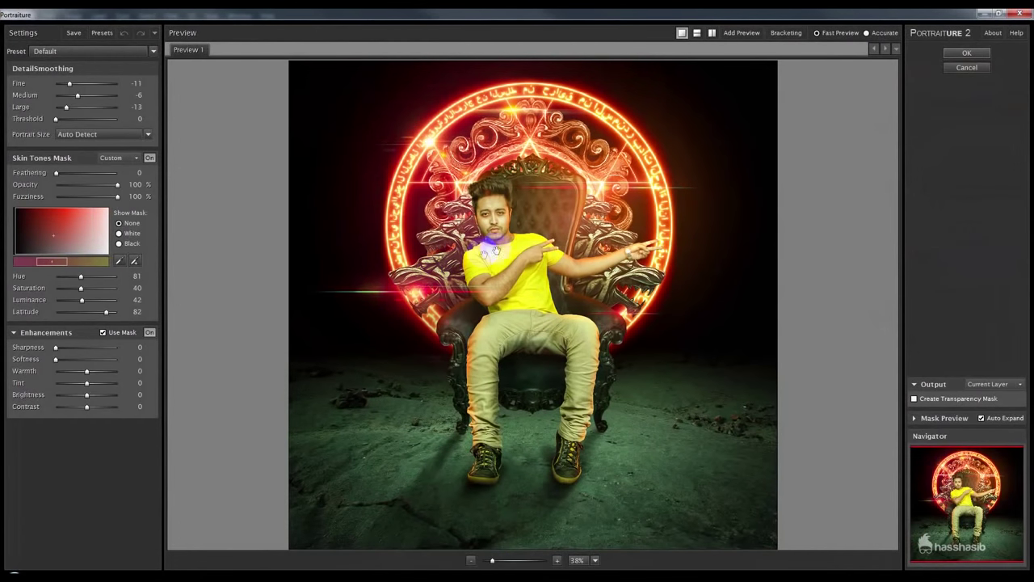
{"action": "left_click", "coordinate": [967, 52]}
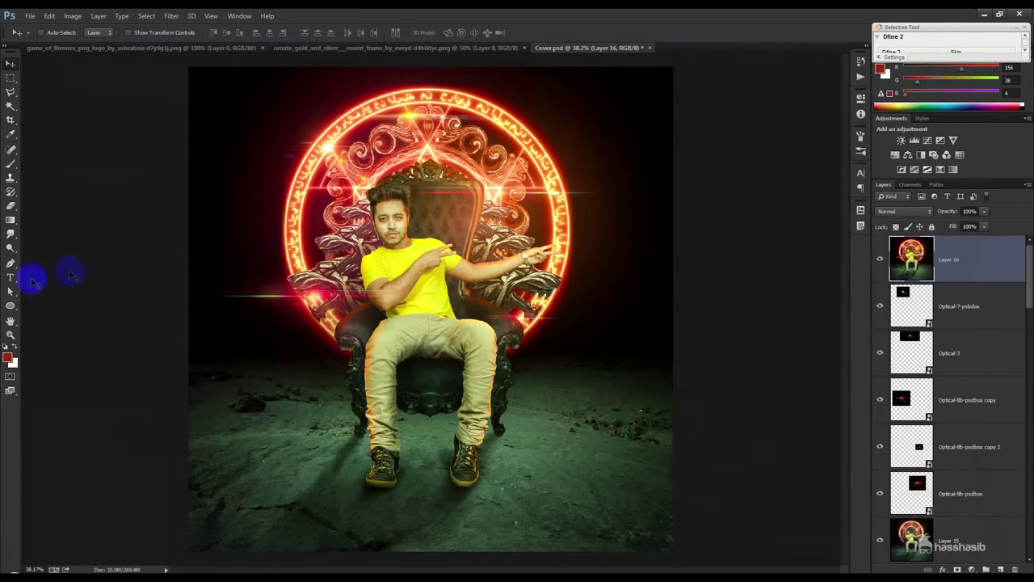
- Add the title text with the Type tool and launch Camera Raw on merged Layer 17
{"action": "key", "text": "t"}
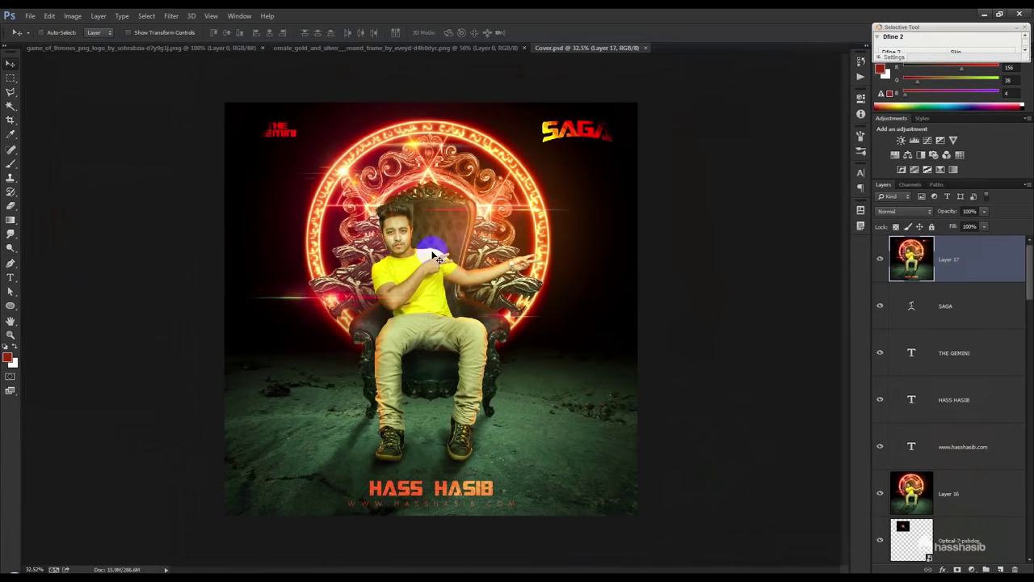
{"action": "left_click", "coordinate": [171, 15]}
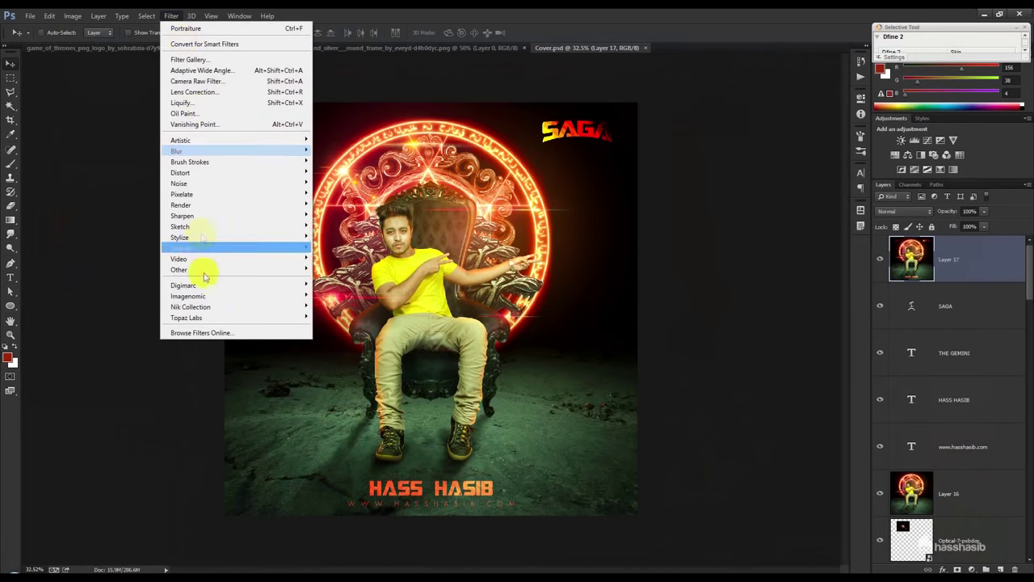
{"action": "left_click", "coordinate": [198, 81]}
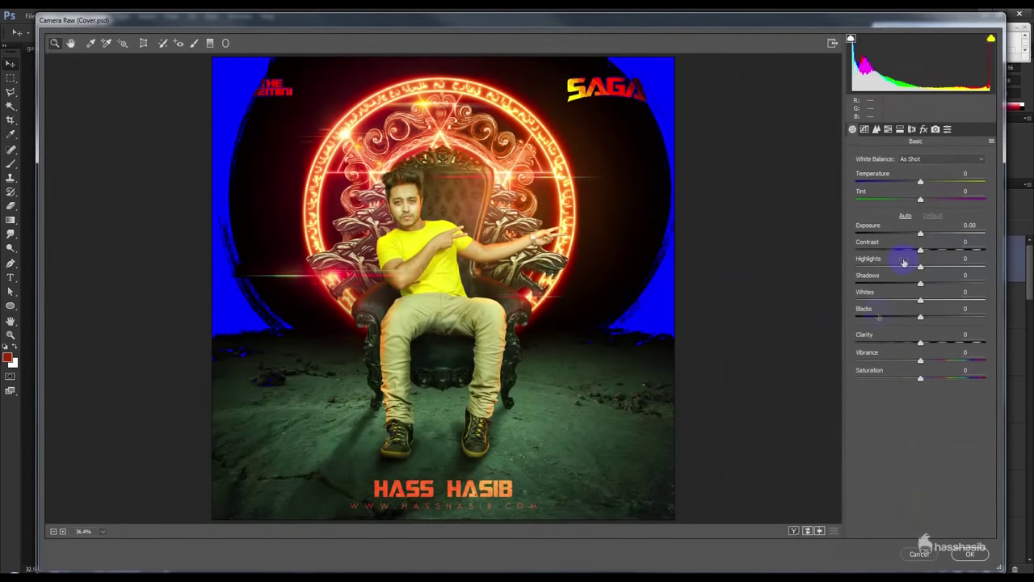
- Draw a graduated filter up from the bottom: temperature -100, tint -100, exposure -0.30
{"action": "left_click", "coordinate": [210, 43]}
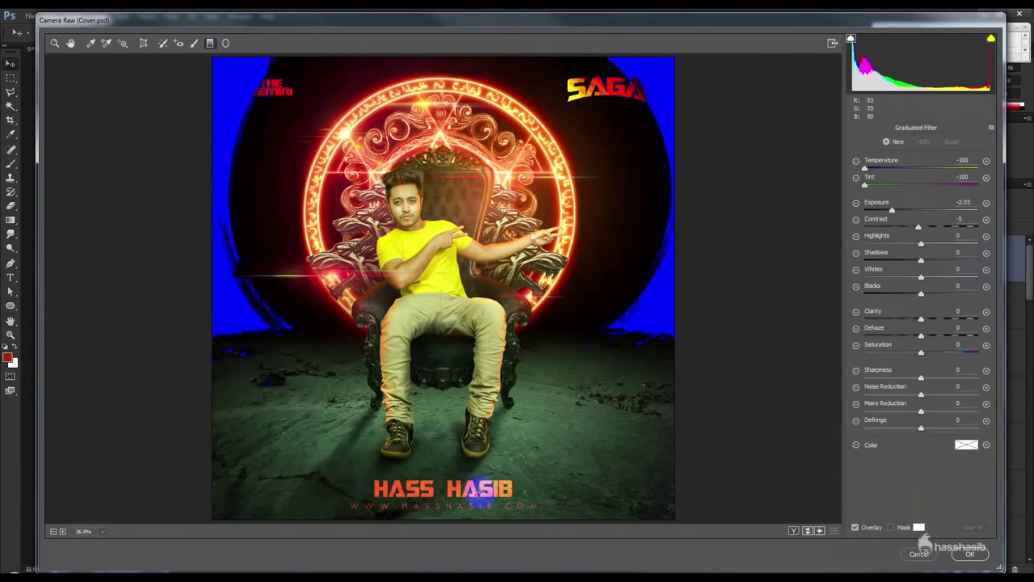
{"action": "left_click_drag", "start_coordinate": [480, 489], "coordinate": [471, 292]}
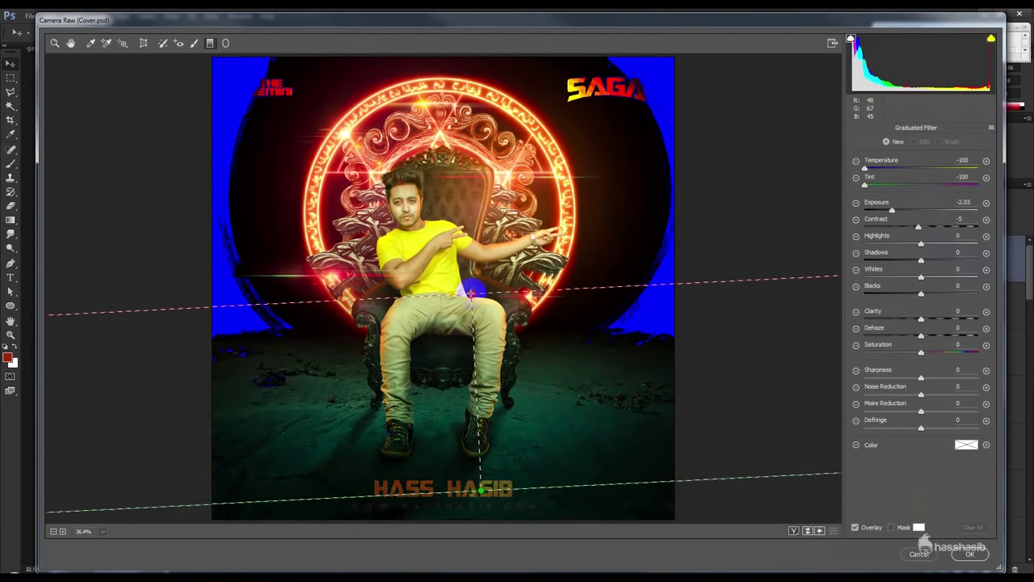
{"action": "left_click", "coordinate": [967, 202]}
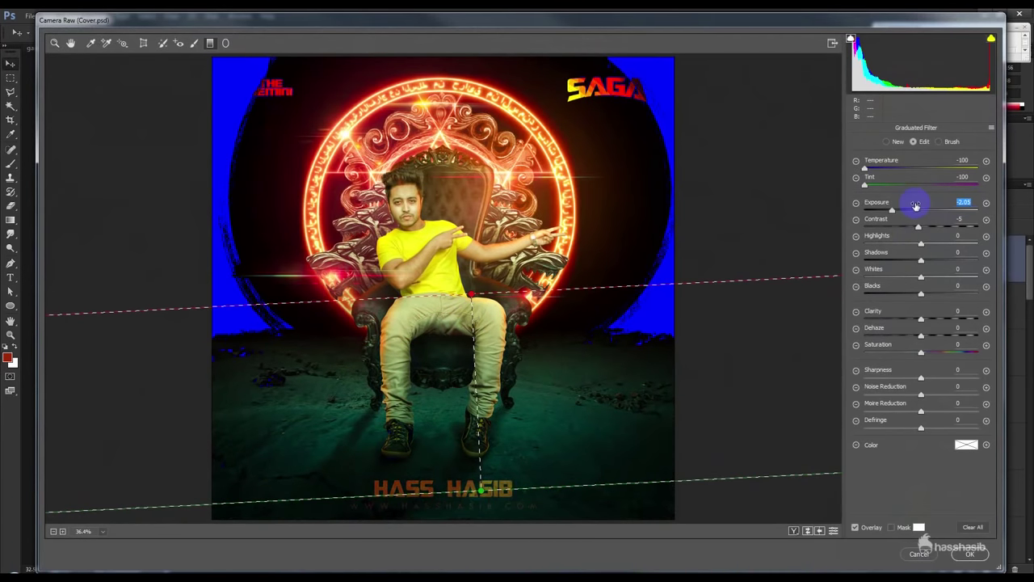
{"action": "type", "text": "0"}
{"action": "left_click", "coordinate": [959, 219]}
{"action": "type", "text": "00"}
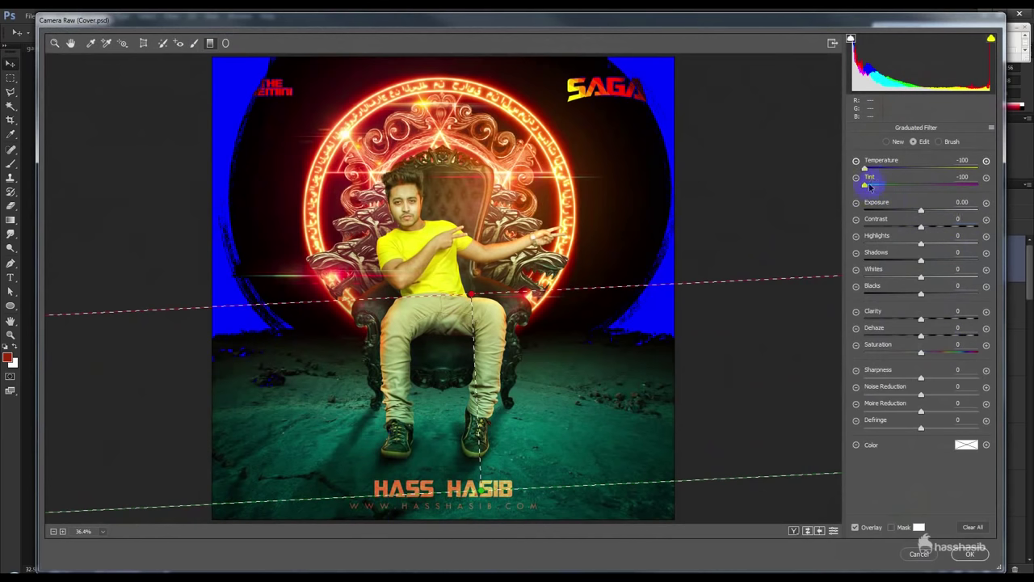
{"action": "mouse_move", "coordinate": [867, 185]}
{"action": "left_mouse_down"}
{"action": "mouse_move", "coordinate": [923, 189]}
{"action": "mouse_move", "coordinate": [867, 183]}
{"action": "mouse_move", "coordinate": [894, 167]}
{"action": "left_mouse_up"}
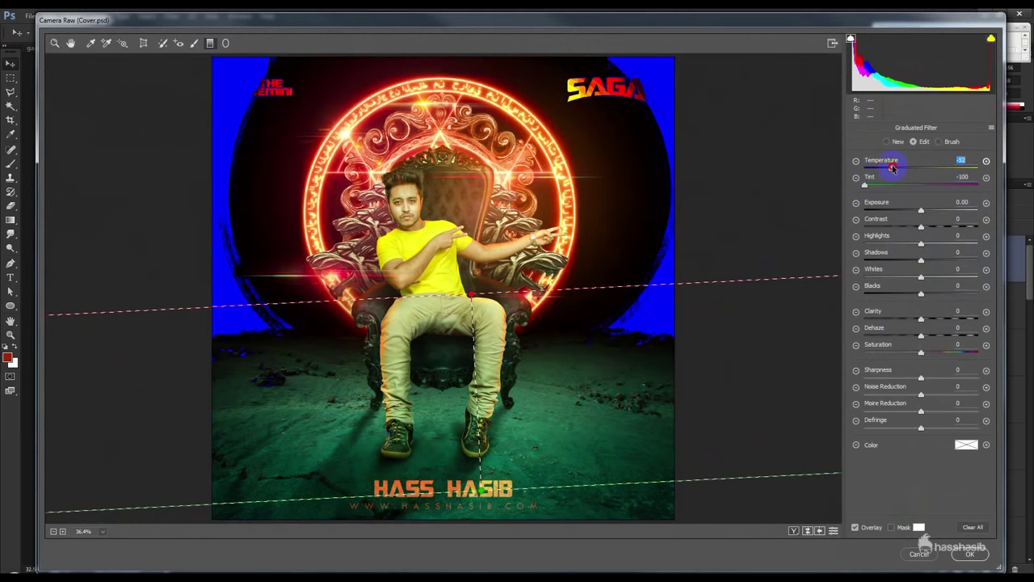
{"action": "left_click_drag", "start_coordinate": [856, 167], "coordinate": [841, 167]}
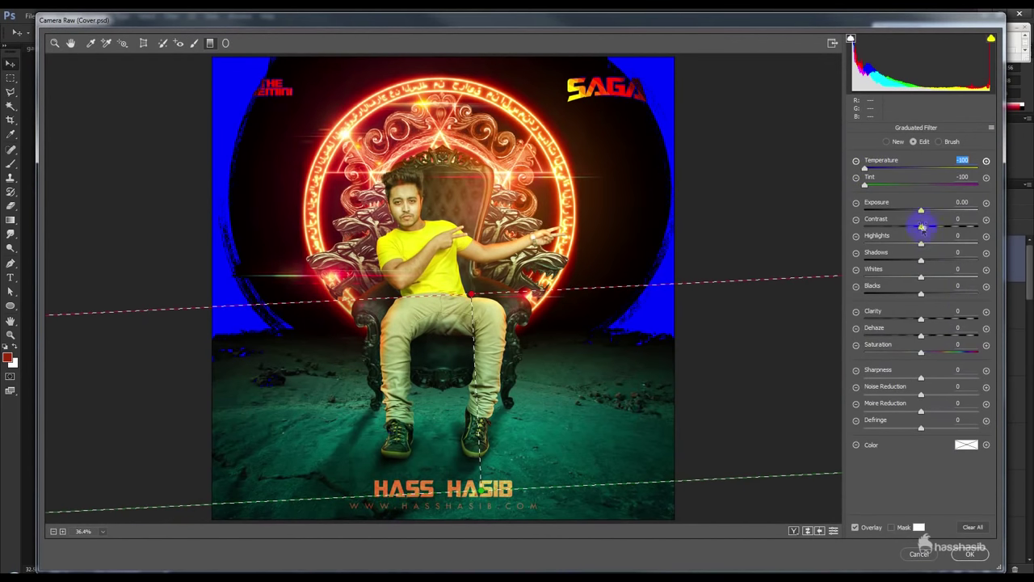
{"action": "left_click_drag", "start_coordinate": [922, 211], "coordinate": [918, 211]}
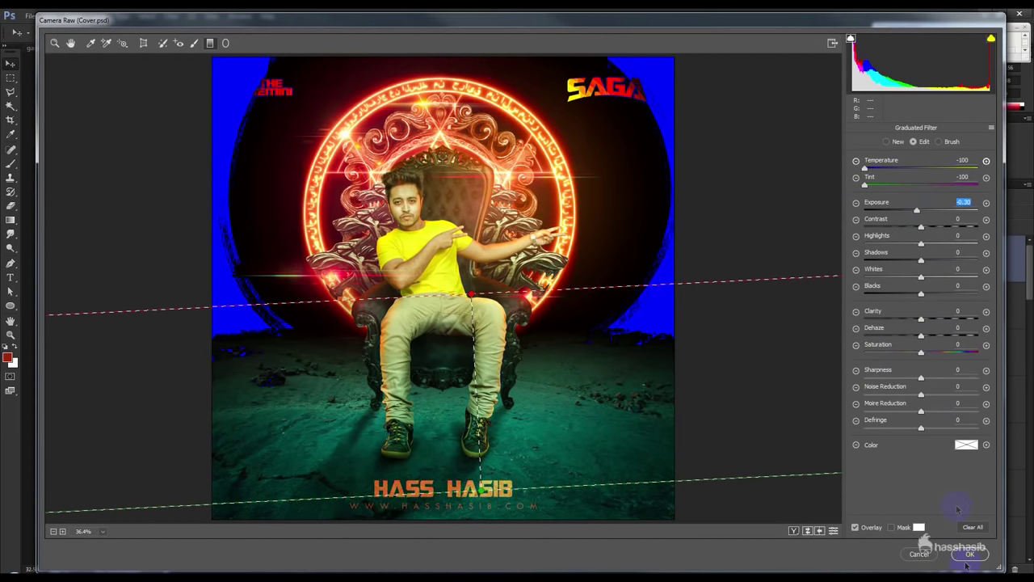
{"action": "left_click", "coordinate": [970, 554]}
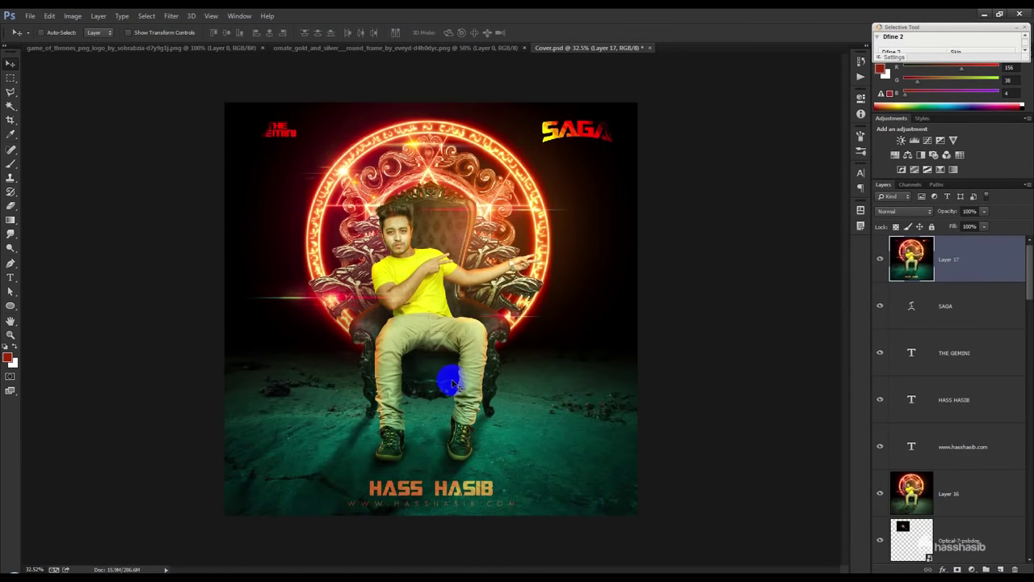
- Apply a second Camera Raw pass to Layer 17 with Detail sharpening amount 34
{"action": "scroll", "coordinate": [455, 386], "scroll_direction": "up", "scroll_amount": 1}
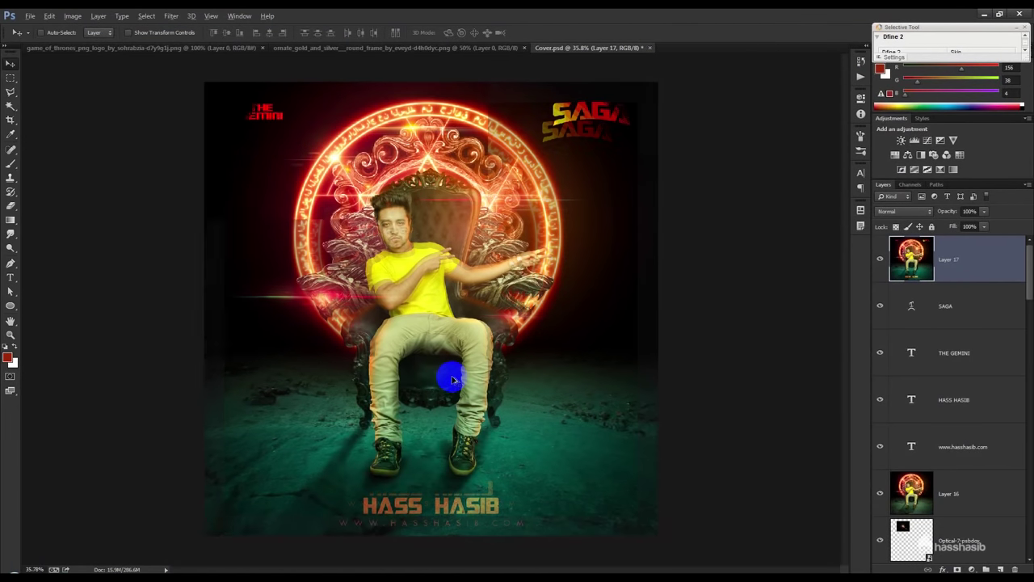
{"action": "left_click", "coordinate": [171, 16]}
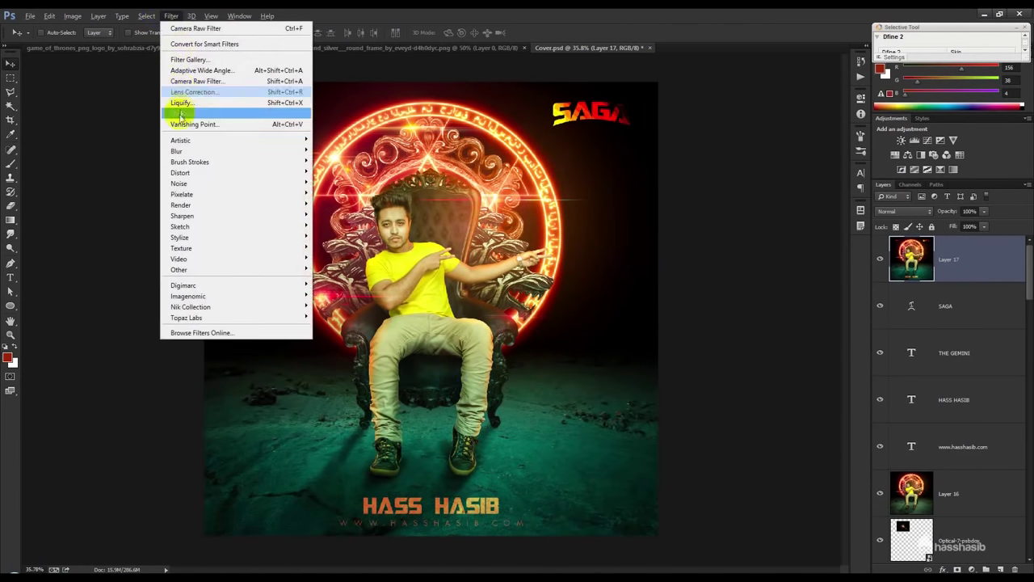
{"action": "left_click", "coordinate": [883, 183]}
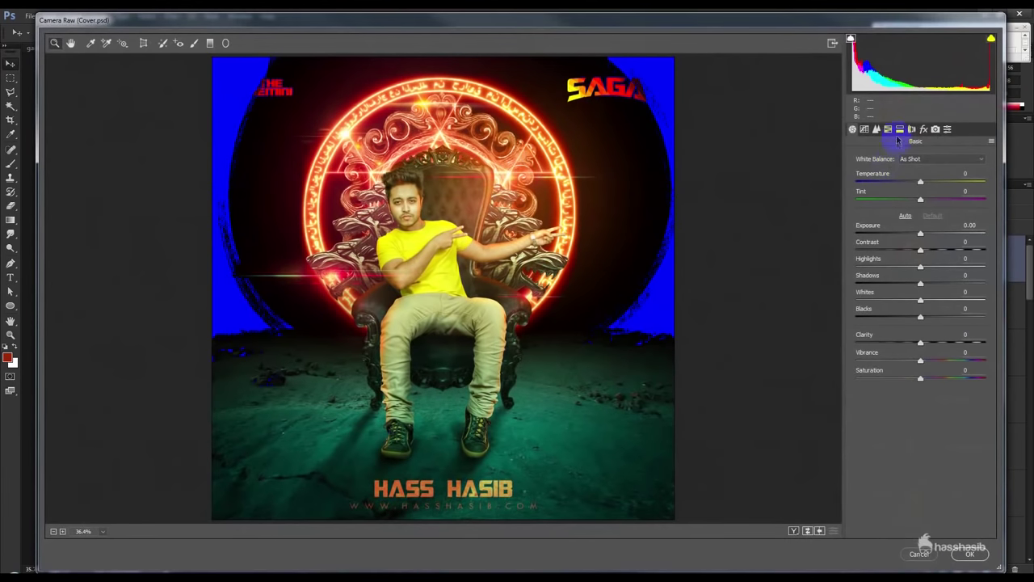
{"action": "left_click", "coordinate": [888, 131]}
{"action": "left_click_drag", "start_coordinate": [880, 176], "coordinate": [885, 176]}
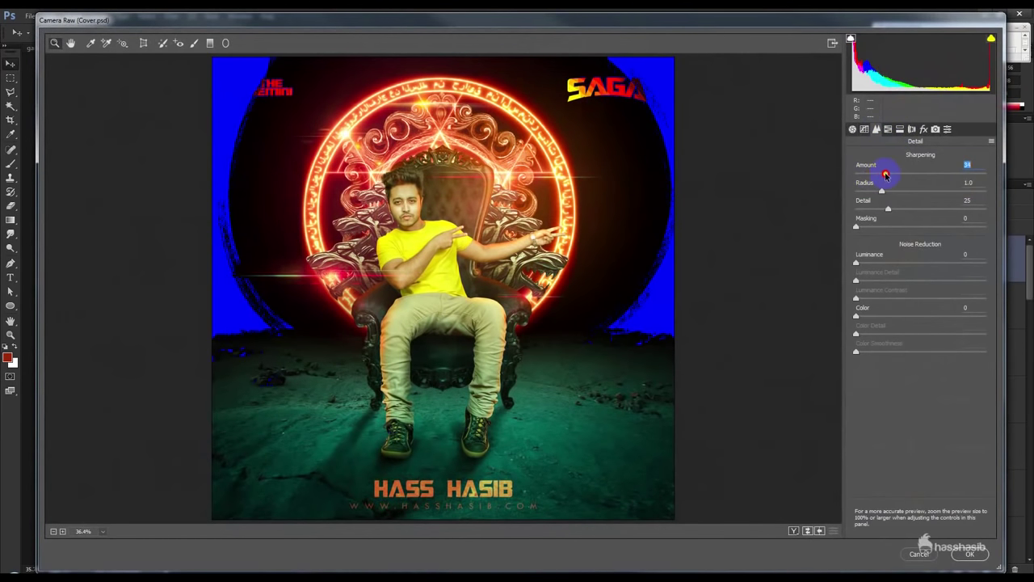
{"action": "left_click", "coordinate": [974, 554]}
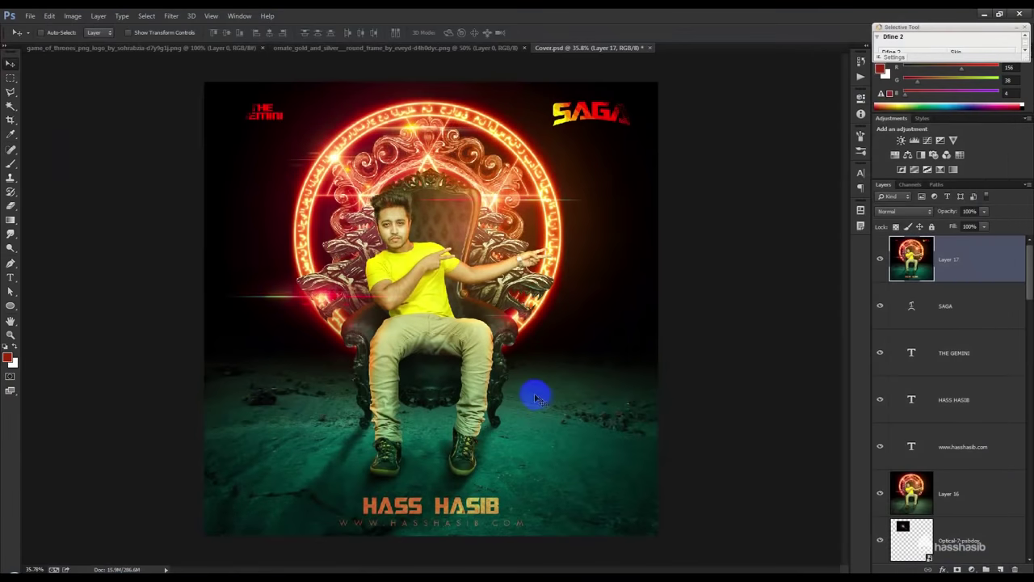